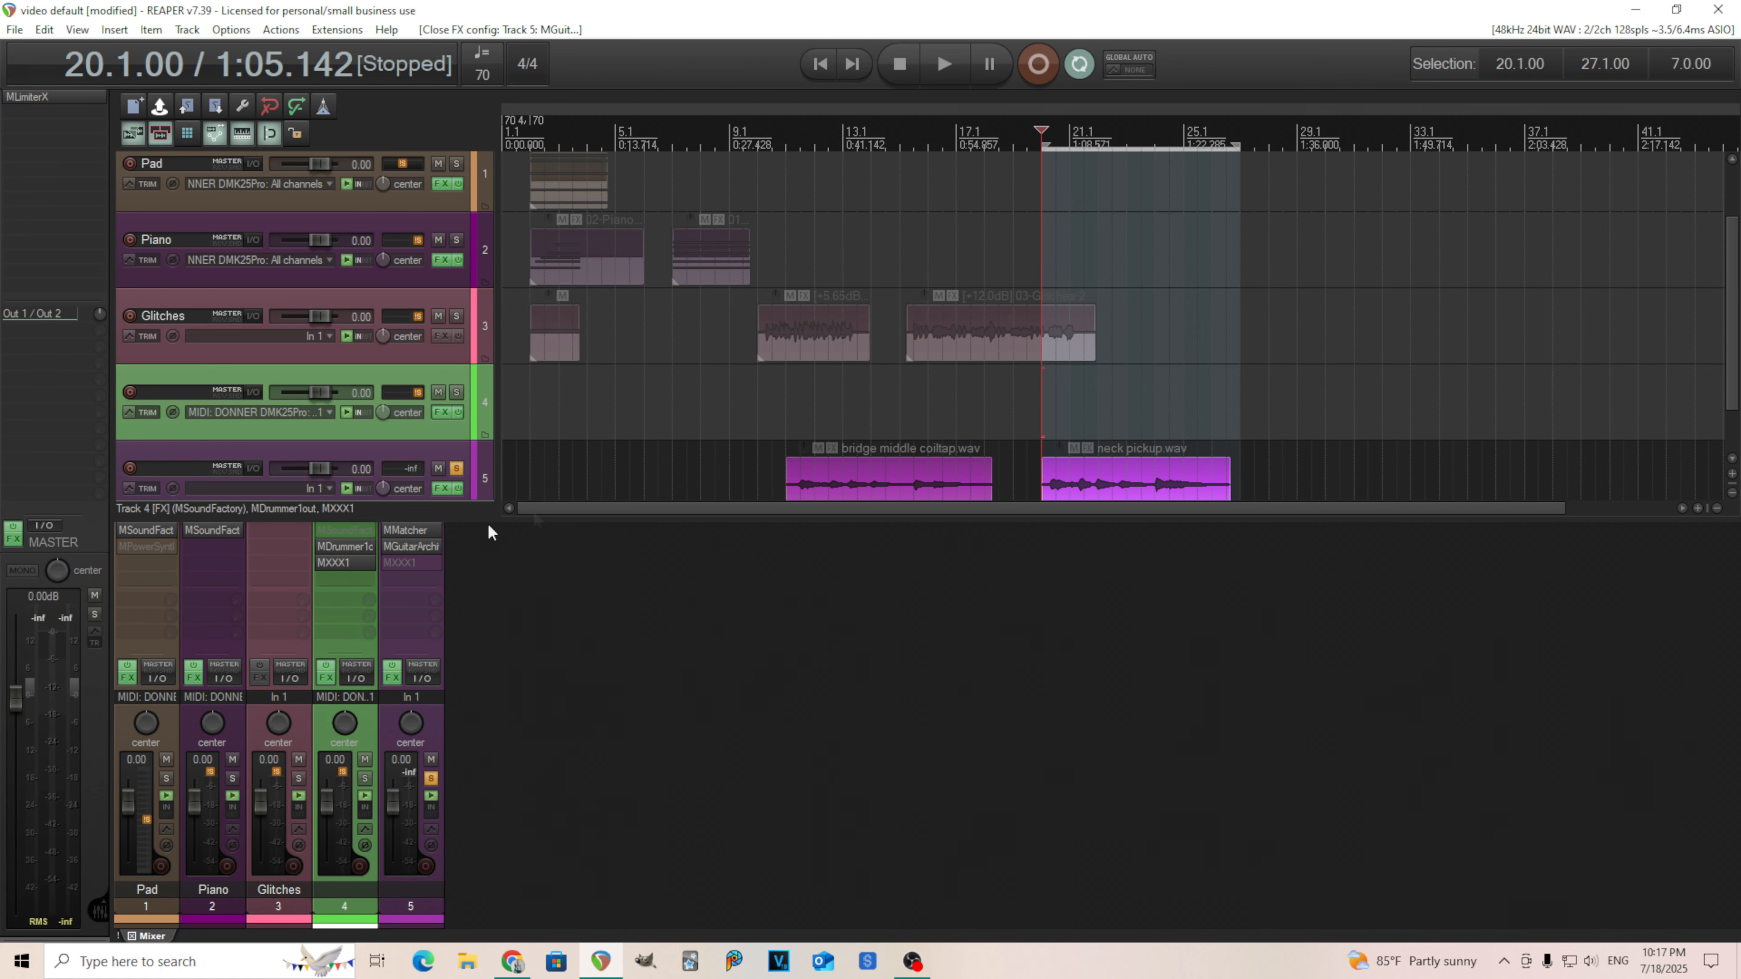
Open and close the MMatcher plugin on track 5, then start playback.
{"action": "left_click", "coordinate": [411, 530]}
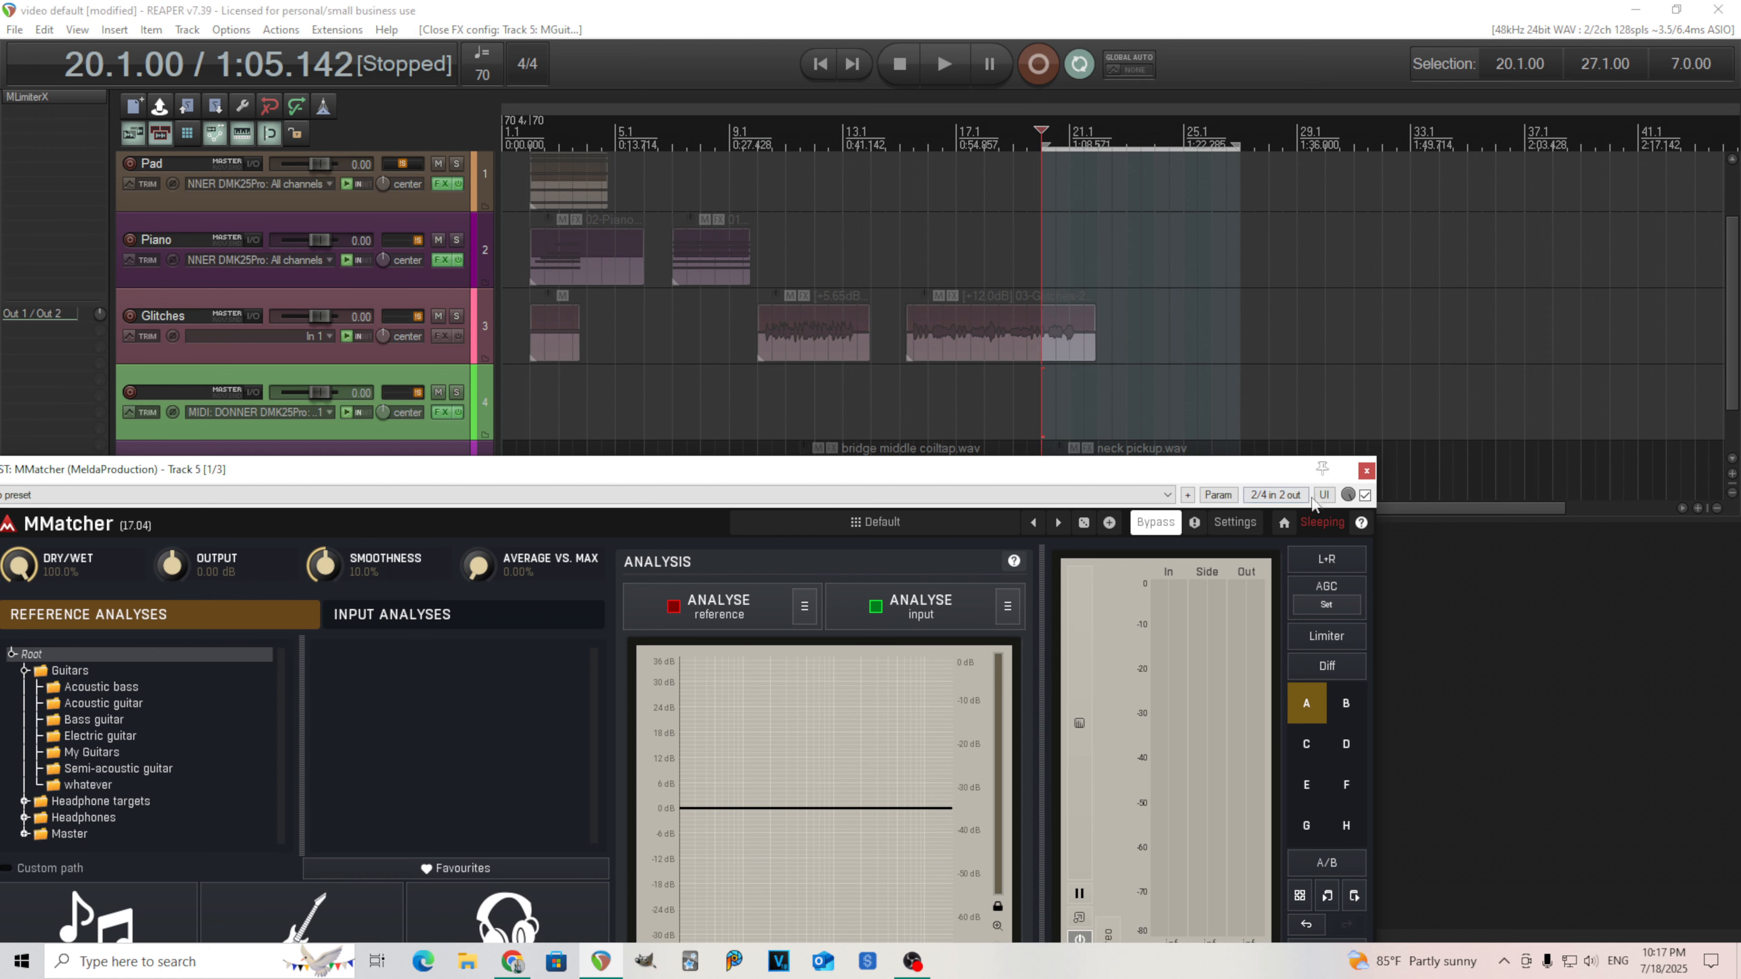
{"action": "left_click", "coordinate": [1366, 470]}
{"action": "left_click", "coordinate": [940, 65]}
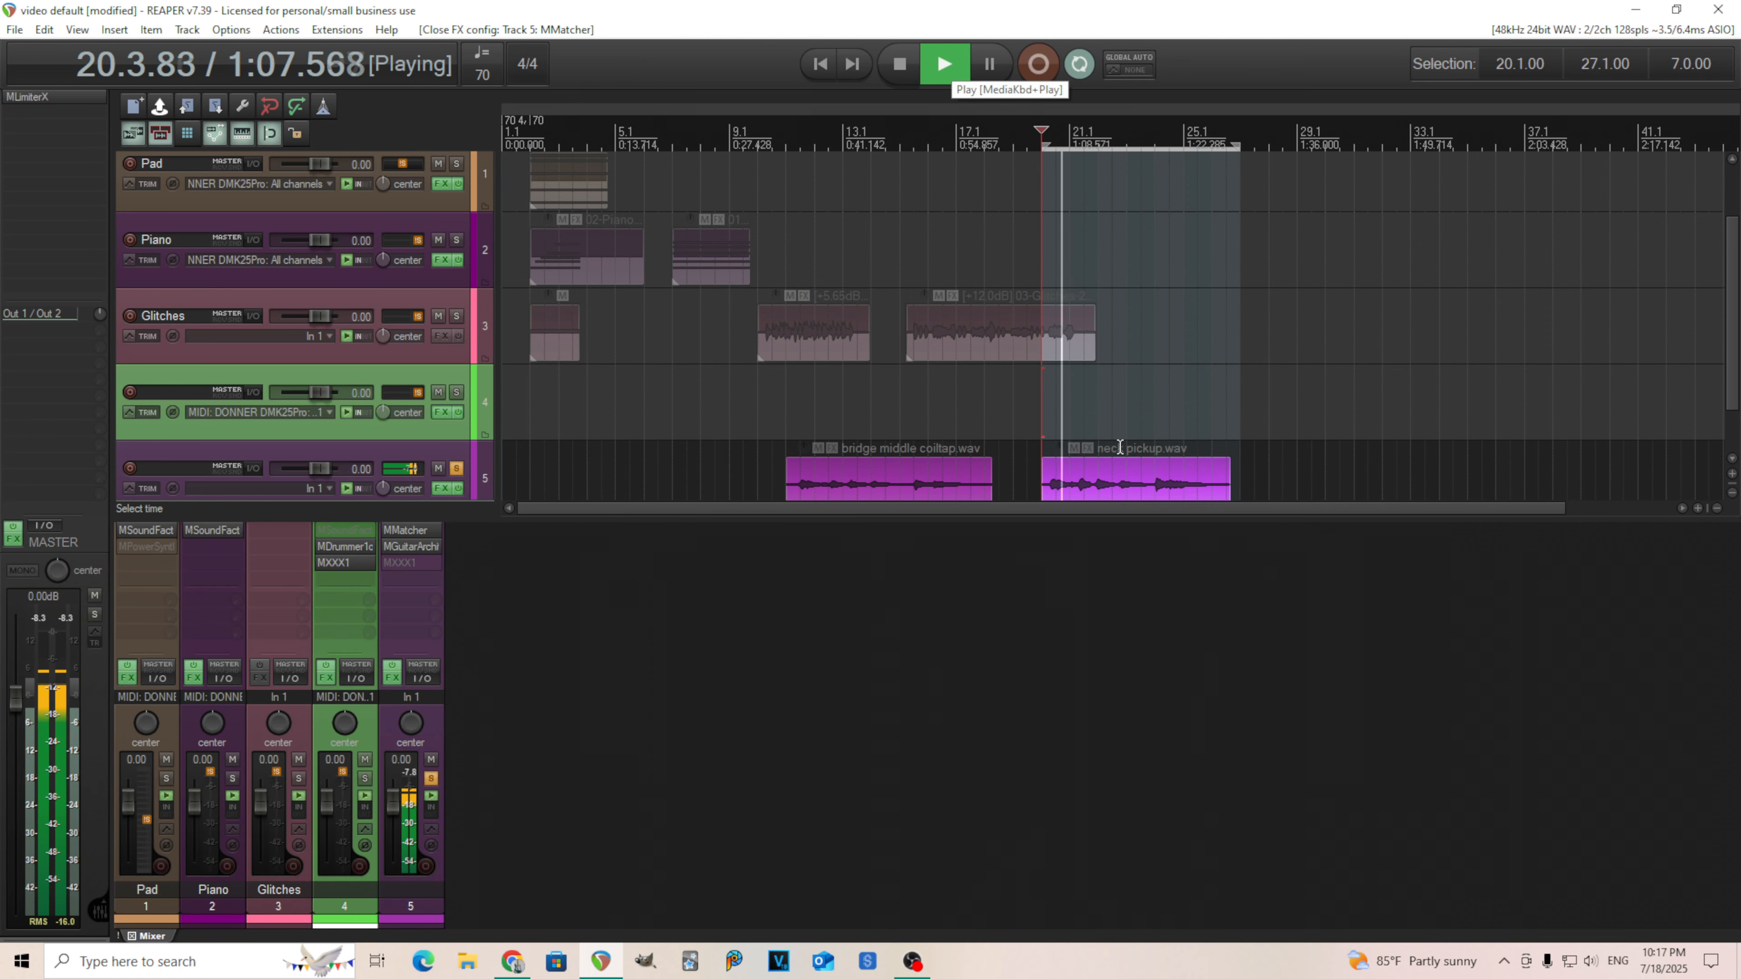
Open MGuitarArchitect on track 5, inspect its Comp, Amp and Cabinet modules, and close it.
{"action": "left_click", "coordinate": [416, 547]}
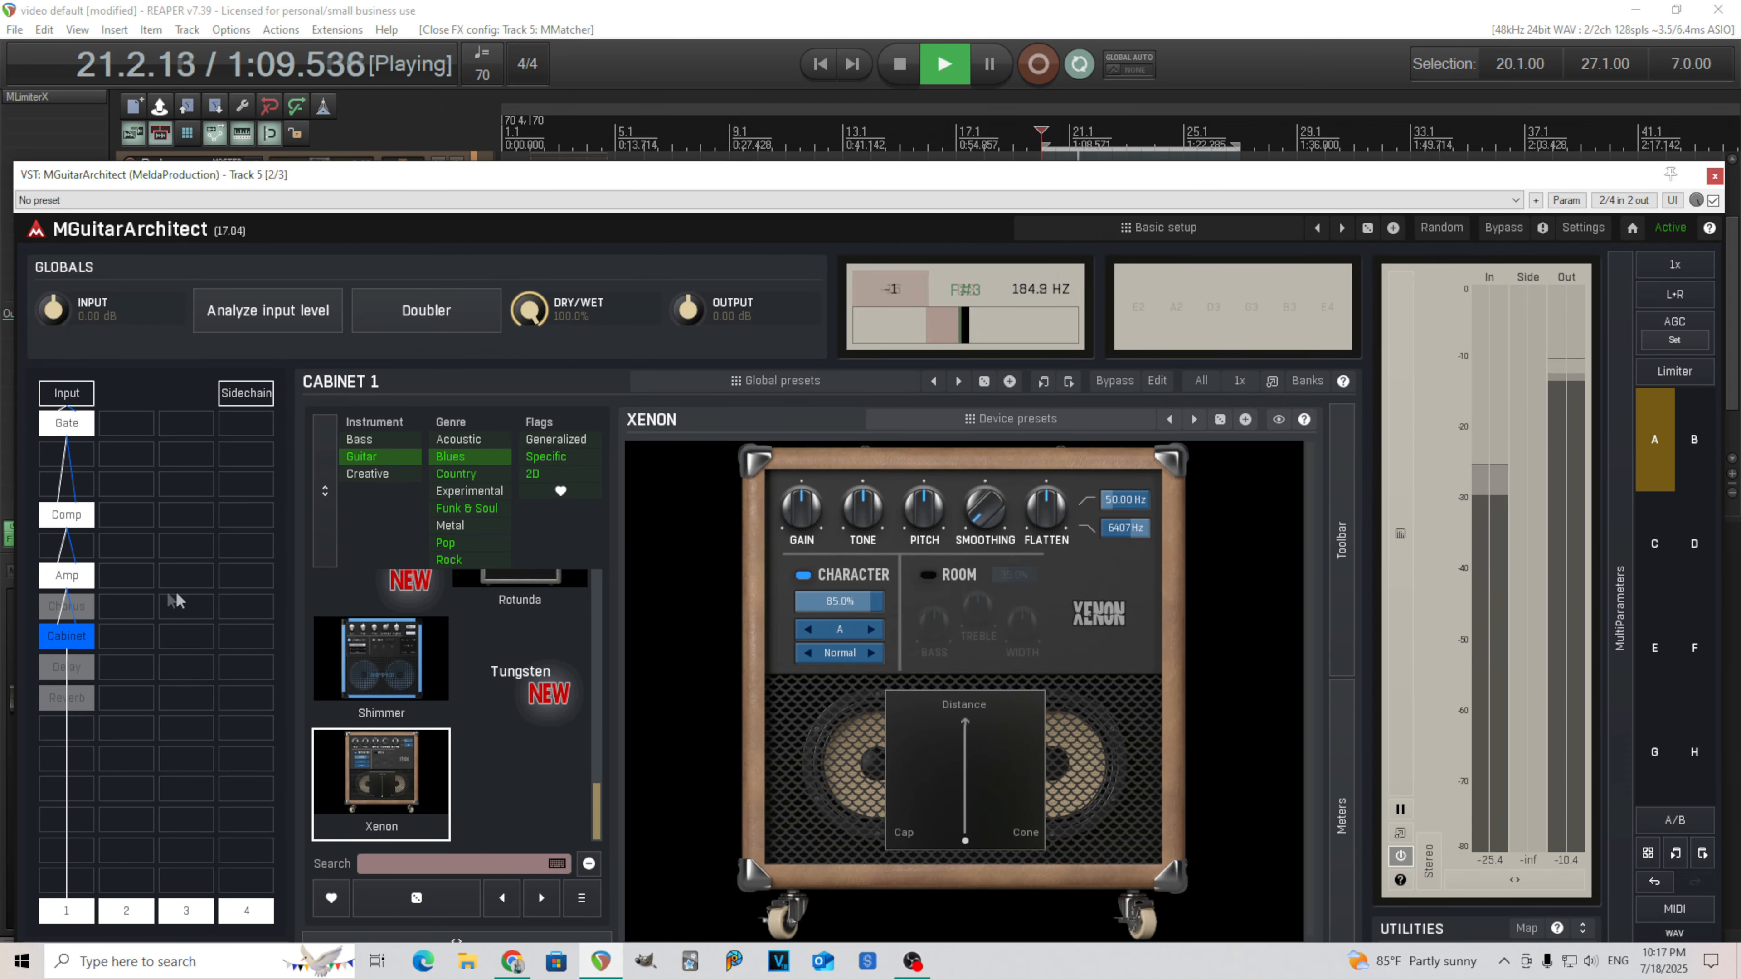
{"action": "left_click", "coordinate": [66, 514]}
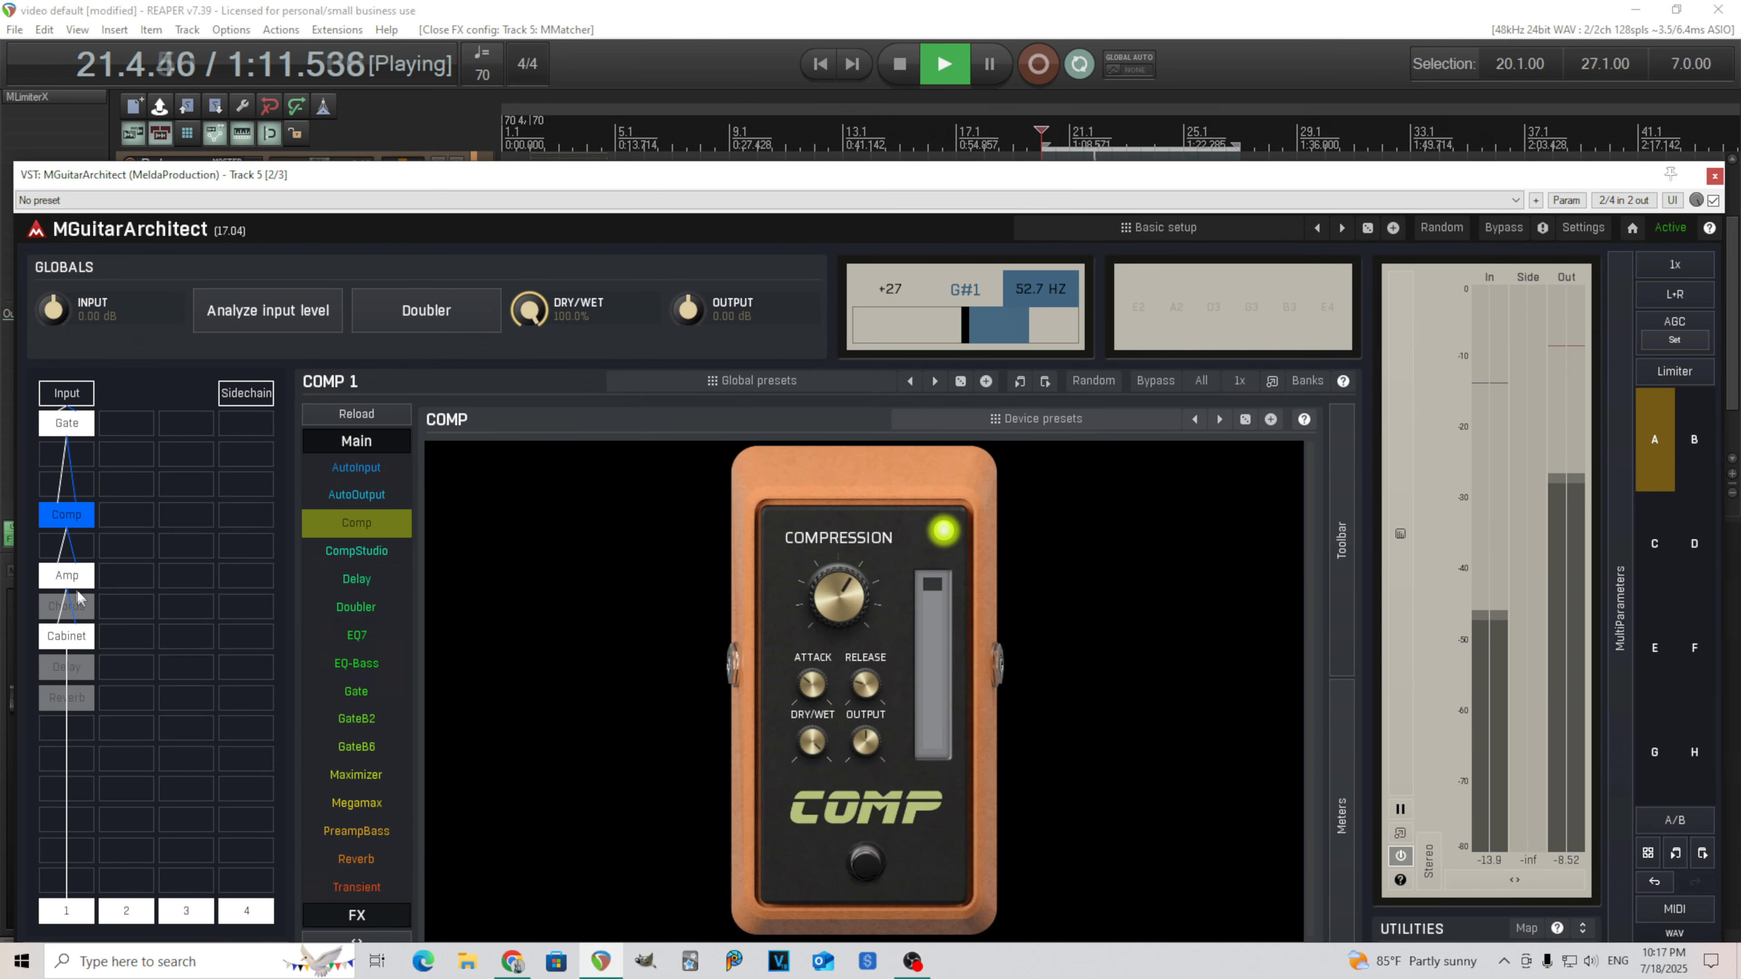
{"action": "left_click", "coordinate": [67, 576]}
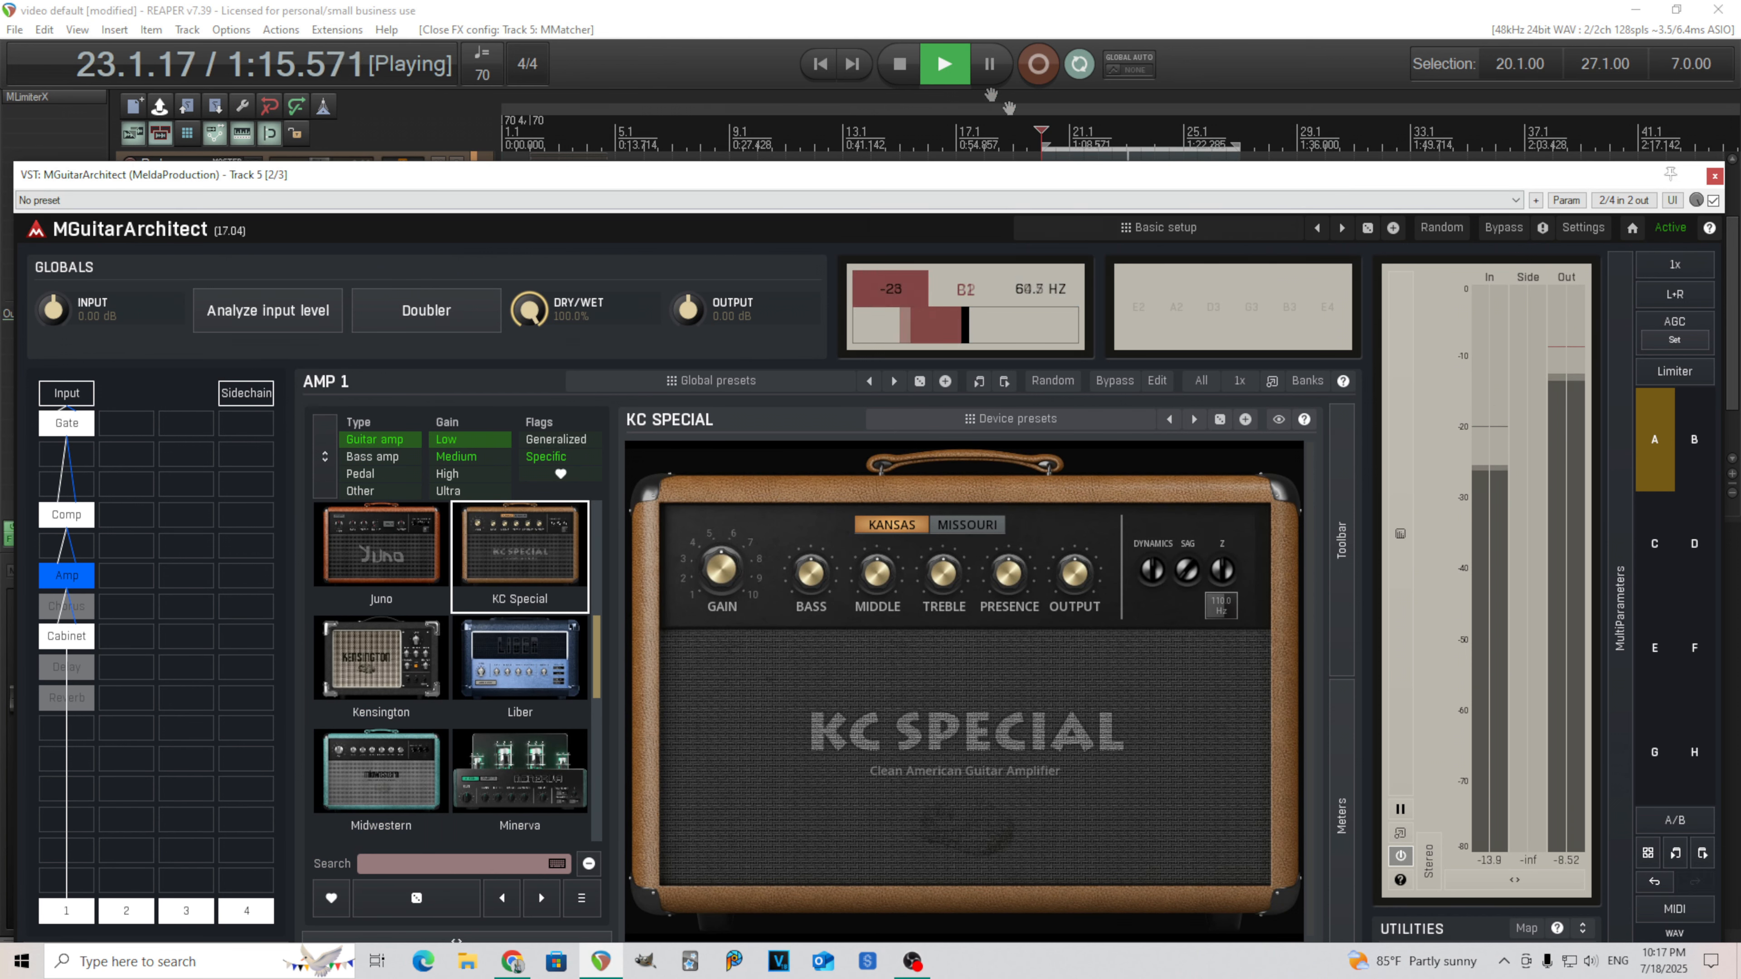
{"action": "left_click", "coordinate": [899, 65]}
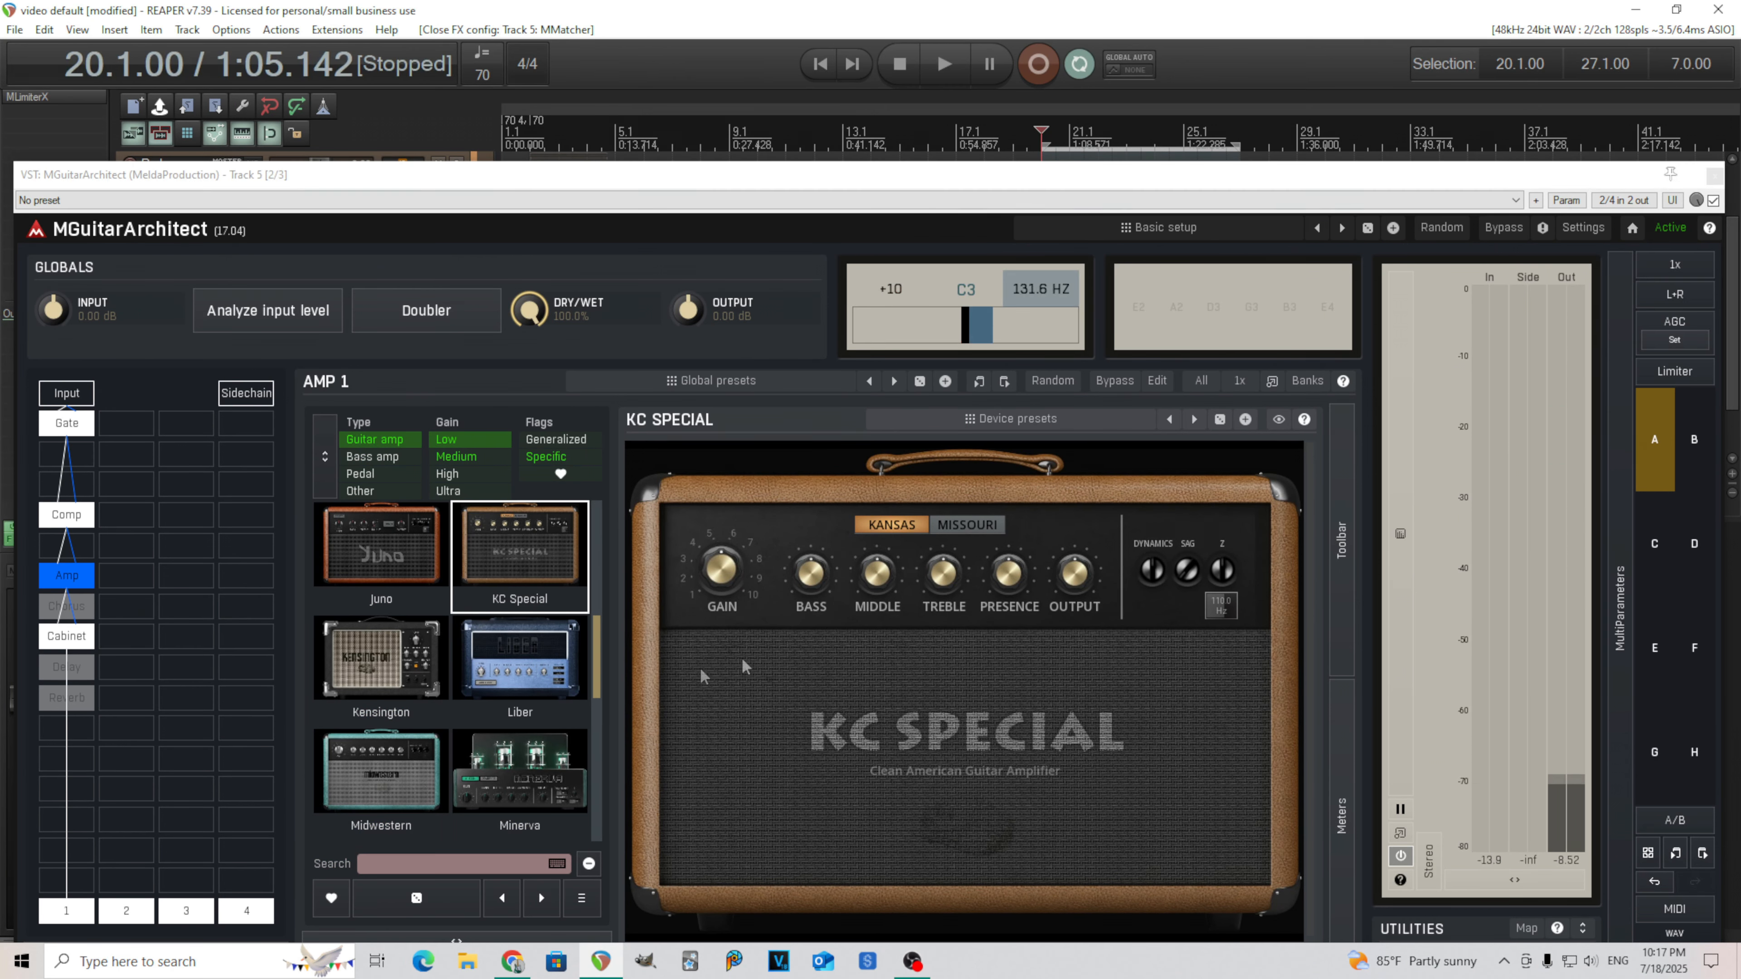
{"action": "left_click", "coordinate": [67, 635]}
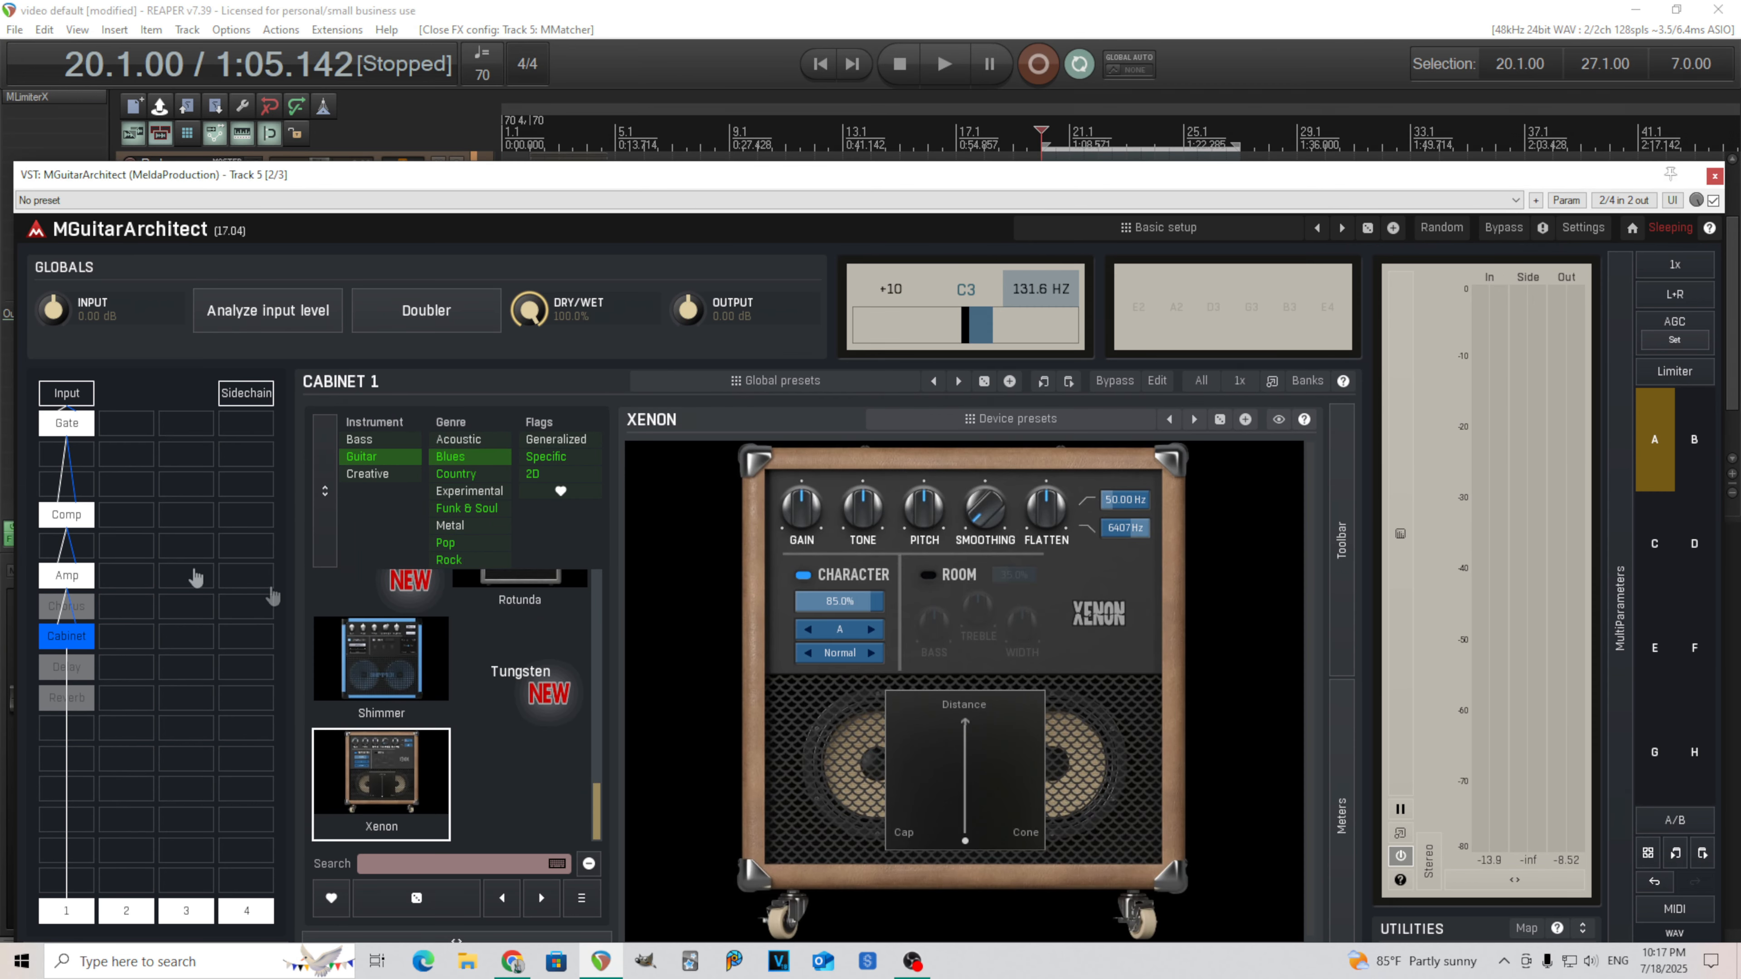
{"action": "left_click", "coordinate": [66, 515]}
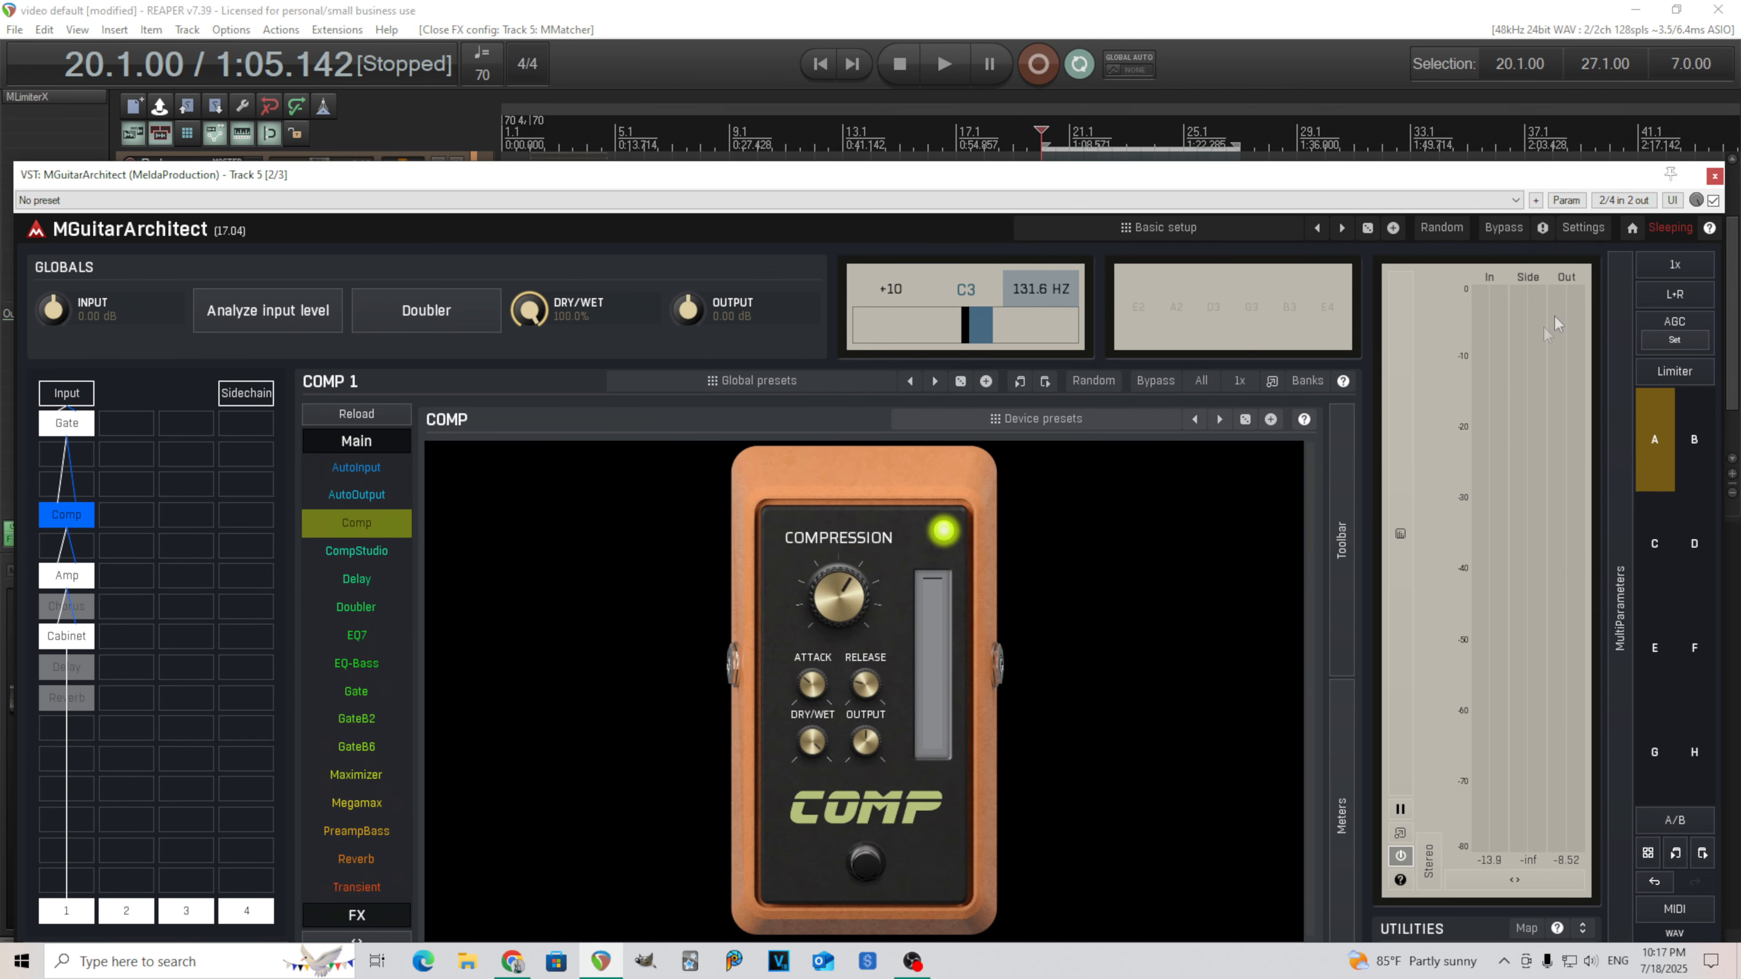
{"action": "left_click", "coordinate": [1715, 177]}
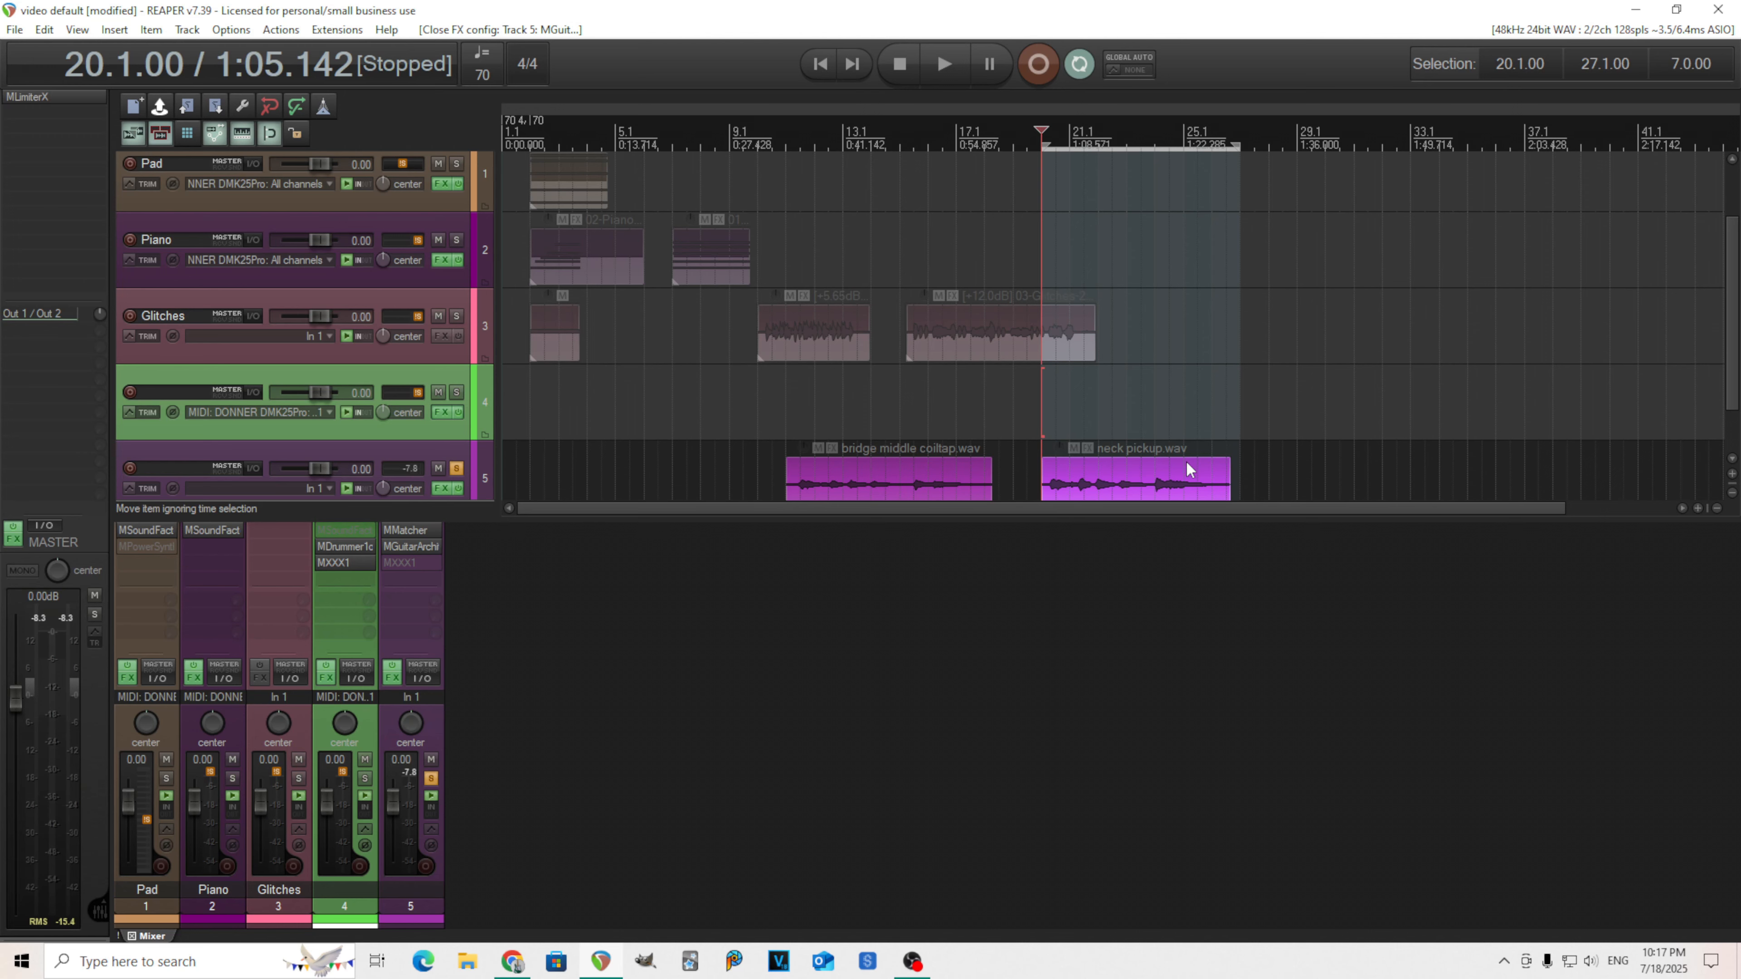
Reopen MMatcher and choose the 'Schecter neck' input analysis from the My Guitars folder.
{"action": "left_click", "coordinate": [410, 537]}
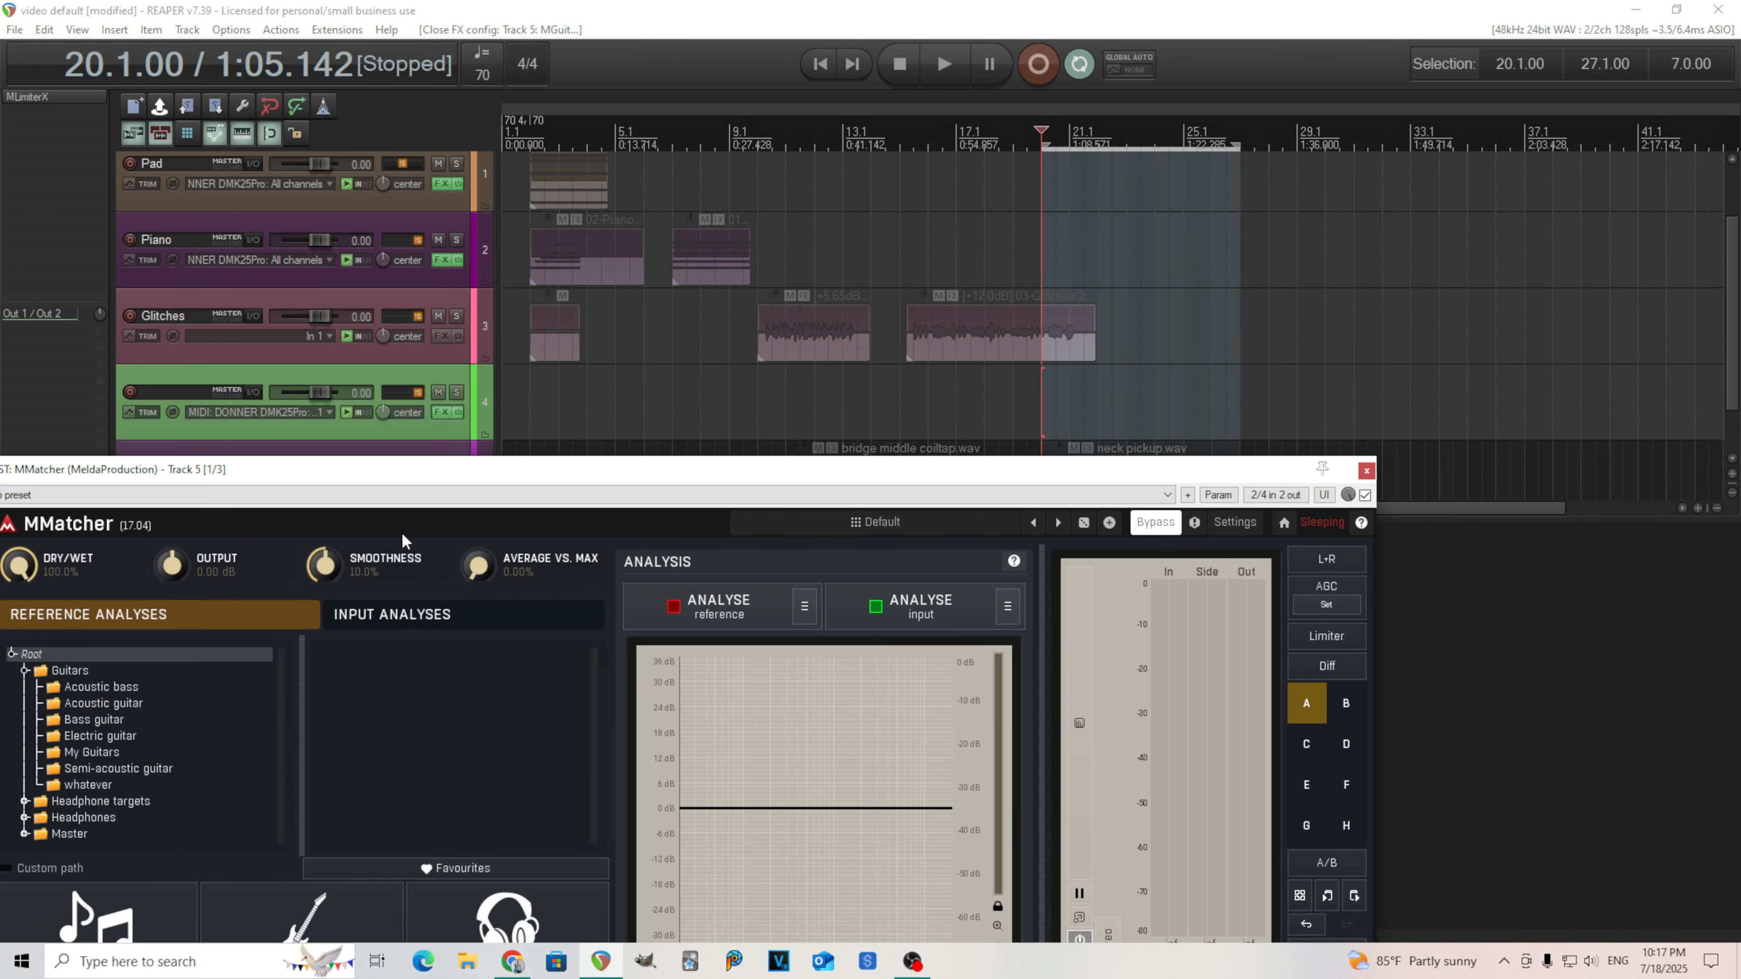
{"action": "left_click_drag", "start_coordinate": [471, 426], "coordinate": [585, 218]}
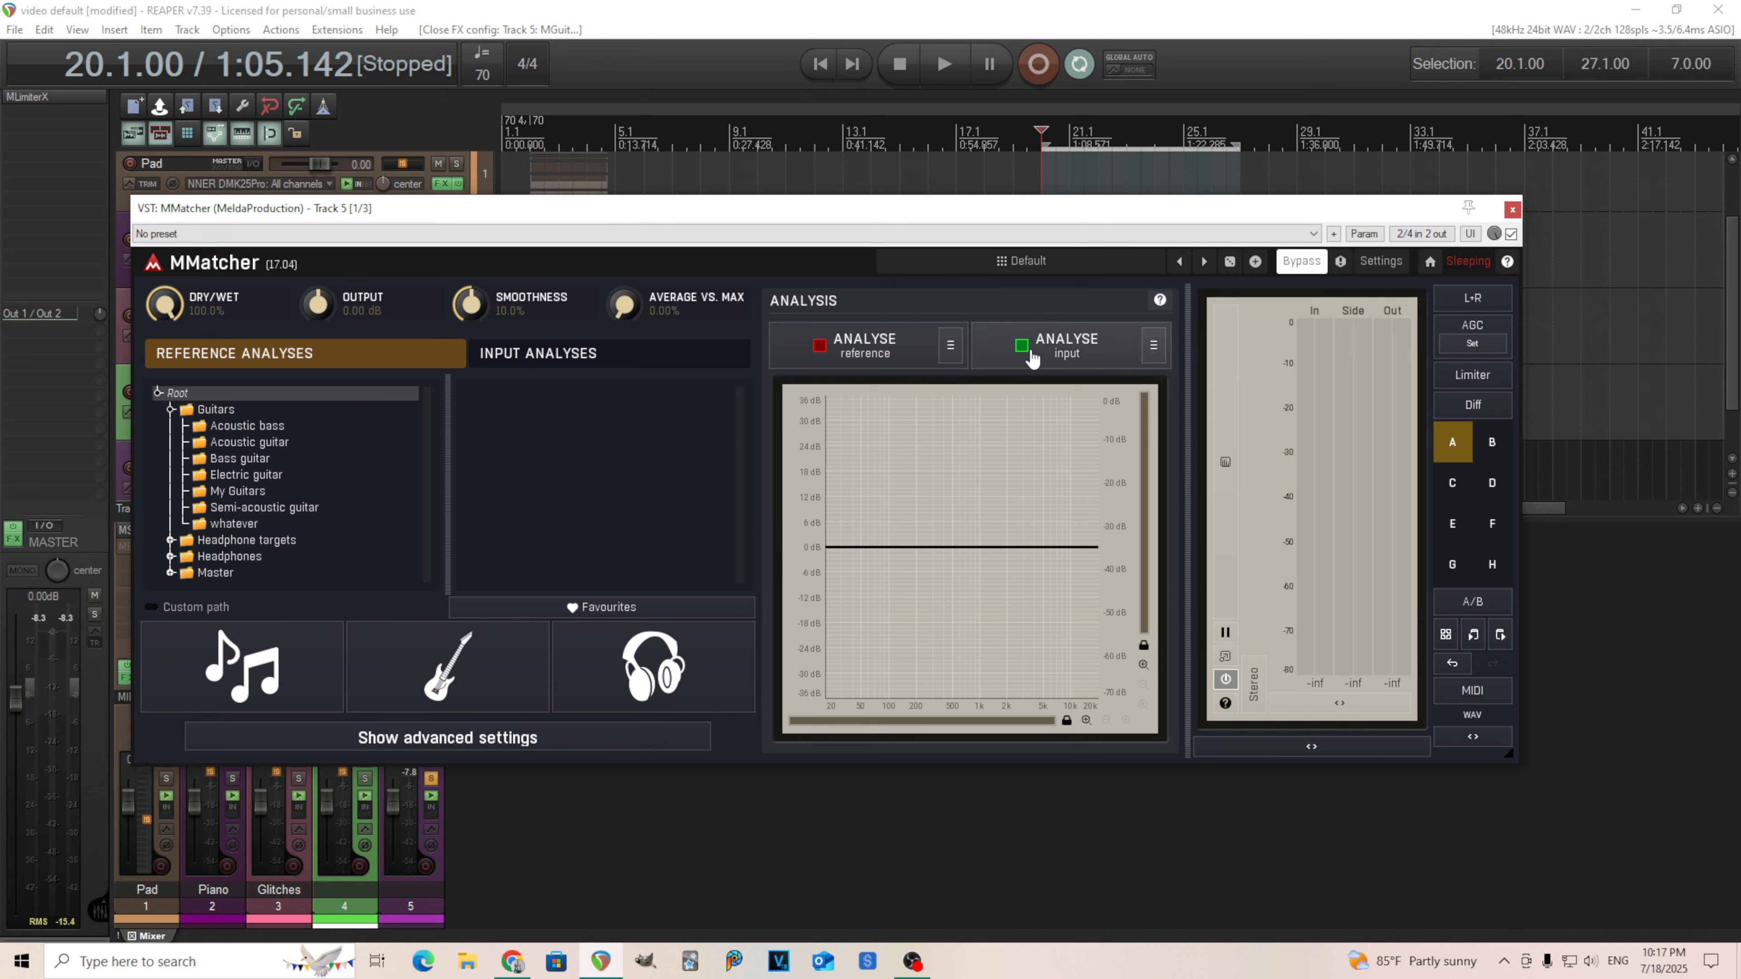
{"action": "left_click", "coordinate": [601, 355]}
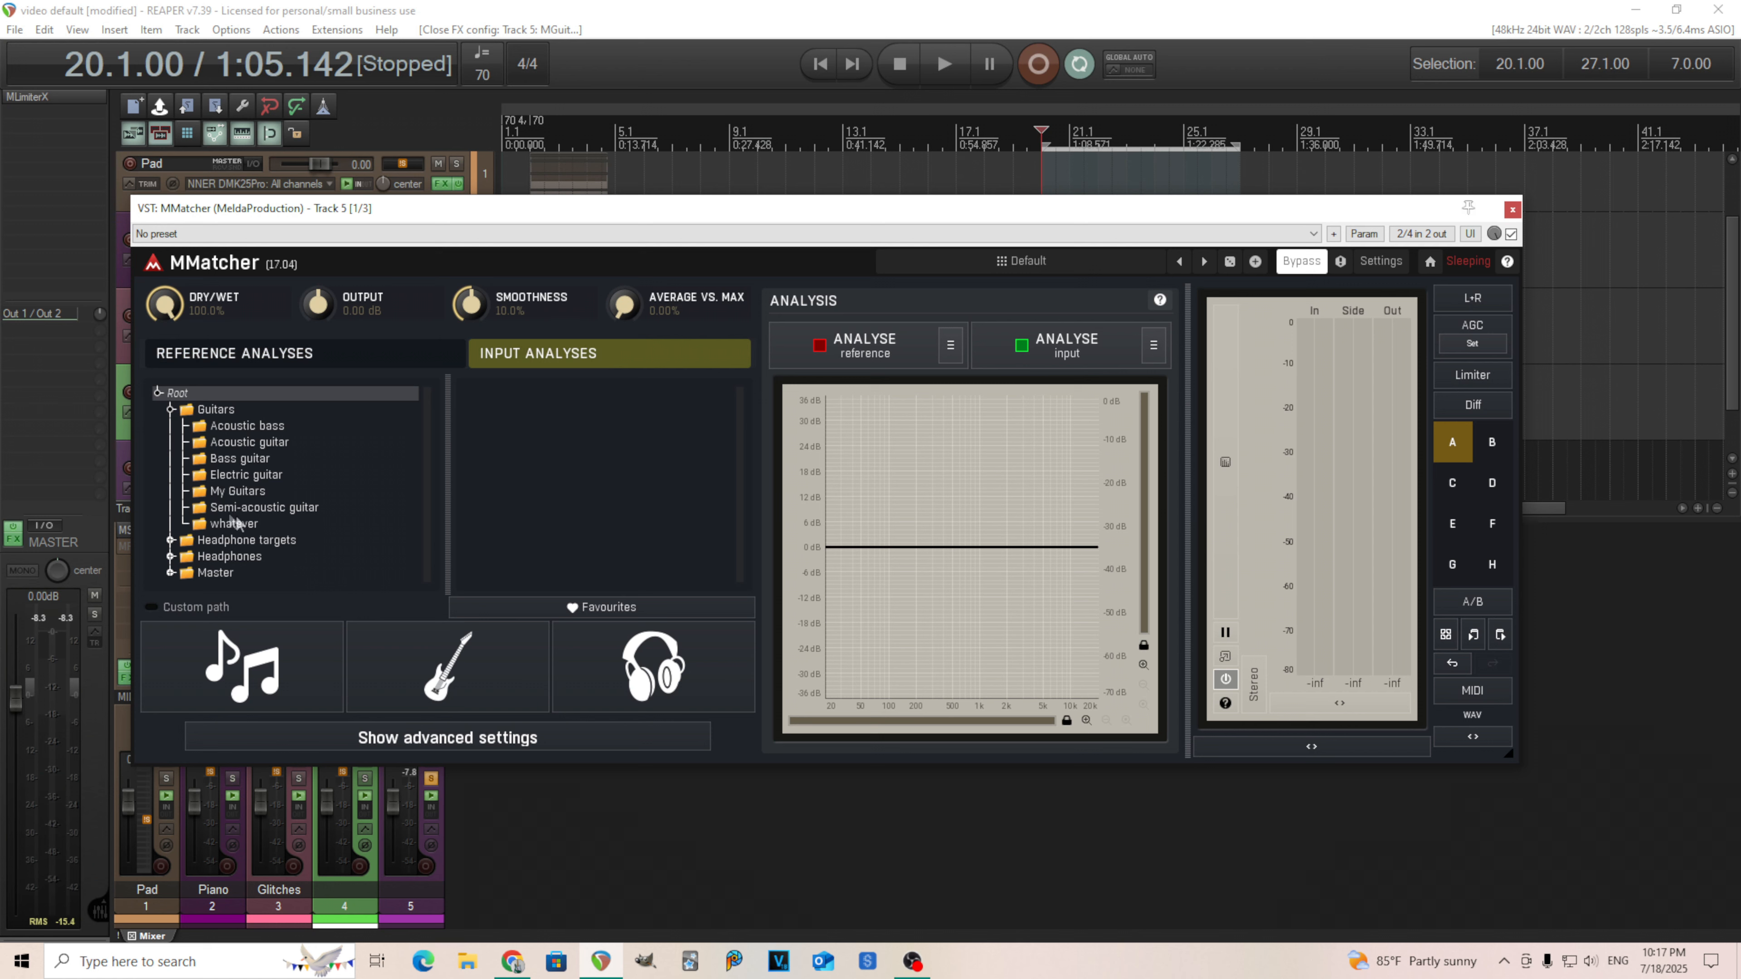
{"action": "left_click", "coordinate": [251, 492]}
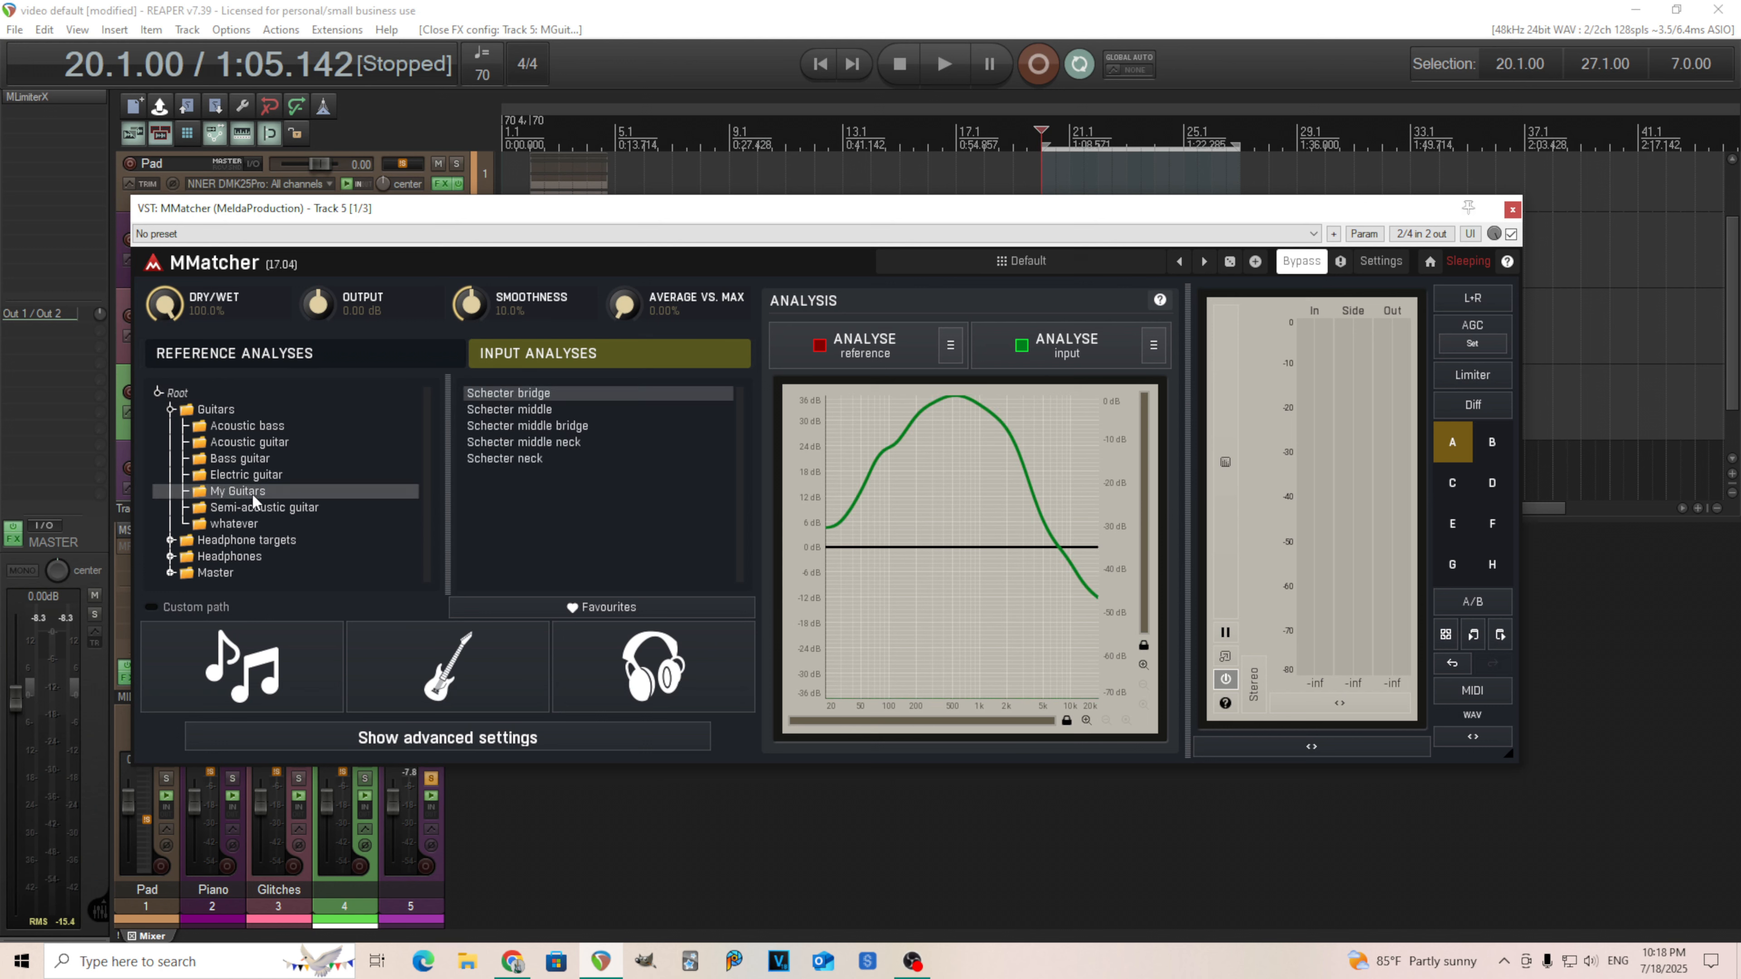
{"action": "left_click", "coordinate": [534, 459]}
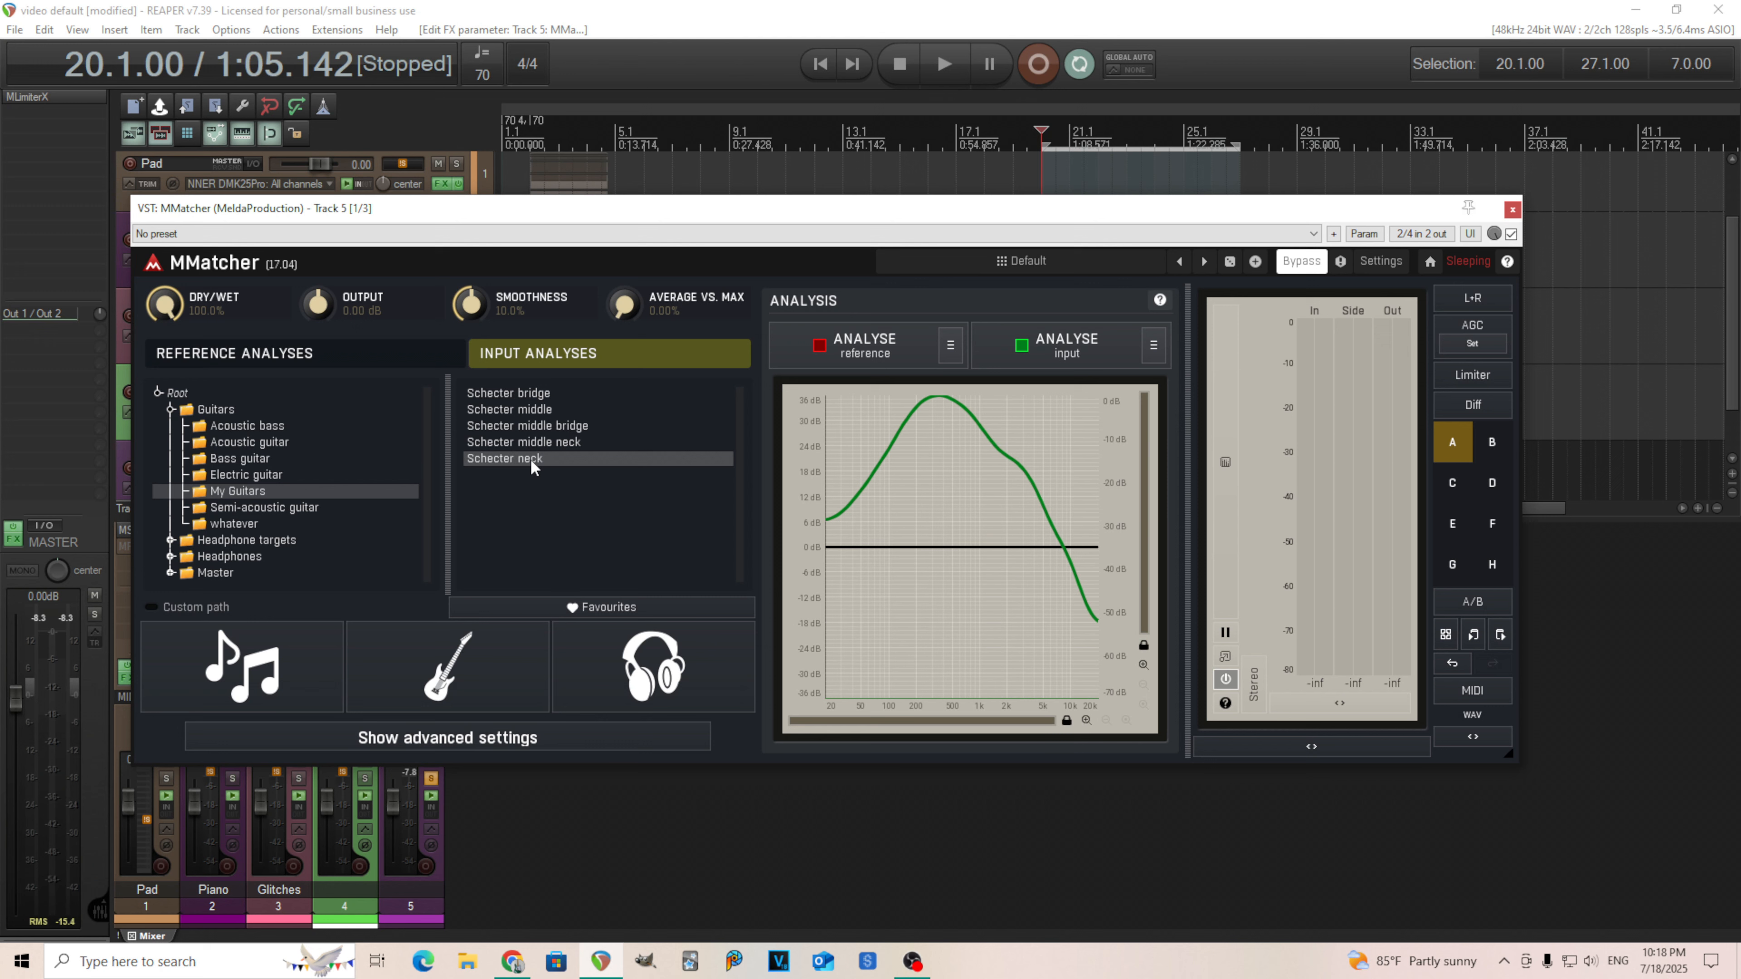
Lower the MMatcher smoothness to 2.0%.
{"action": "left_click_drag", "start_coordinate": [471, 304], "coordinate": [470, 322]}
{"action": "double_click", "coordinate": [470, 303]}
{"action": "left_click", "coordinate": [483, 479]}
{"action": "left_click", "coordinate": [485, 554]}
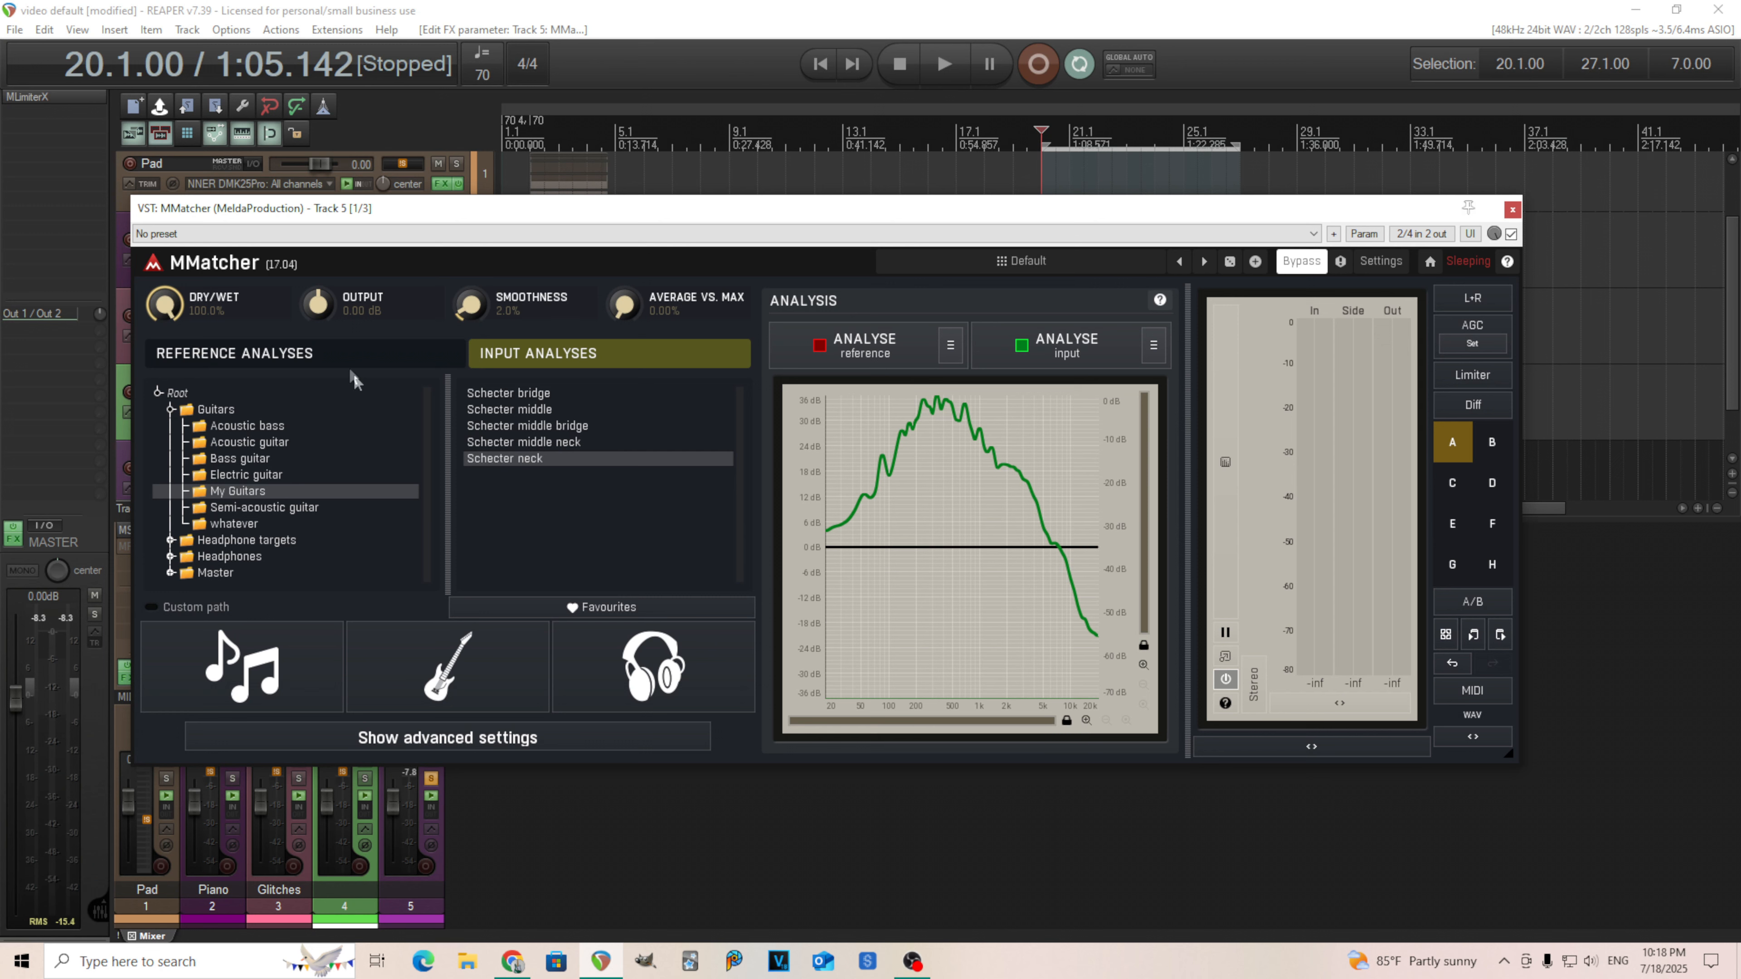
Open the Electric guitar folder of reference analyses and set the smoothness to 3.0%.
{"action": "left_click", "coordinate": [338, 361]}
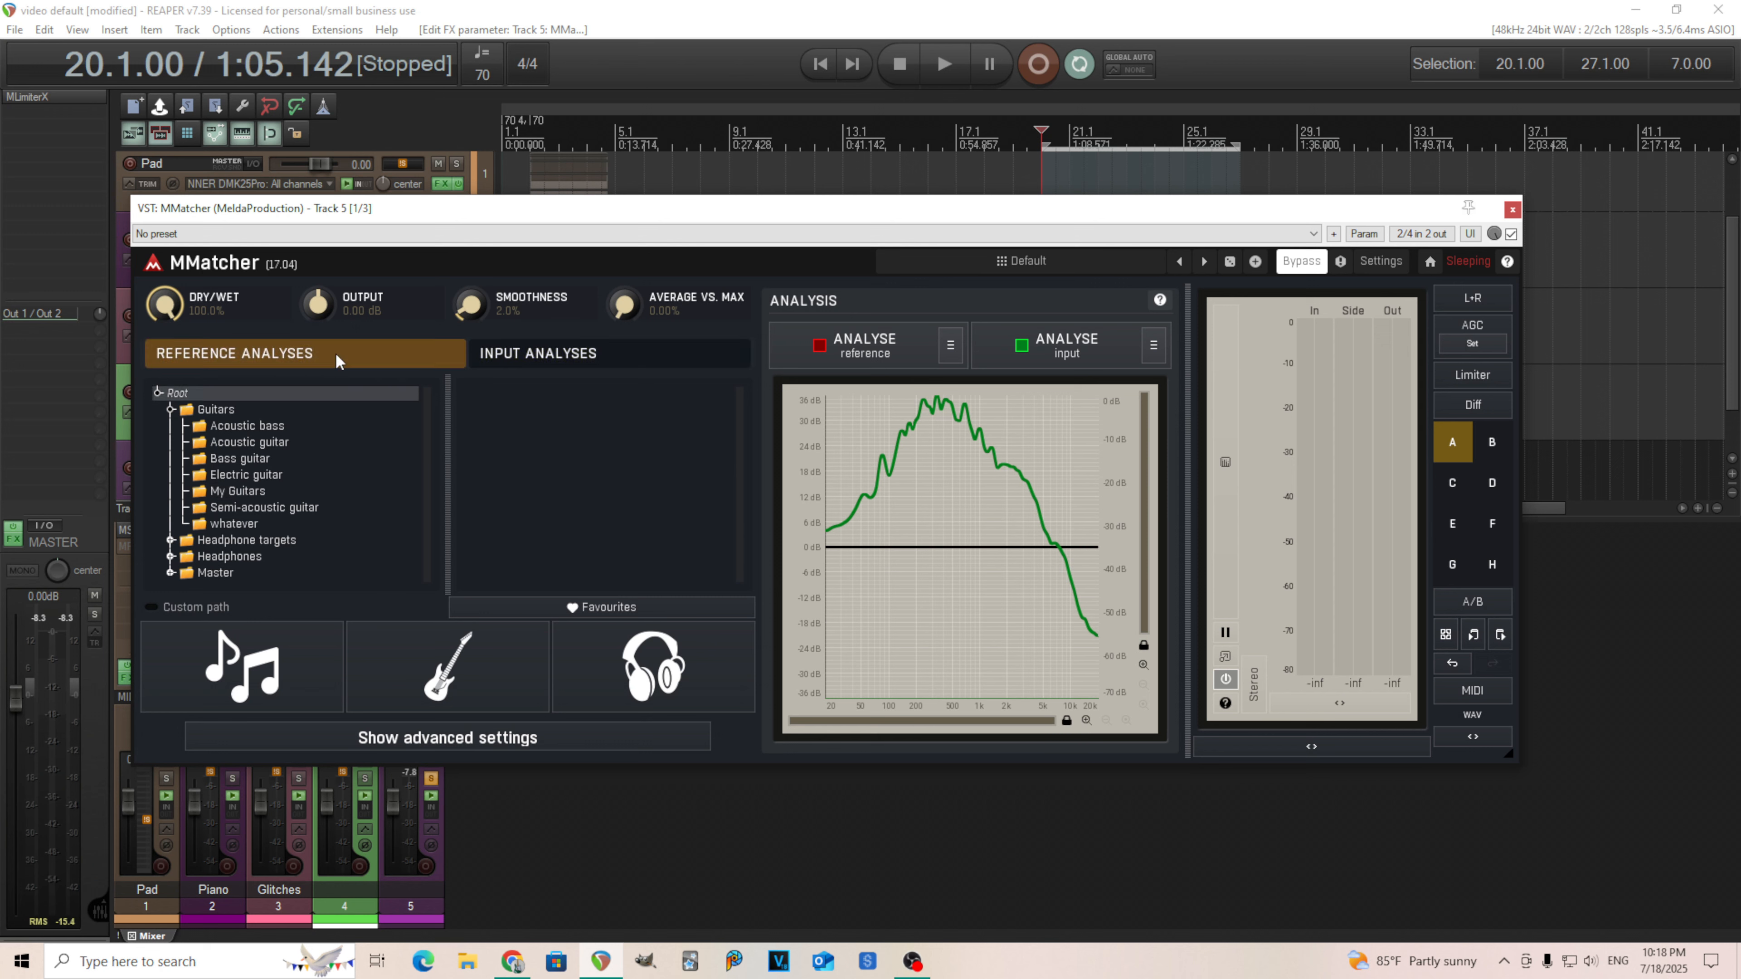
{"action": "left_click", "coordinate": [205, 476]}
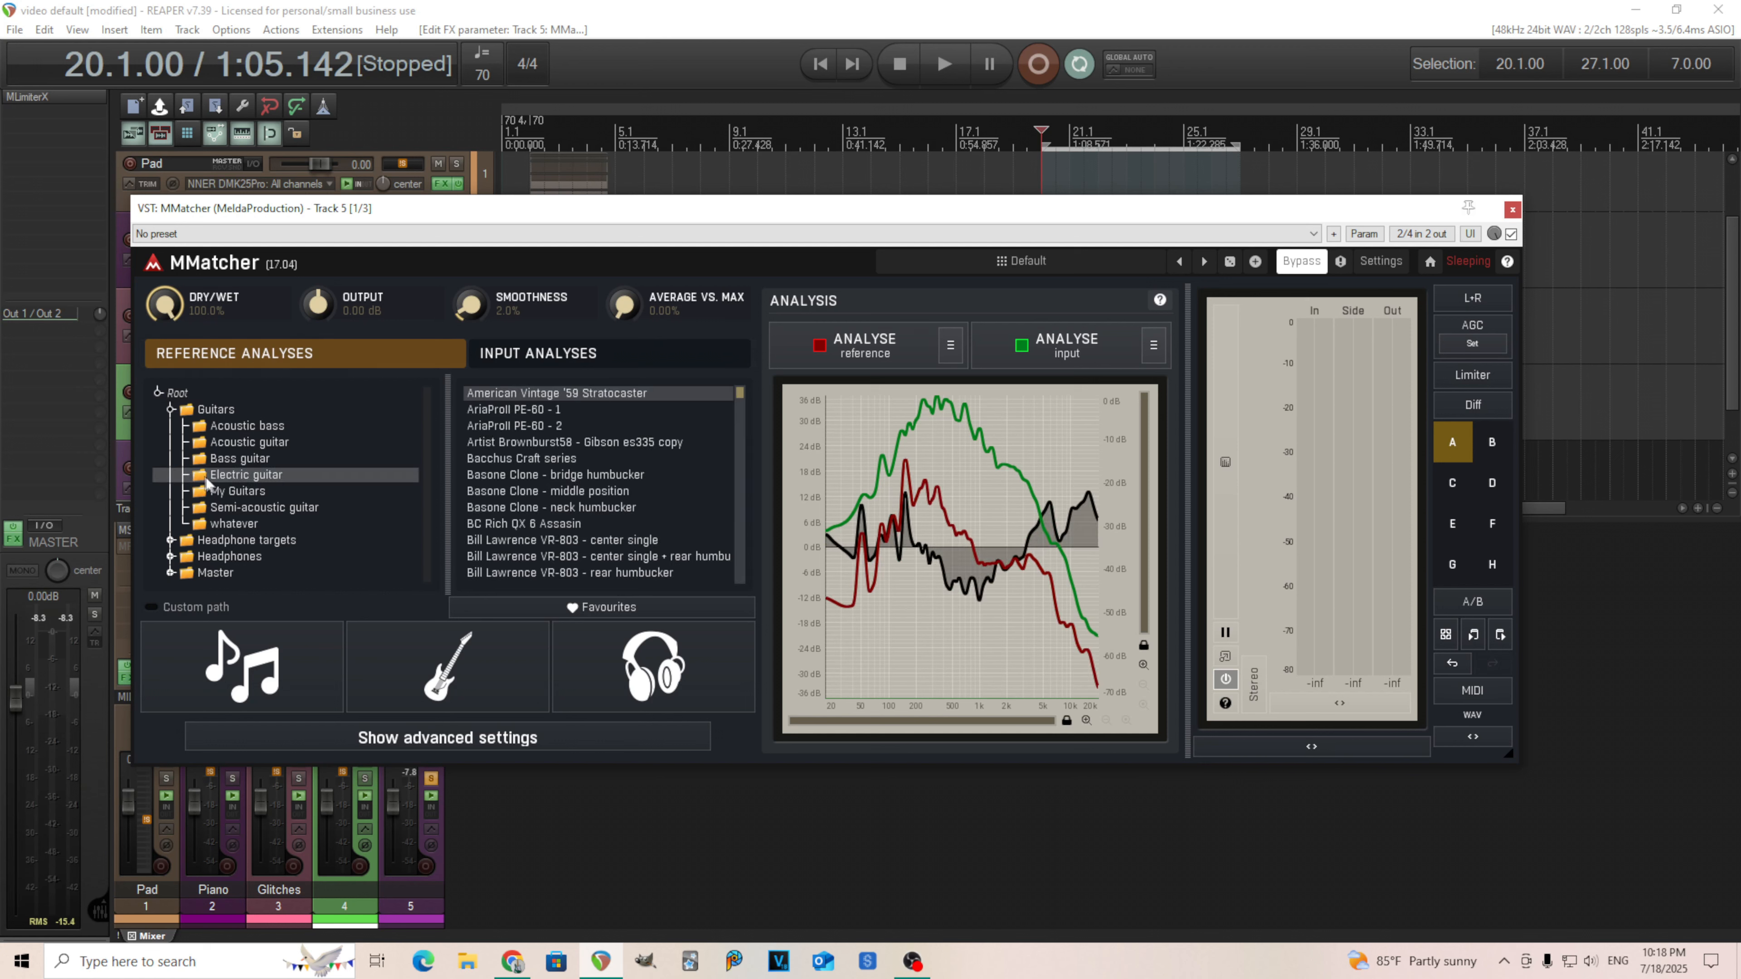
{"action": "scroll", "coordinate": [588, 507], "scroll_direction": "down", "scroll_amount": 4}
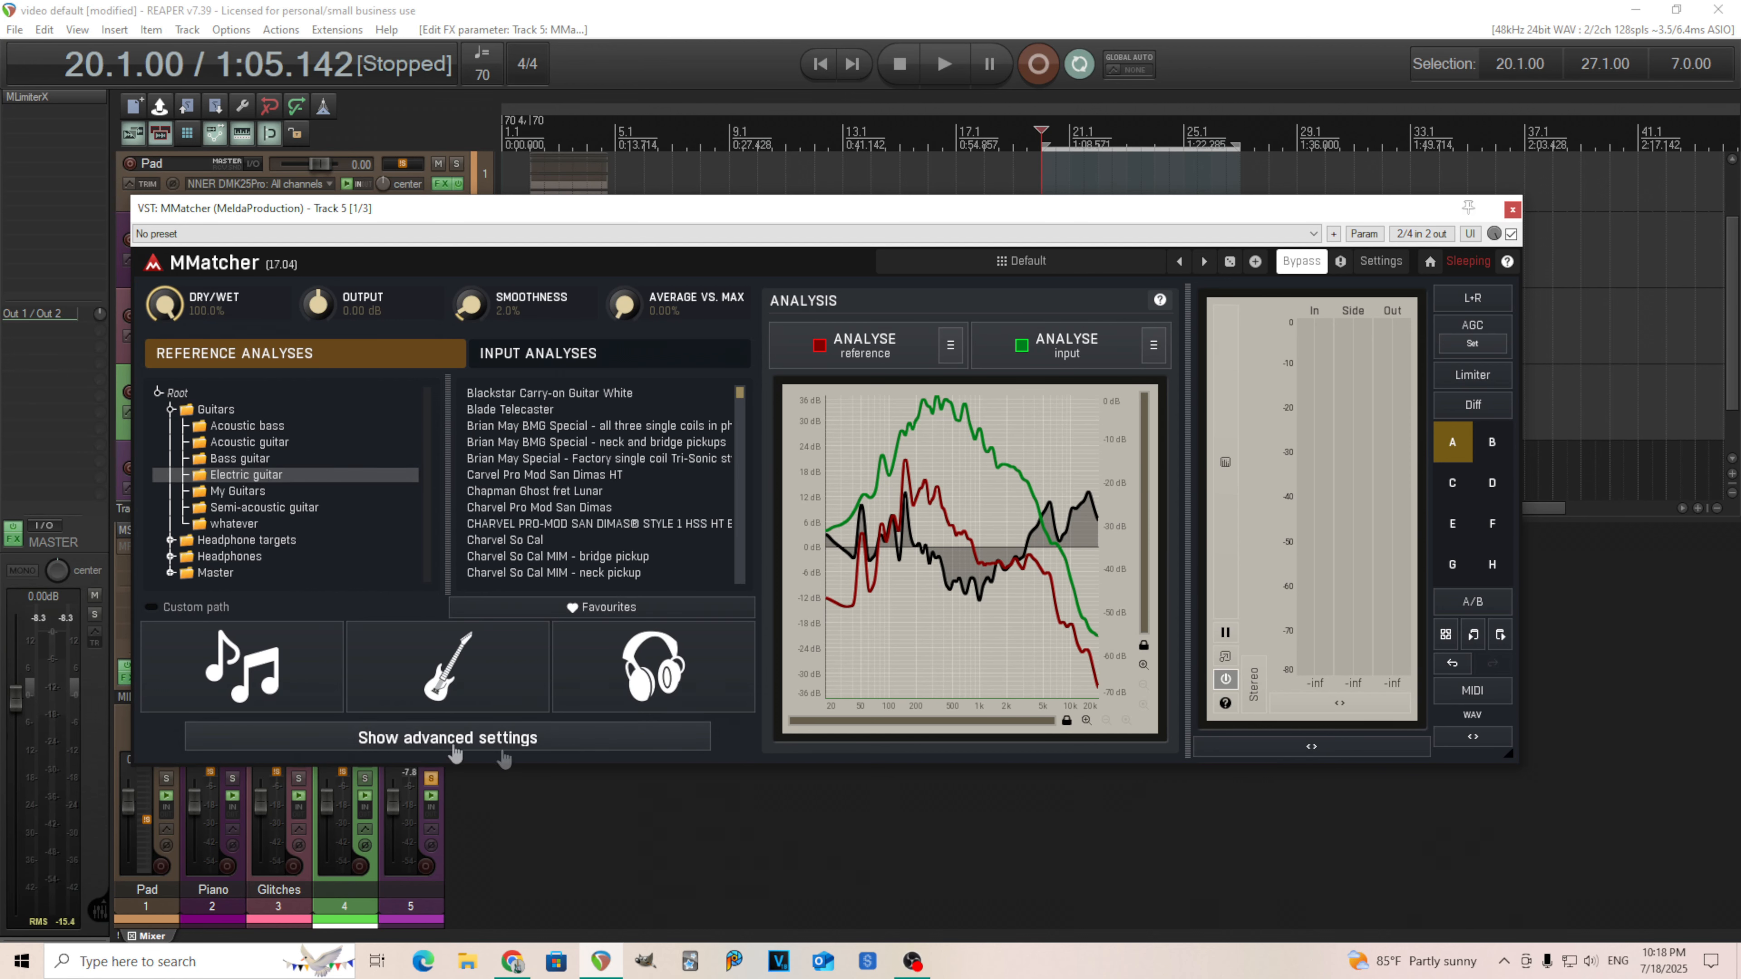
{"action": "left_click", "coordinate": [447, 666]}
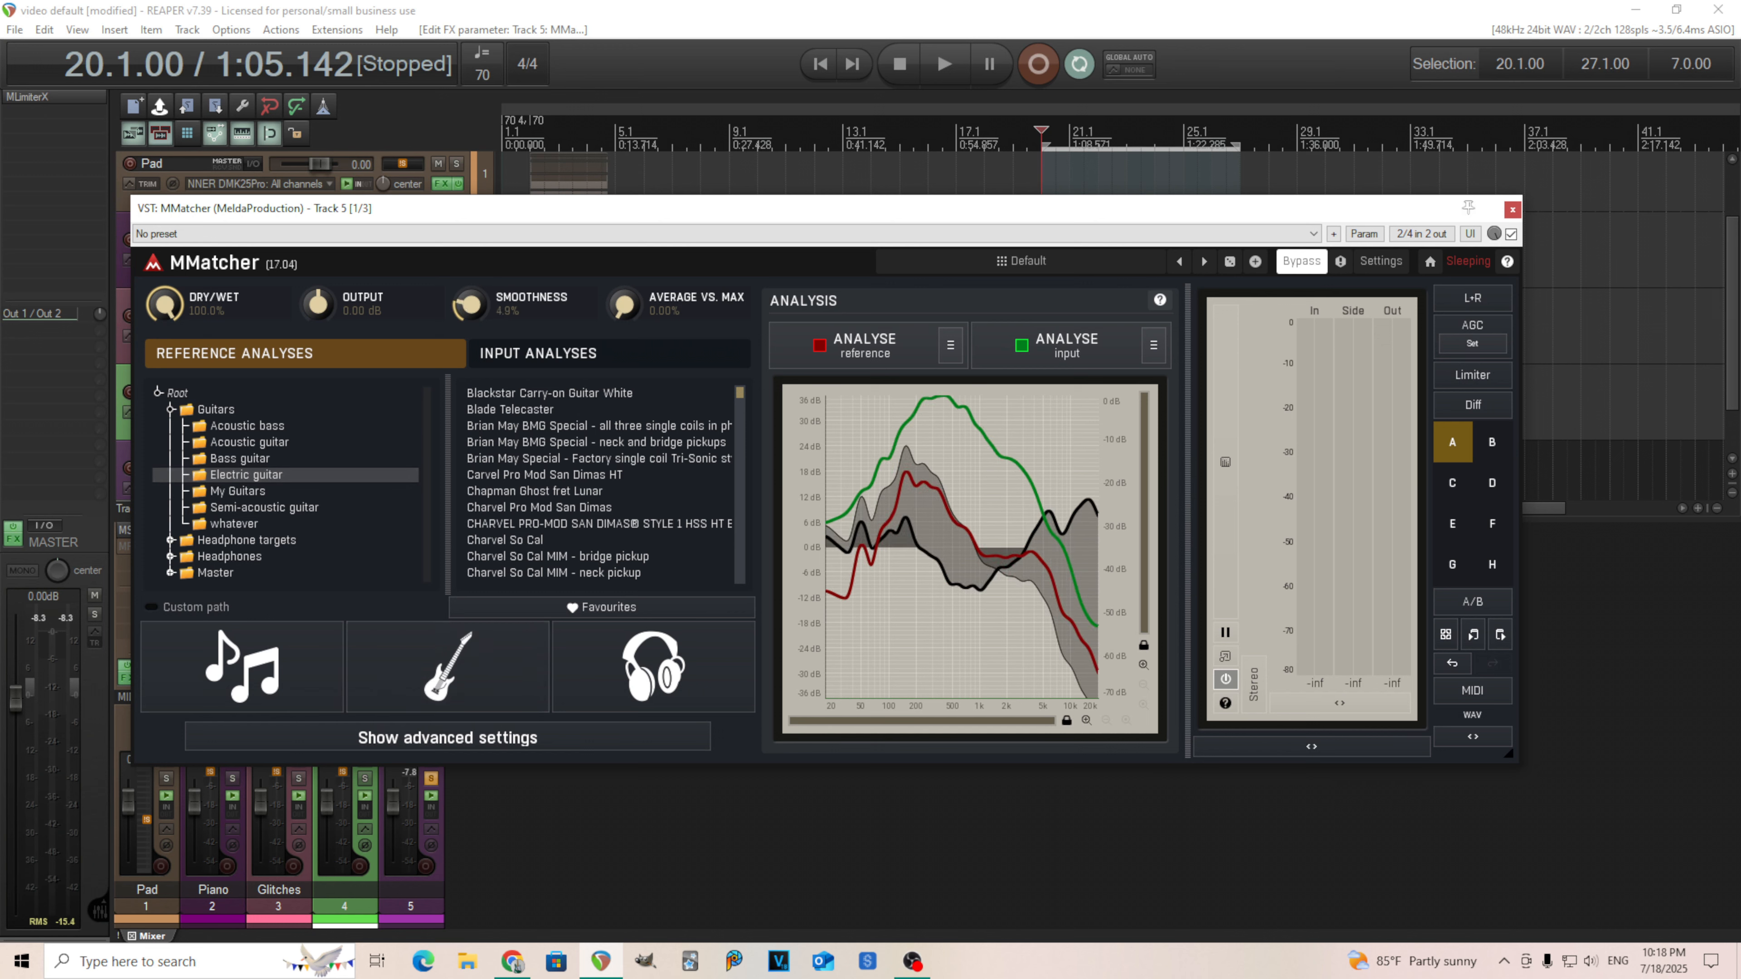
{"action": "left_click_drag", "start_coordinate": [470, 305], "coordinate": [470, 317]}
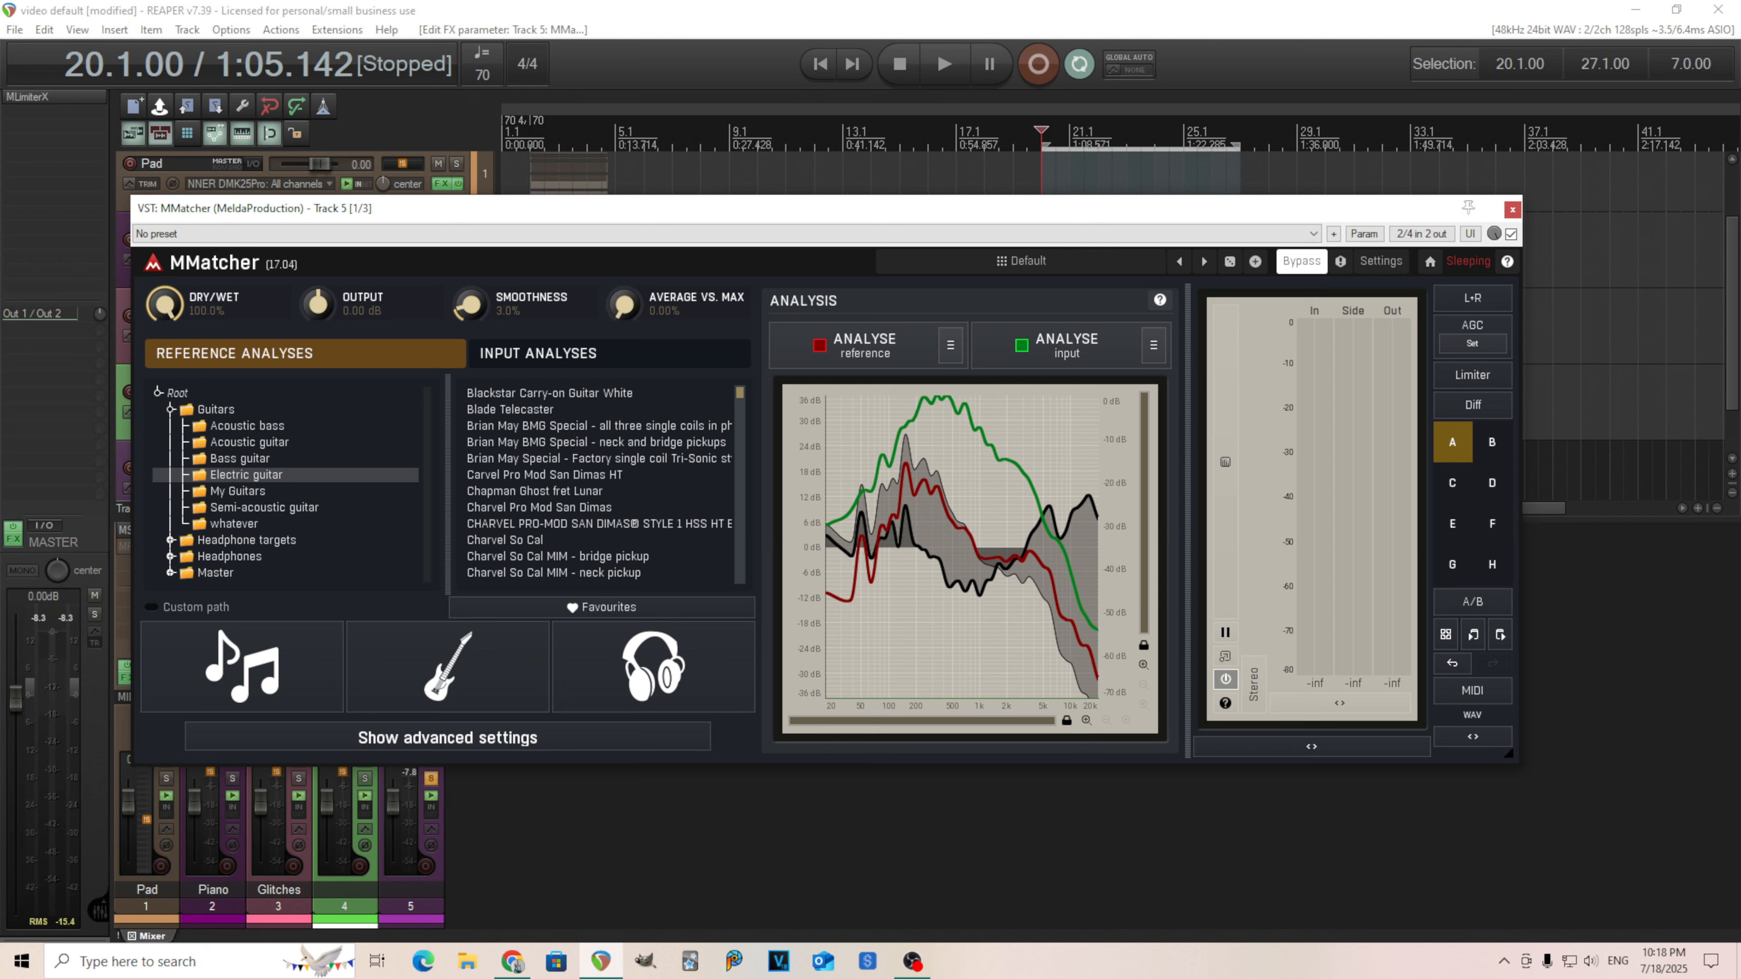
Select 'Custom Strat Rosewood - 1st position strat' as the reference analysis.
{"action": "scroll", "coordinate": [590, 504], "scroll_direction": "down", "scroll_amount": 10}
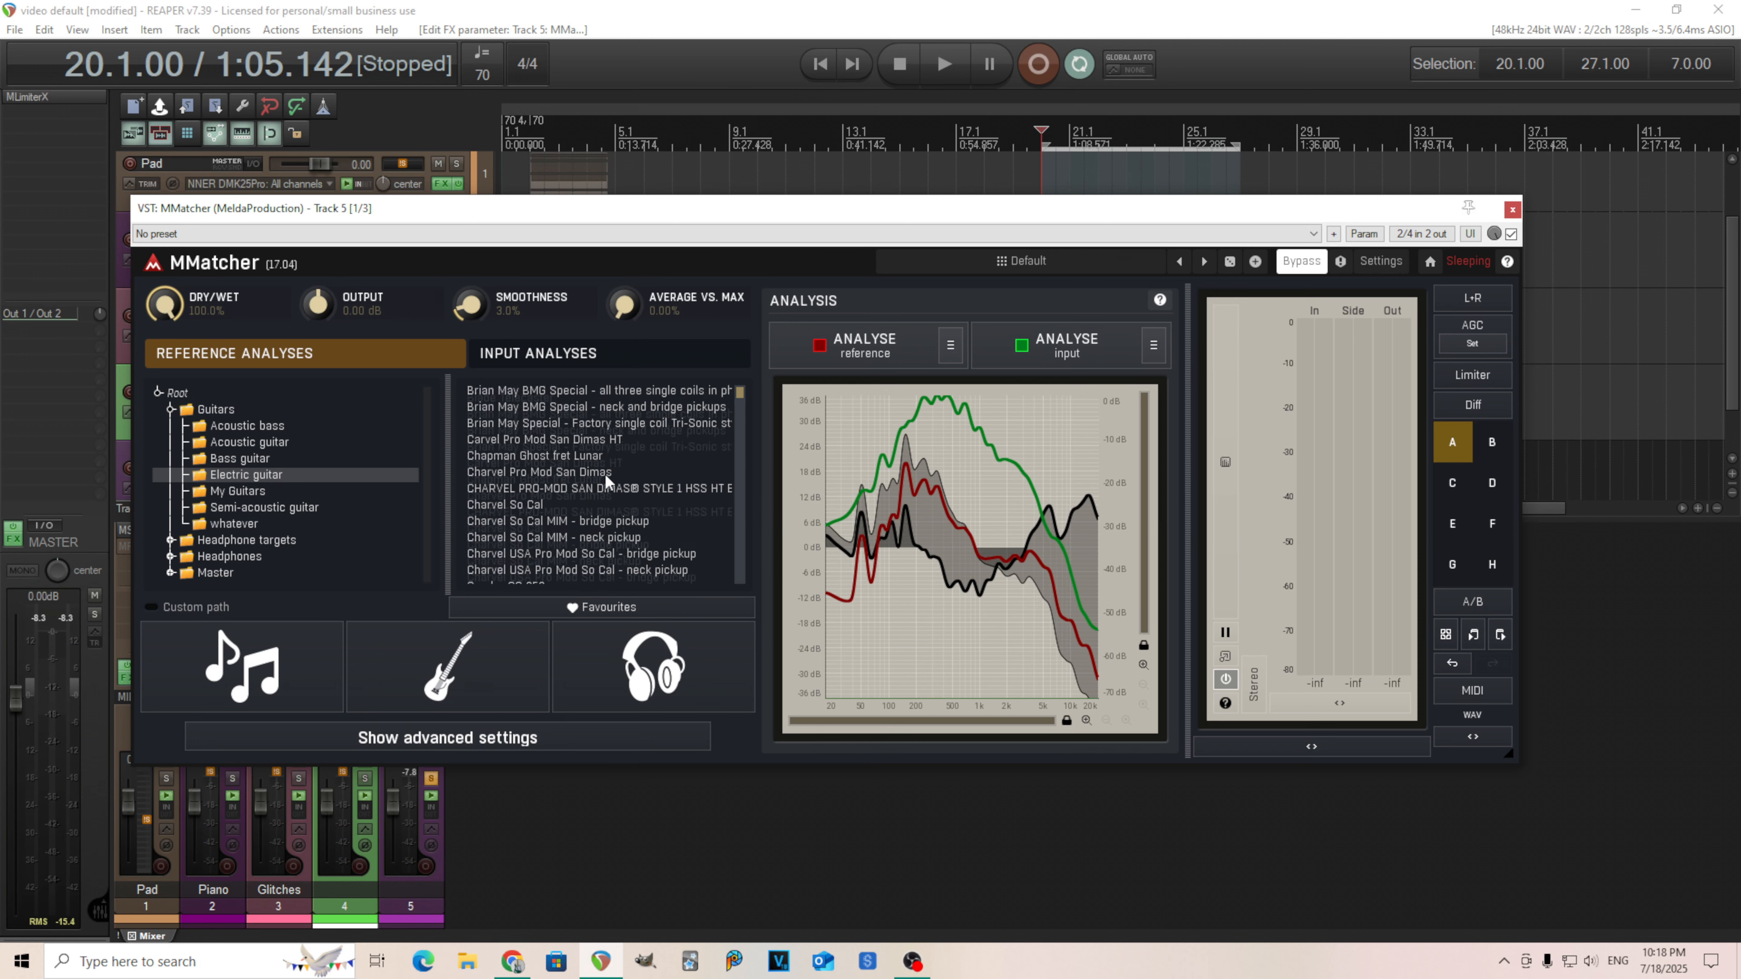
{"action": "scroll", "coordinate": [641, 502], "scroll_direction": "down", "scroll_amount": 3}
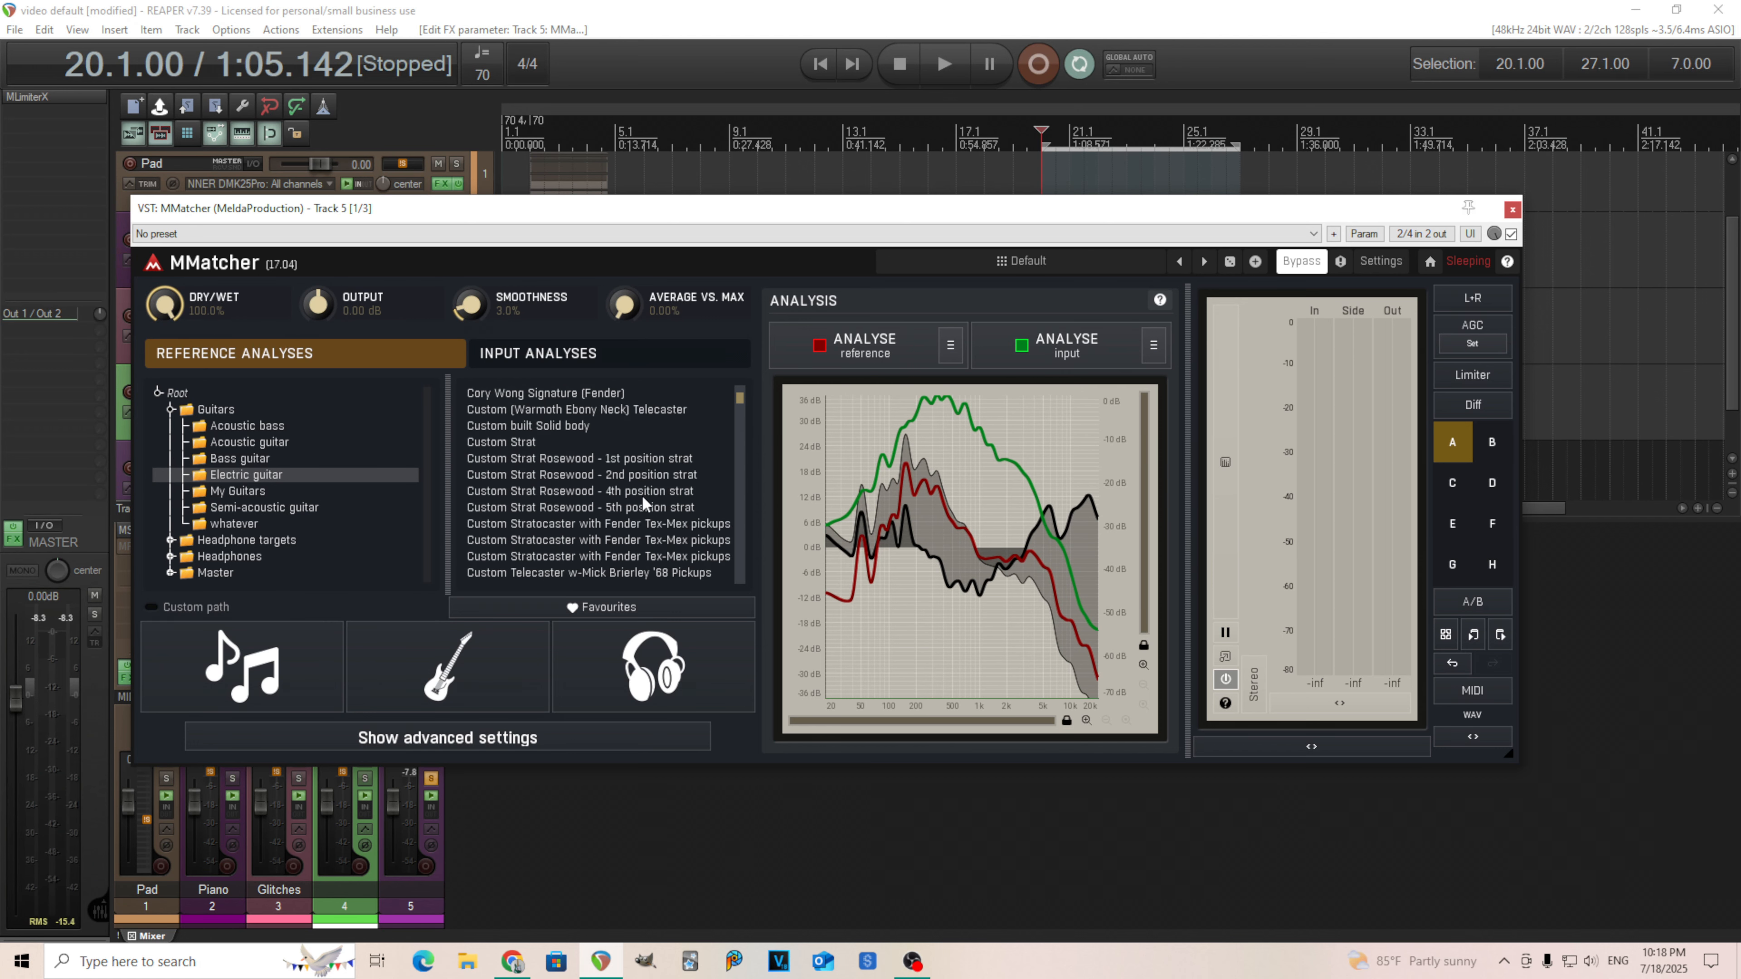
{"action": "left_click", "coordinate": [676, 462]}
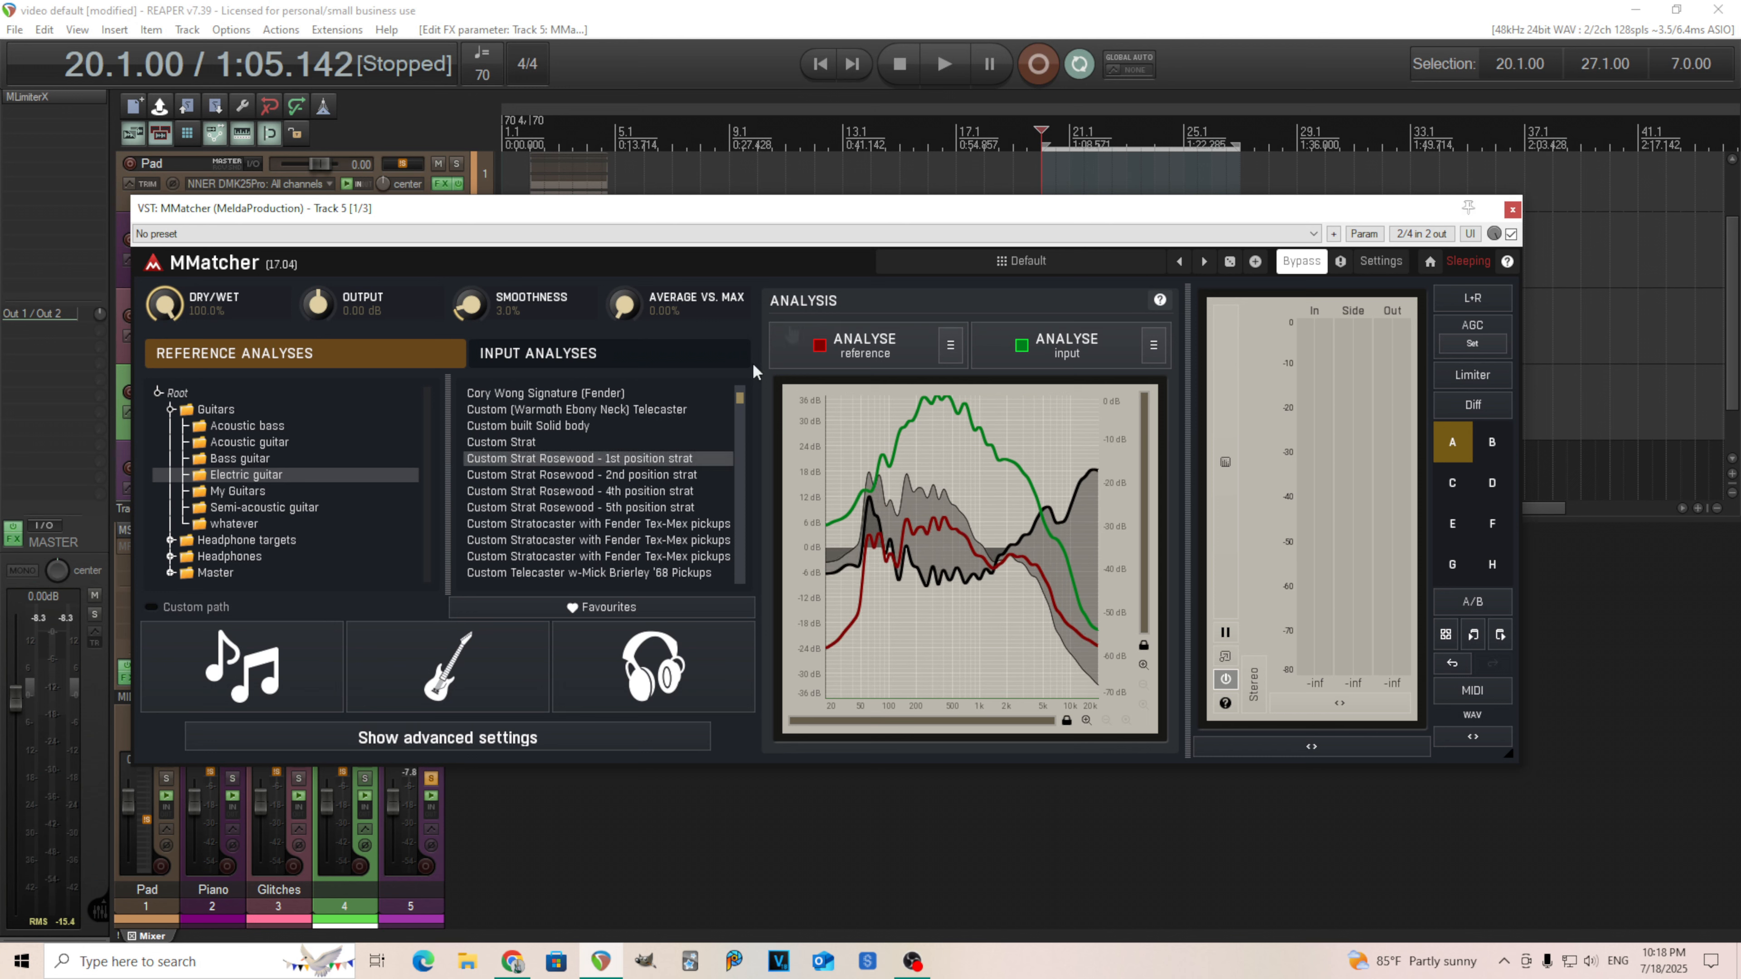
Play and stop the selection twice to audition the matched guitar.
{"action": "left_click", "coordinate": [945, 65]}
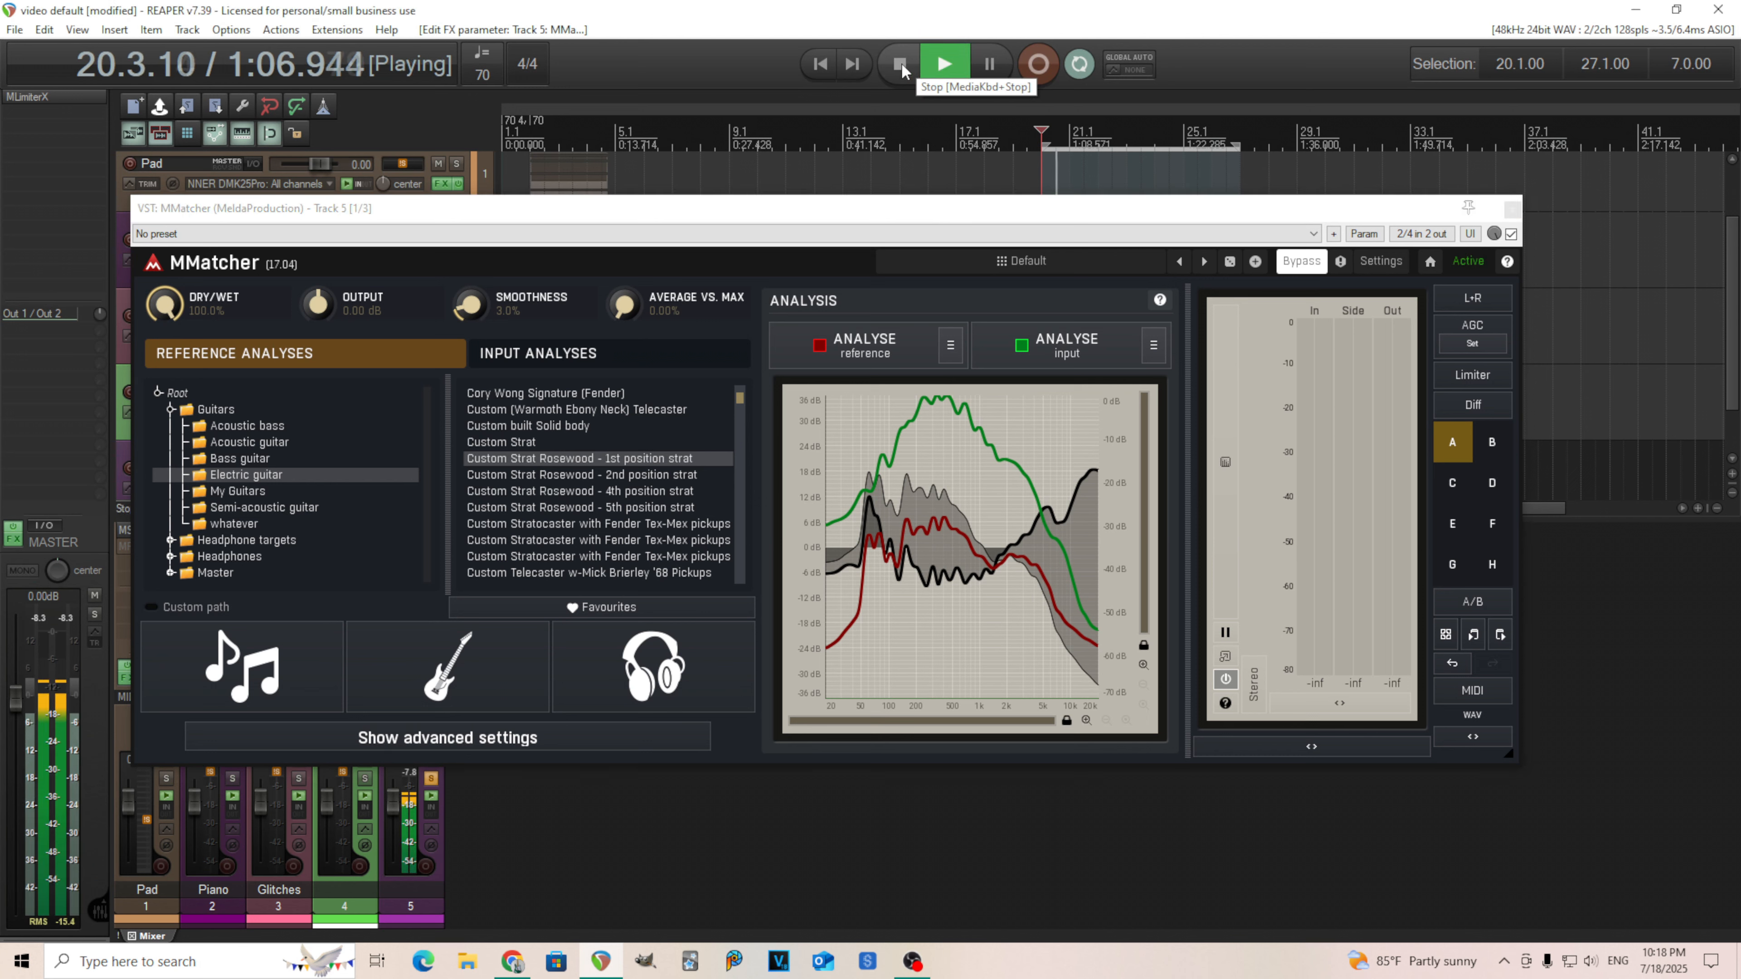
{"action": "left_click", "coordinate": [901, 65]}
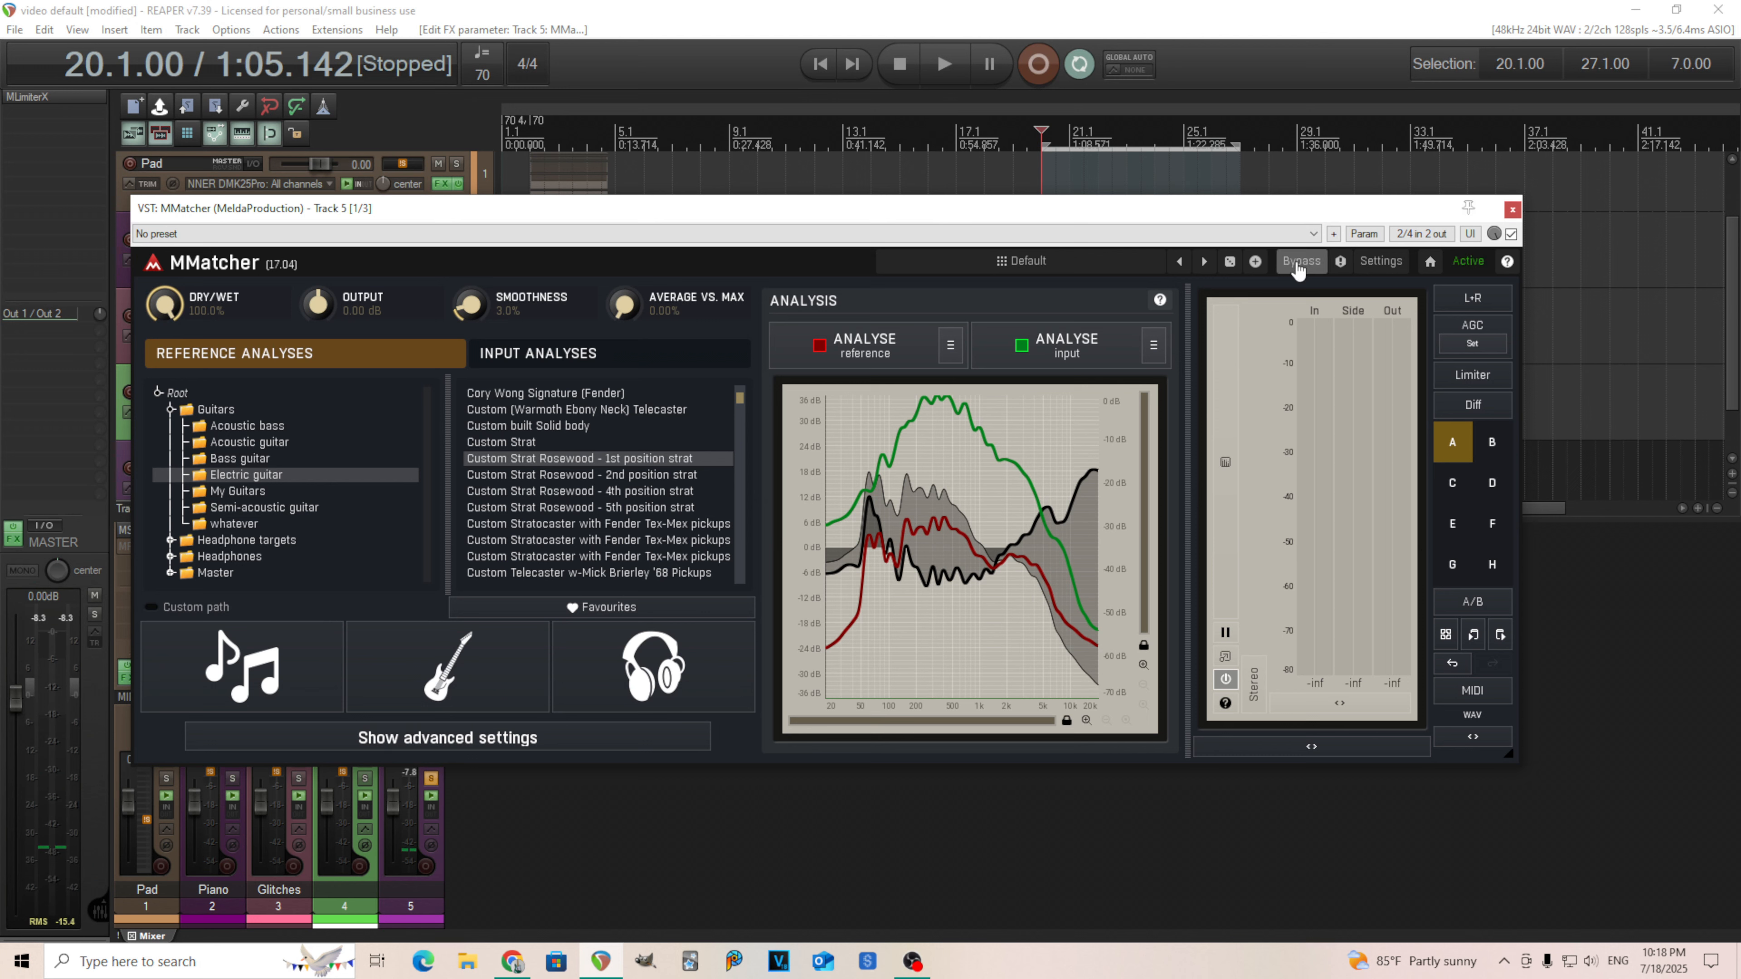
{"action": "left_click", "coordinate": [944, 66]}
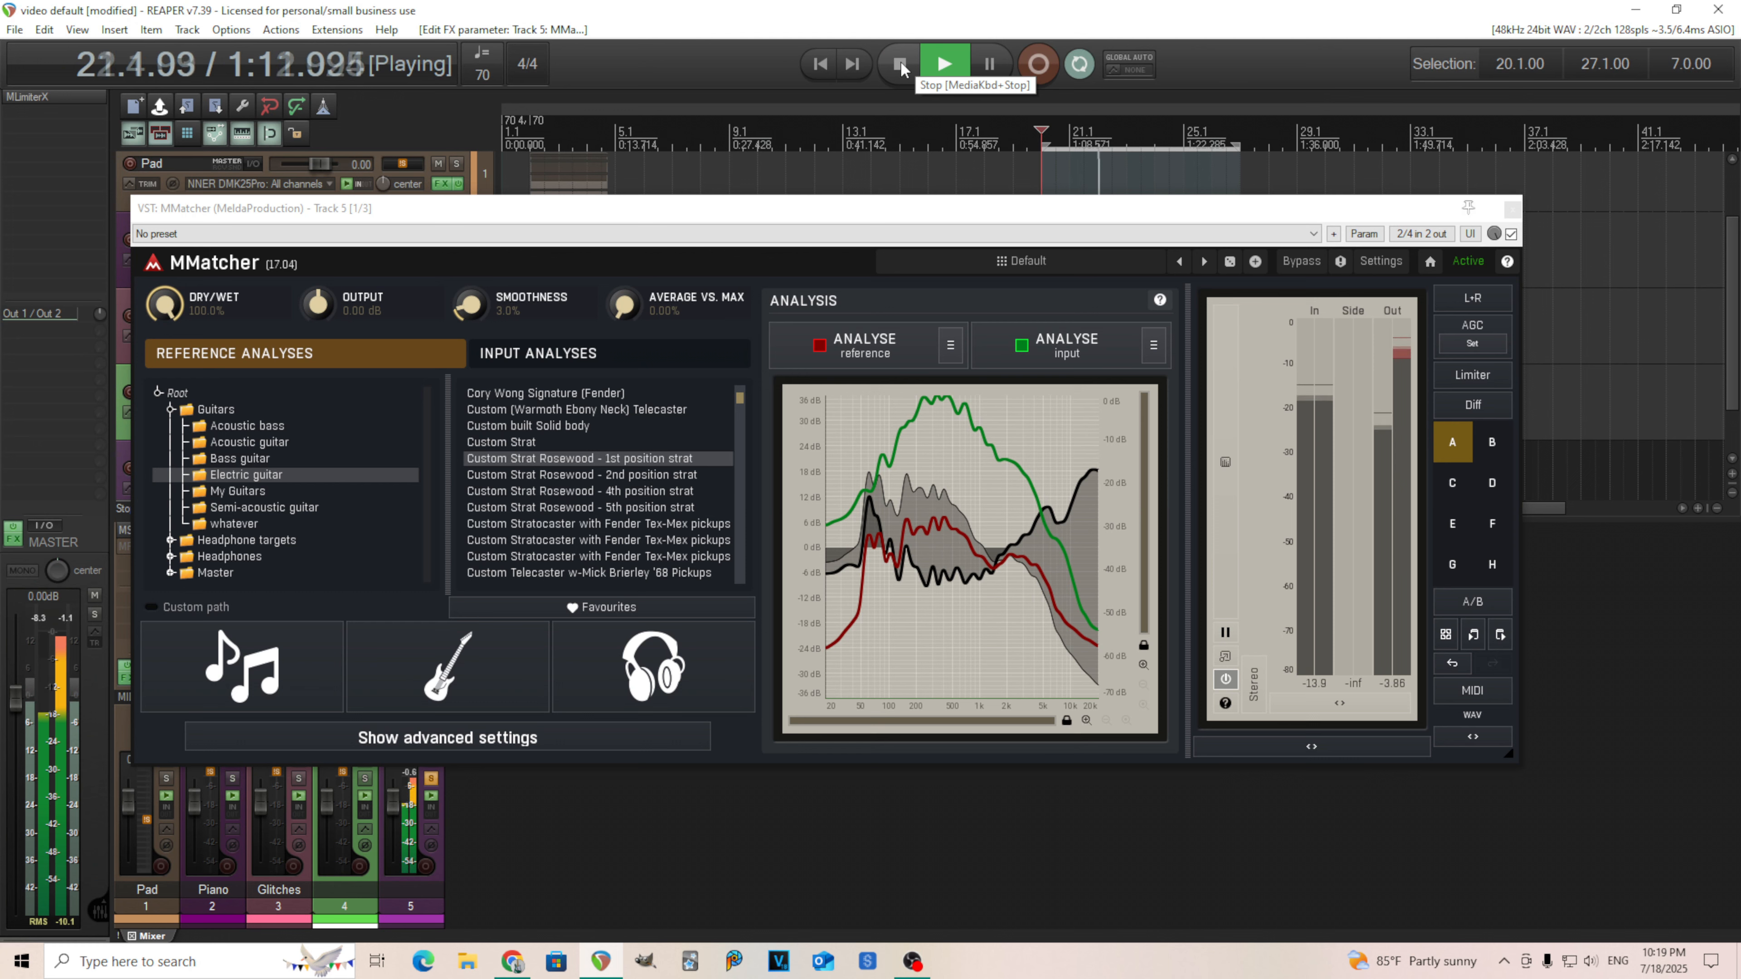
{"action": "left_click", "coordinate": [901, 66]}
Open the MMatcher advanced settings, reposition the dialog, and close it.
{"action": "left_click", "coordinate": [561, 741]}
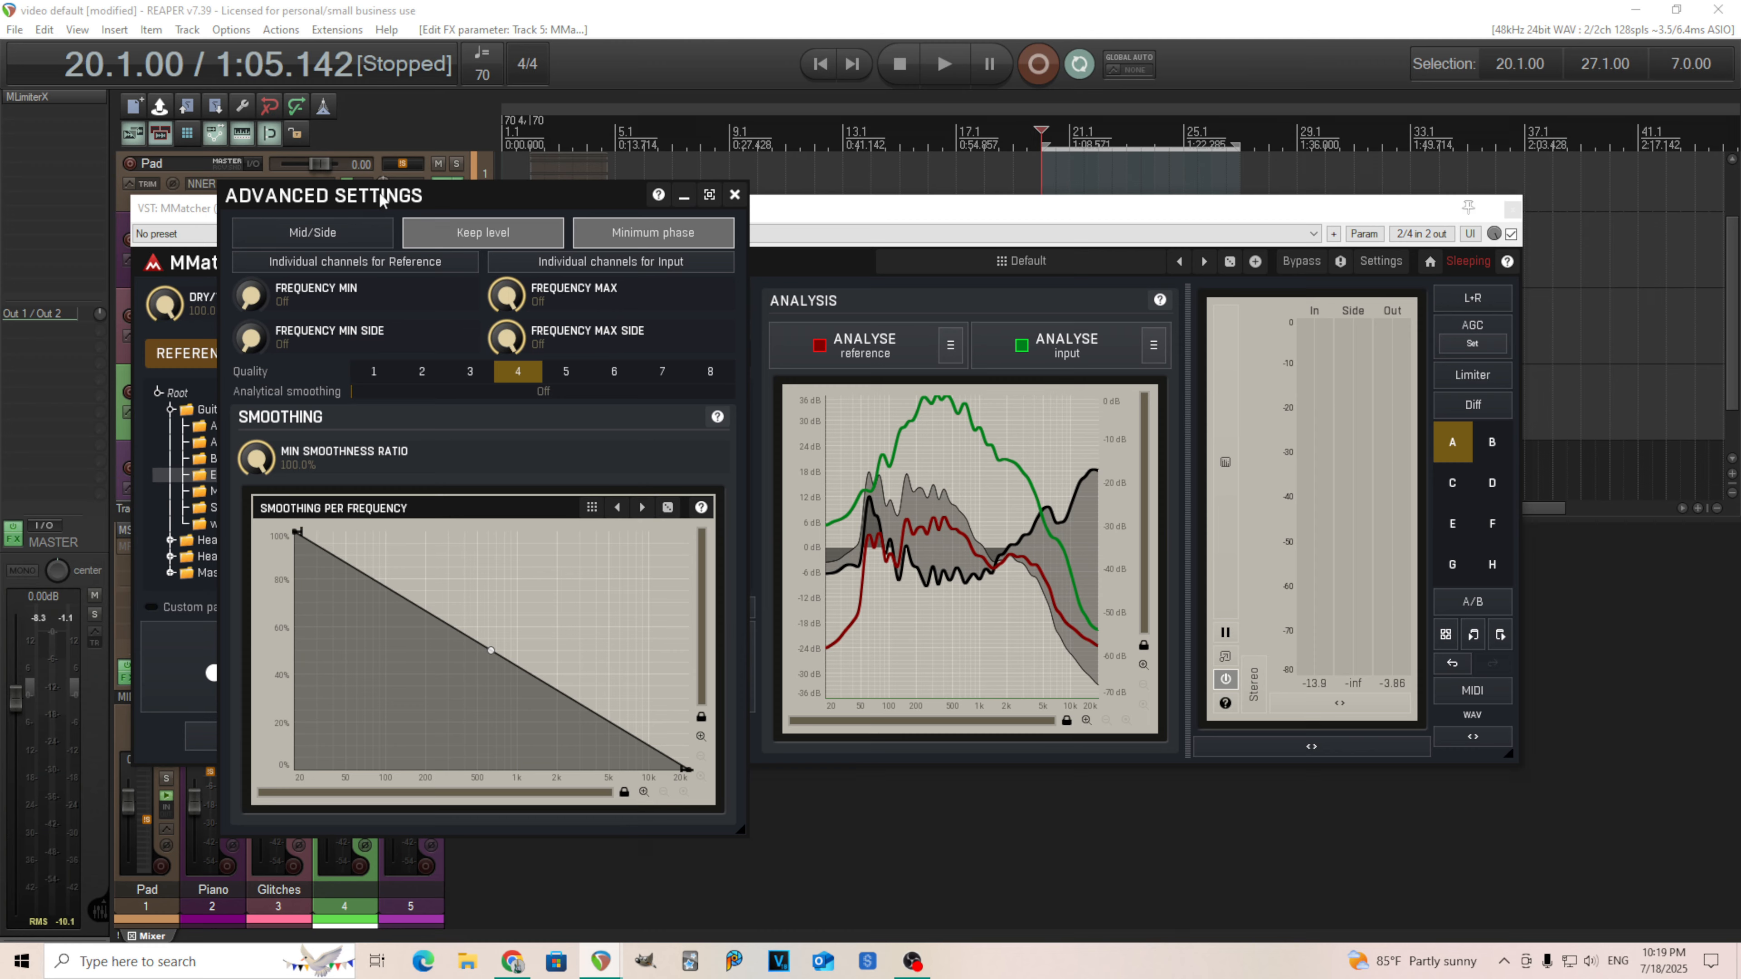
{"action": "left_click_drag", "start_coordinate": [382, 199], "coordinate": [420, 347]}
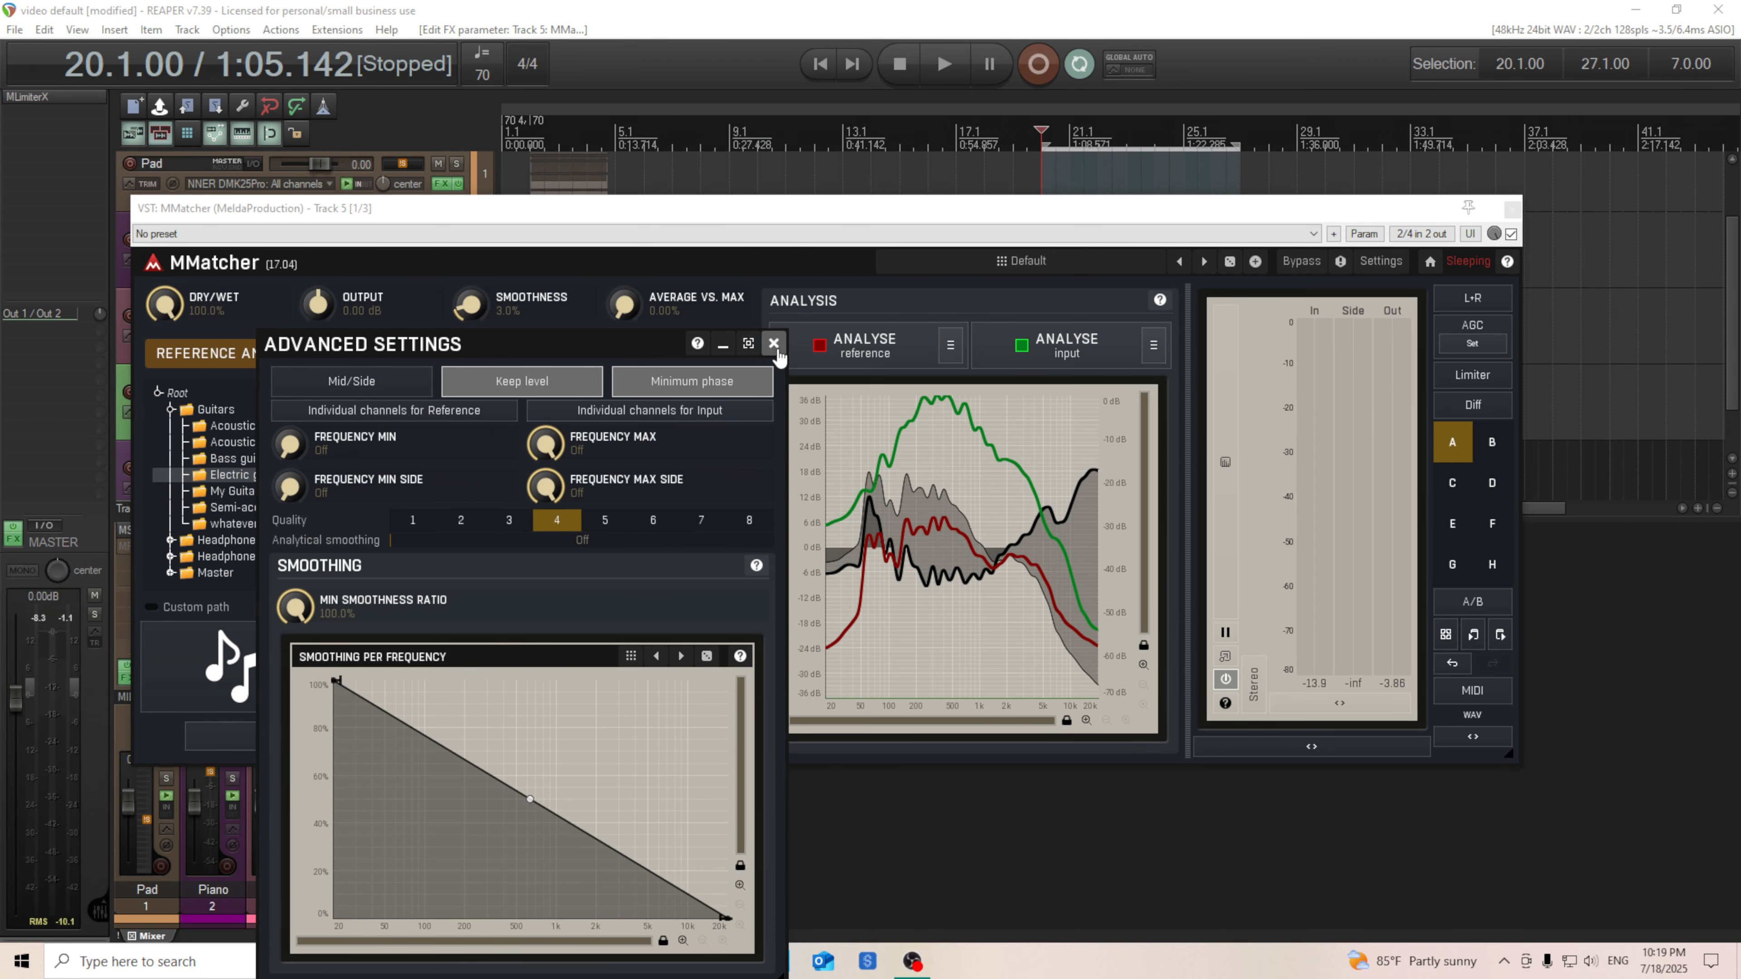
{"action": "left_click", "coordinate": [774, 342]}
Audition the matched guitar again and move the MMatcher window lower on screen.
{"action": "left_click", "coordinate": [948, 81]}
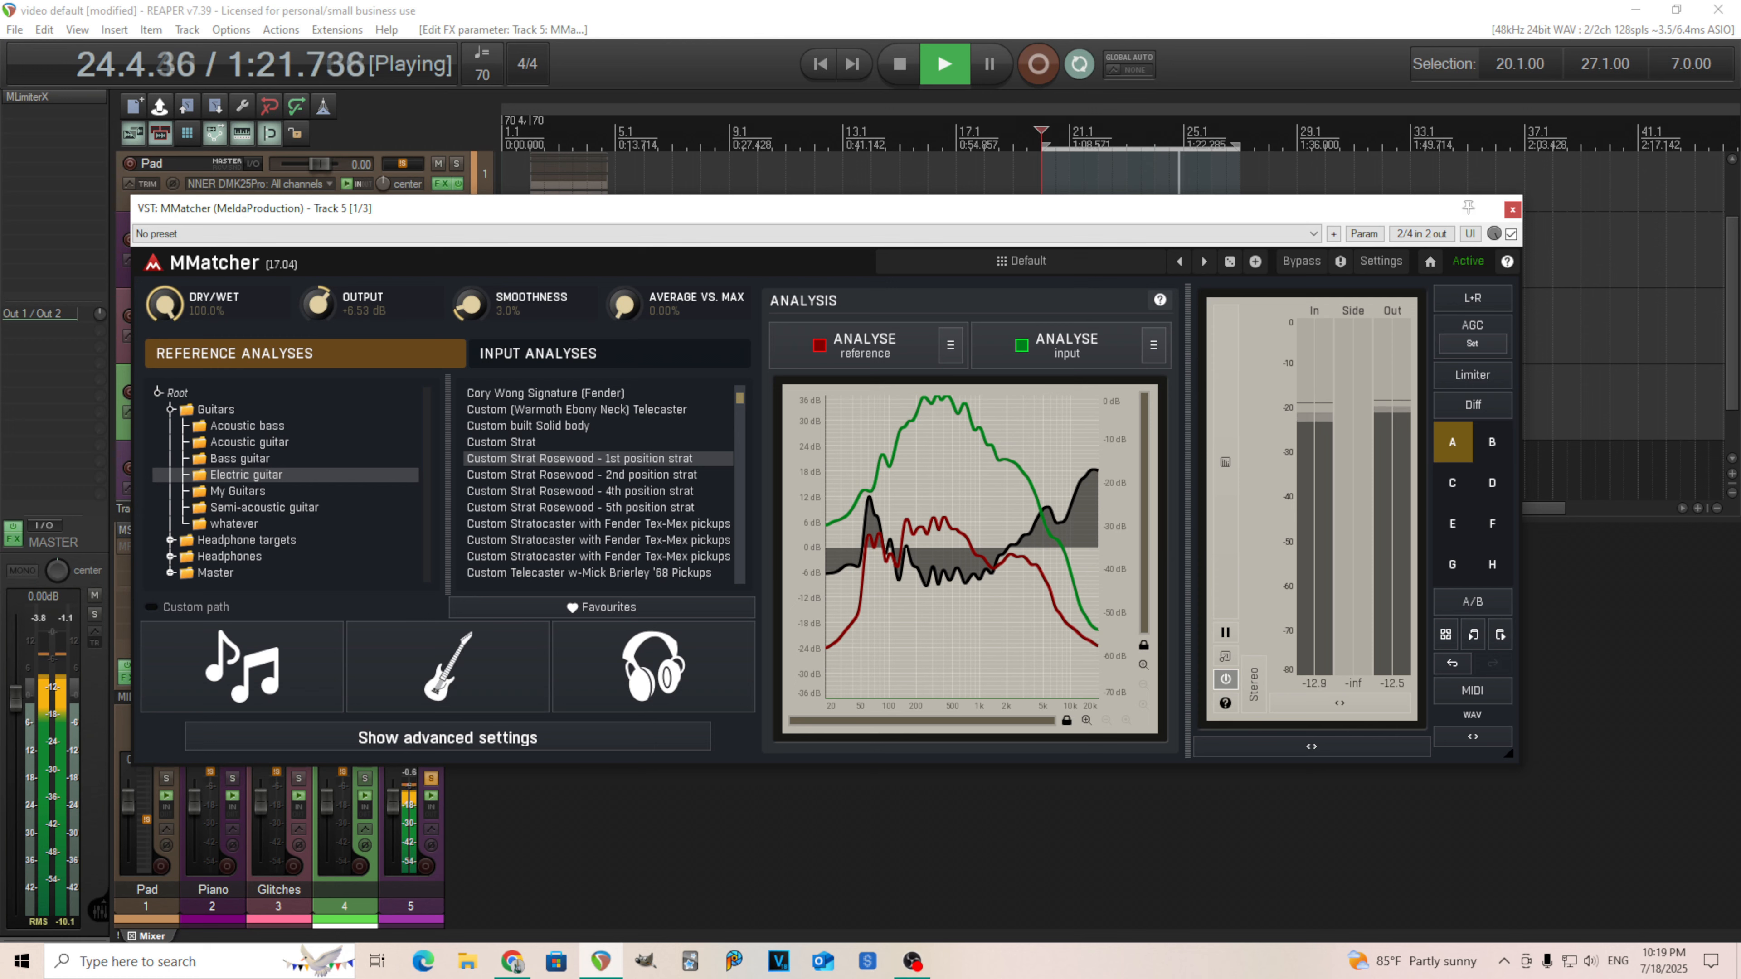
{"action": "left_click", "coordinate": [900, 64]}
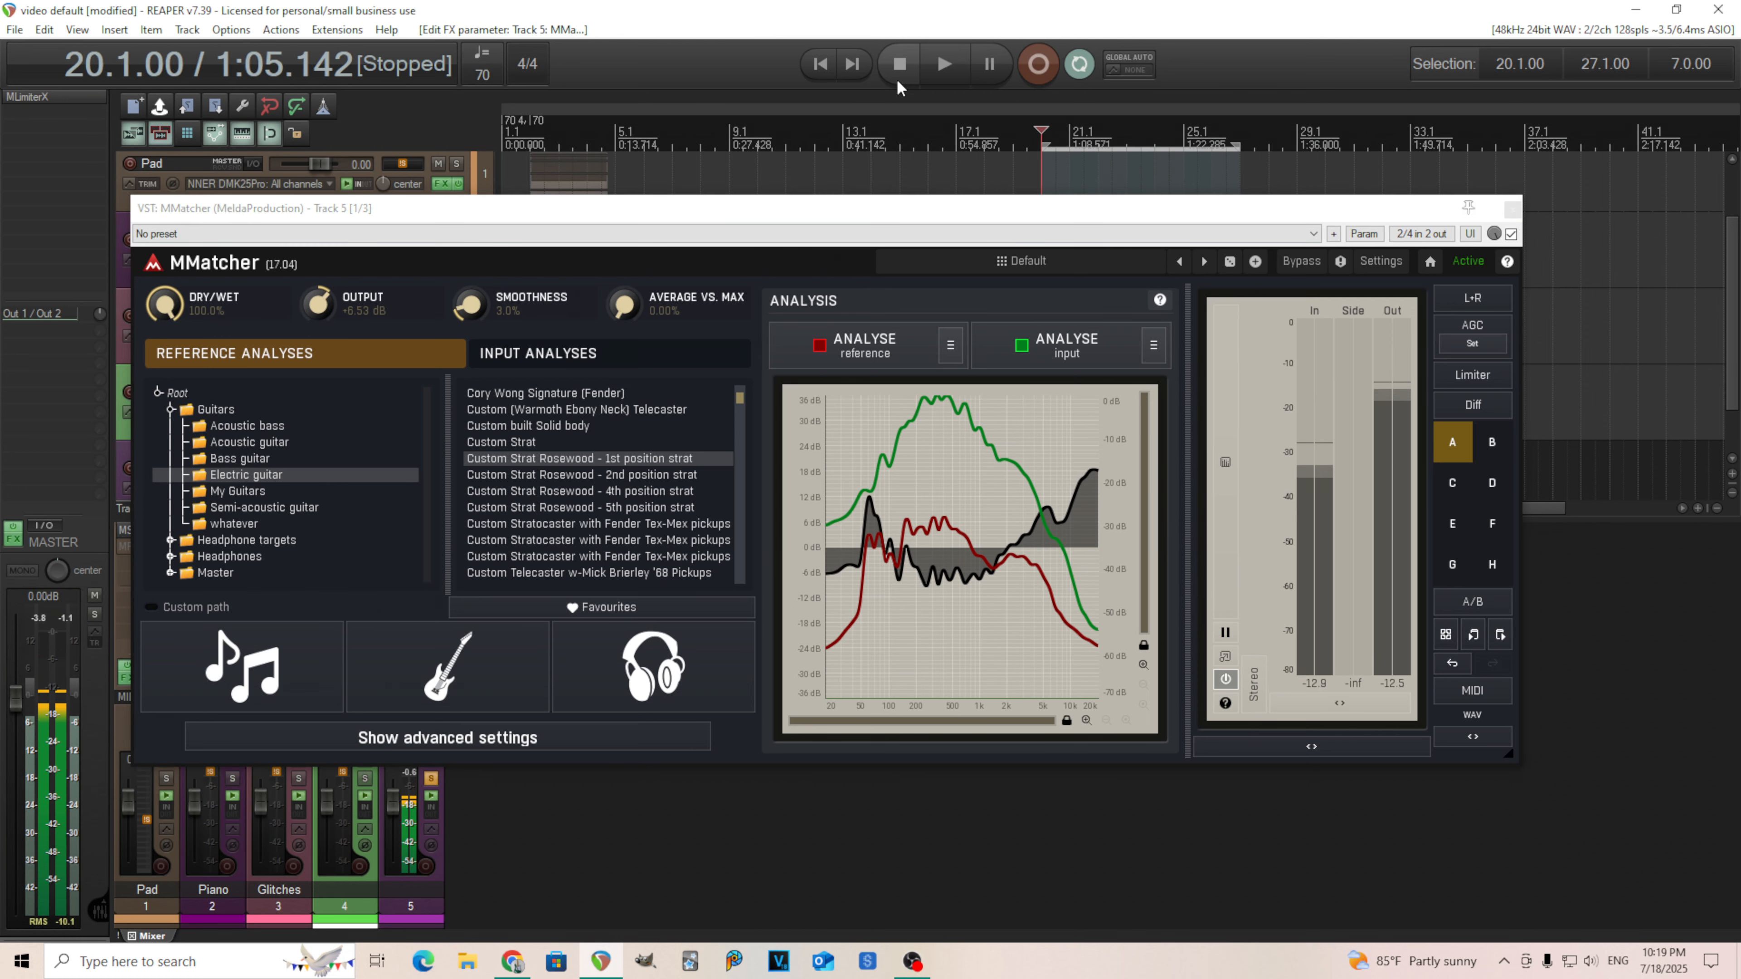
{"action": "left_click_drag", "start_coordinate": [1239, 218], "coordinate": [1211, 373]}
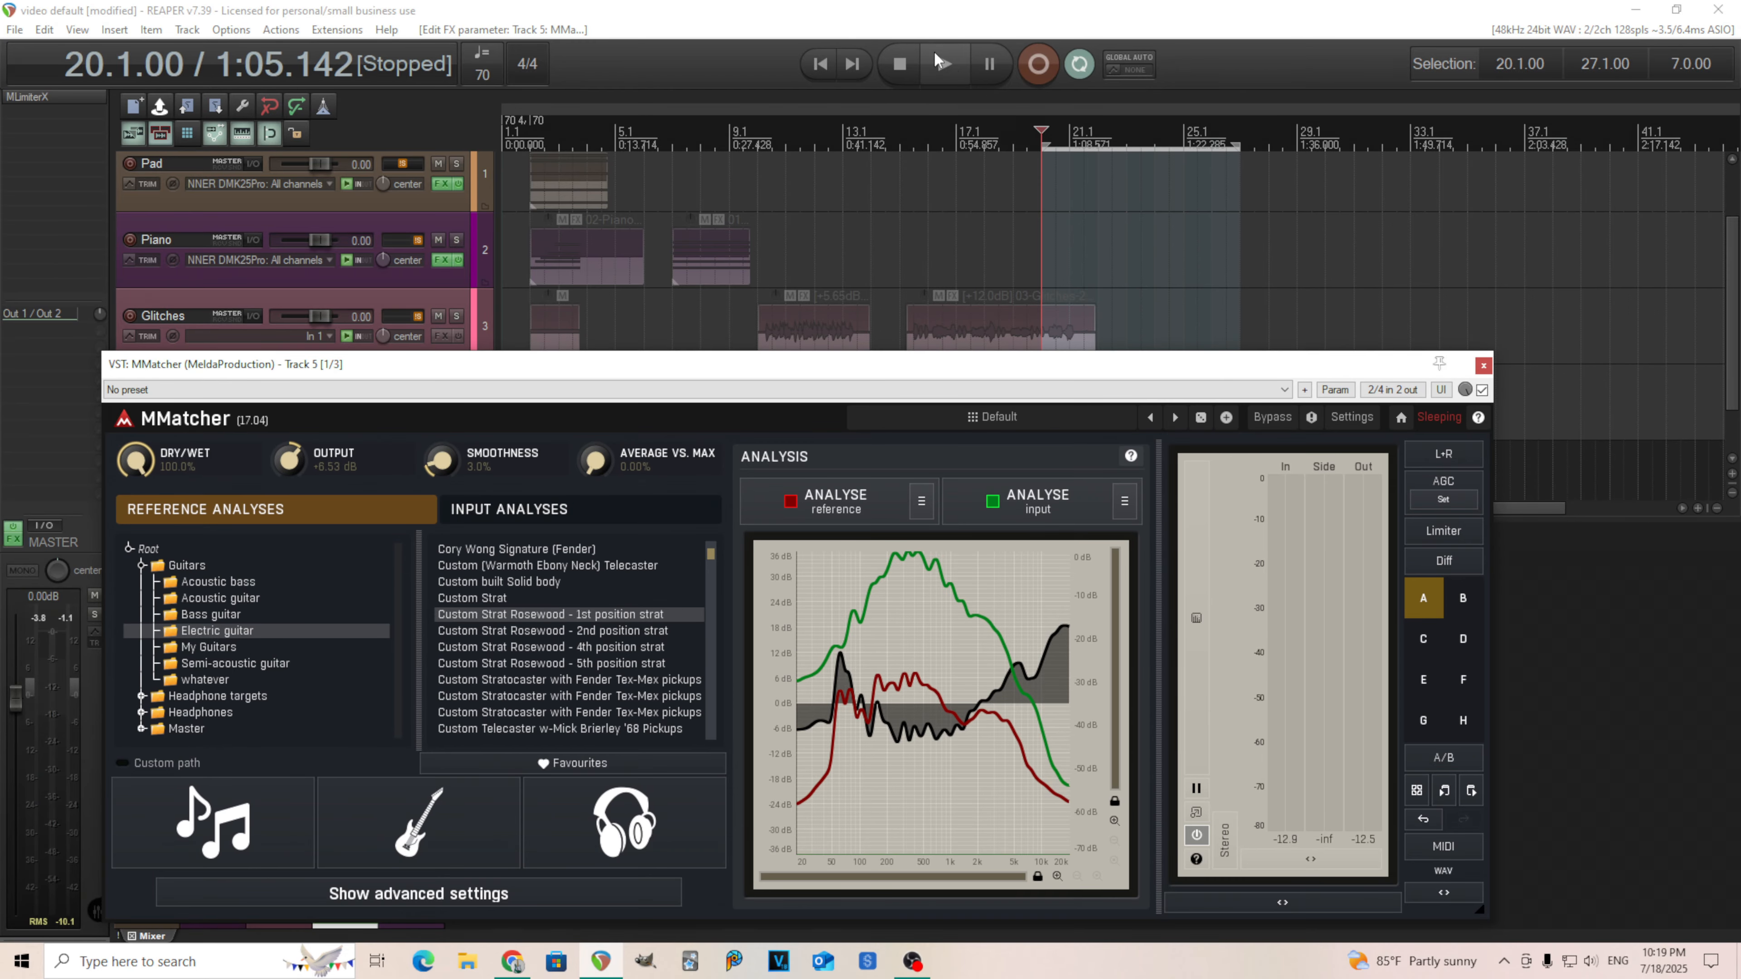
{"action": "left_click", "coordinate": [944, 64]}
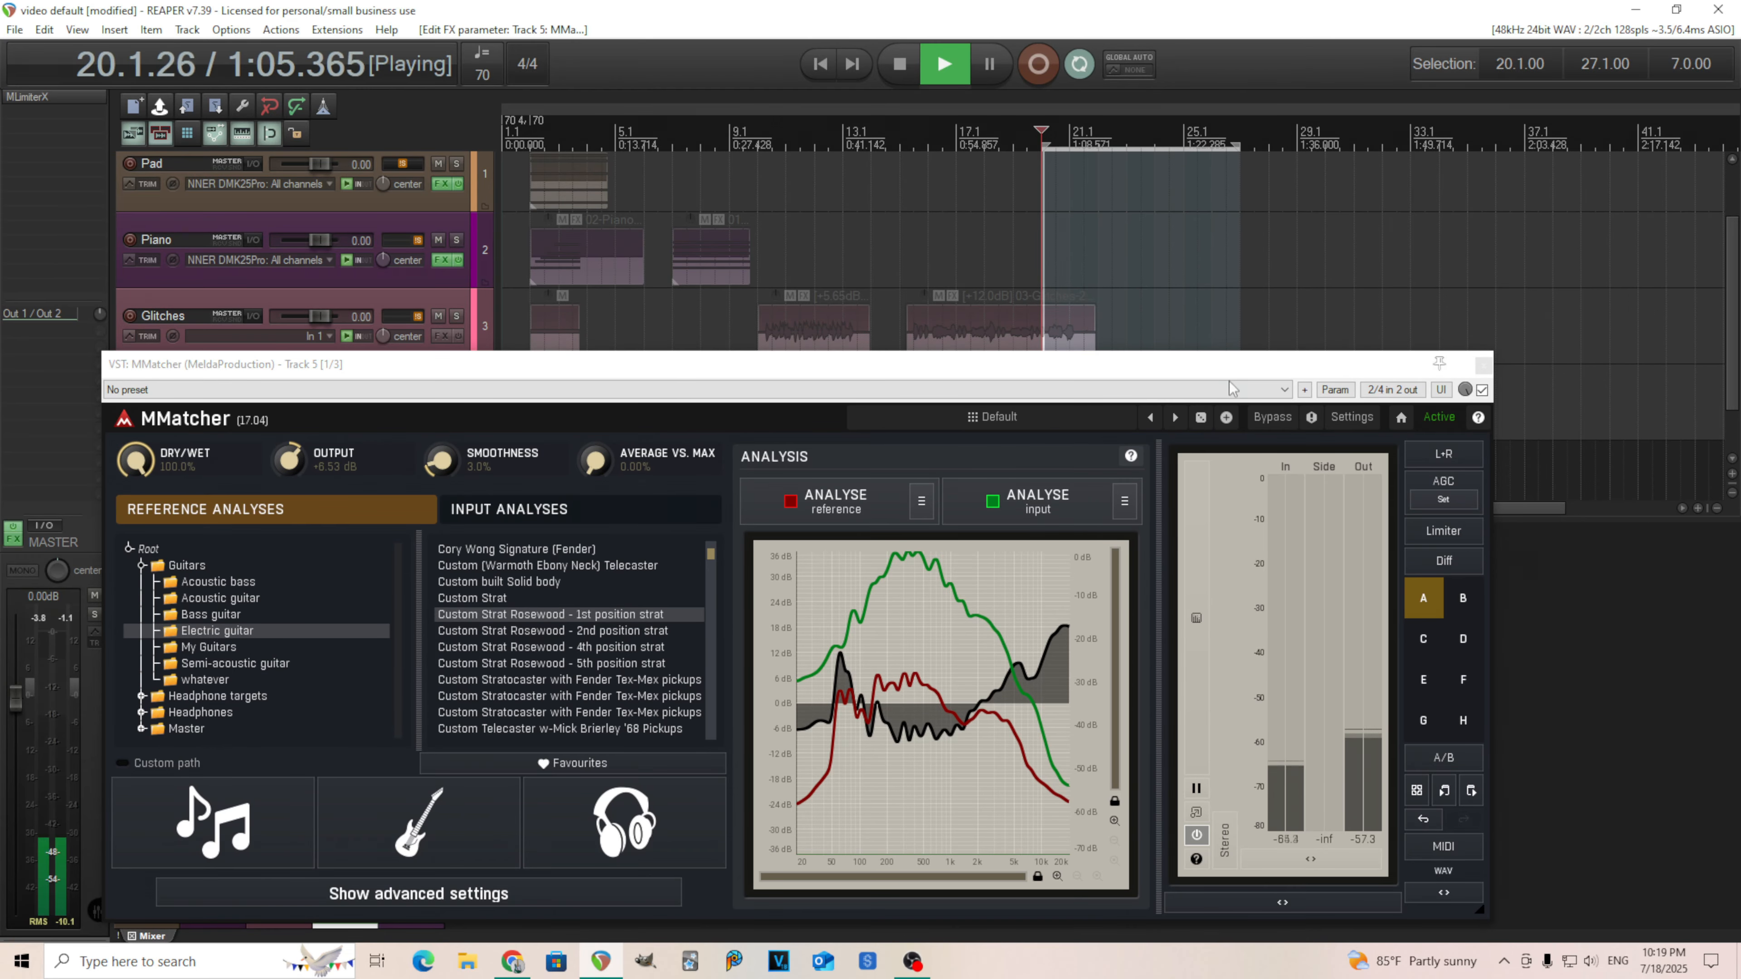
Toggle MMatcher's bypass during playback to compare the matched and original tone.
{"action": "left_click", "coordinate": [1267, 422]}
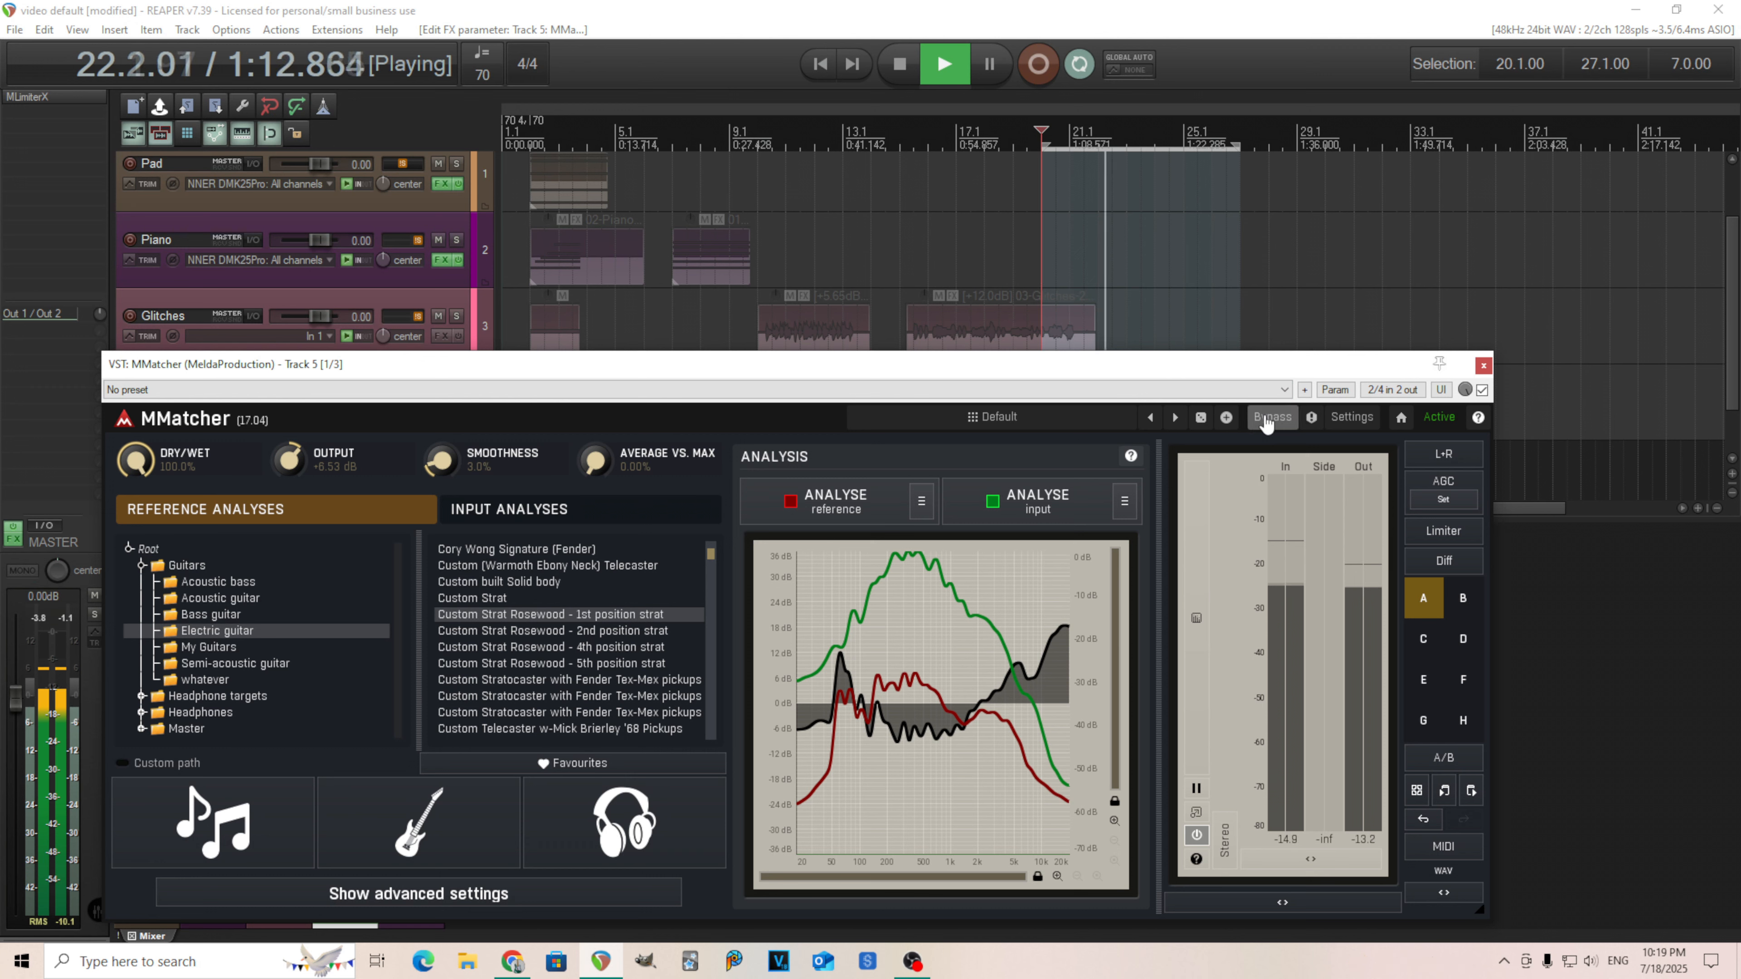
{"action": "left_click", "coordinate": [1266, 422]}
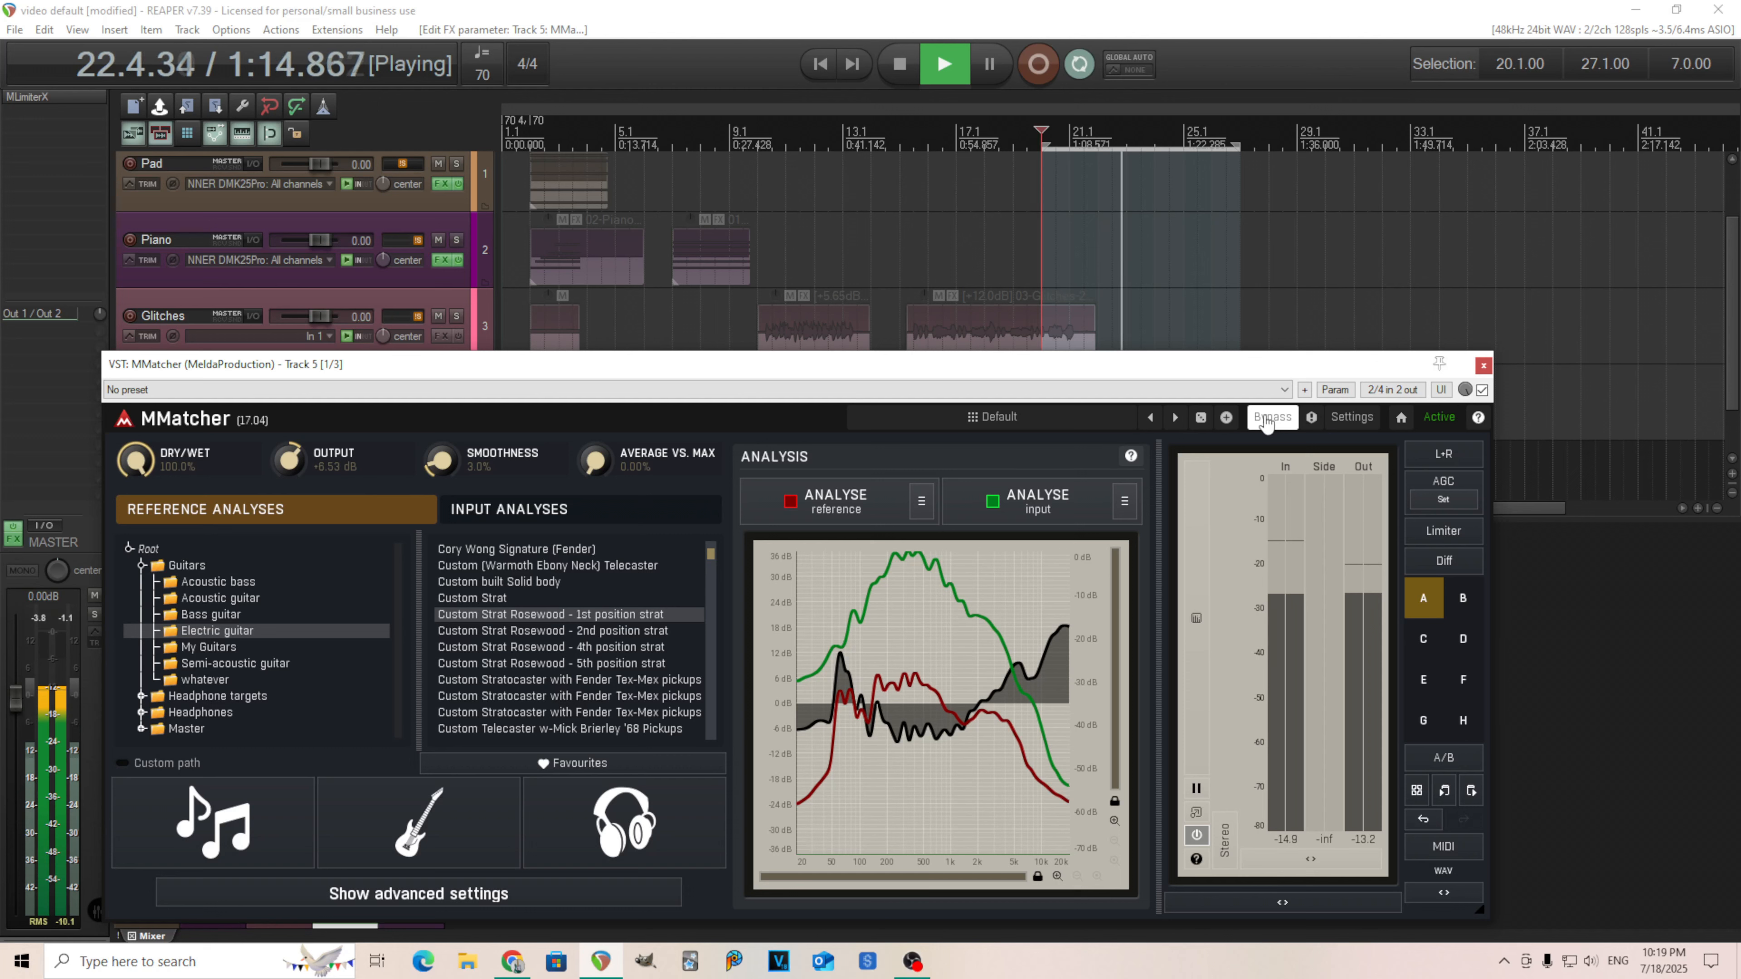
{"action": "left_click", "coordinate": [1266, 423]}
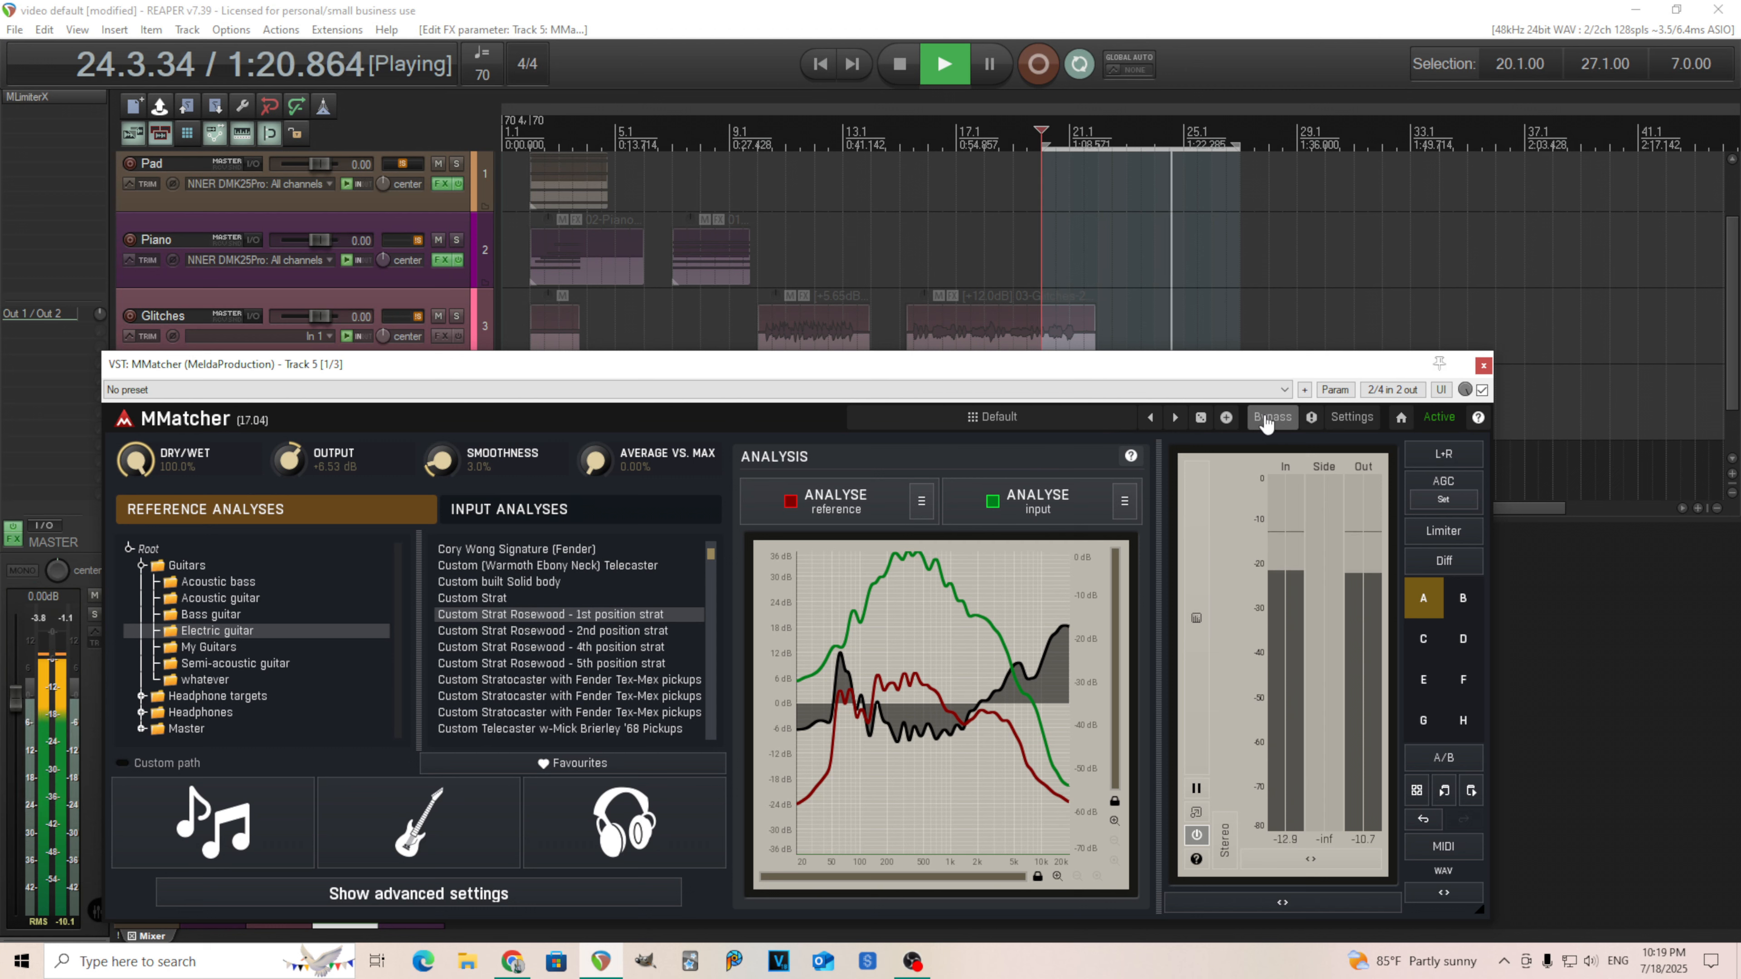
Bypass MMatcher once more, stop playback, switch bypass off again and close the plugin window.
{"action": "left_click", "coordinate": [1266, 423]}
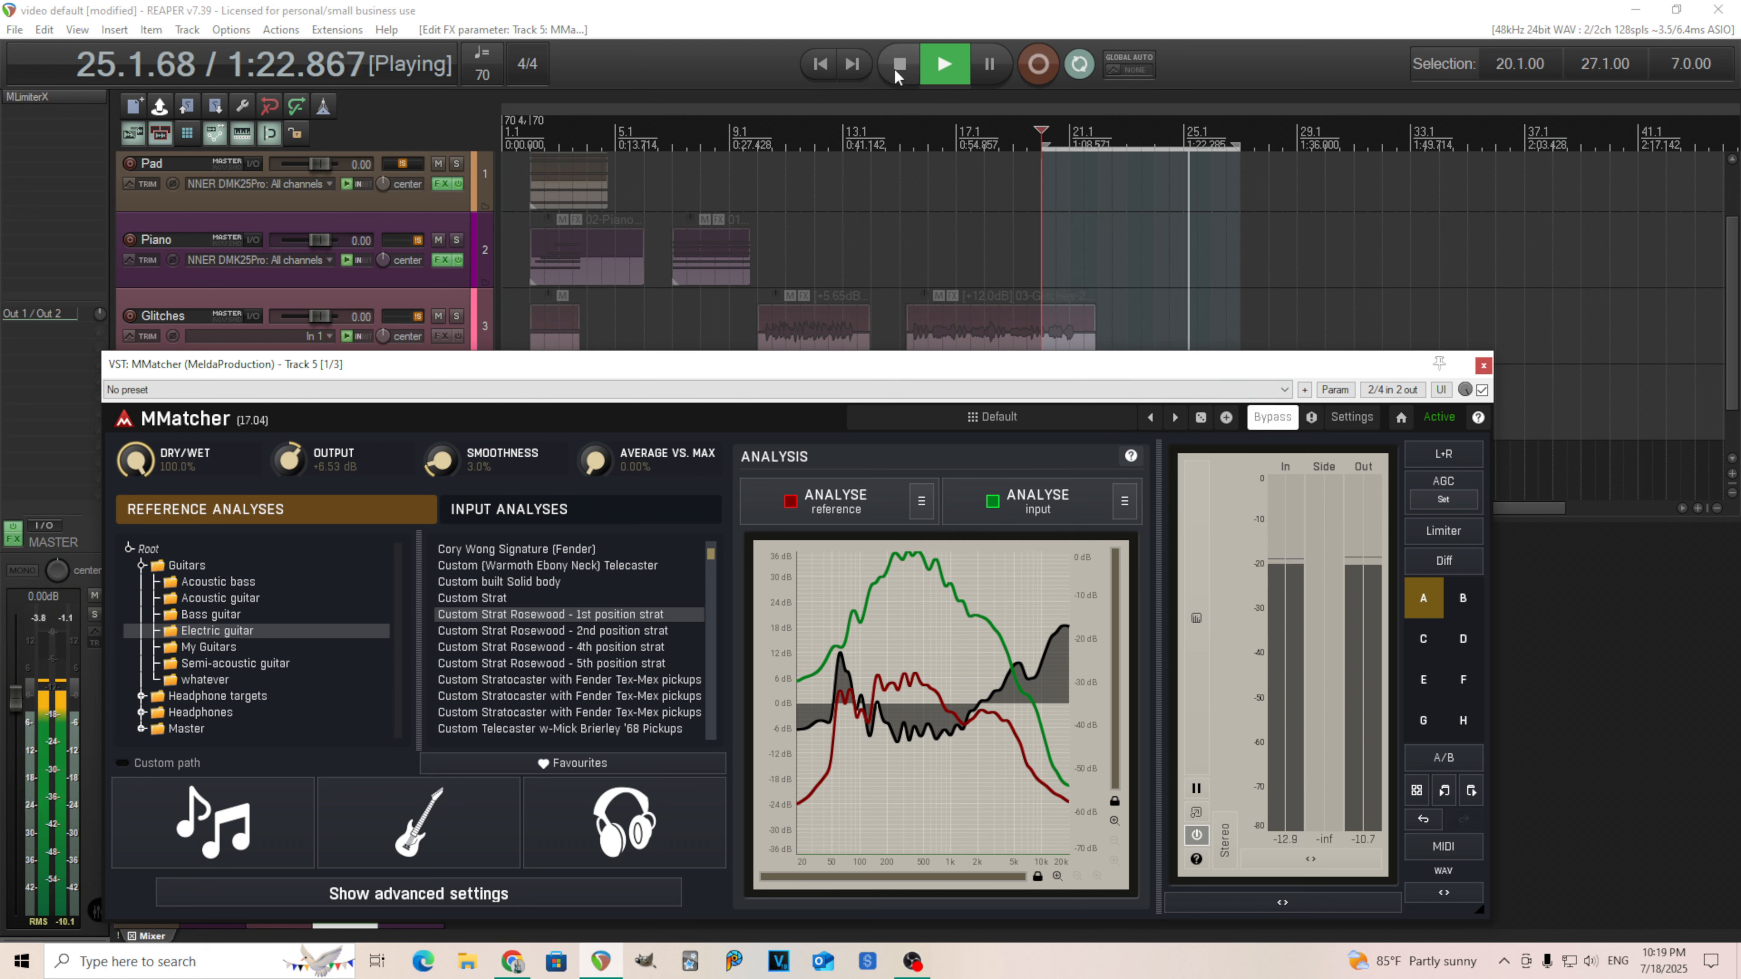
{"action": "key", "text": "space"}
{"action": "left_click", "coordinate": [1268, 415]}
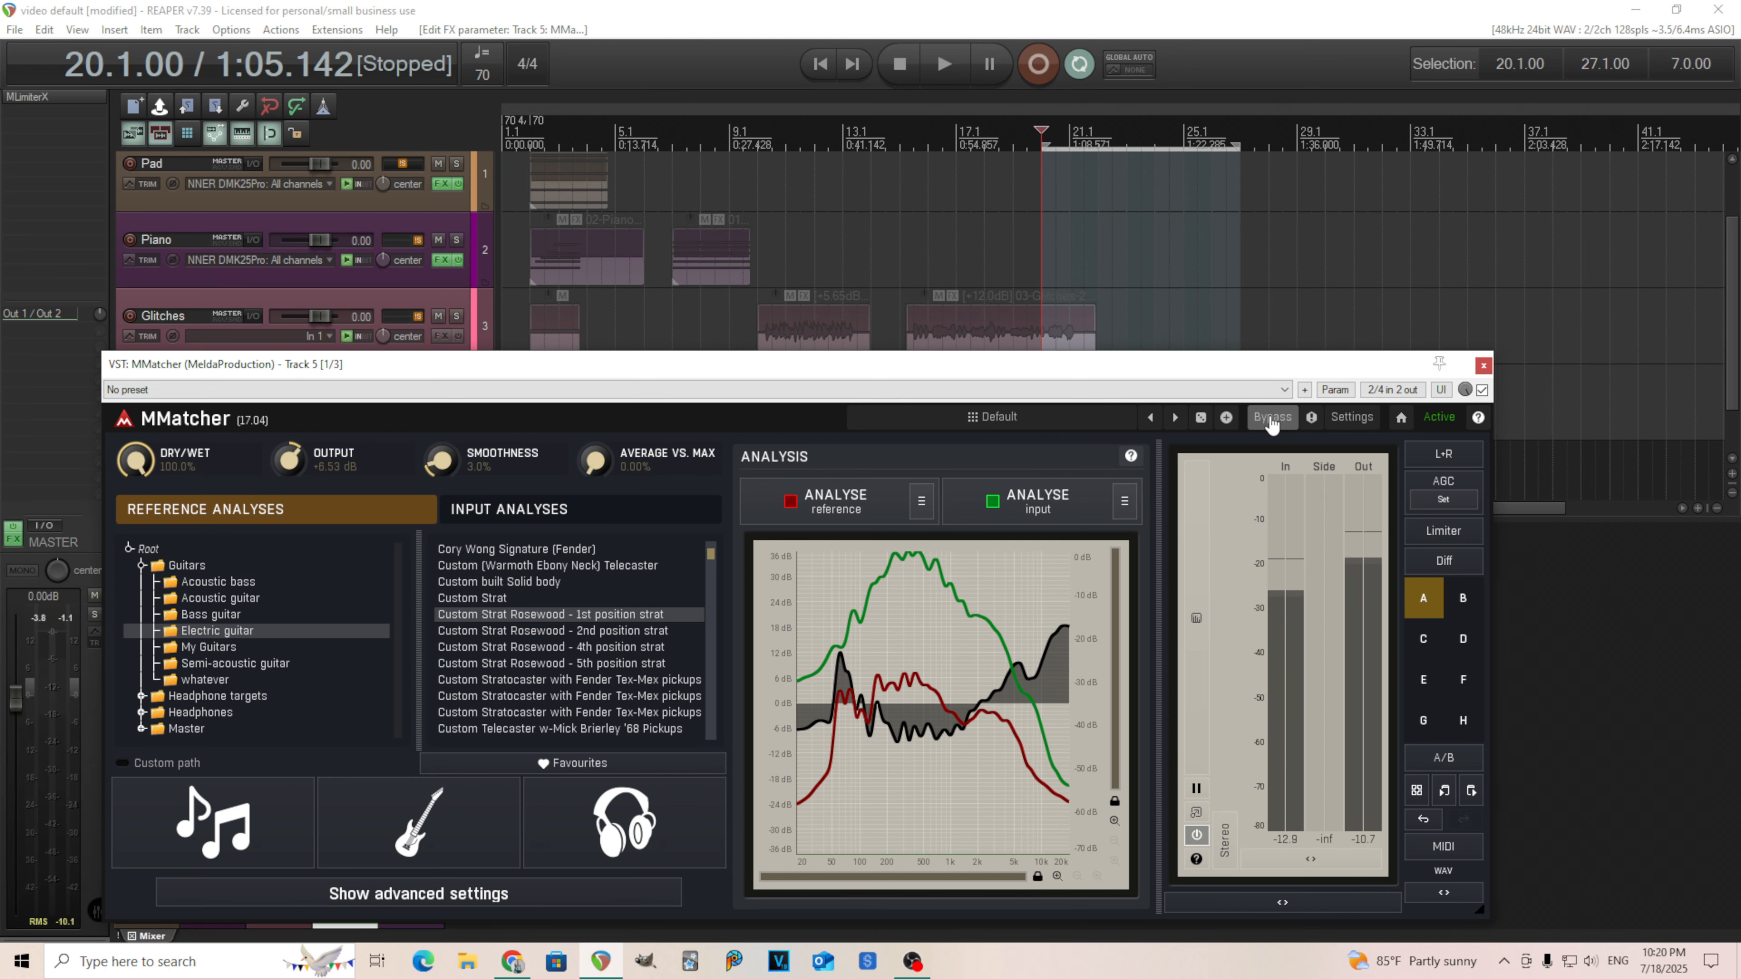
{"action": "left_click", "coordinate": [1483, 366]}
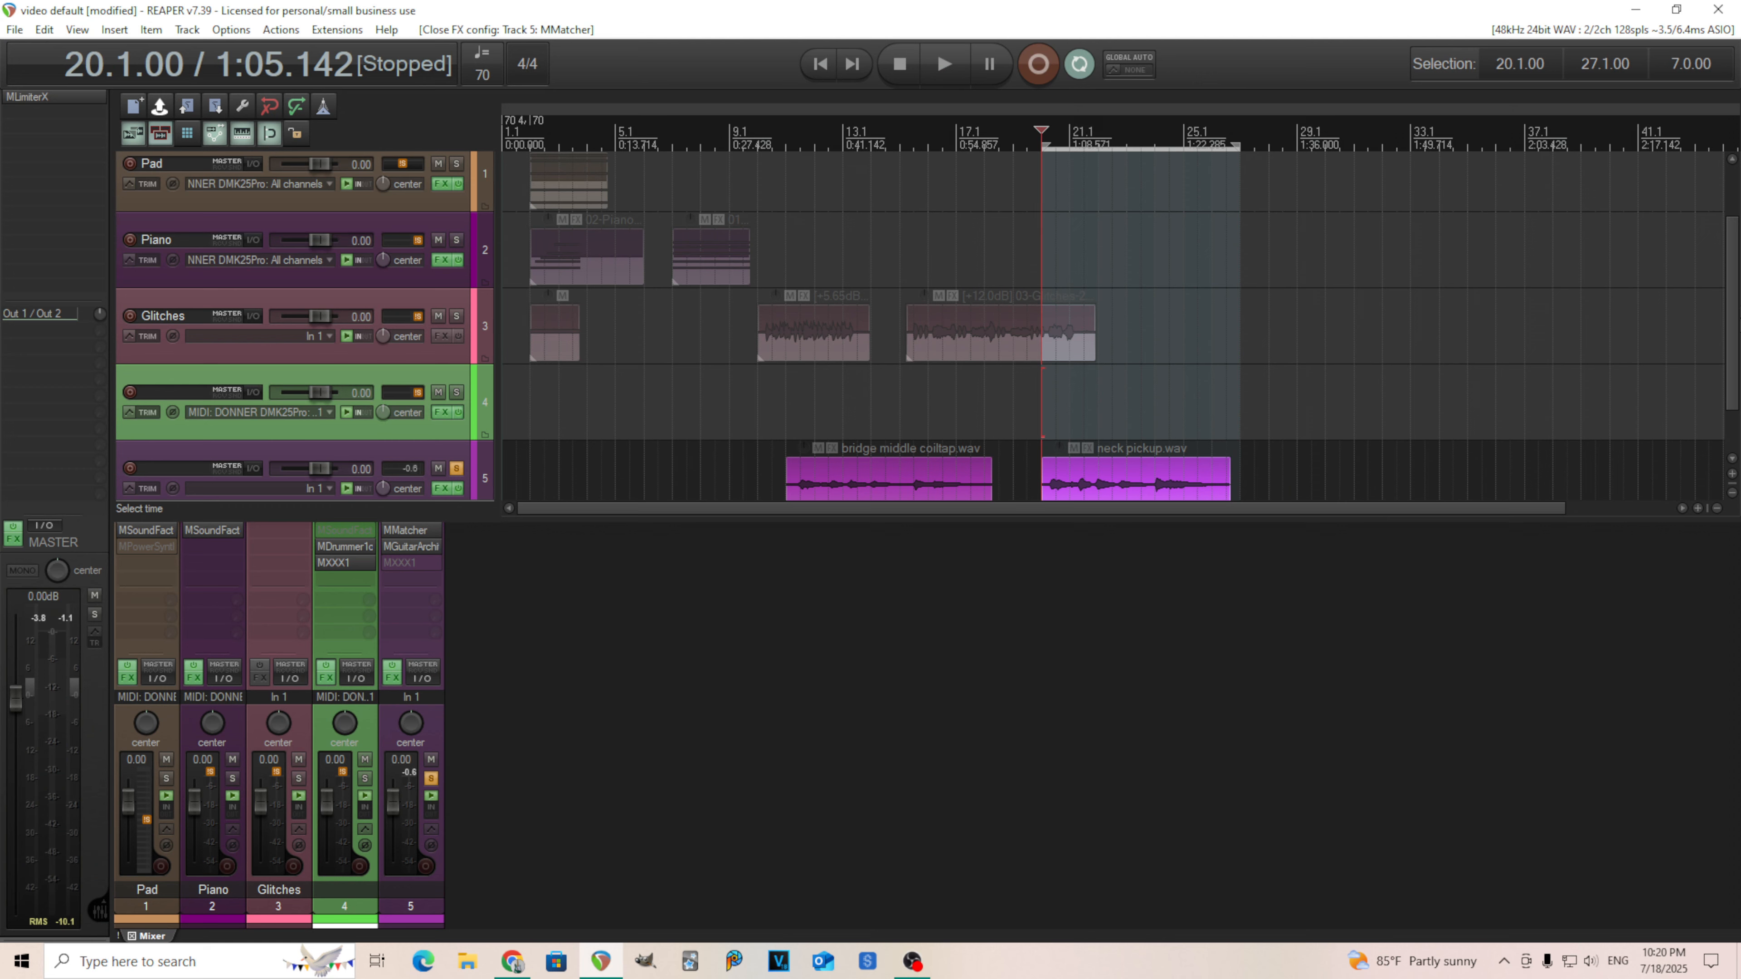
Add an active Bypass automation envelope for MMatcher on the guitar track 5.
{"action": "scroll", "coordinate": [960, 439], "scroll_direction": "down", "scroll_amount": 1}
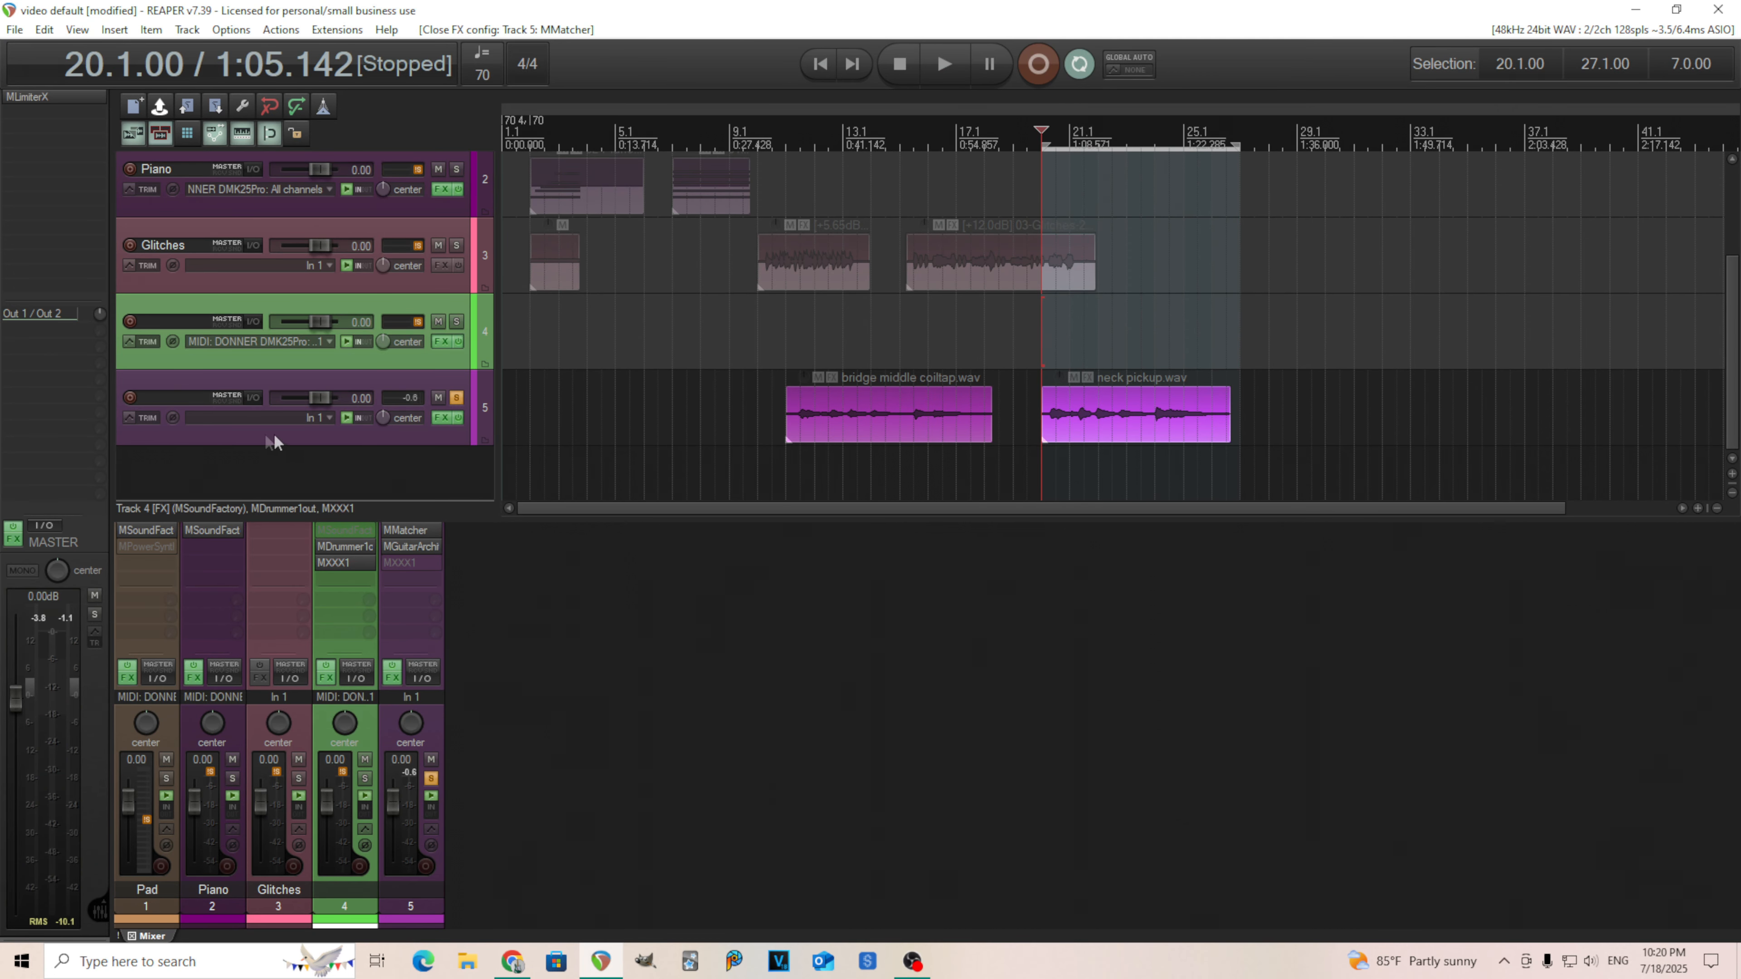
{"action": "left_click", "coordinate": [129, 413]}
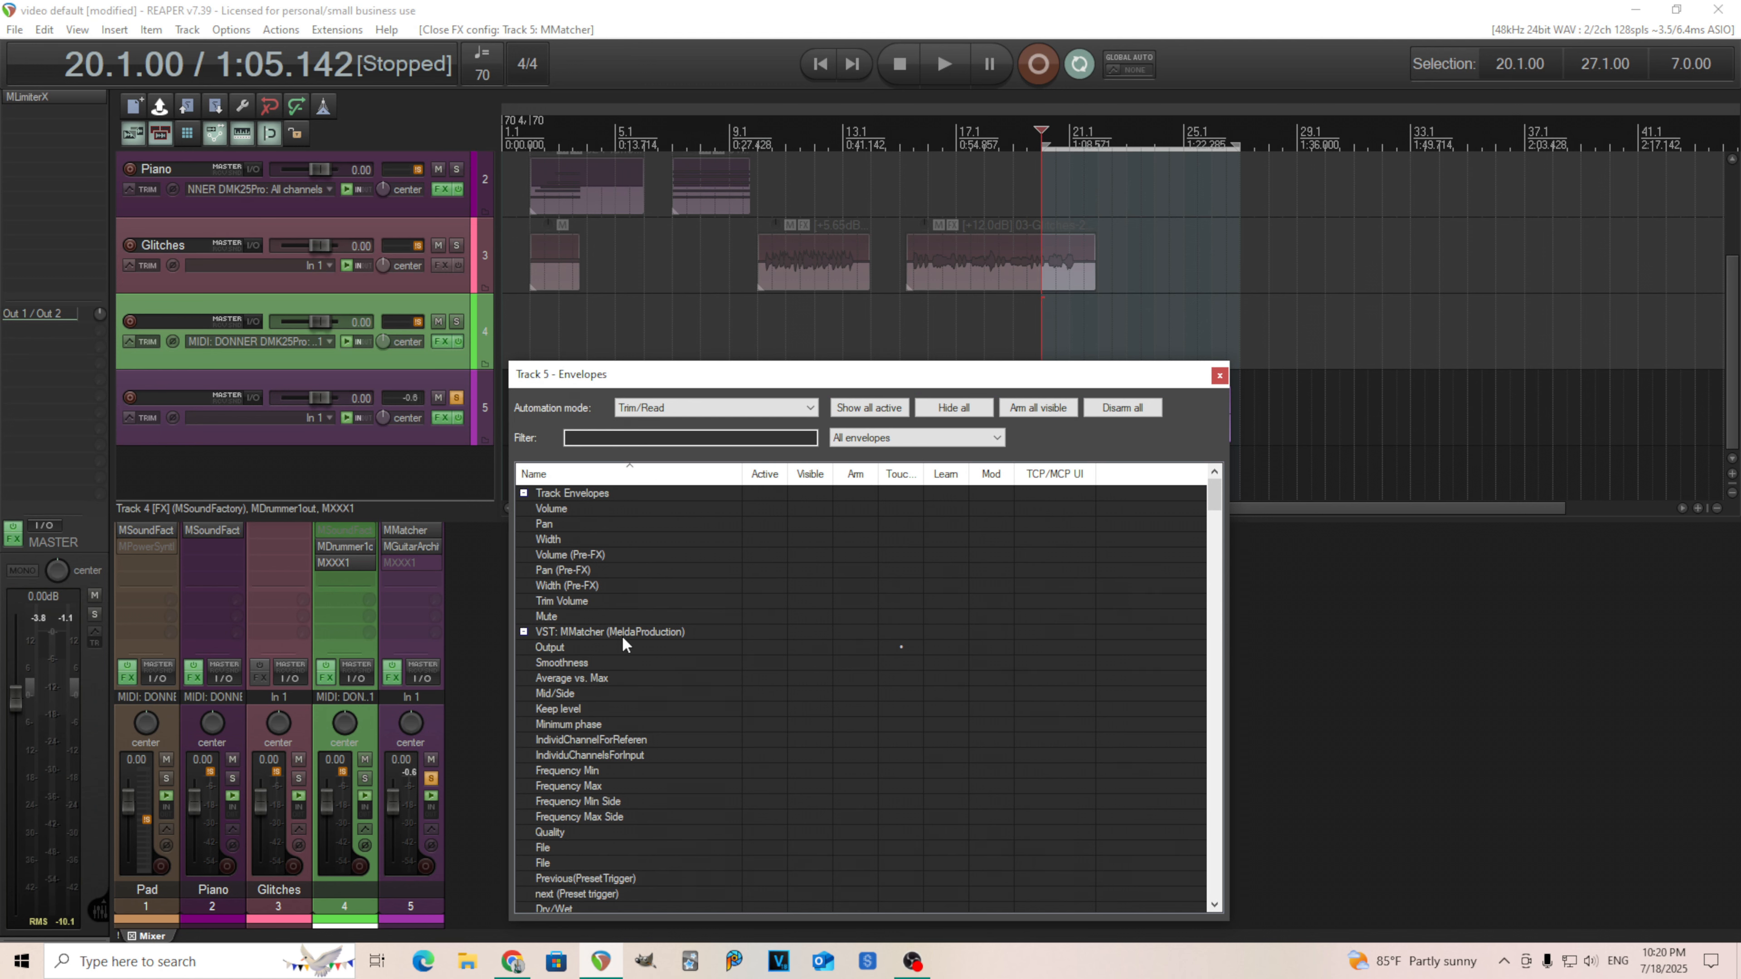
{"action": "scroll", "coordinate": [653, 808], "scroll_direction": "down", "scroll_amount": 2}
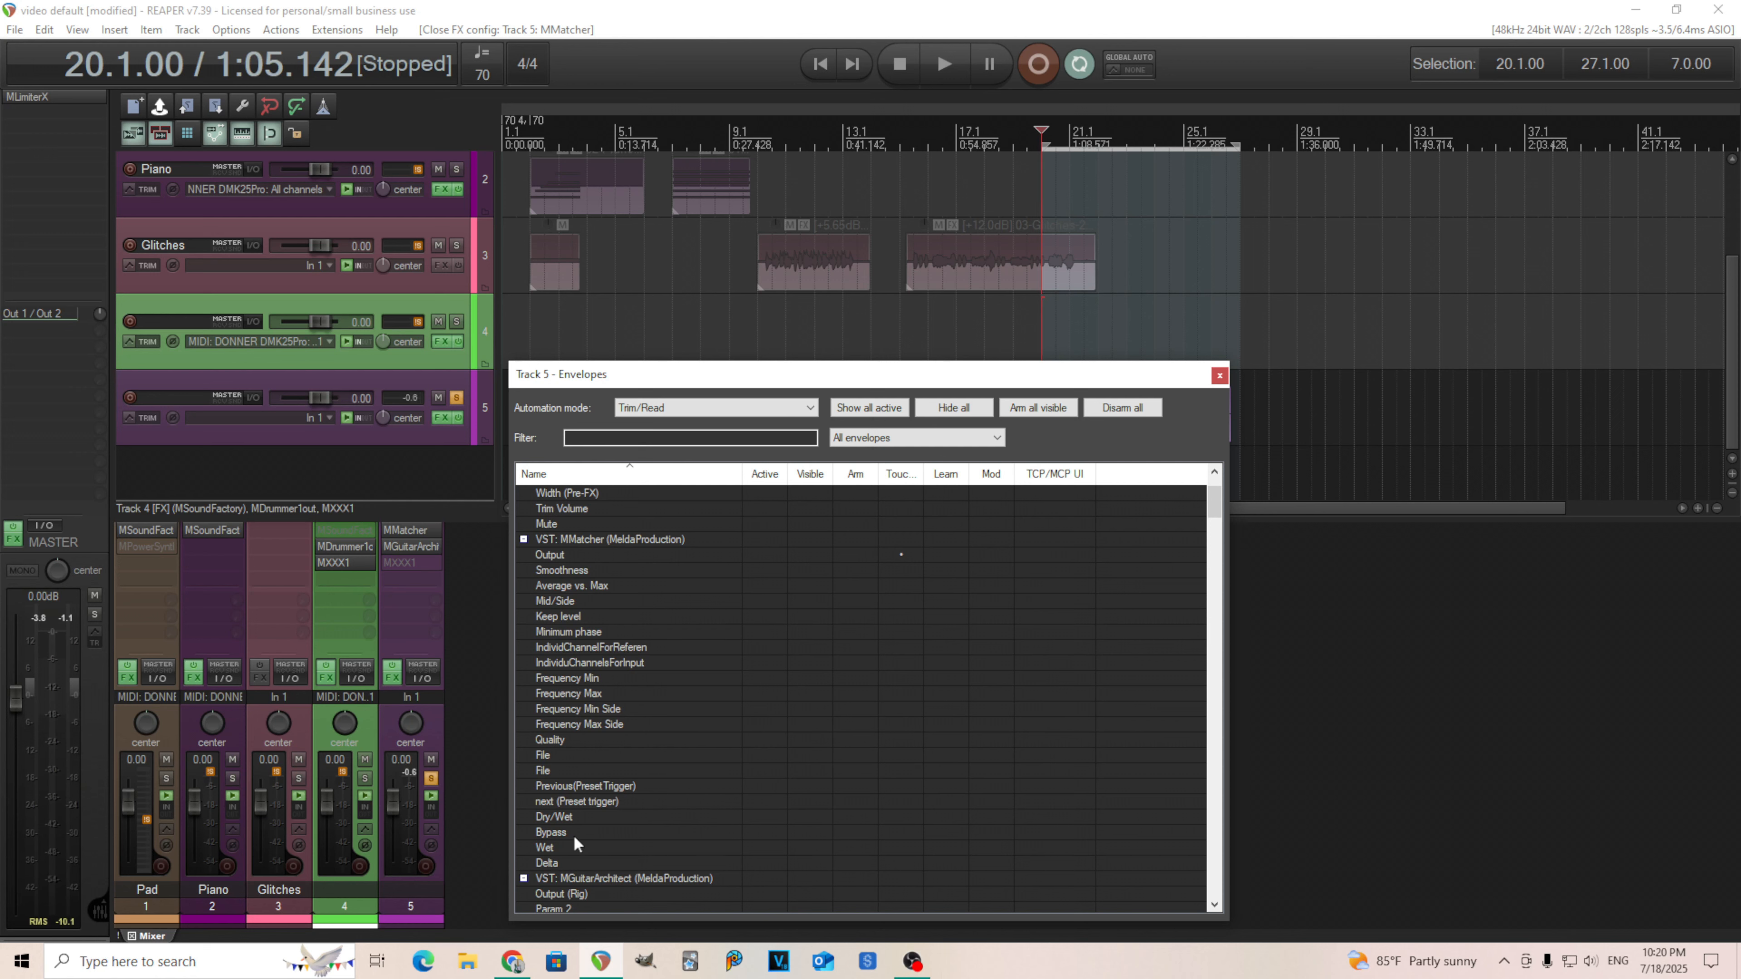
{"action": "left_click", "coordinate": [764, 832]}
{"action": "left_click", "coordinate": [1220, 376]}
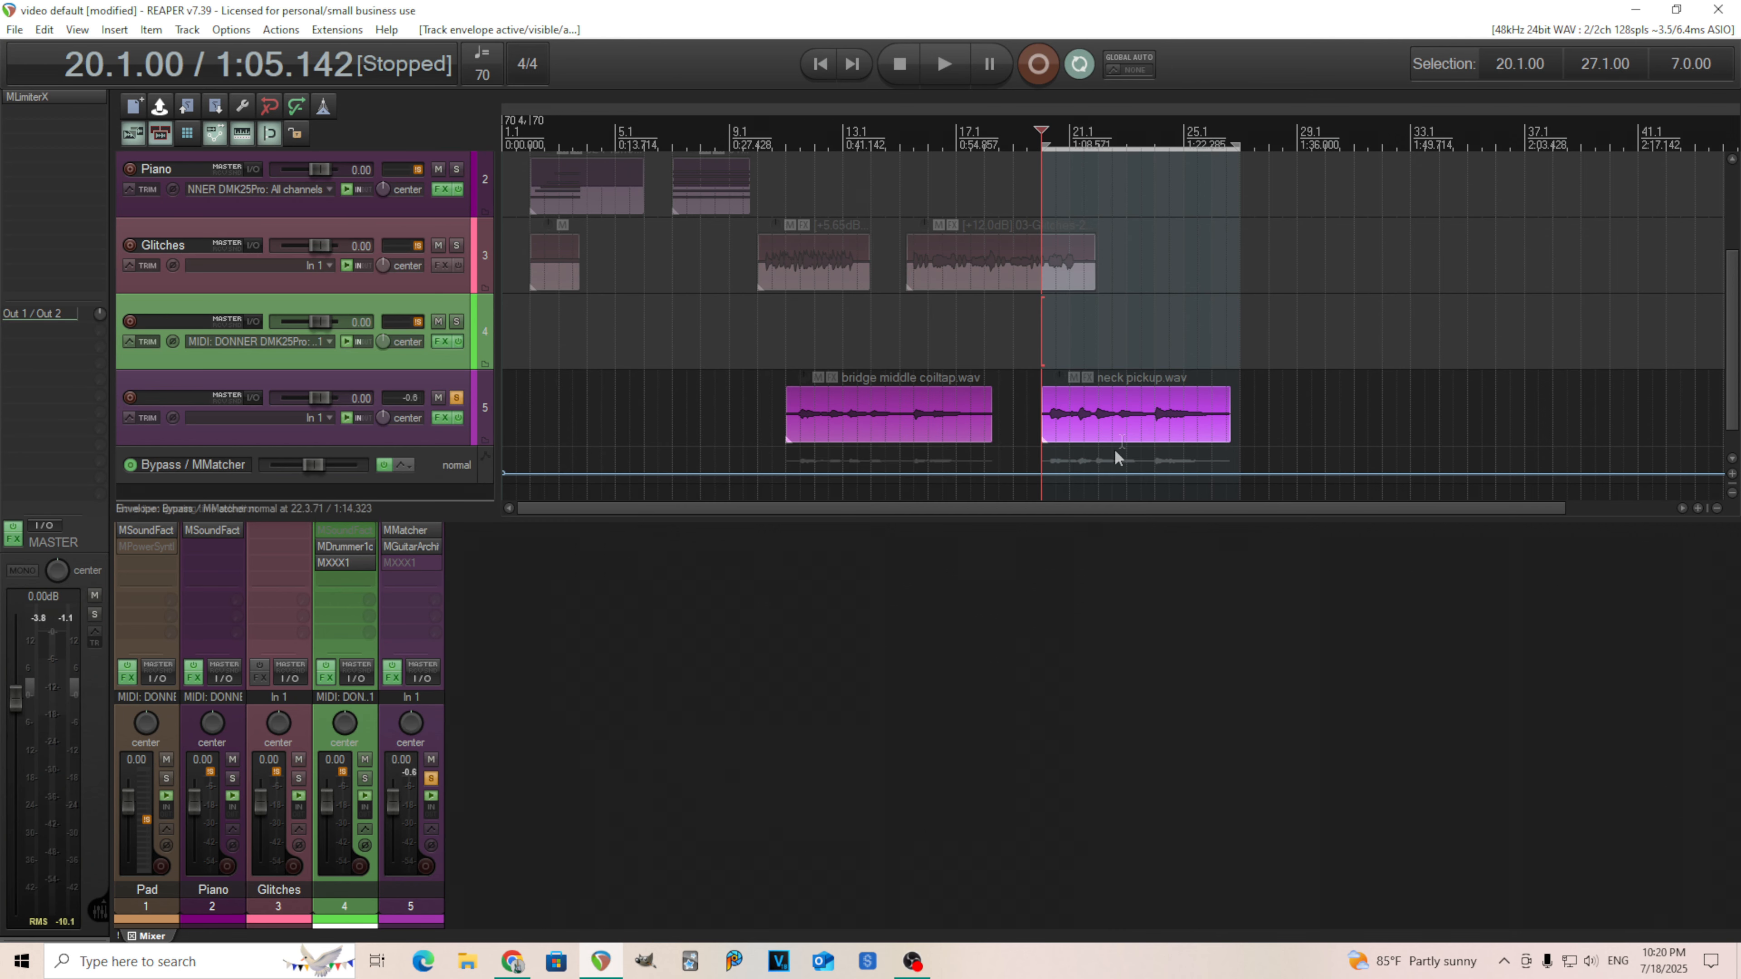
Draw a bypassed section on the Bypass envelope from about 20.2 to 21.2 over the neck pickup item.
{"action": "scroll", "coordinate": [1097, 449], "scroll_direction": "up", "scroll_amount": 6}
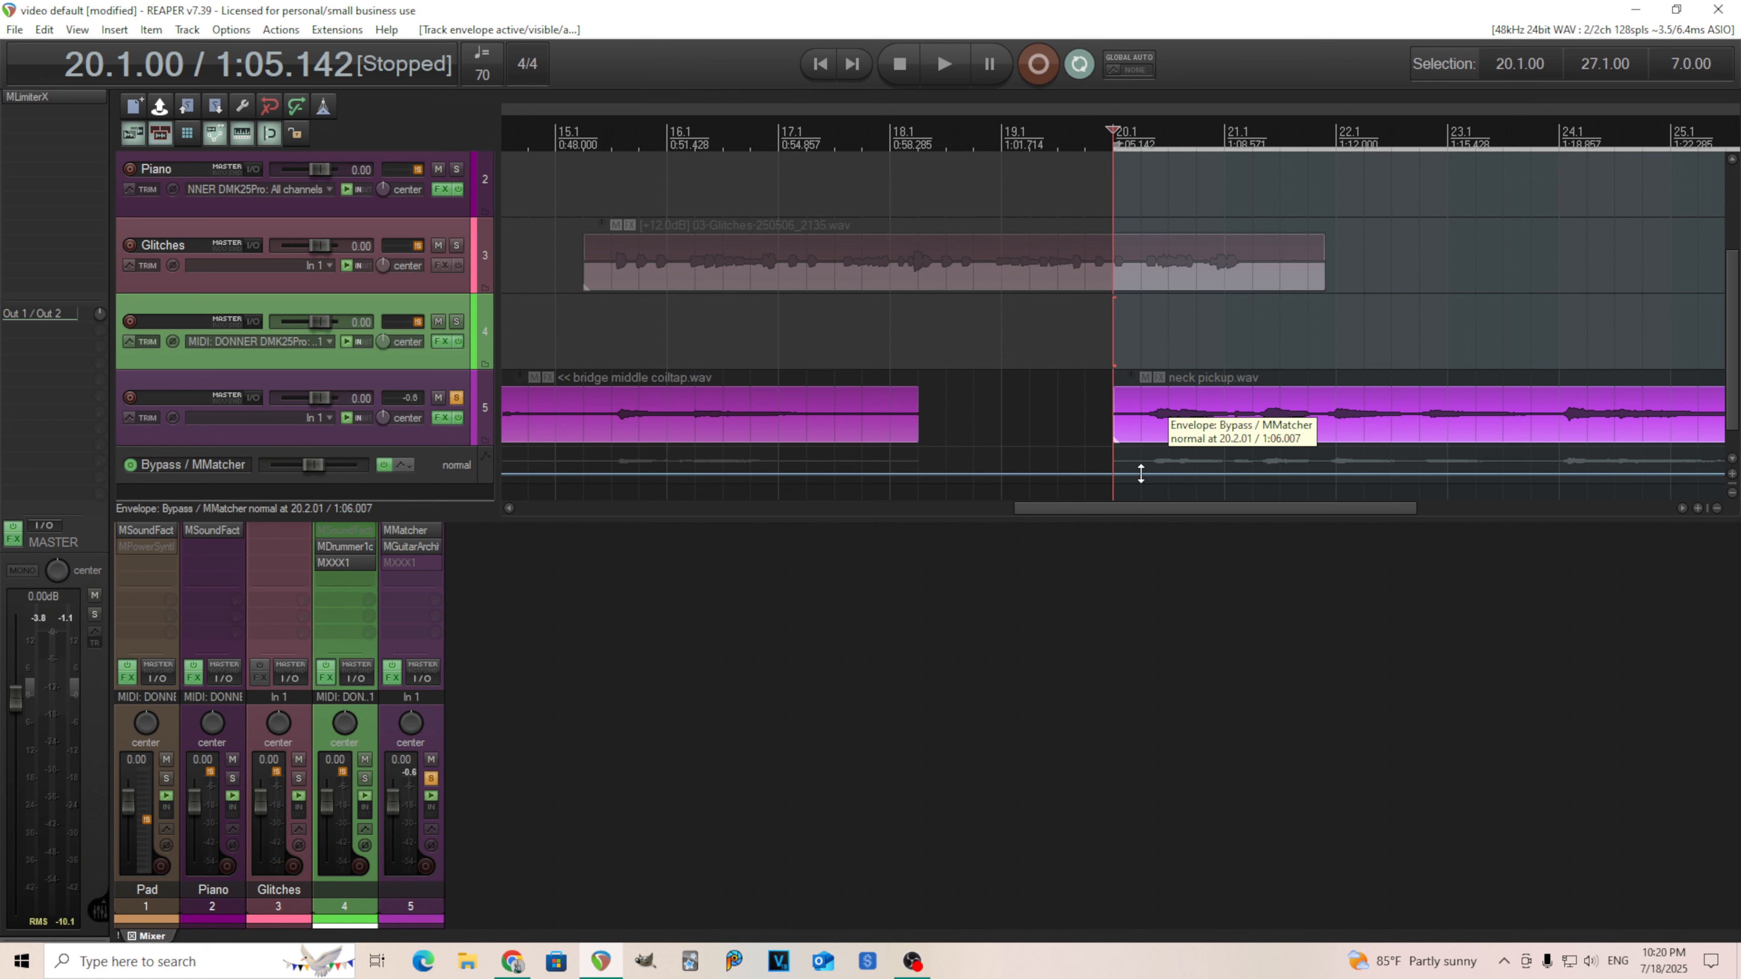
{"action": "left_click_drag", "start_coordinate": [1141, 473], "coordinate": [1156, 460]}
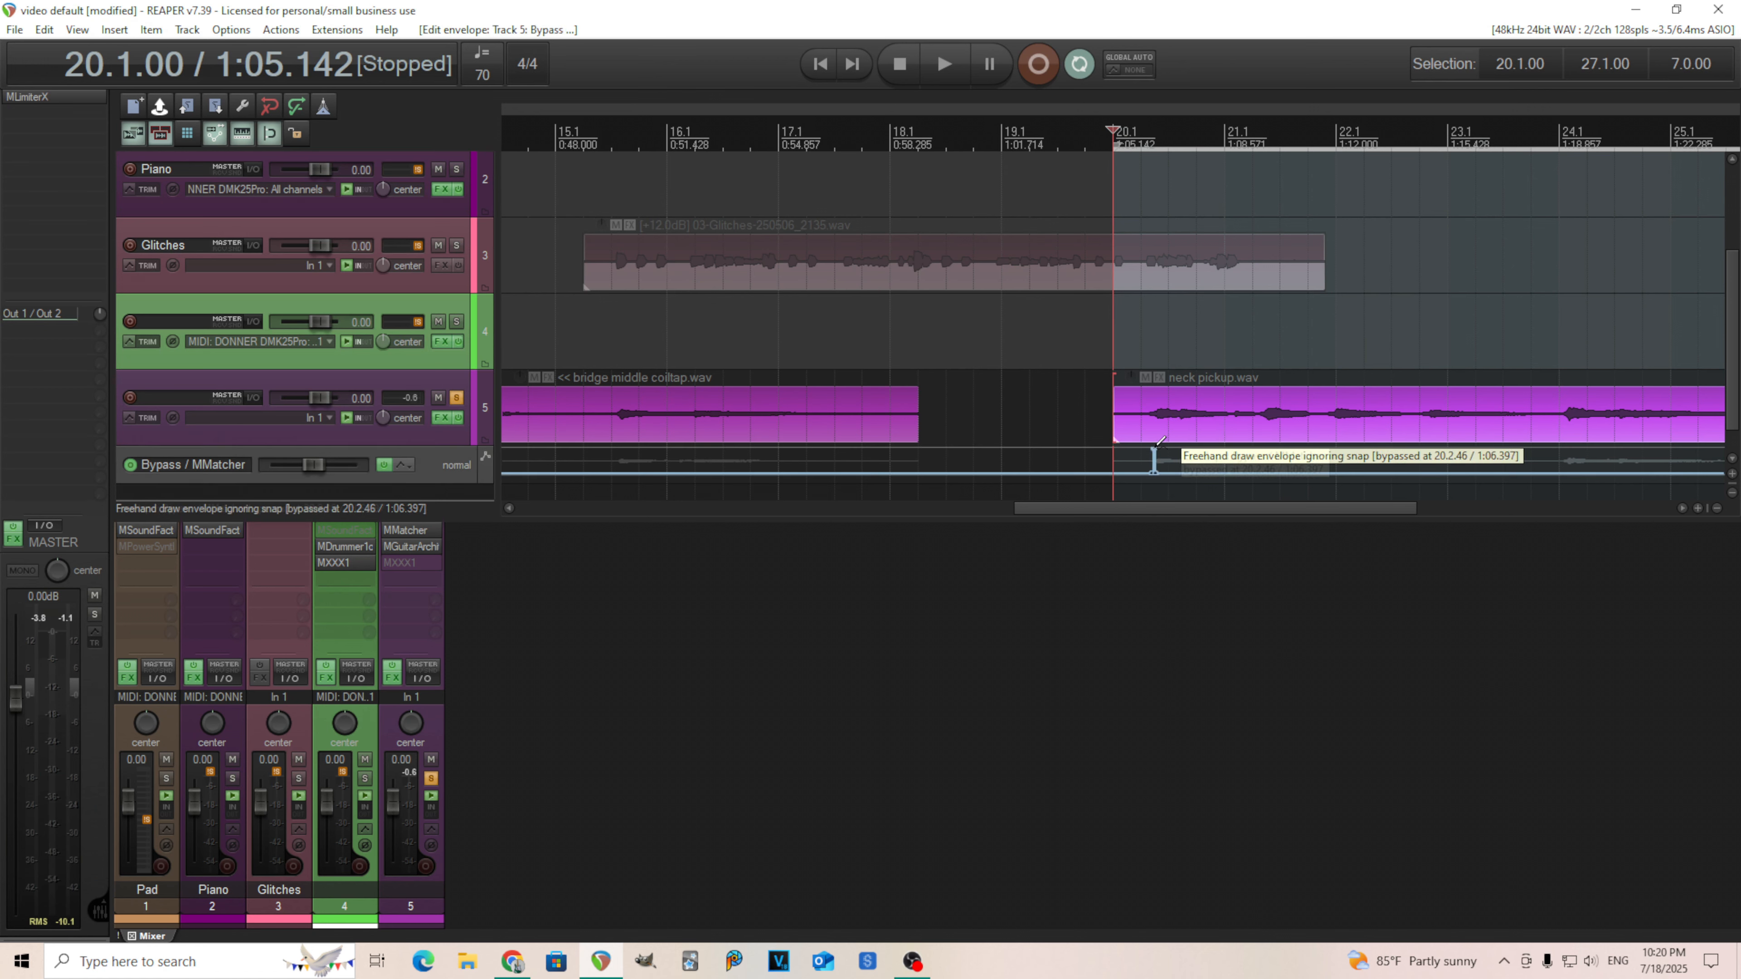
{"action": "left_click_drag", "start_coordinate": [1159, 472], "coordinate": [1224, 474]}
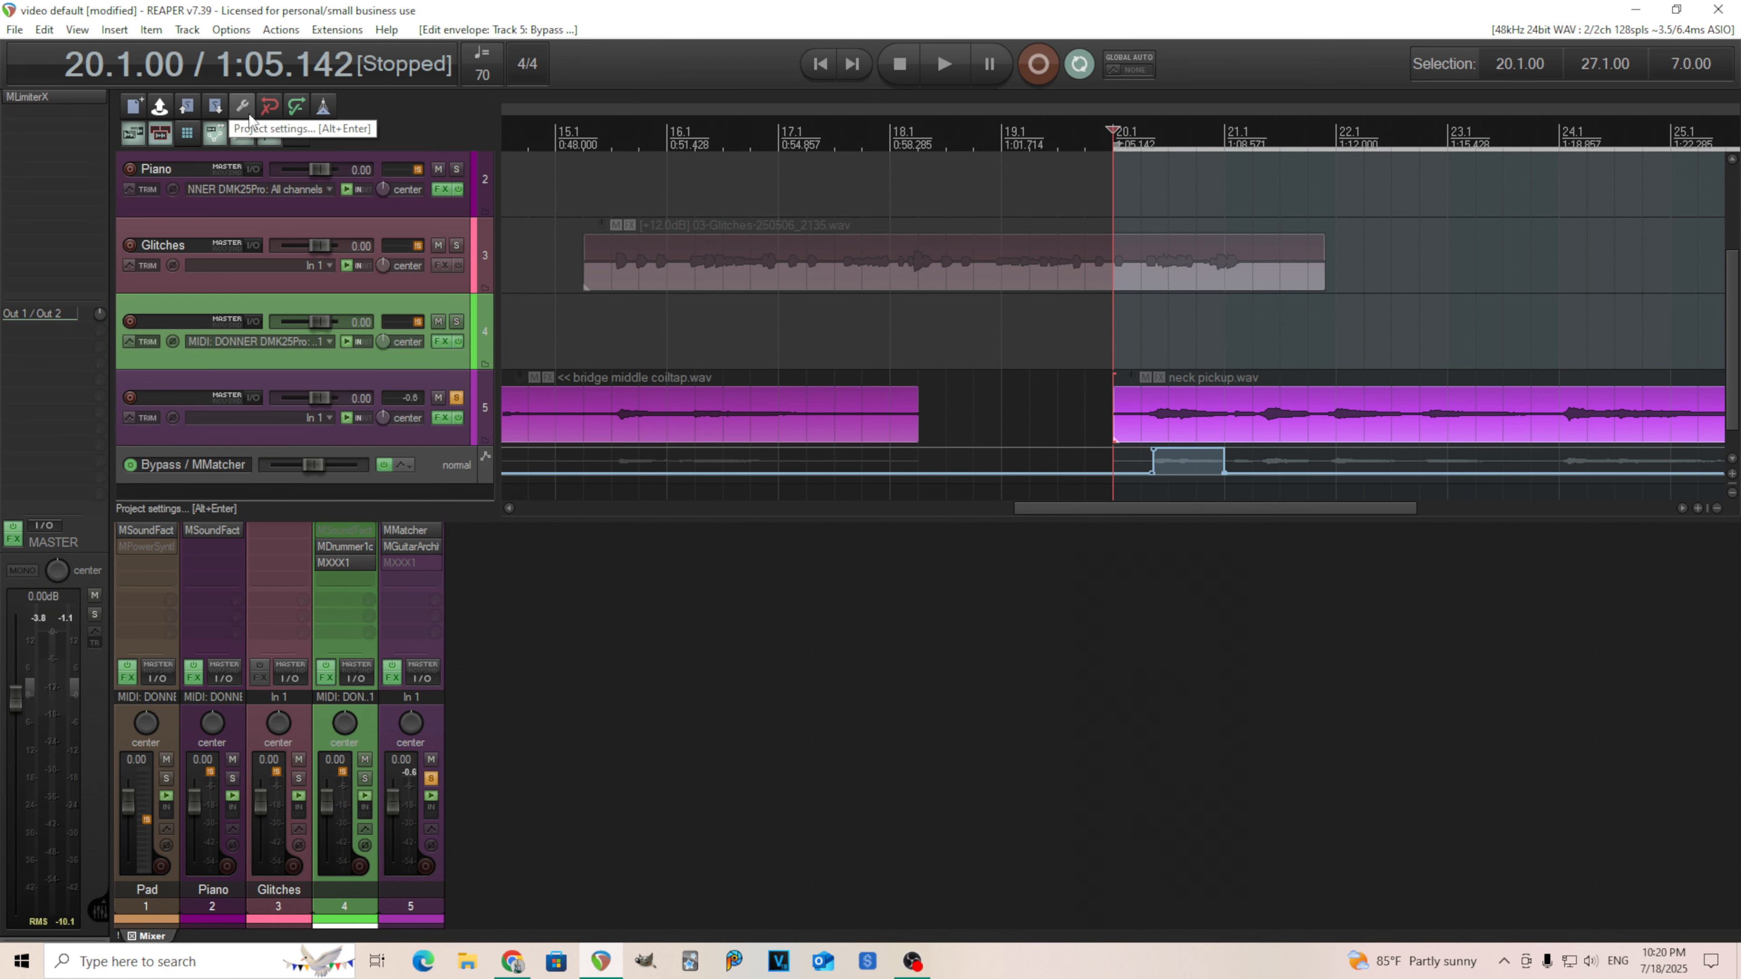
{"action": "left_click", "coordinate": [277, 139]}
{"action": "scroll", "coordinate": [1302, 480], "scroll_direction": "up", "scroll_amount": 4}
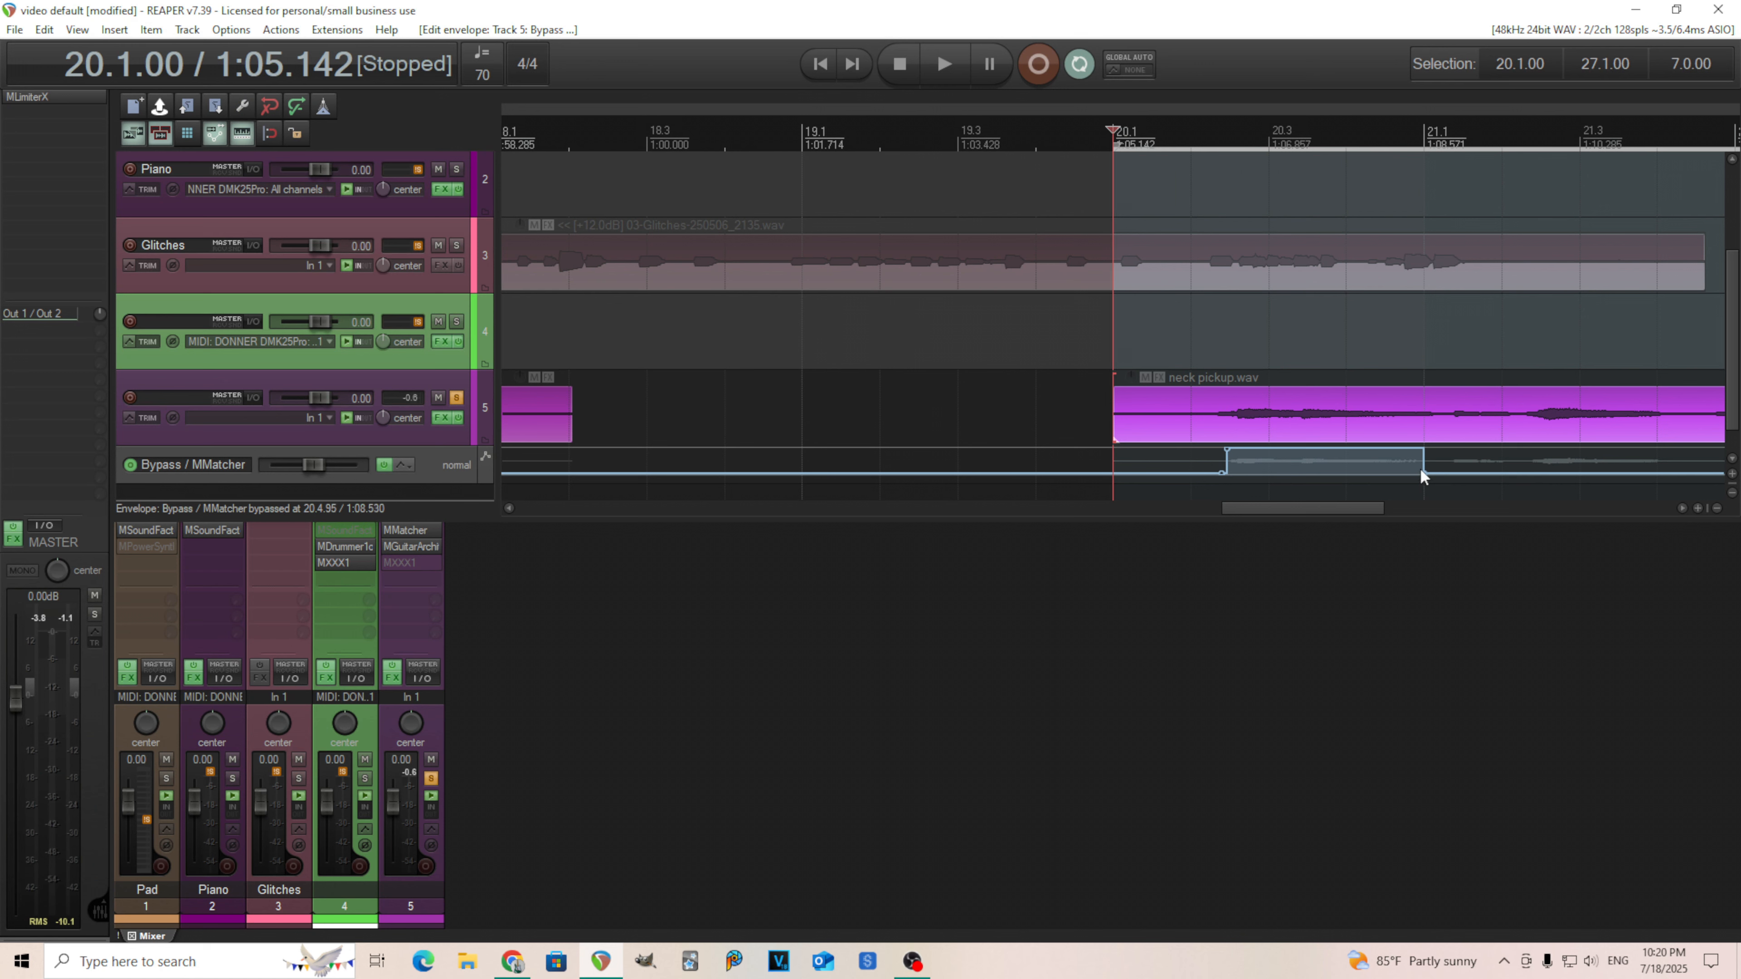
{"action": "left_click_drag", "start_coordinate": [1422, 471], "coordinate": [1446, 471]}
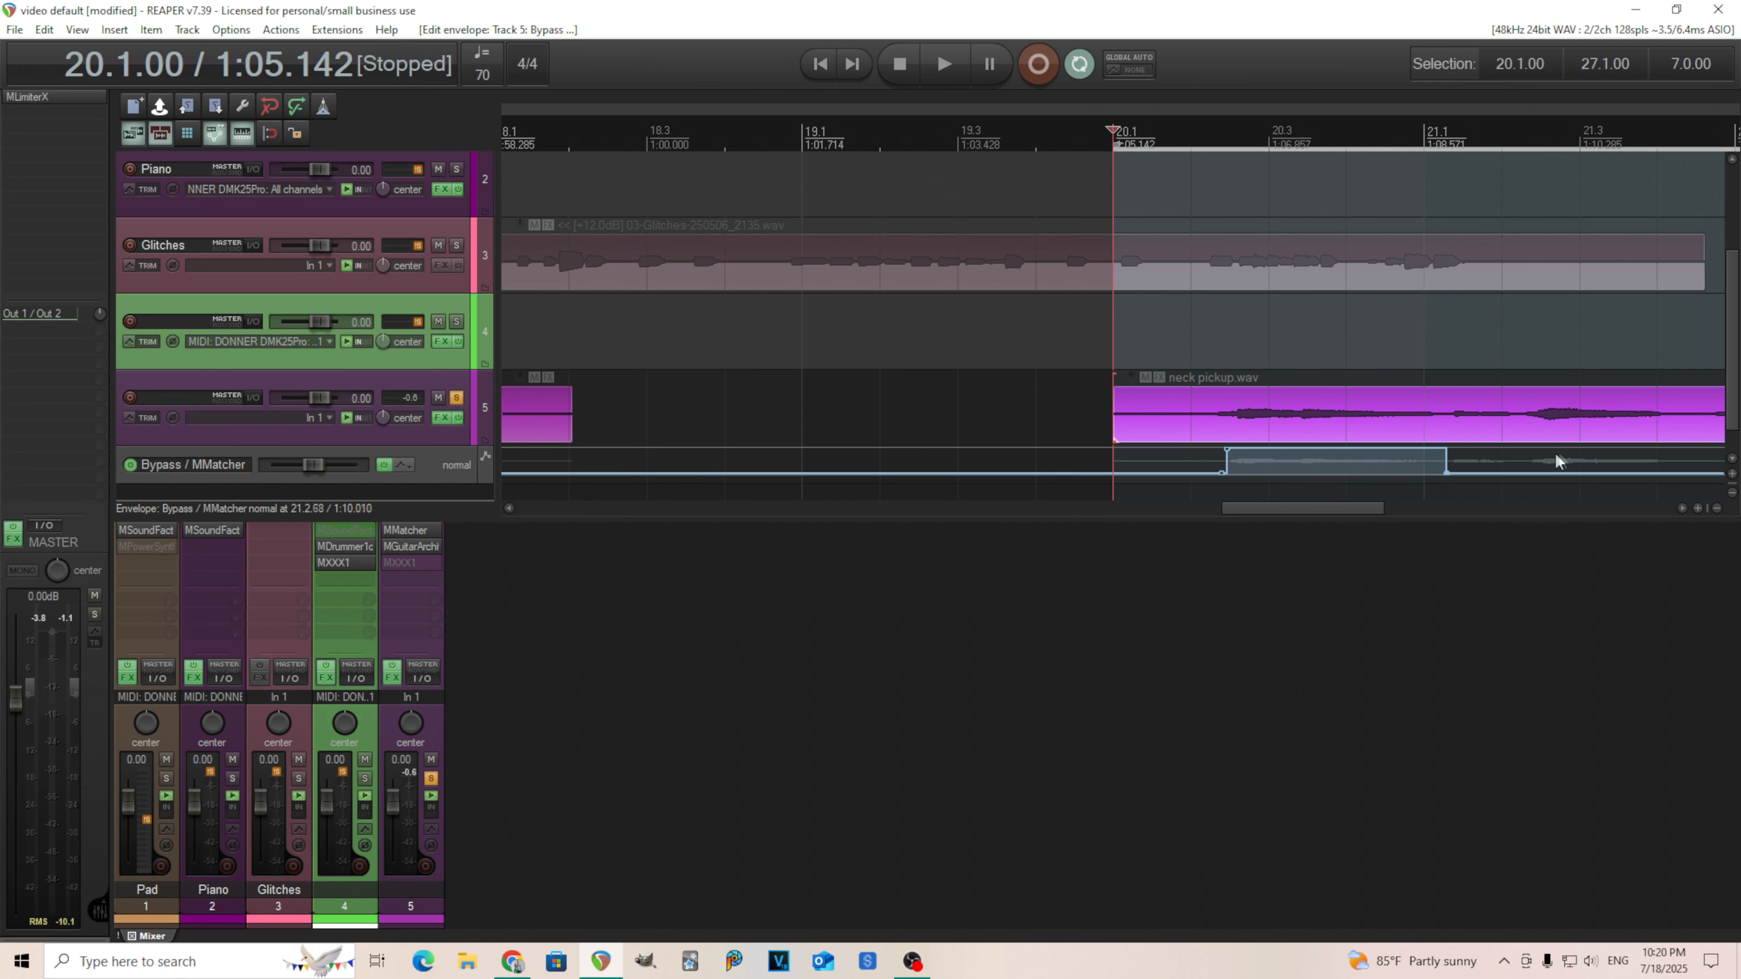
Draw a second bypassed section on the Bypass envelope around bar 22.
{"action": "scroll", "coordinate": [1687, 484], "scroll_direction": "down", "scroll_amount": 2}
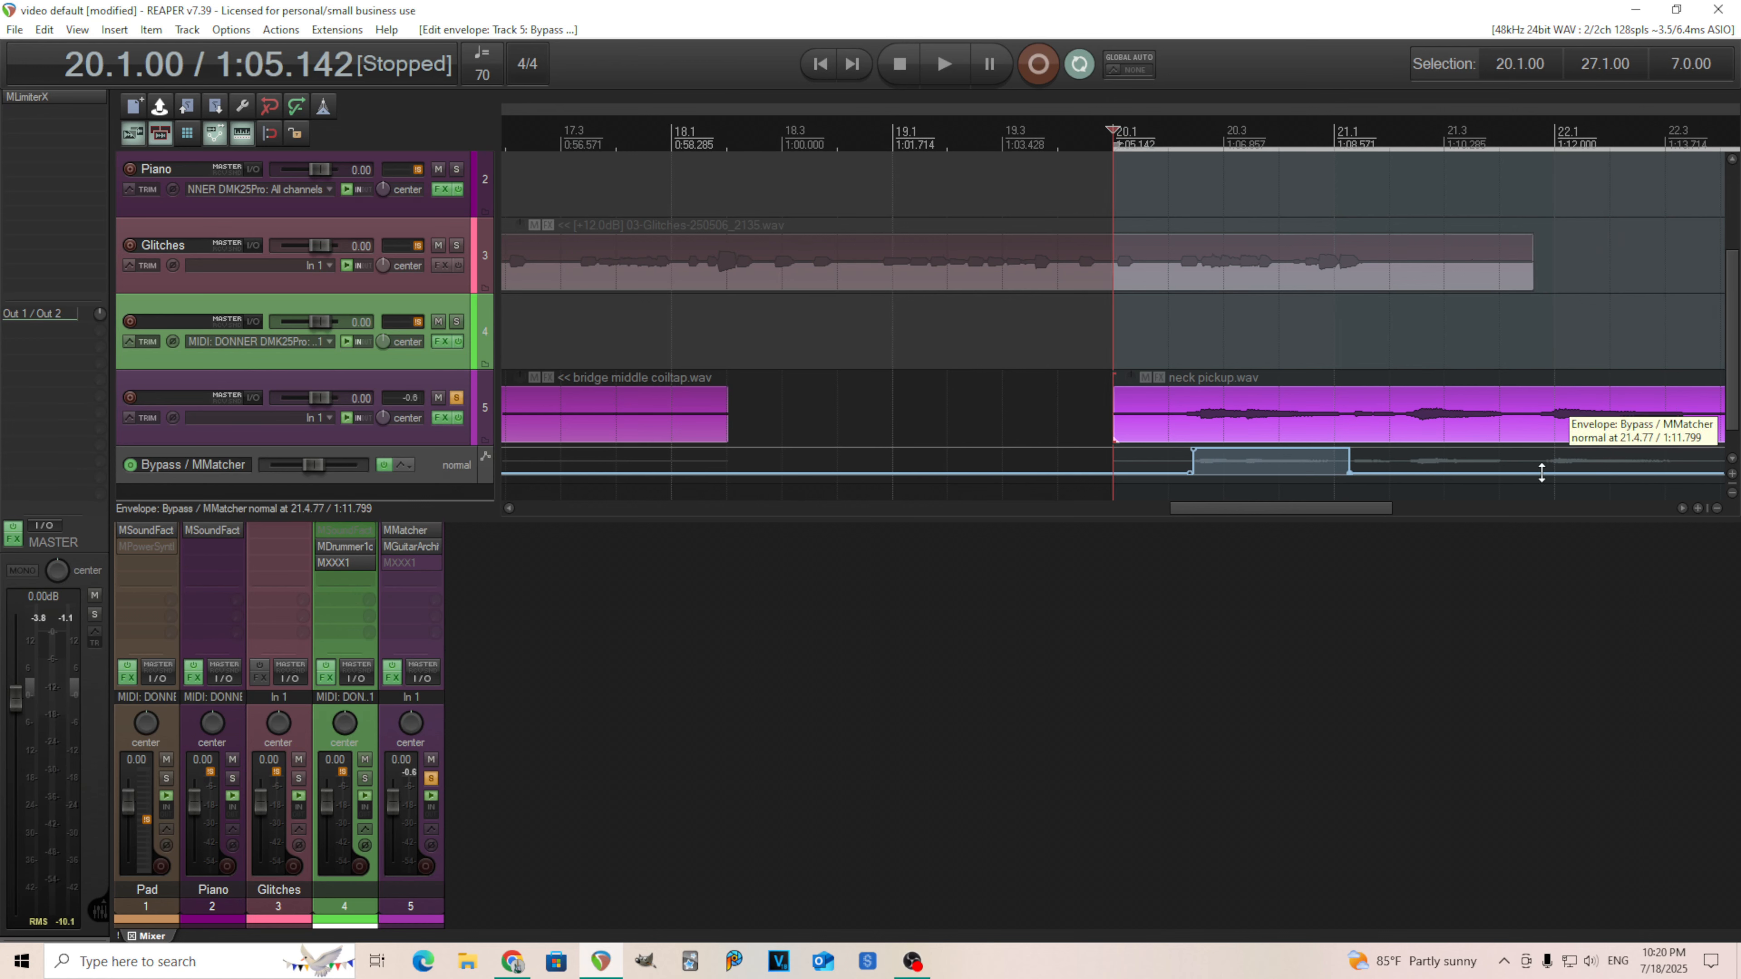
{"action": "left_click", "coordinate": [1544, 472], "text": "shift"}
{"action": "left_click", "coordinate": [1552, 452], "text": "shift"}
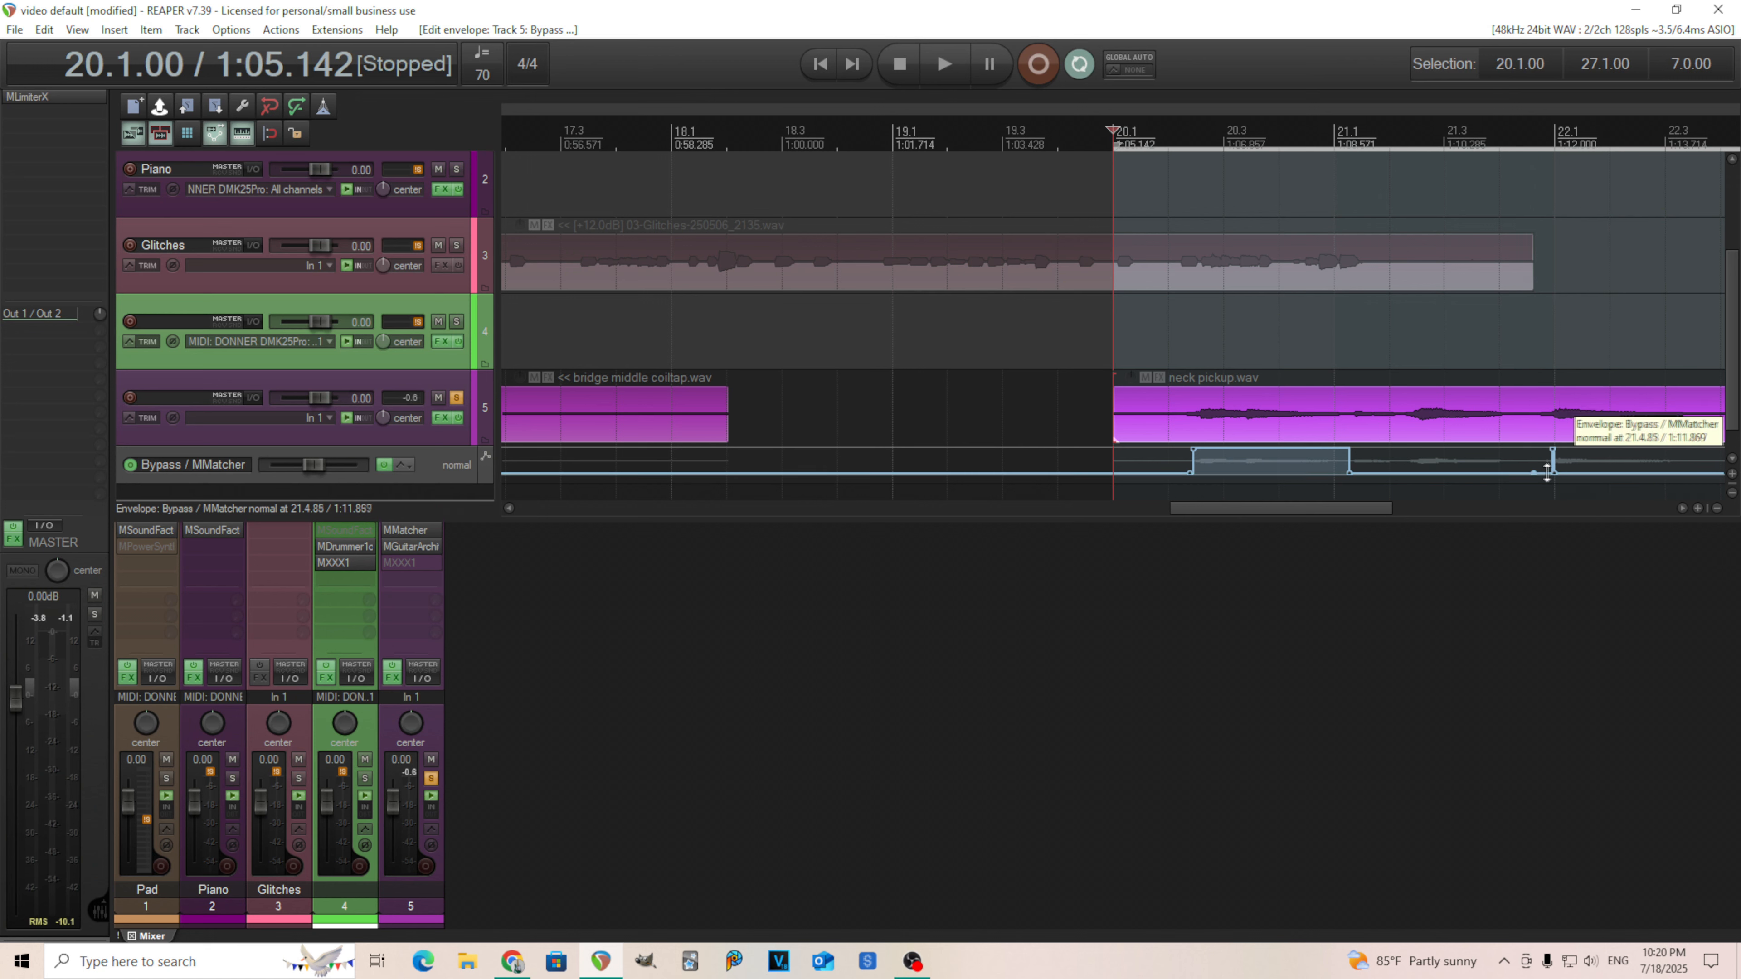
{"action": "left_click_drag", "start_coordinate": [1553, 452], "coordinate": [1542, 452]}
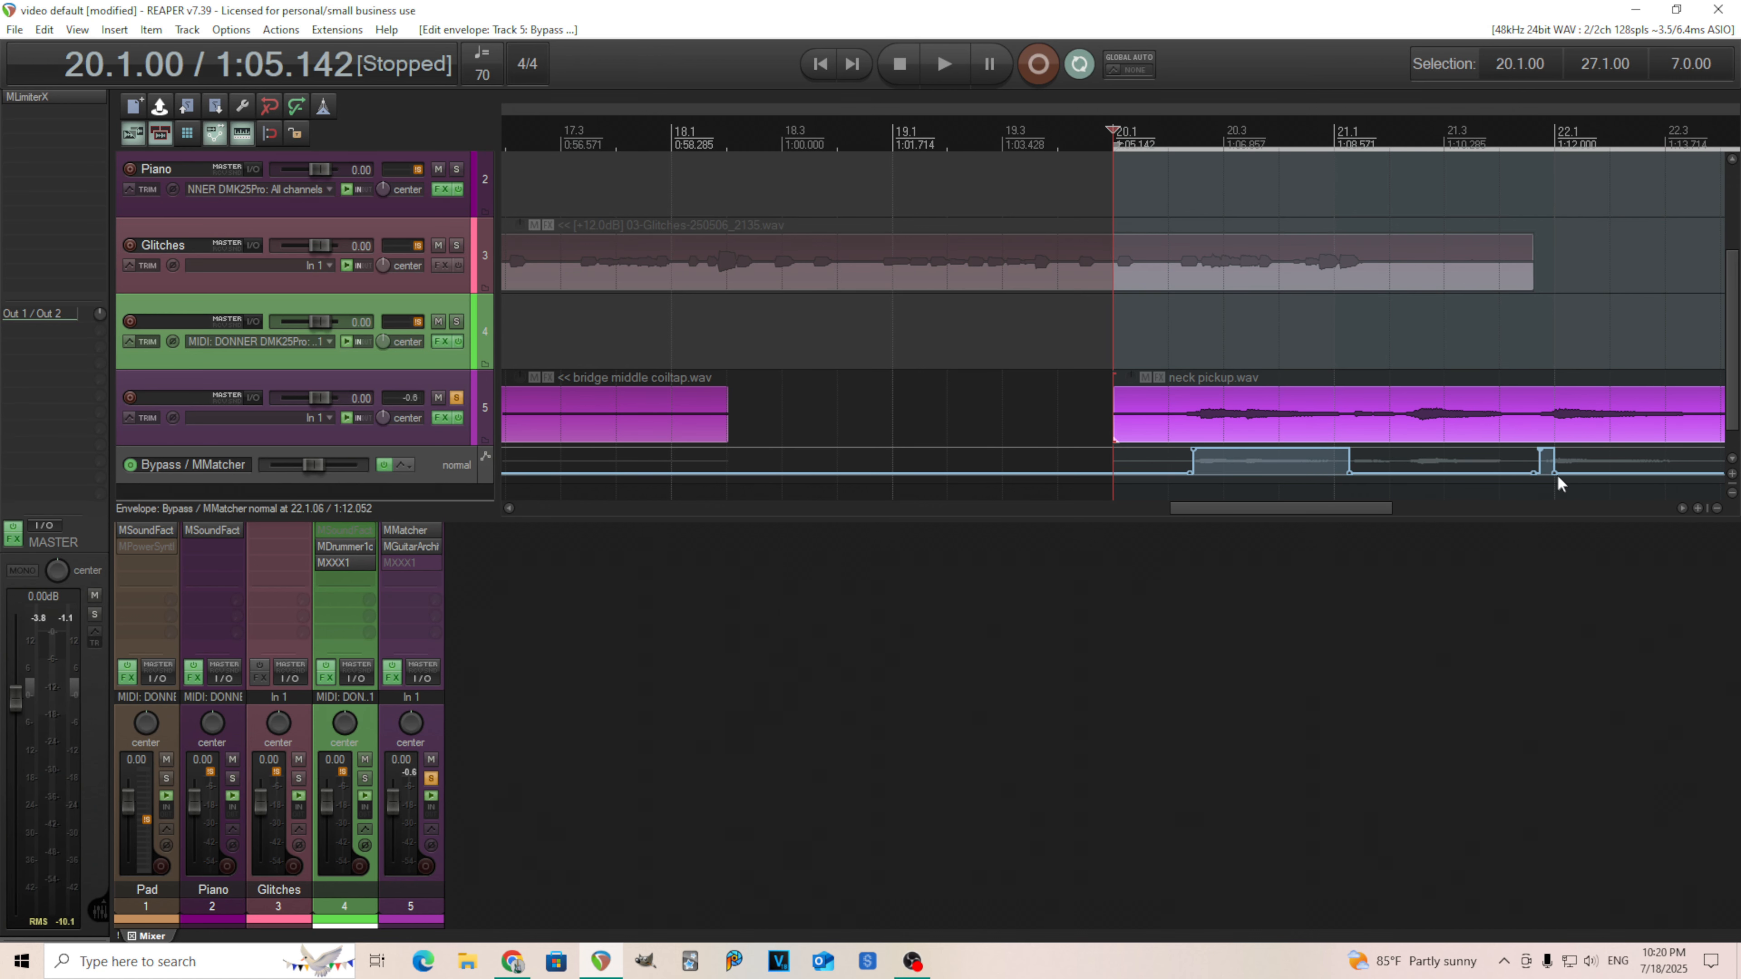
{"action": "left_click_drag", "start_coordinate": [1555, 474], "coordinate": [1407, 472]}
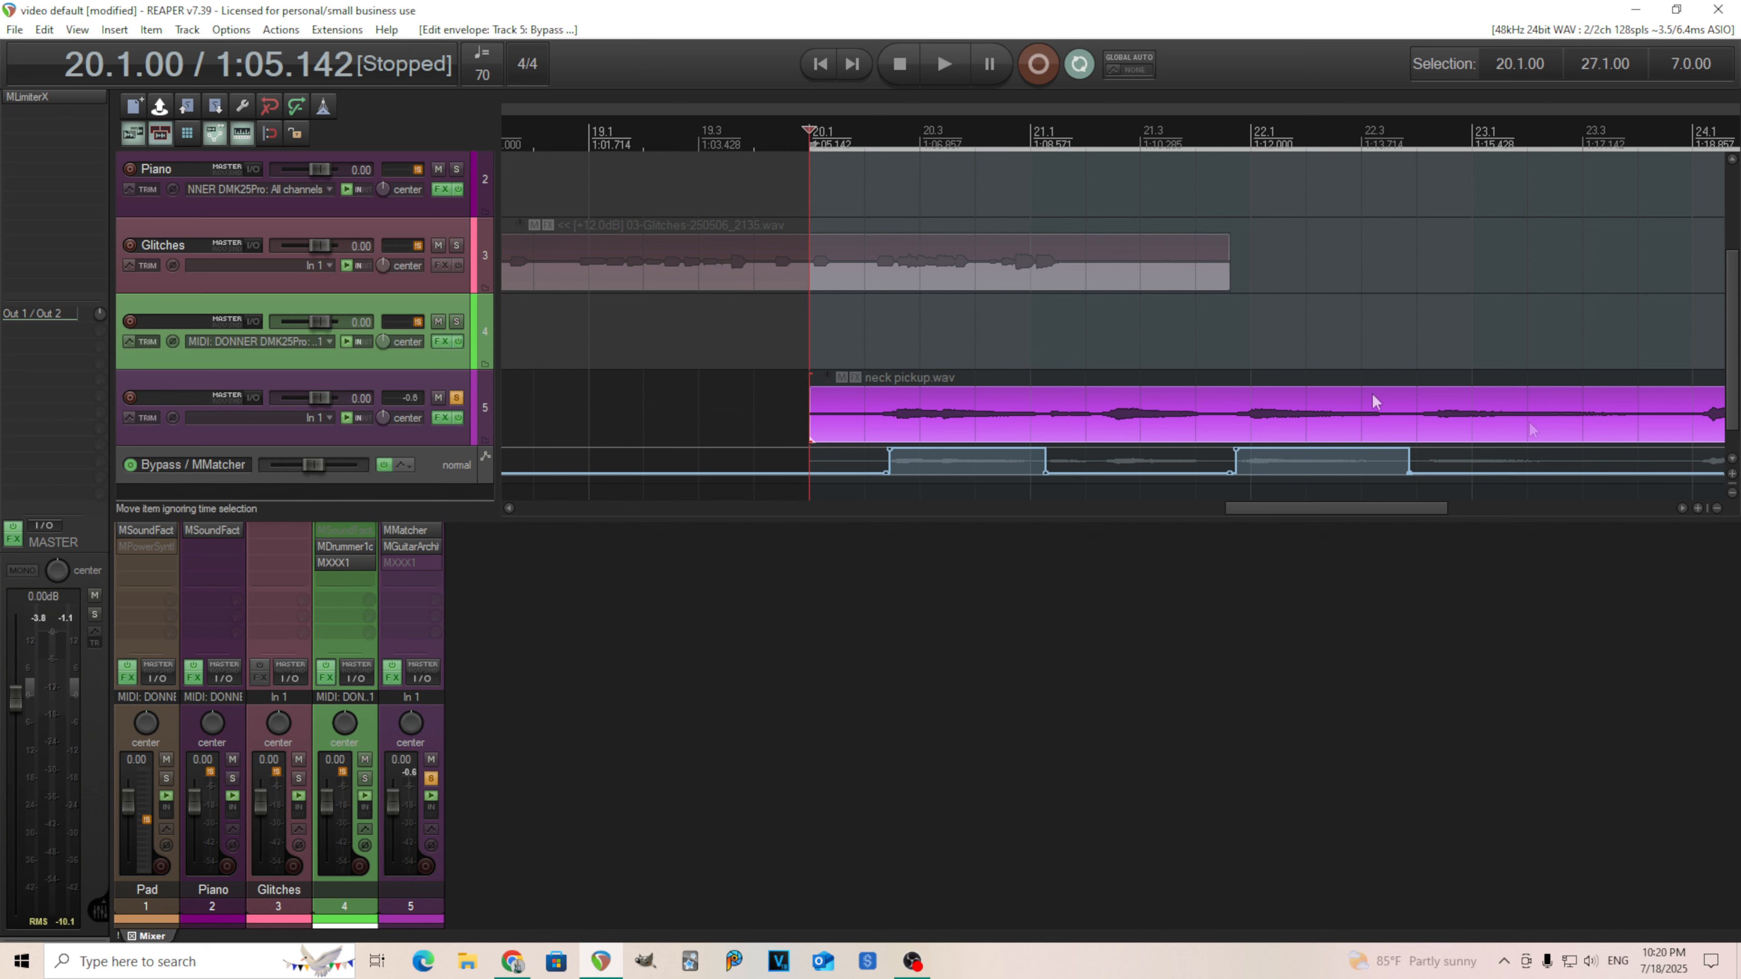
Place the edit cursor just before the neck pickup item and reopen MMatcher, moving its window lower.
{"action": "left_click", "coordinate": [782, 378]}
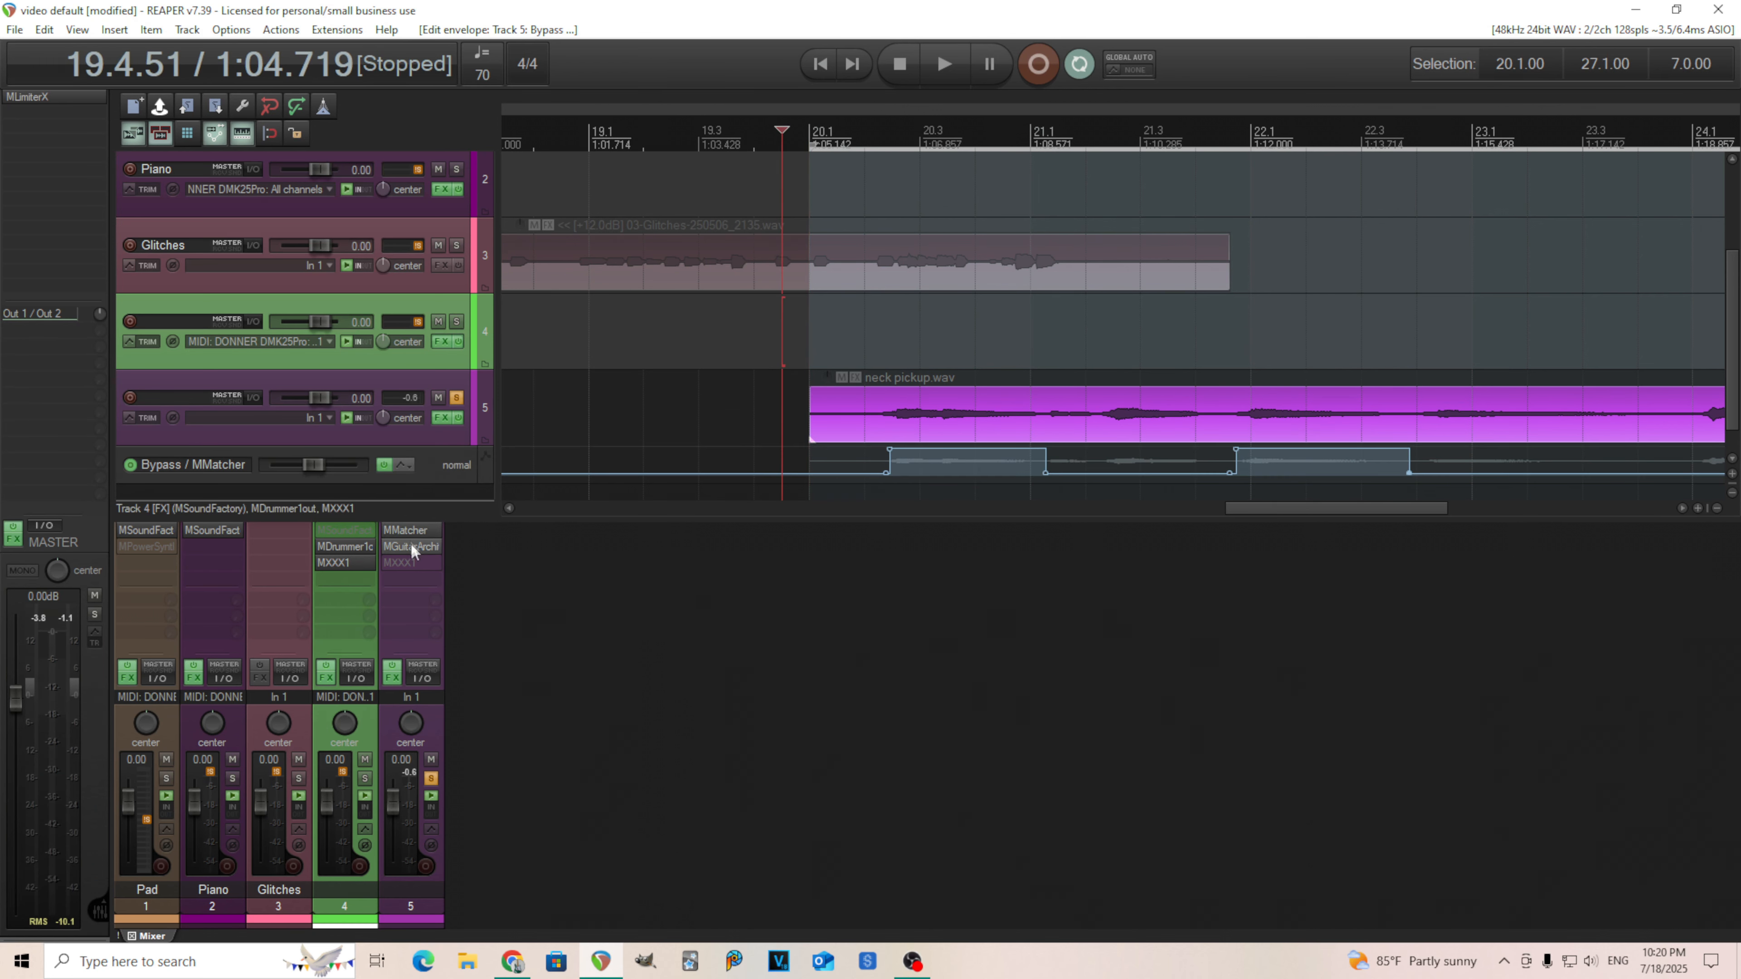
{"action": "left_click", "coordinate": [404, 532]}
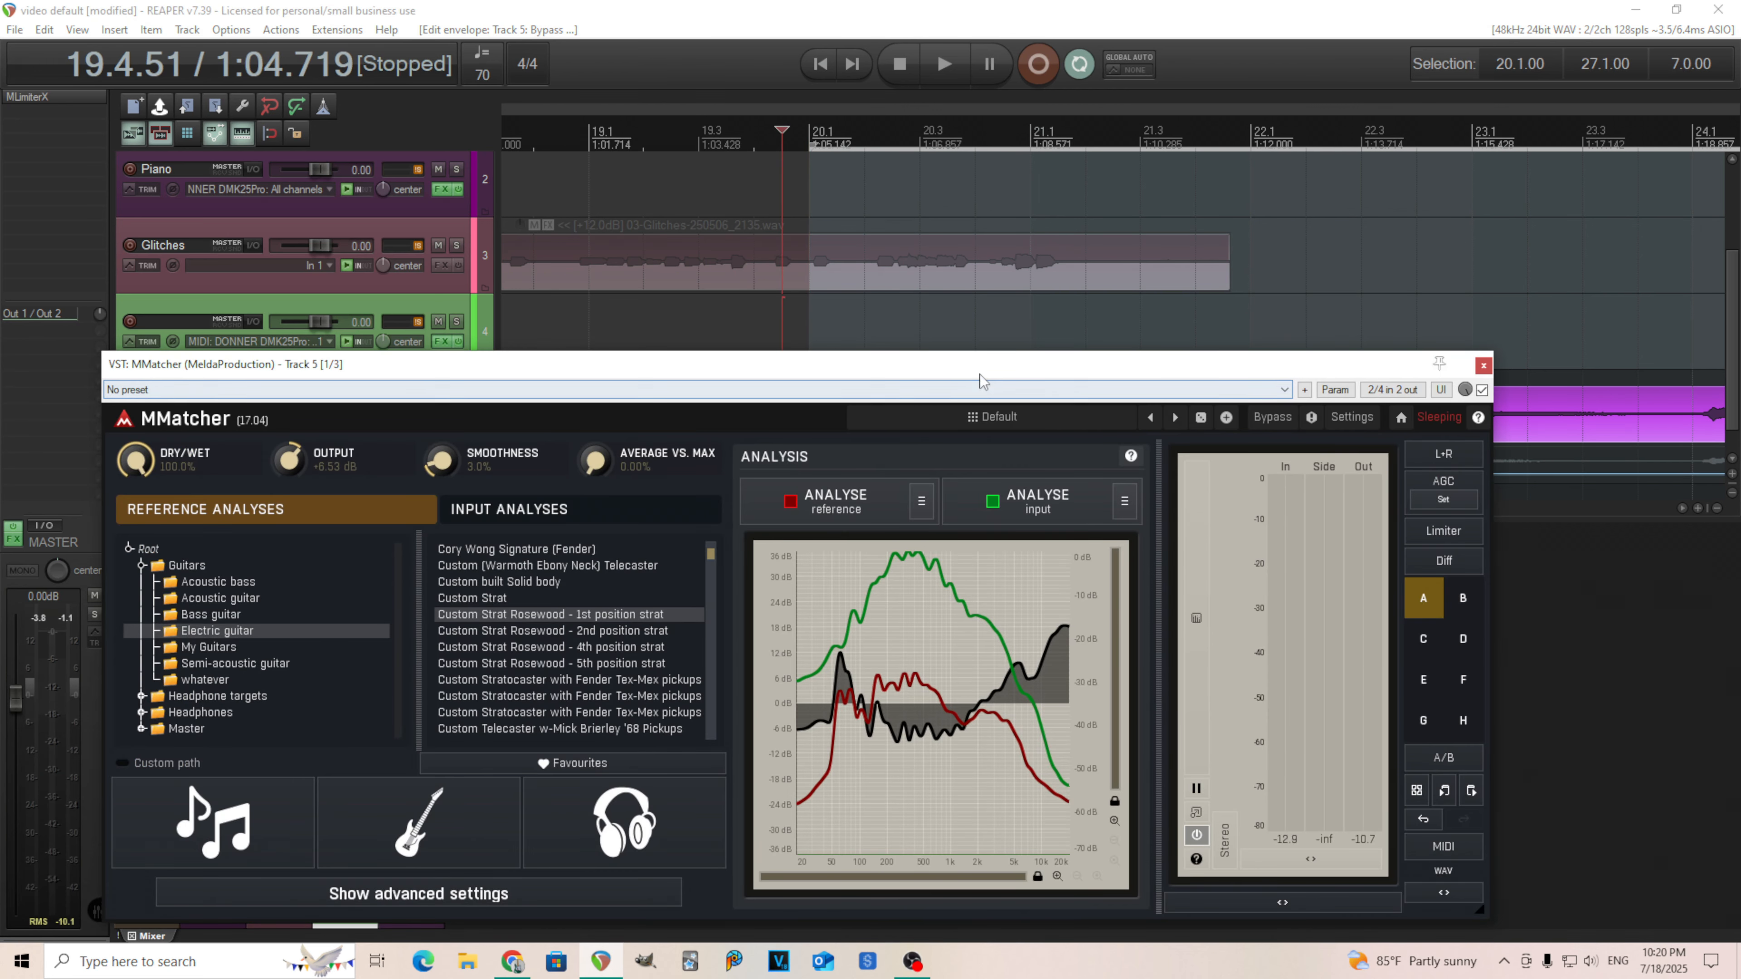
{"action": "left_click_drag", "start_coordinate": [971, 368], "coordinate": [873, 523]}
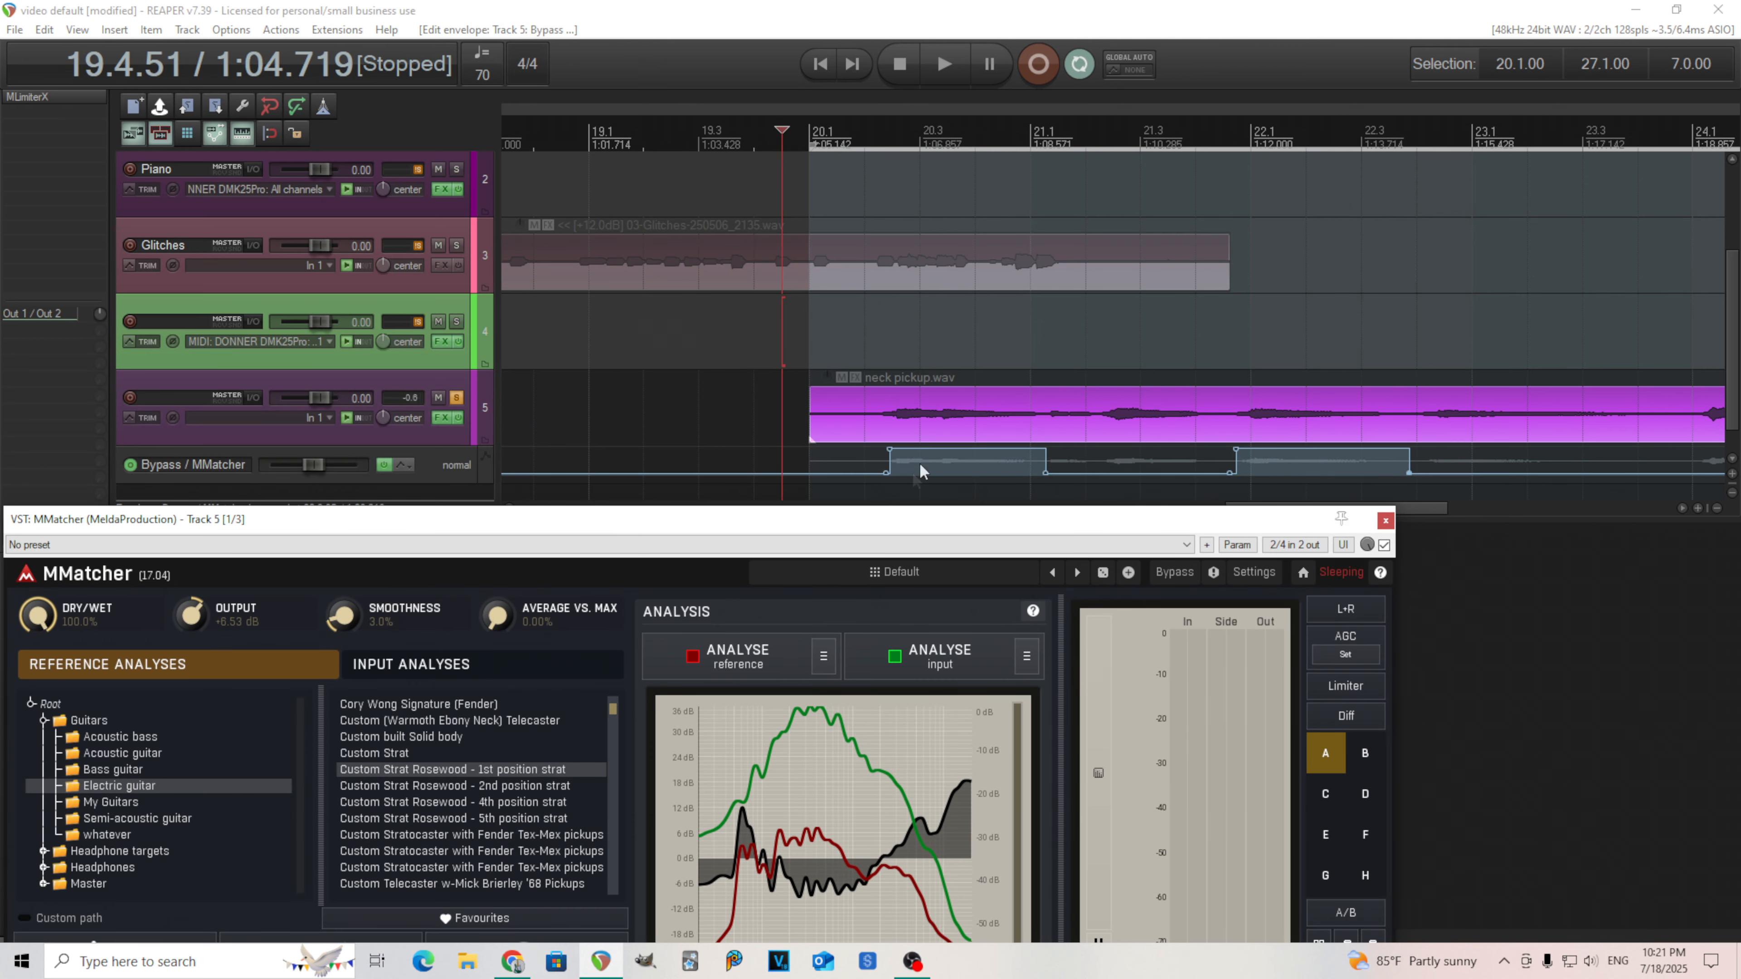
Move the first bypassed section's start slightly earlier, then play and stop to hear the automated bypass.
{"action": "mouse_move", "coordinate": [886, 473]}
{"action": "left_mouse_down"}
{"action": "mouse_move", "coordinate": [869, 476]}
{"action": "mouse_move", "coordinate": [867, 452]}
{"action": "left_mouse_up"}
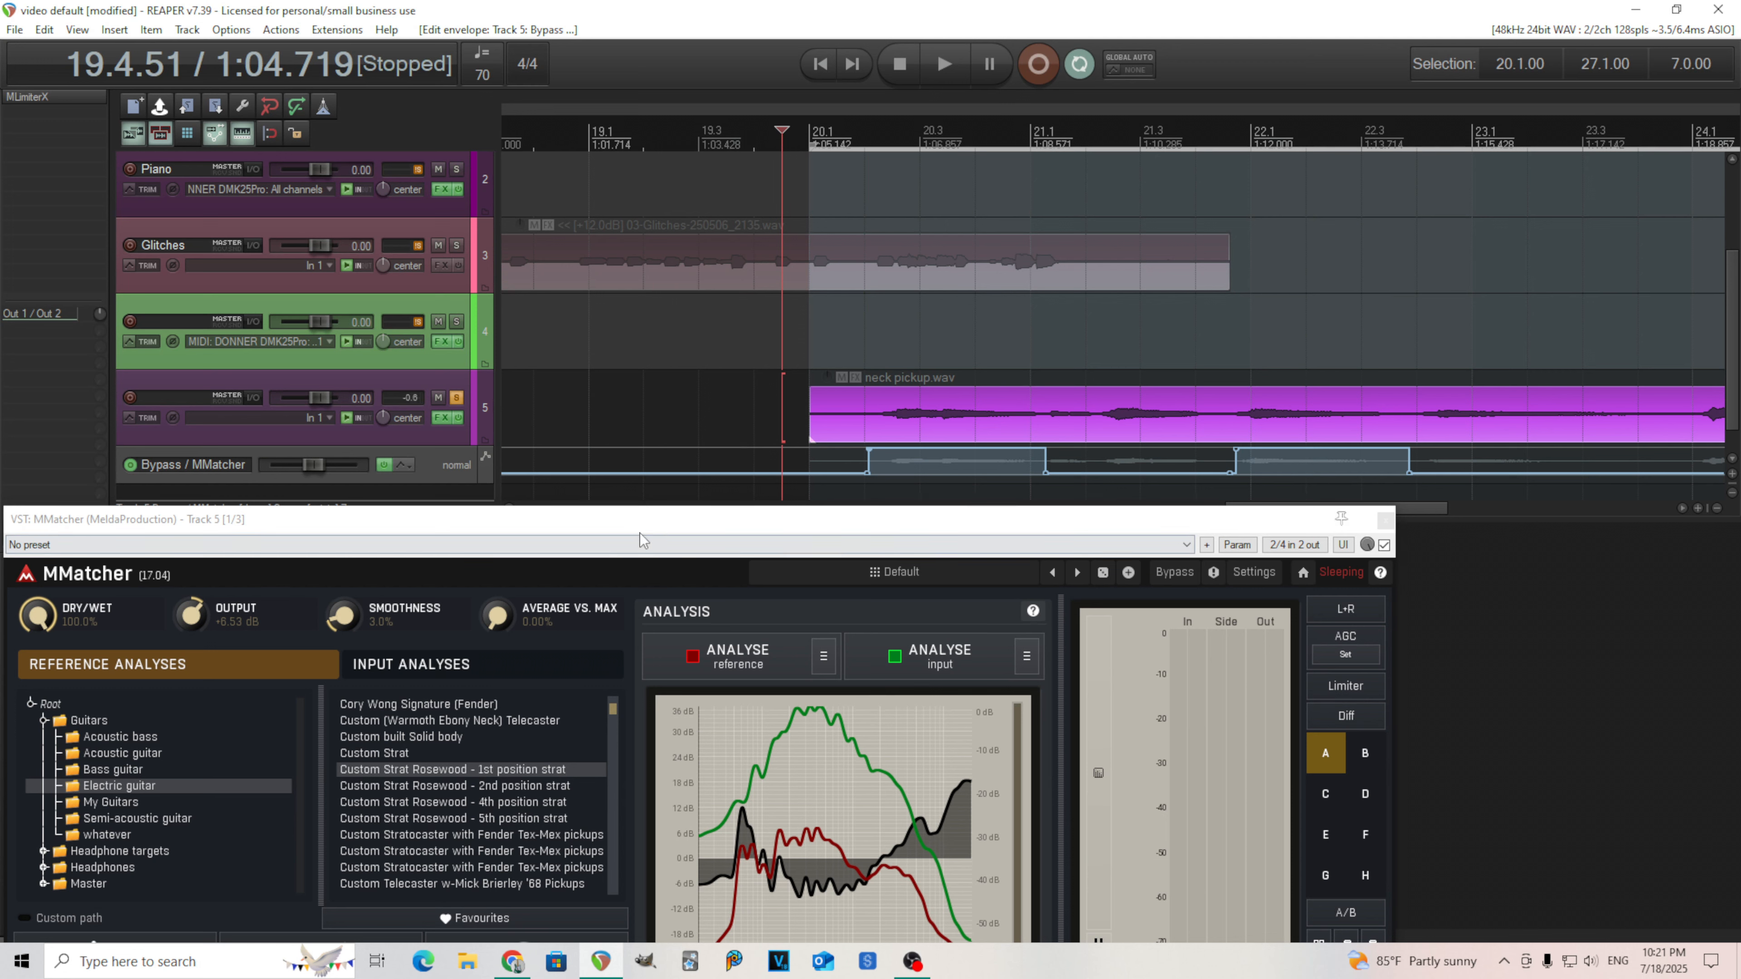
{"action": "left_click", "coordinate": [944, 64]}
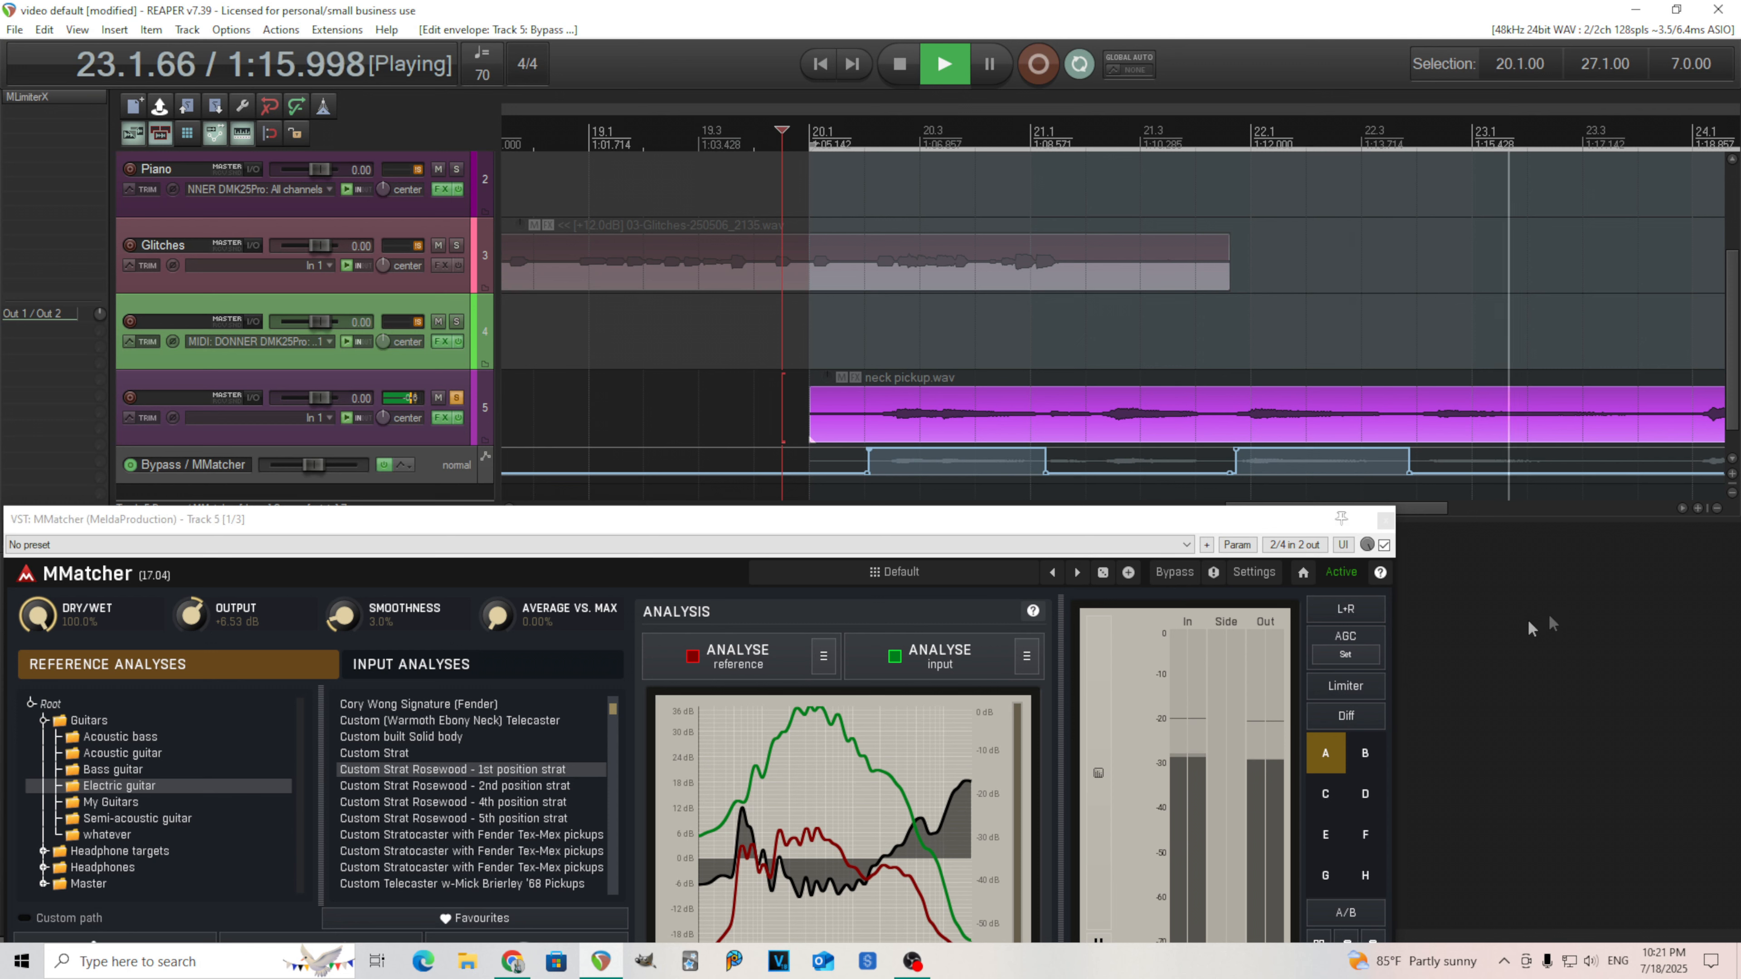
{"action": "key", "text": "space"}
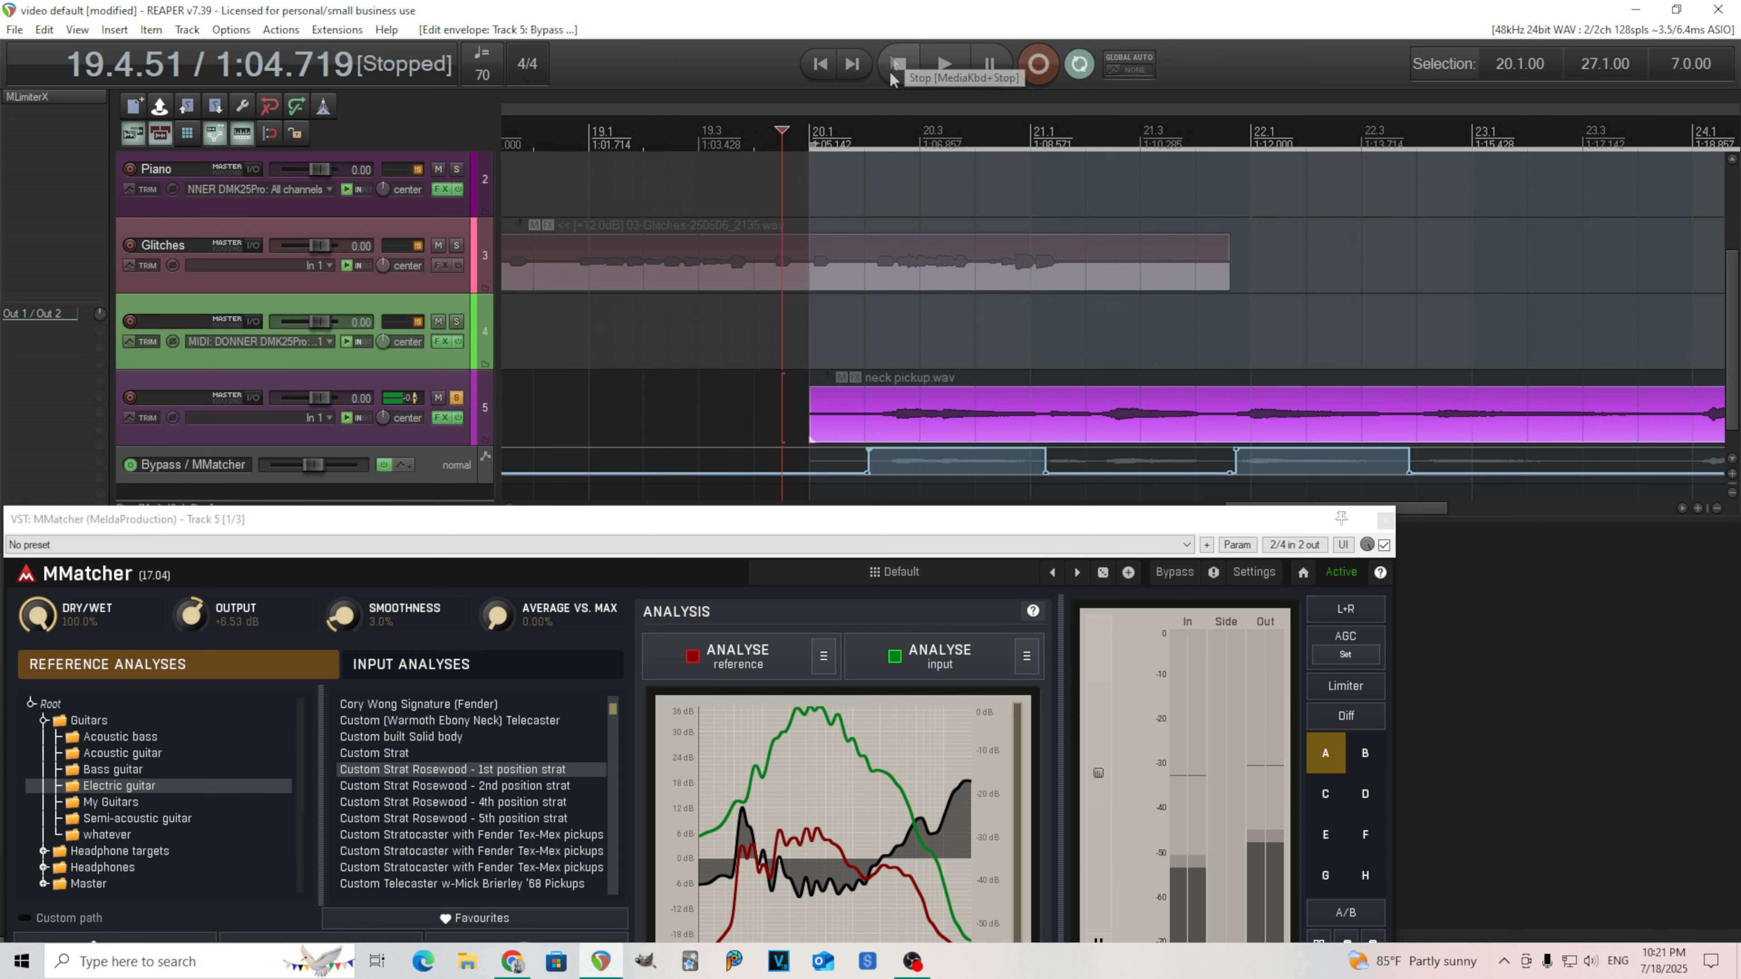
Reposition and resize the MMatcher window below the track area.
{"action": "left_click_drag", "start_coordinate": [959, 525], "coordinate": [936, 492]}
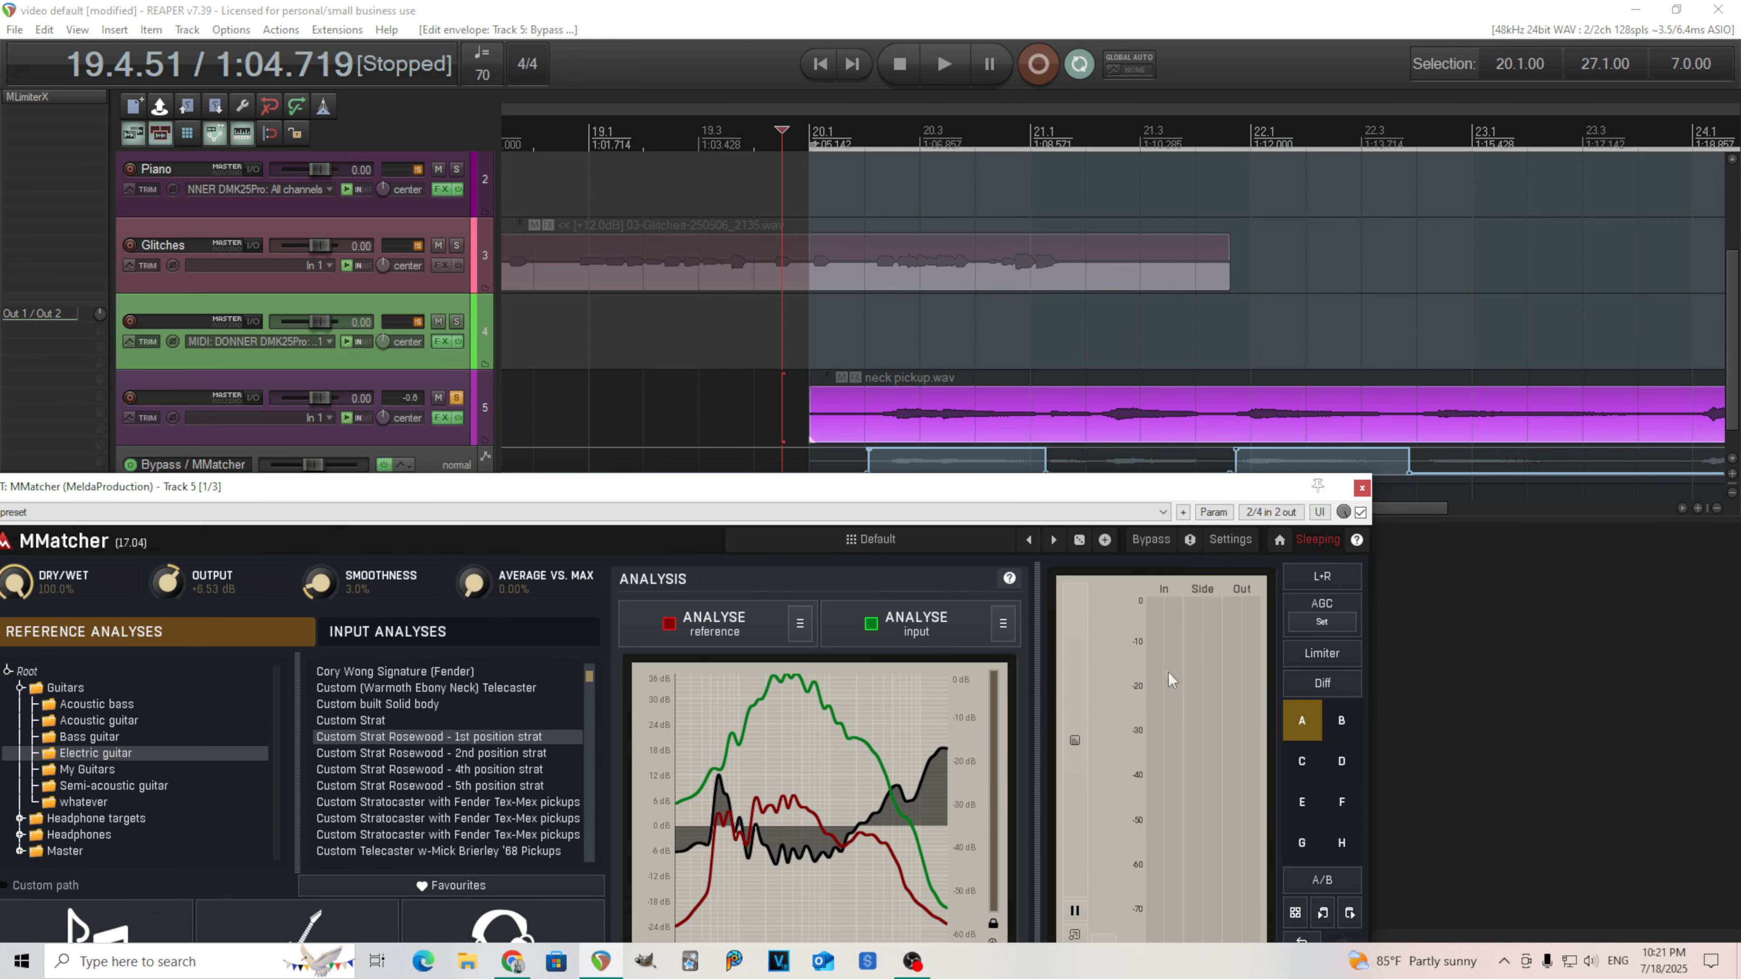
{"action": "left_click_drag", "start_coordinate": [1090, 495], "coordinate": [1227, 367]}
{"action": "left_click_drag", "start_coordinate": [1508, 910], "coordinate": [1460, 893]}
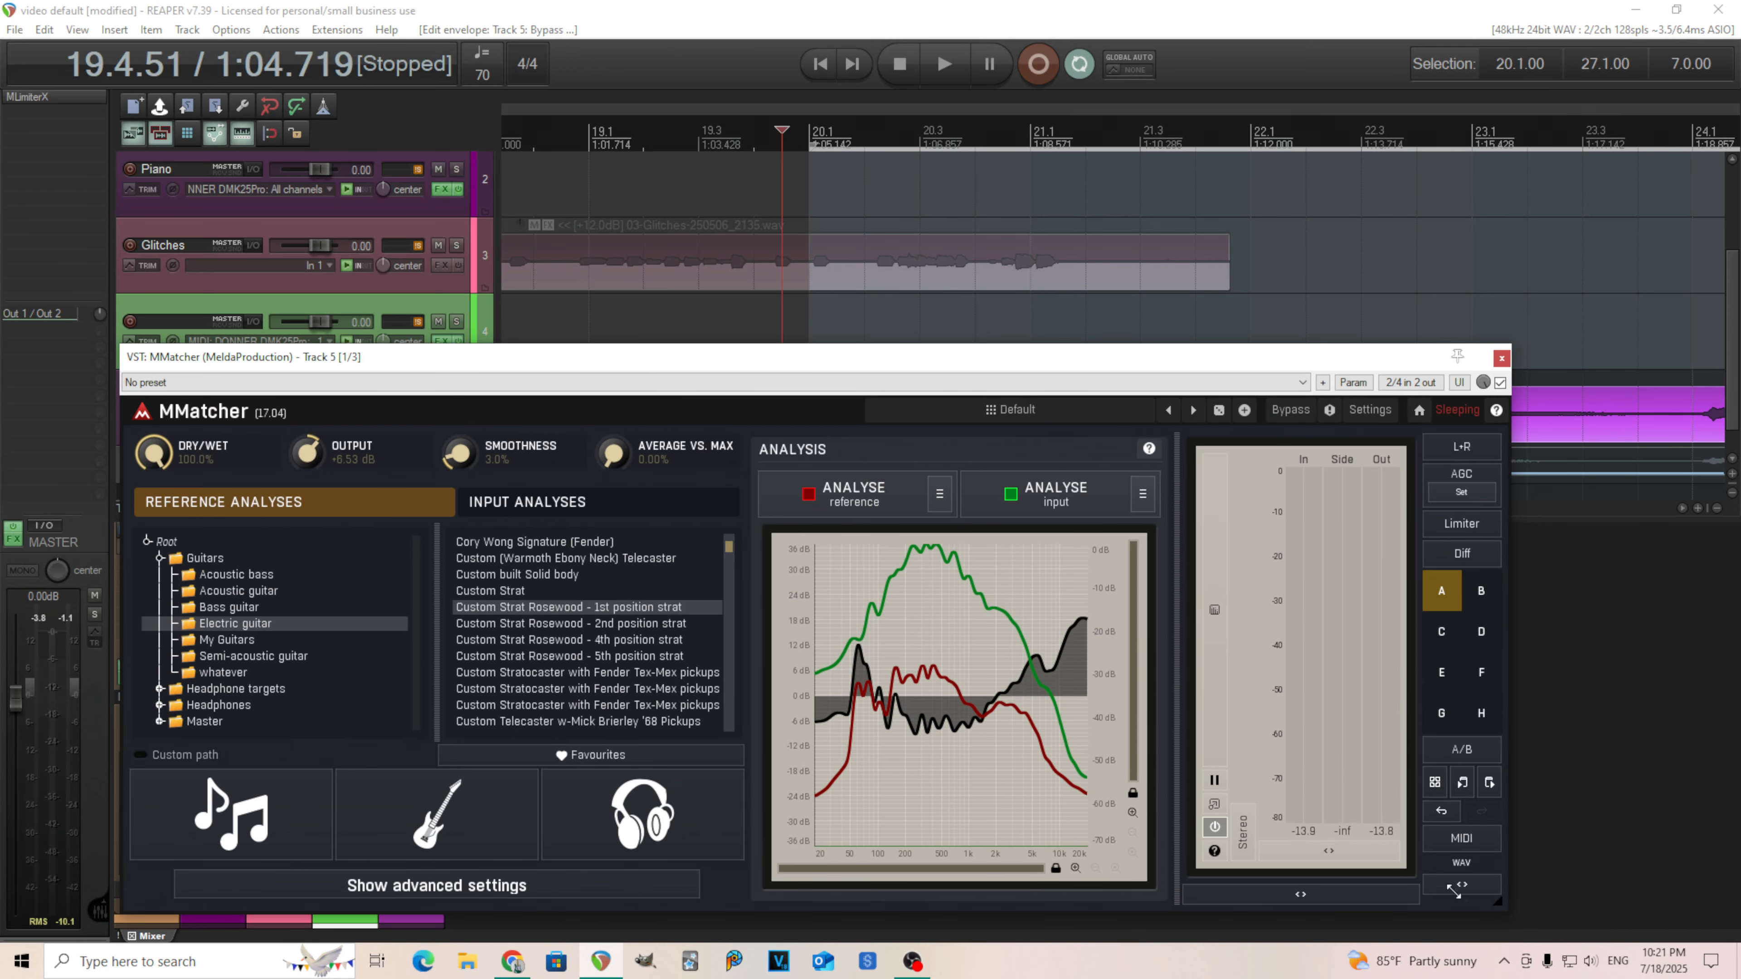
{"action": "left_click_drag", "start_coordinate": [1340, 367], "coordinate": [1367, 523]}
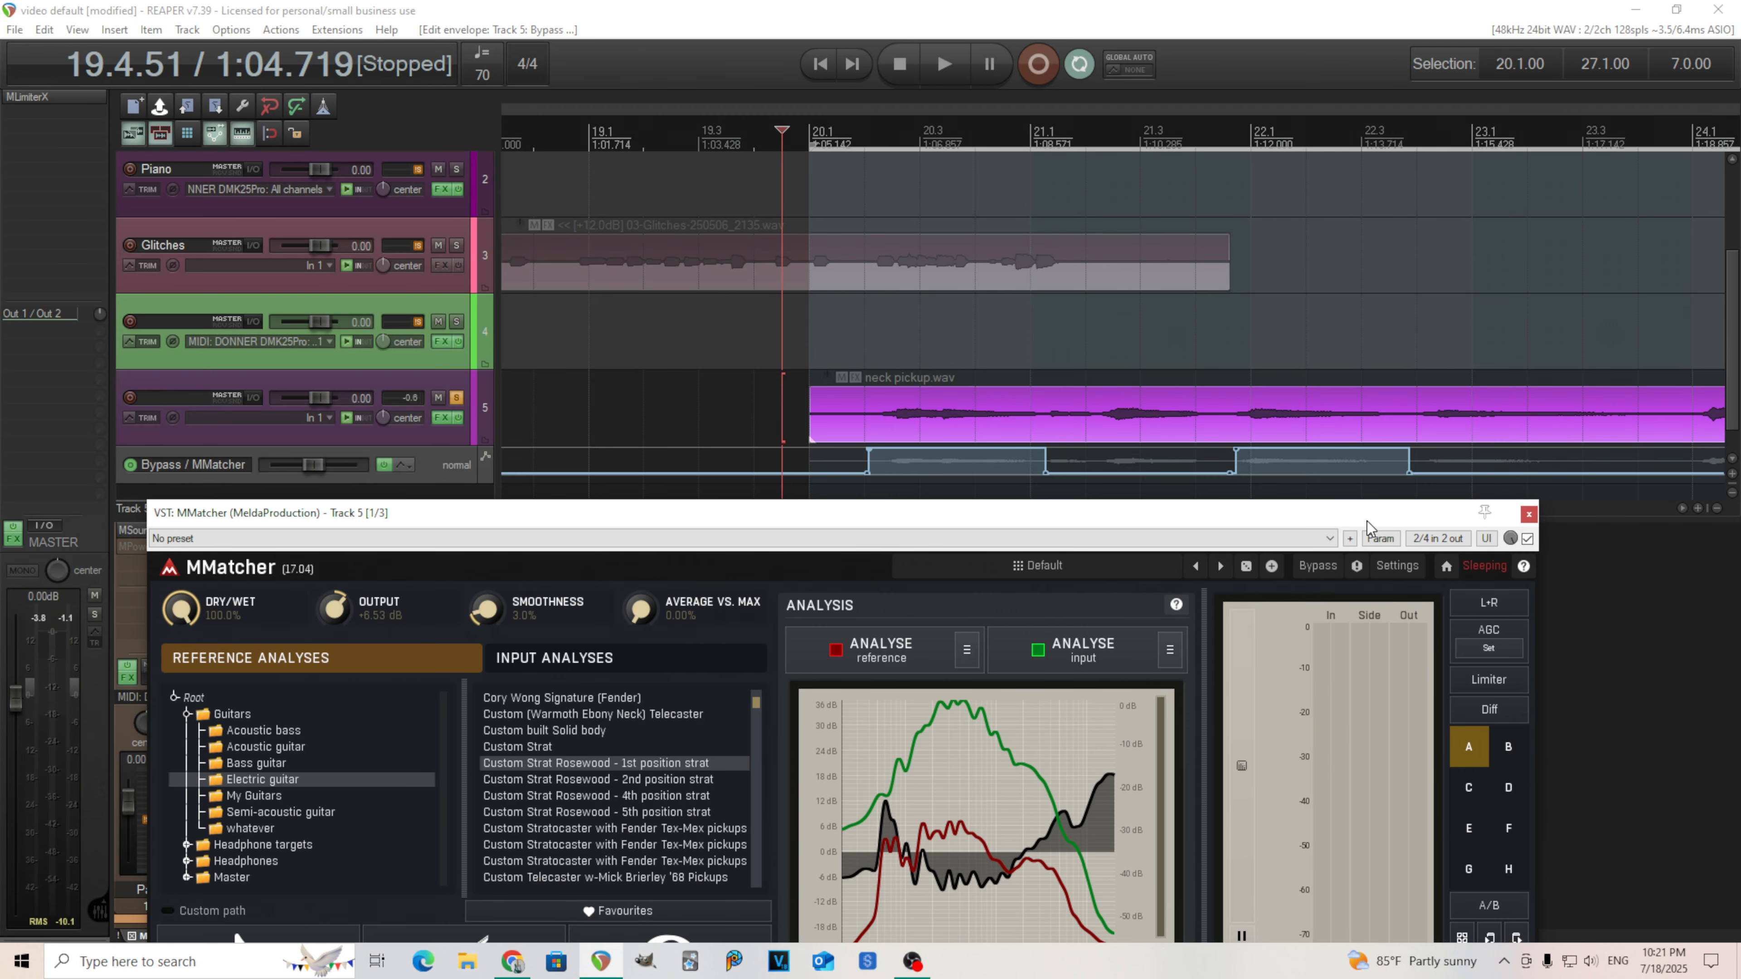
Play from the start of the neck pickup item and stop to audition the bypass automation.
{"action": "left_click", "coordinate": [839, 153]}
{"action": "key", "text": "space"}
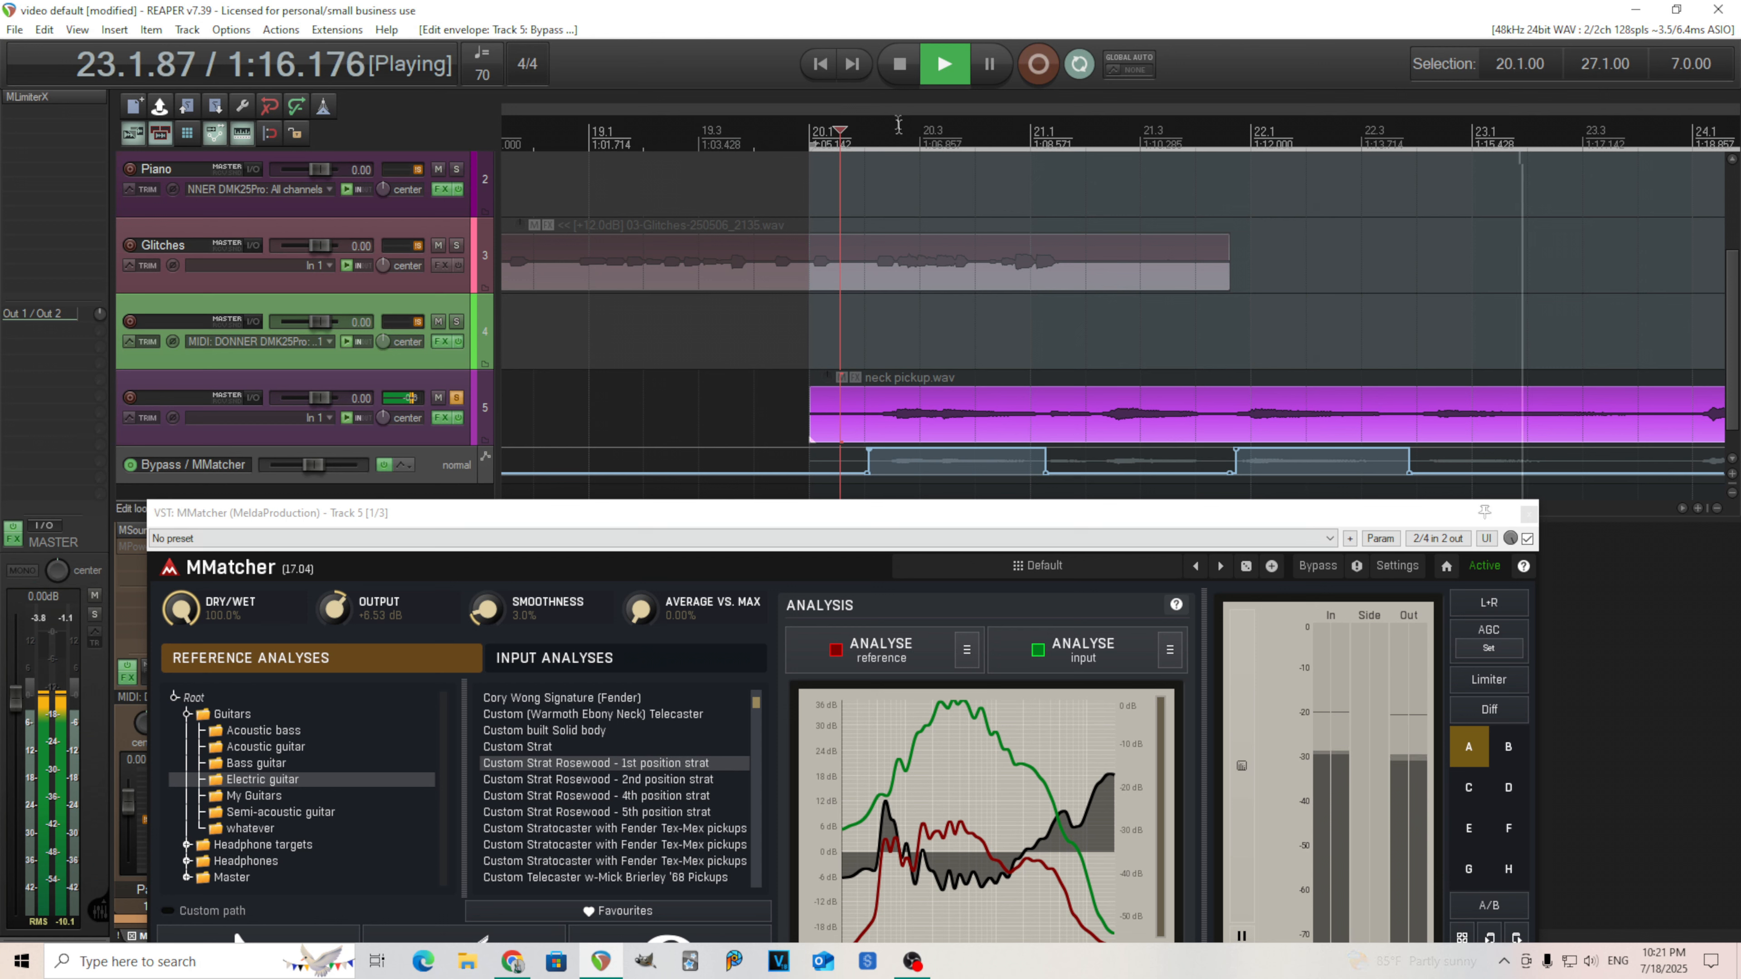
{"action": "left_click", "coordinate": [898, 66]}
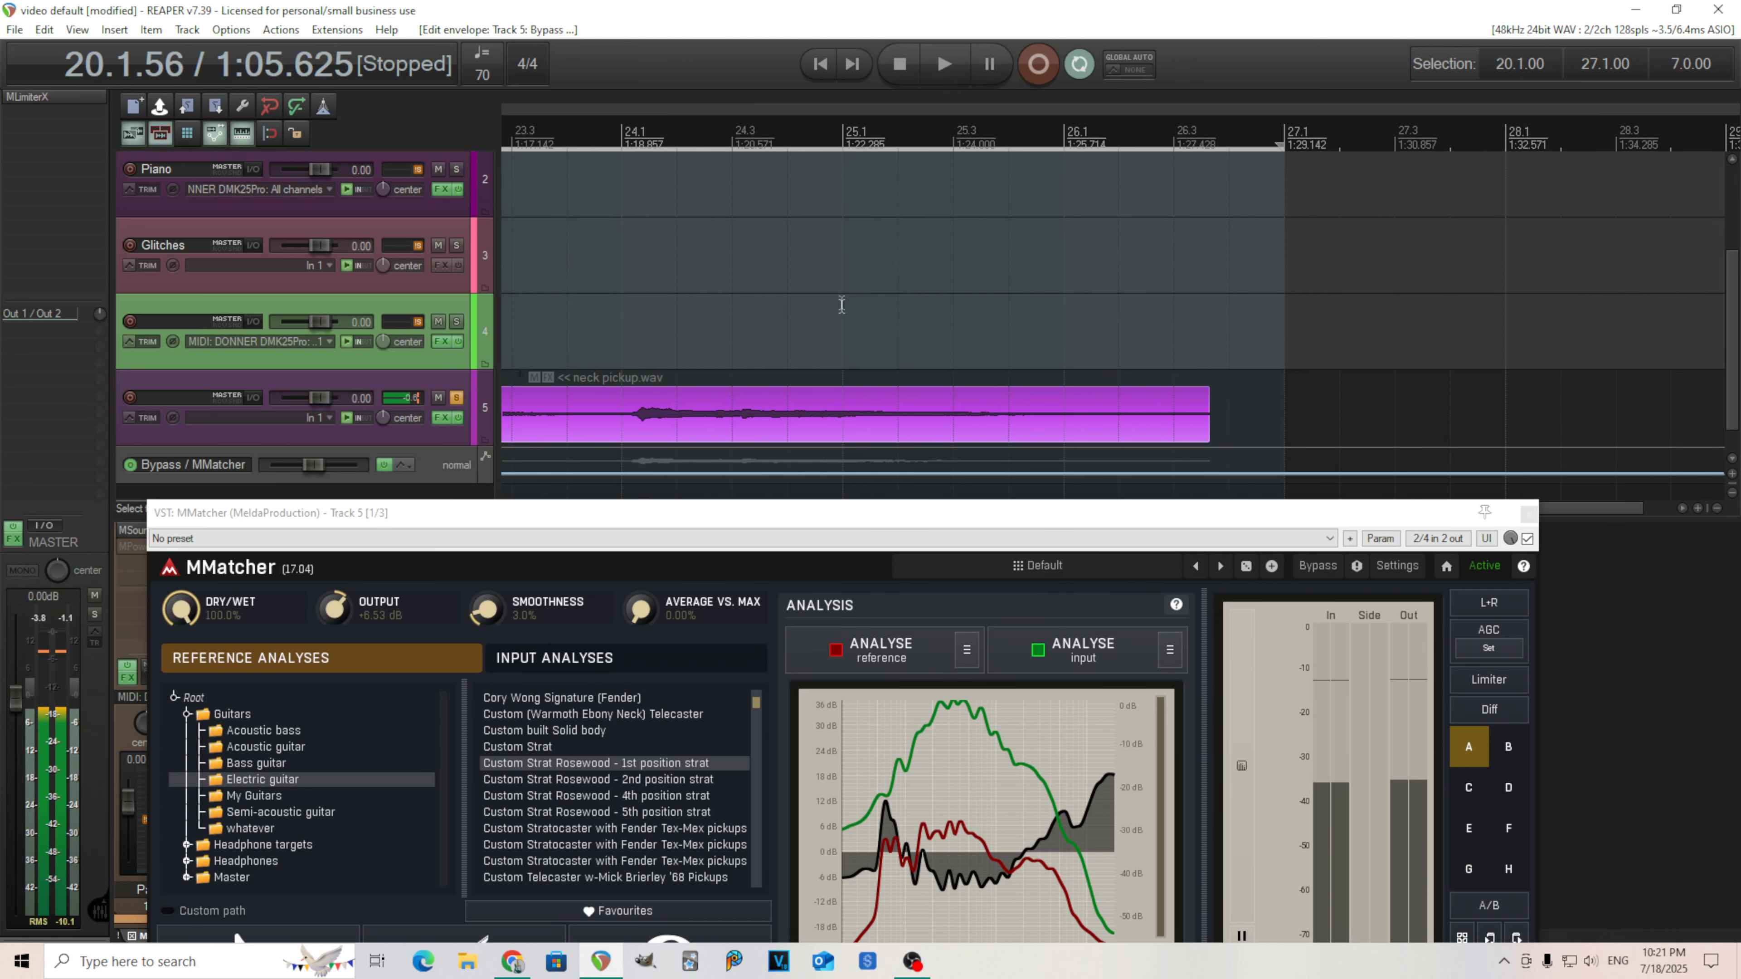
Remove the Bypass automation envelope from track 5.
{"action": "scroll", "coordinate": [842, 305], "scroll_direction": "down", "scroll_amount": 4}
{"action": "scroll", "coordinate": [1218, 331], "scroll_direction": "up", "scroll_amount": 2}
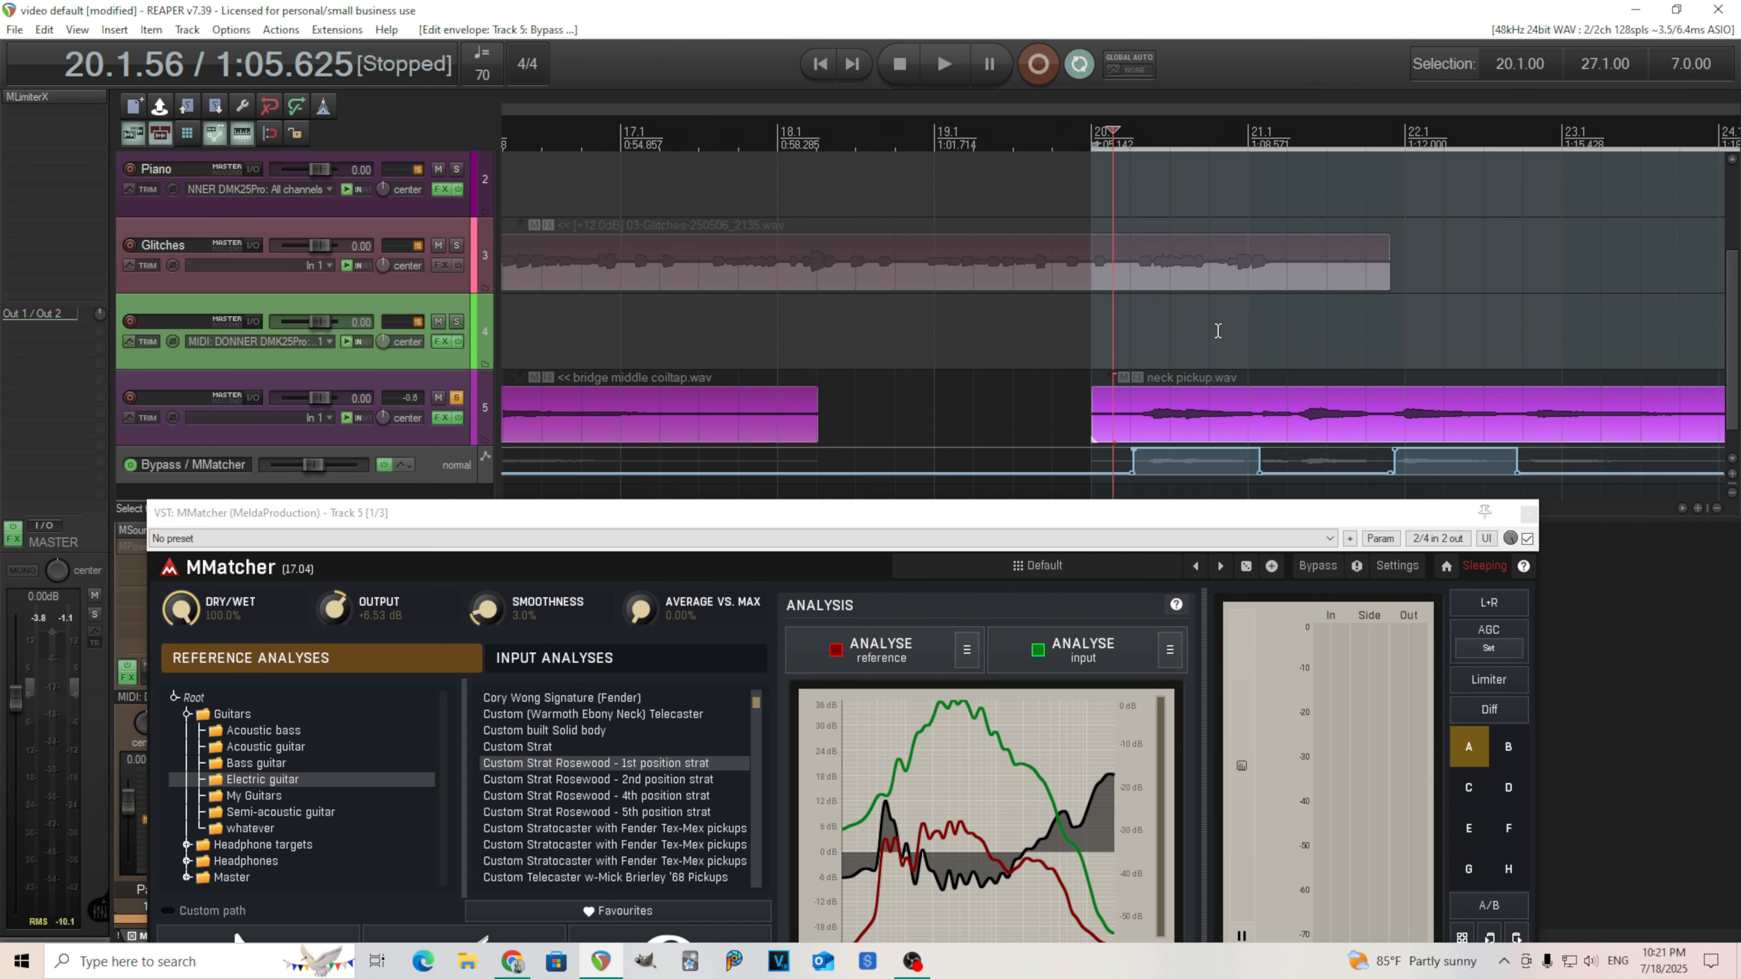
{"action": "scroll", "coordinate": [1287, 432], "scroll_direction": "up", "scroll_amount": 1}
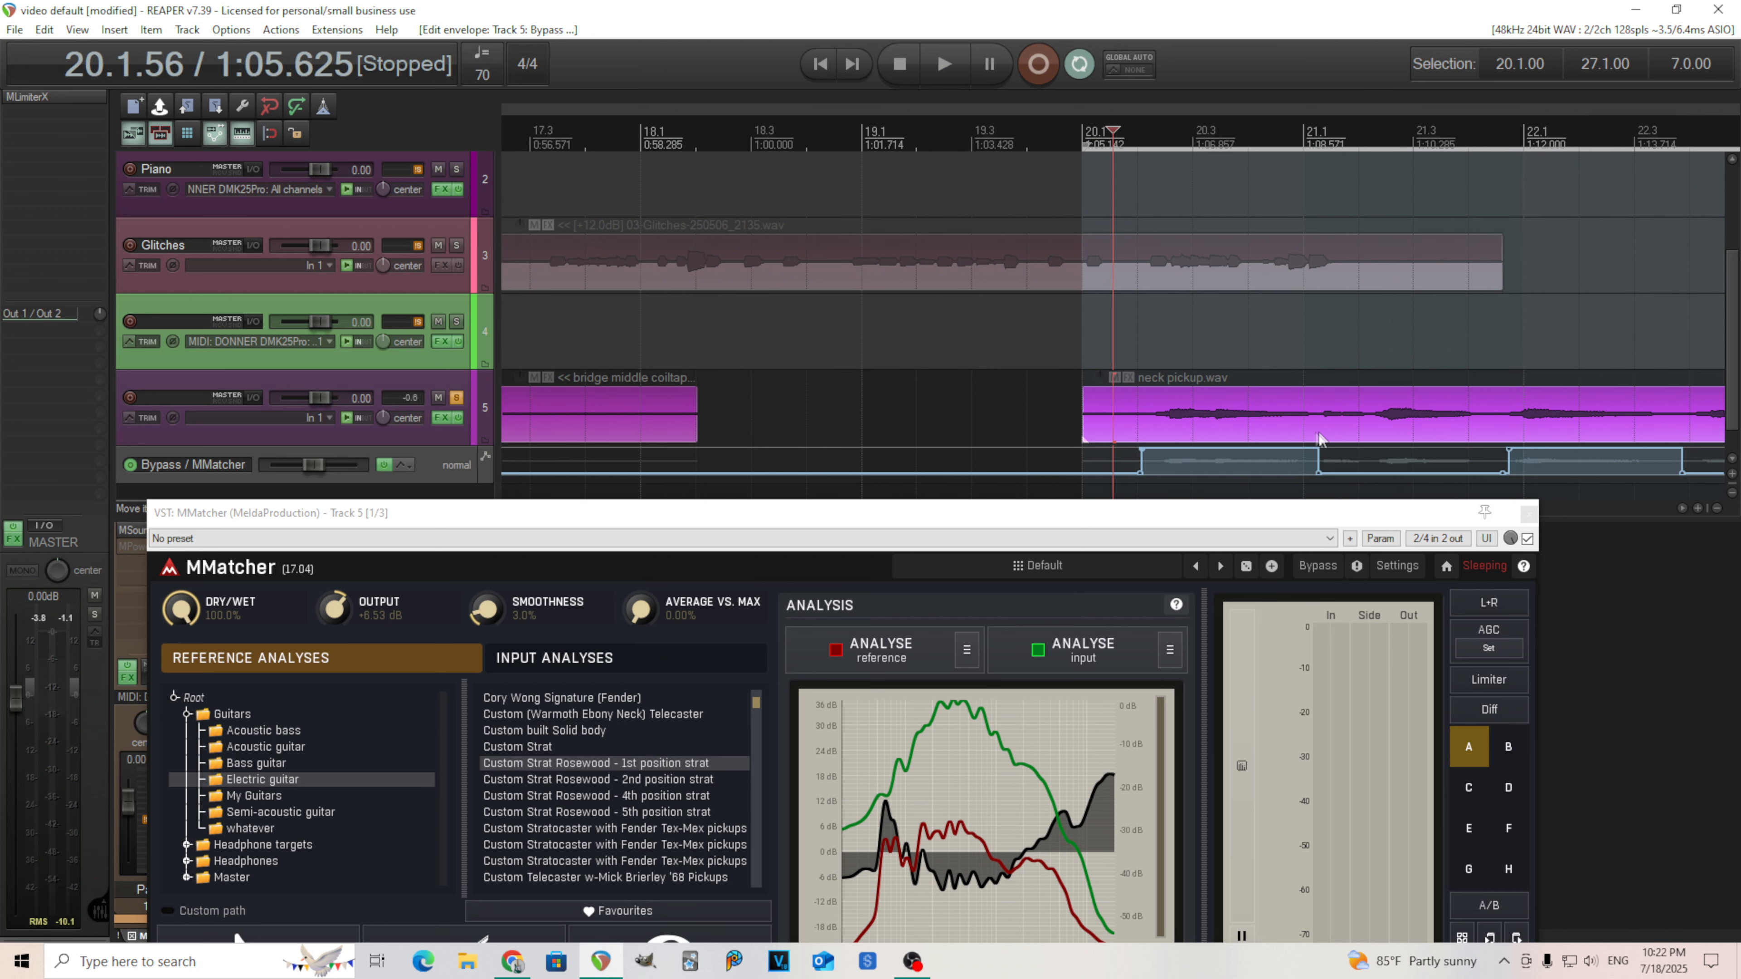
{"action": "scroll", "coordinate": [1320, 439], "scroll_direction": "up", "scroll_amount": 2}
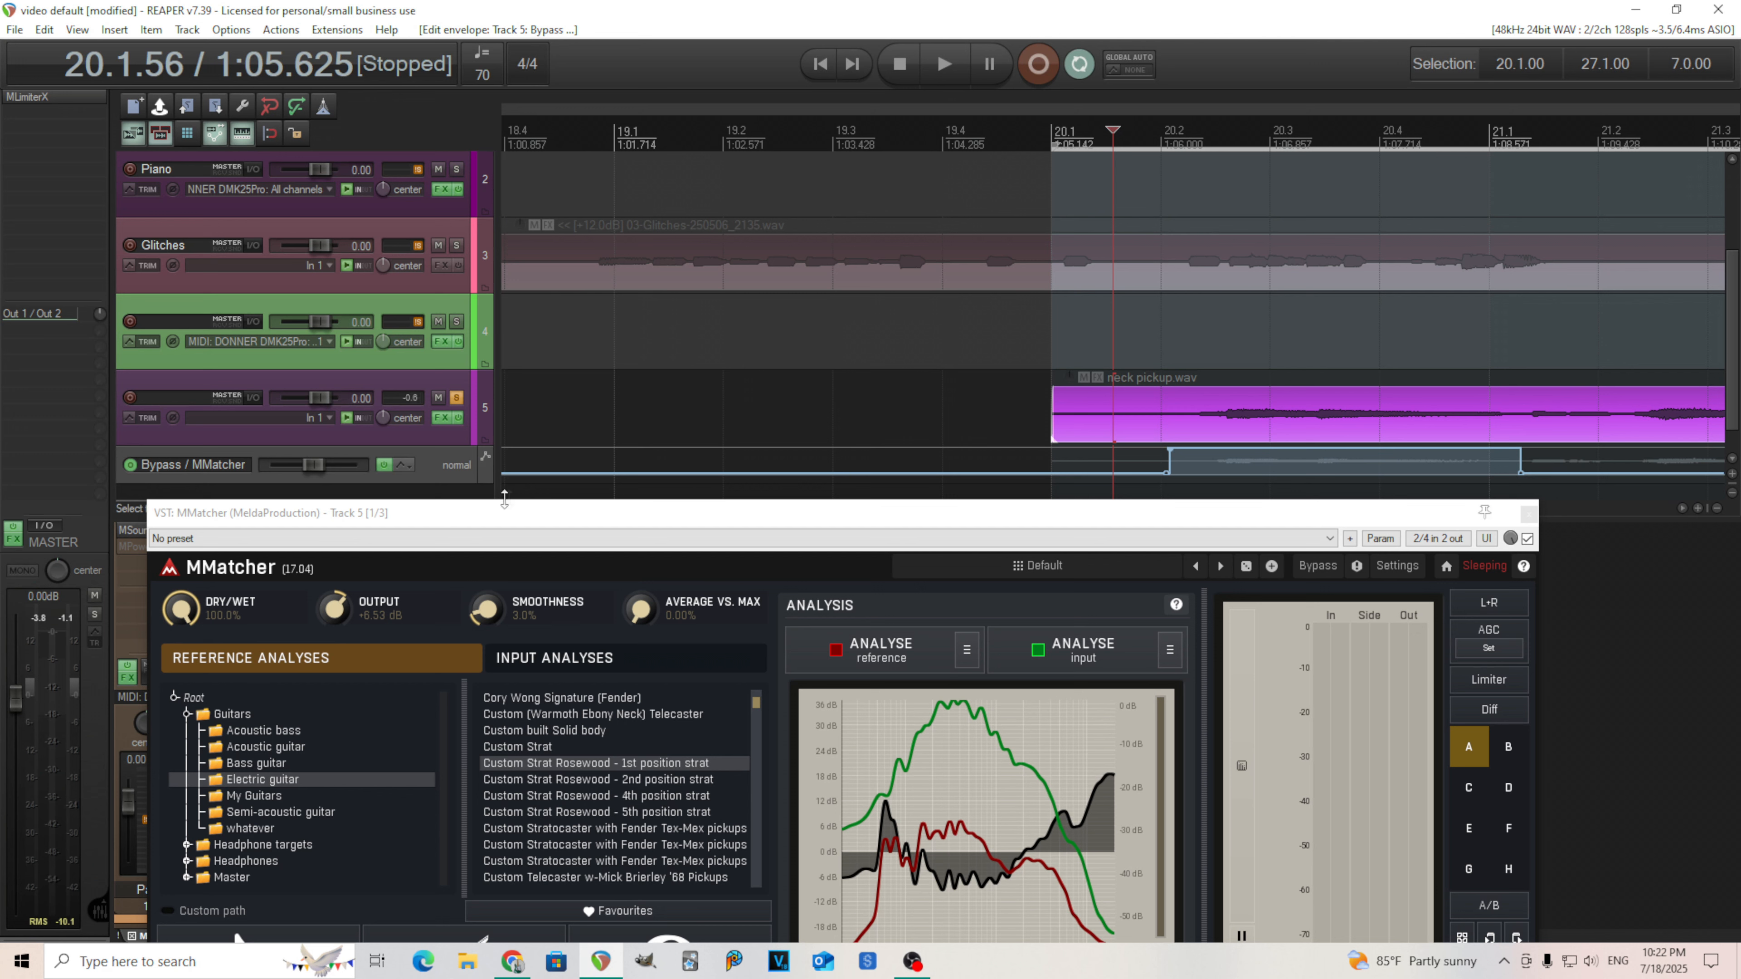
{"action": "left_click", "coordinate": [431, 479]}
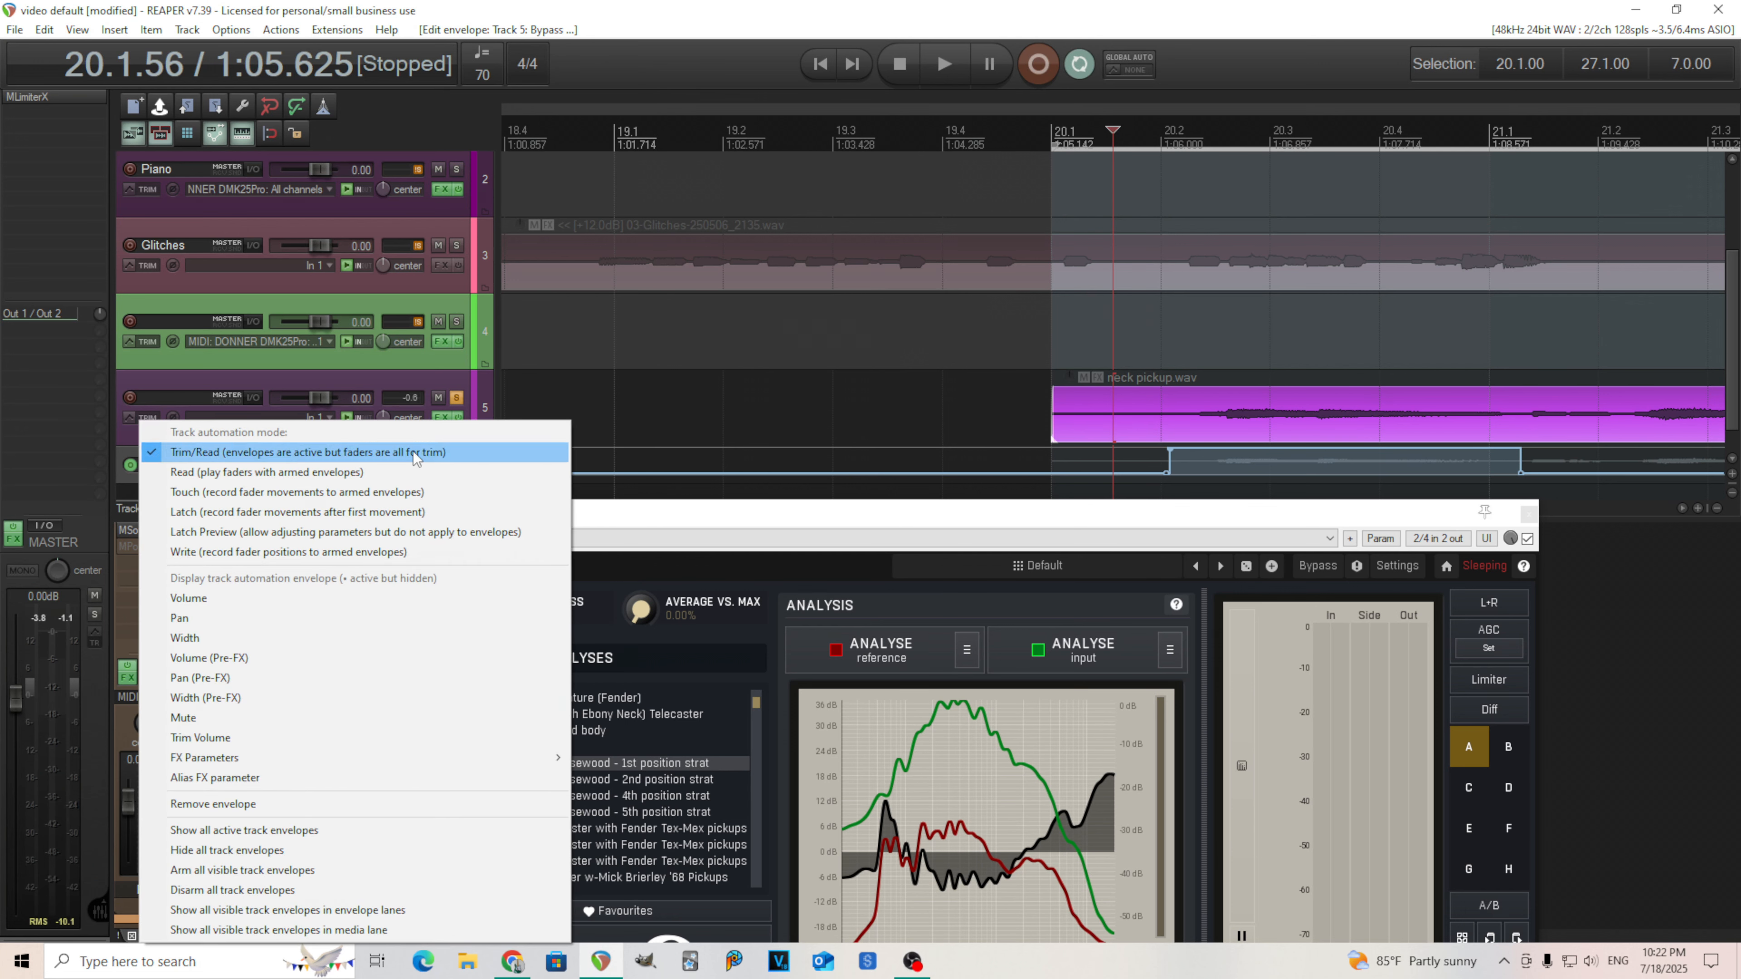
{"action": "left_click", "coordinate": [364, 803]}
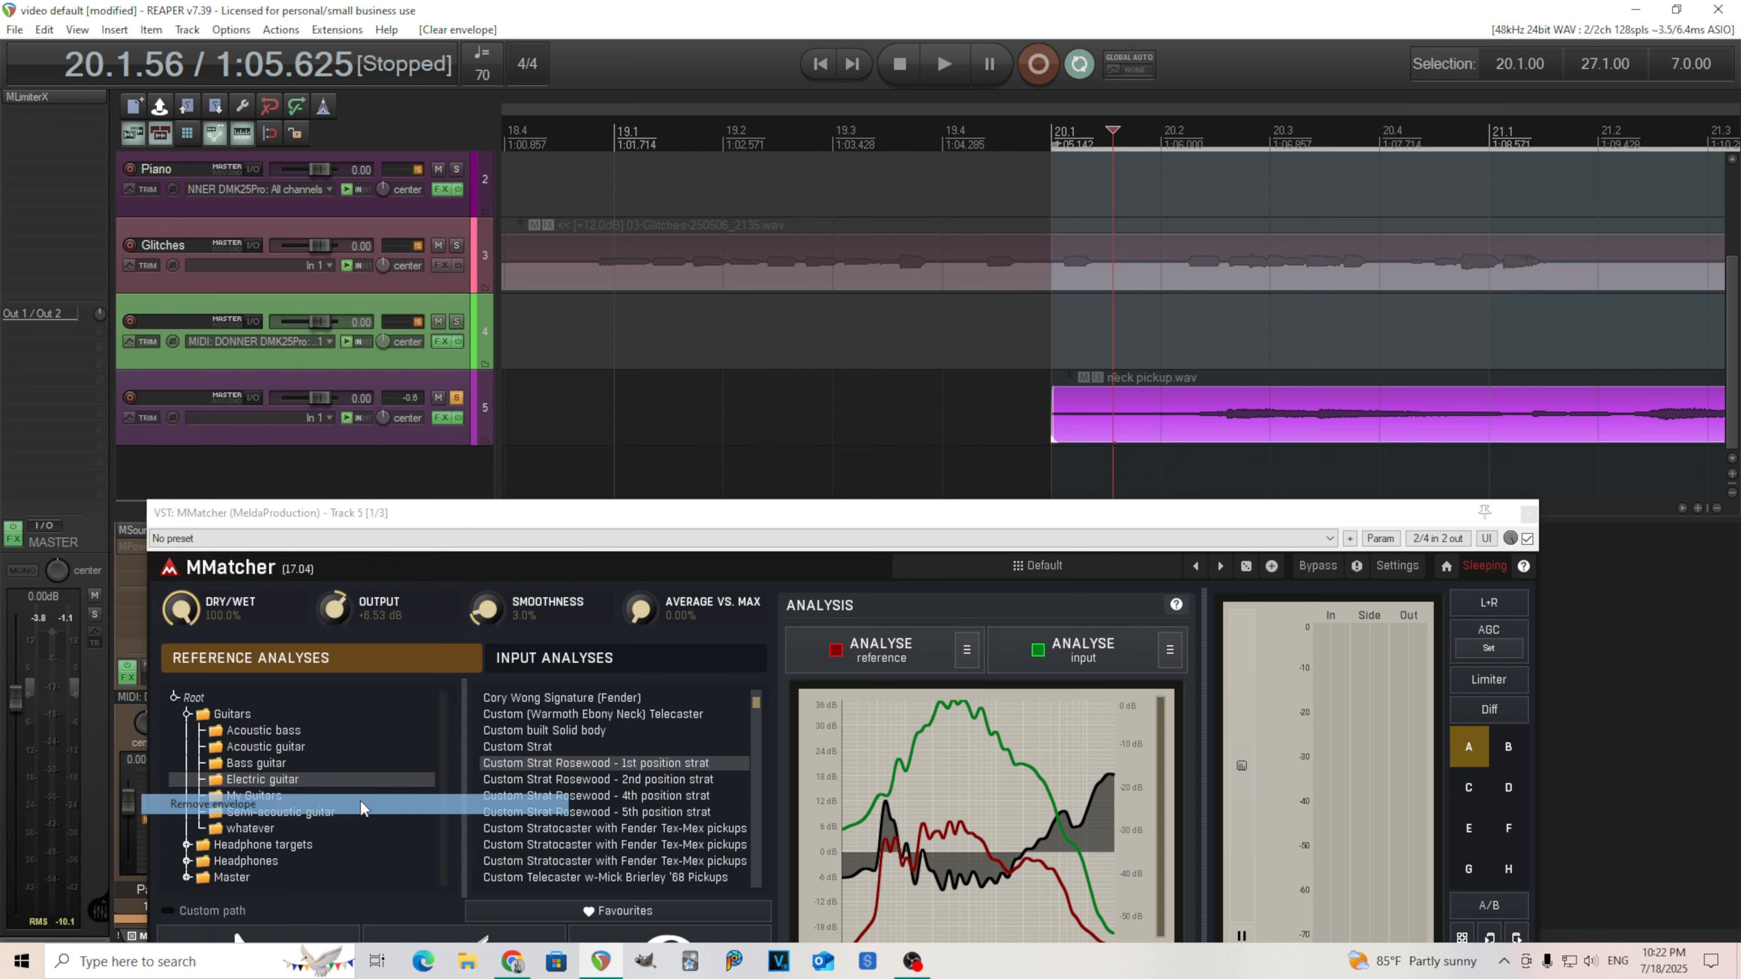
Move the MMatcher window back up over the tracks.
{"action": "left_click_drag", "start_coordinate": [1126, 524], "coordinate": [1144, 476]}
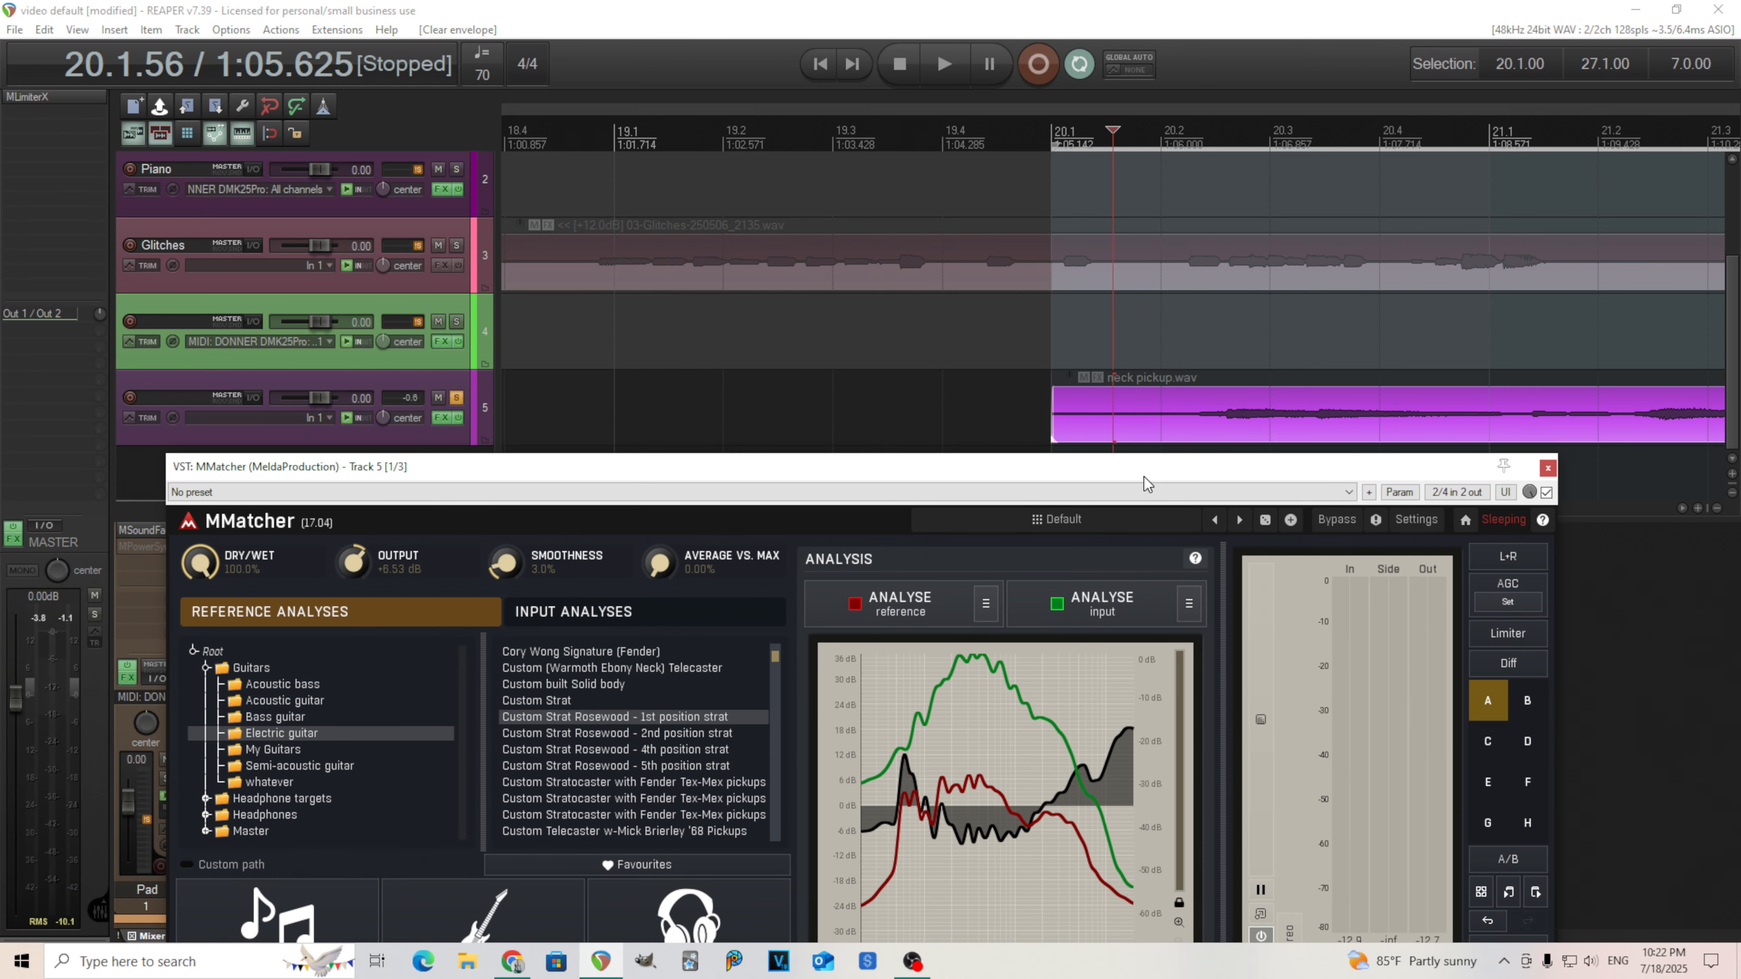
{"action": "left_click_drag", "start_coordinate": [1143, 476], "coordinate": [1176, 497]}
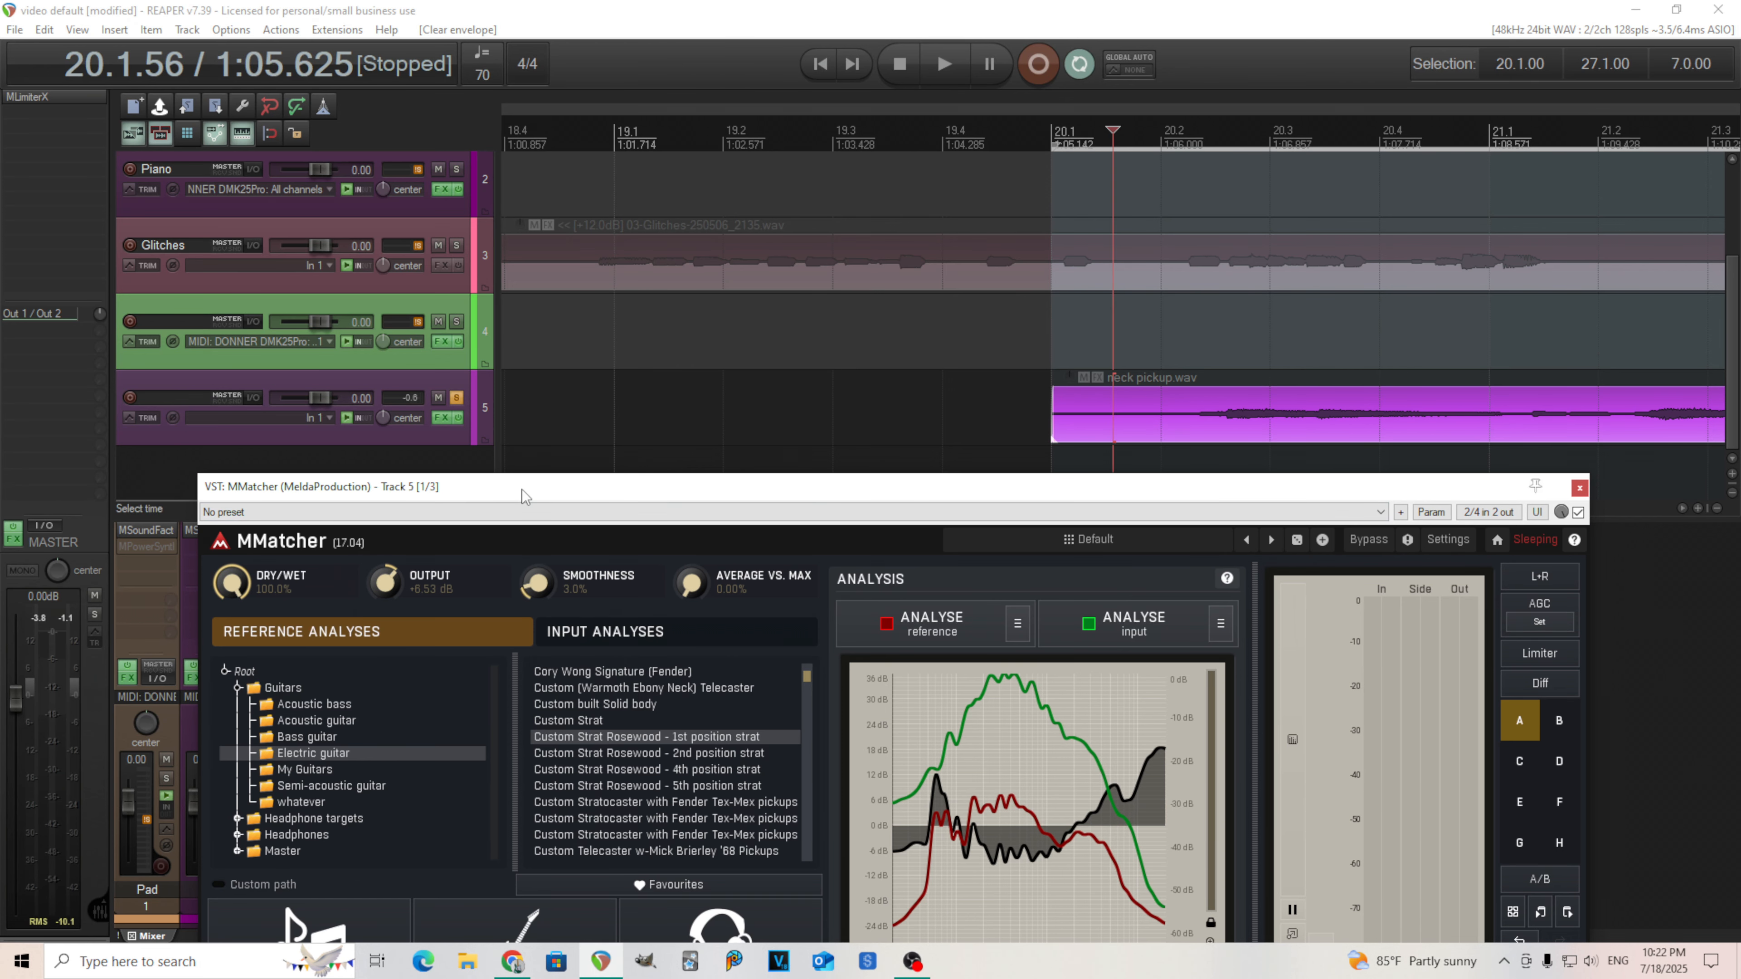
{"action": "left_click_drag", "start_coordinate": [523, 489], "coordinate": [496, 417]}
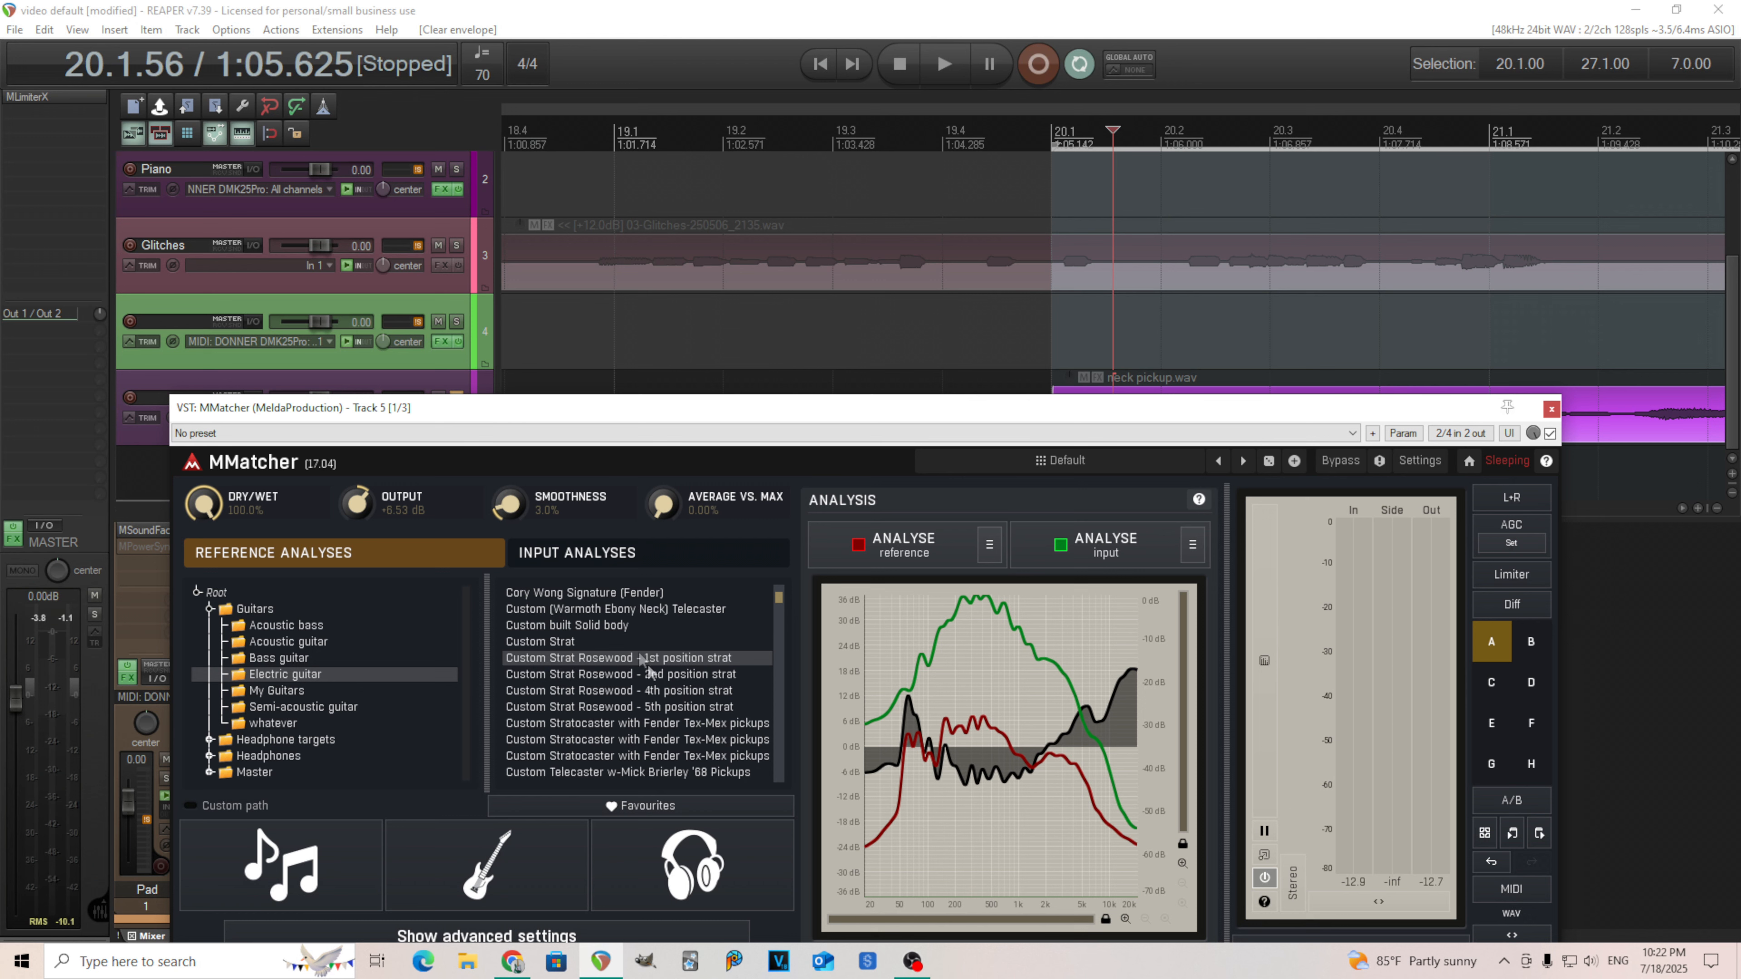
Save the current MMatcher settings as a new preset named "Single coil".
{"action": "left_click", "coordinate": [1083, 464]}
{"action": "left_click", "coordinate": [706, 370]}
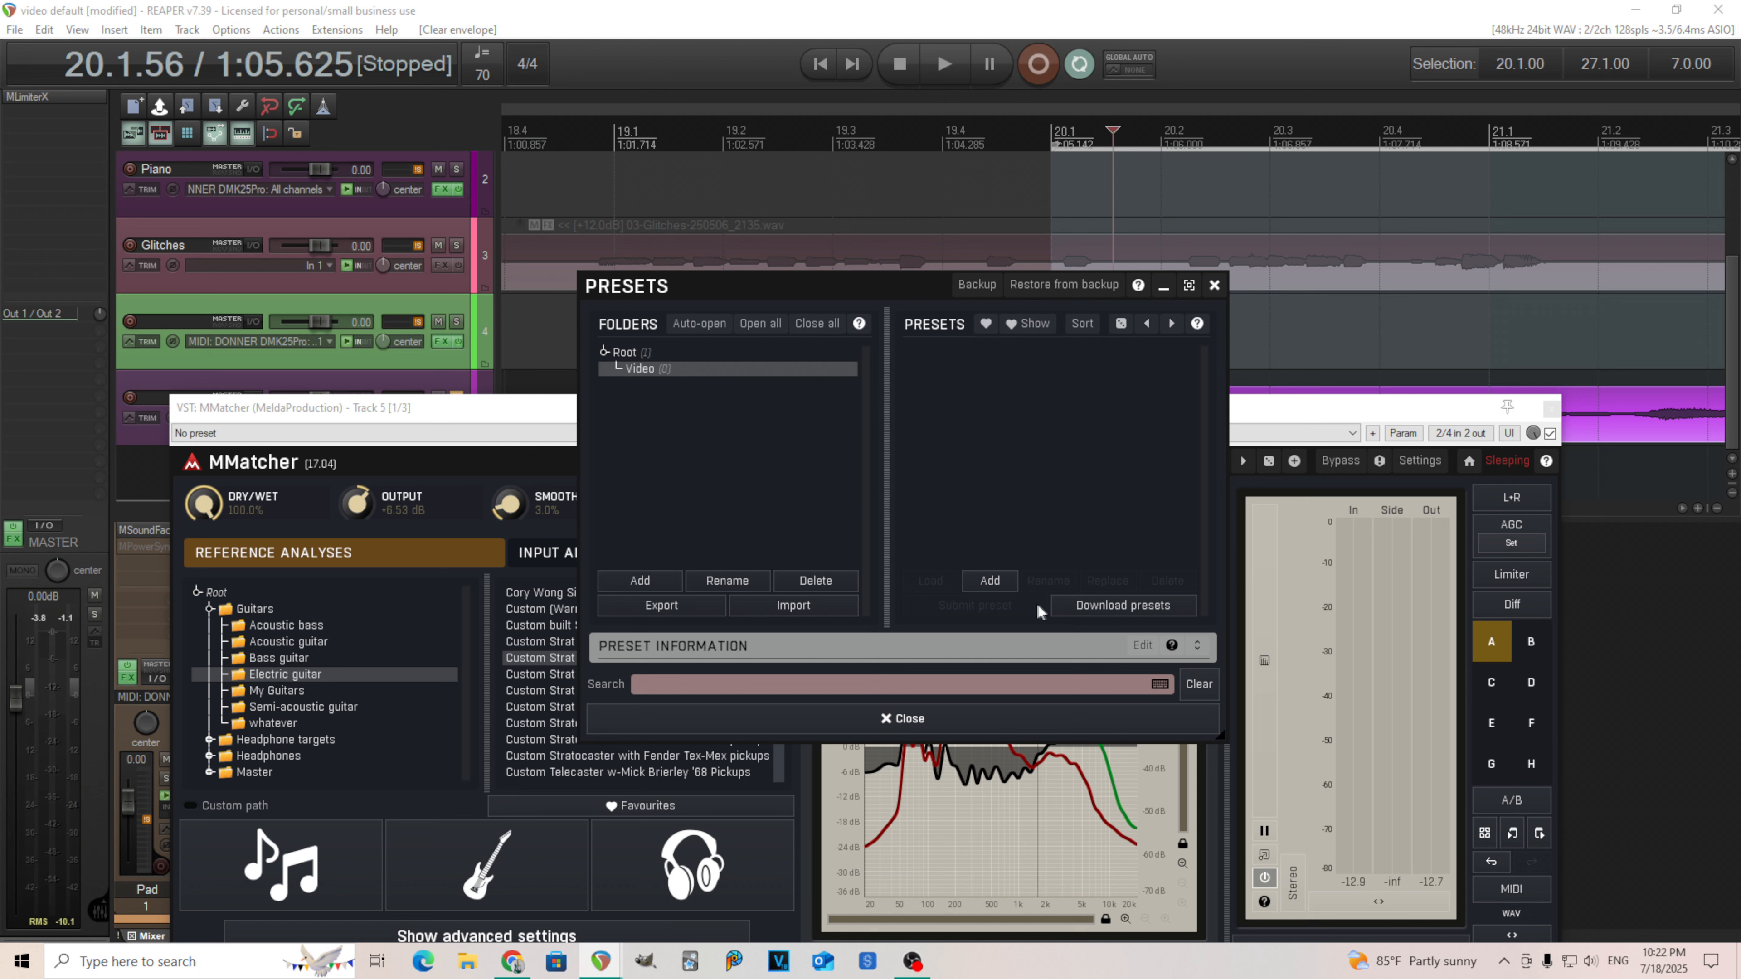
{"action": "left_click", "coordinate": [990, 581]}
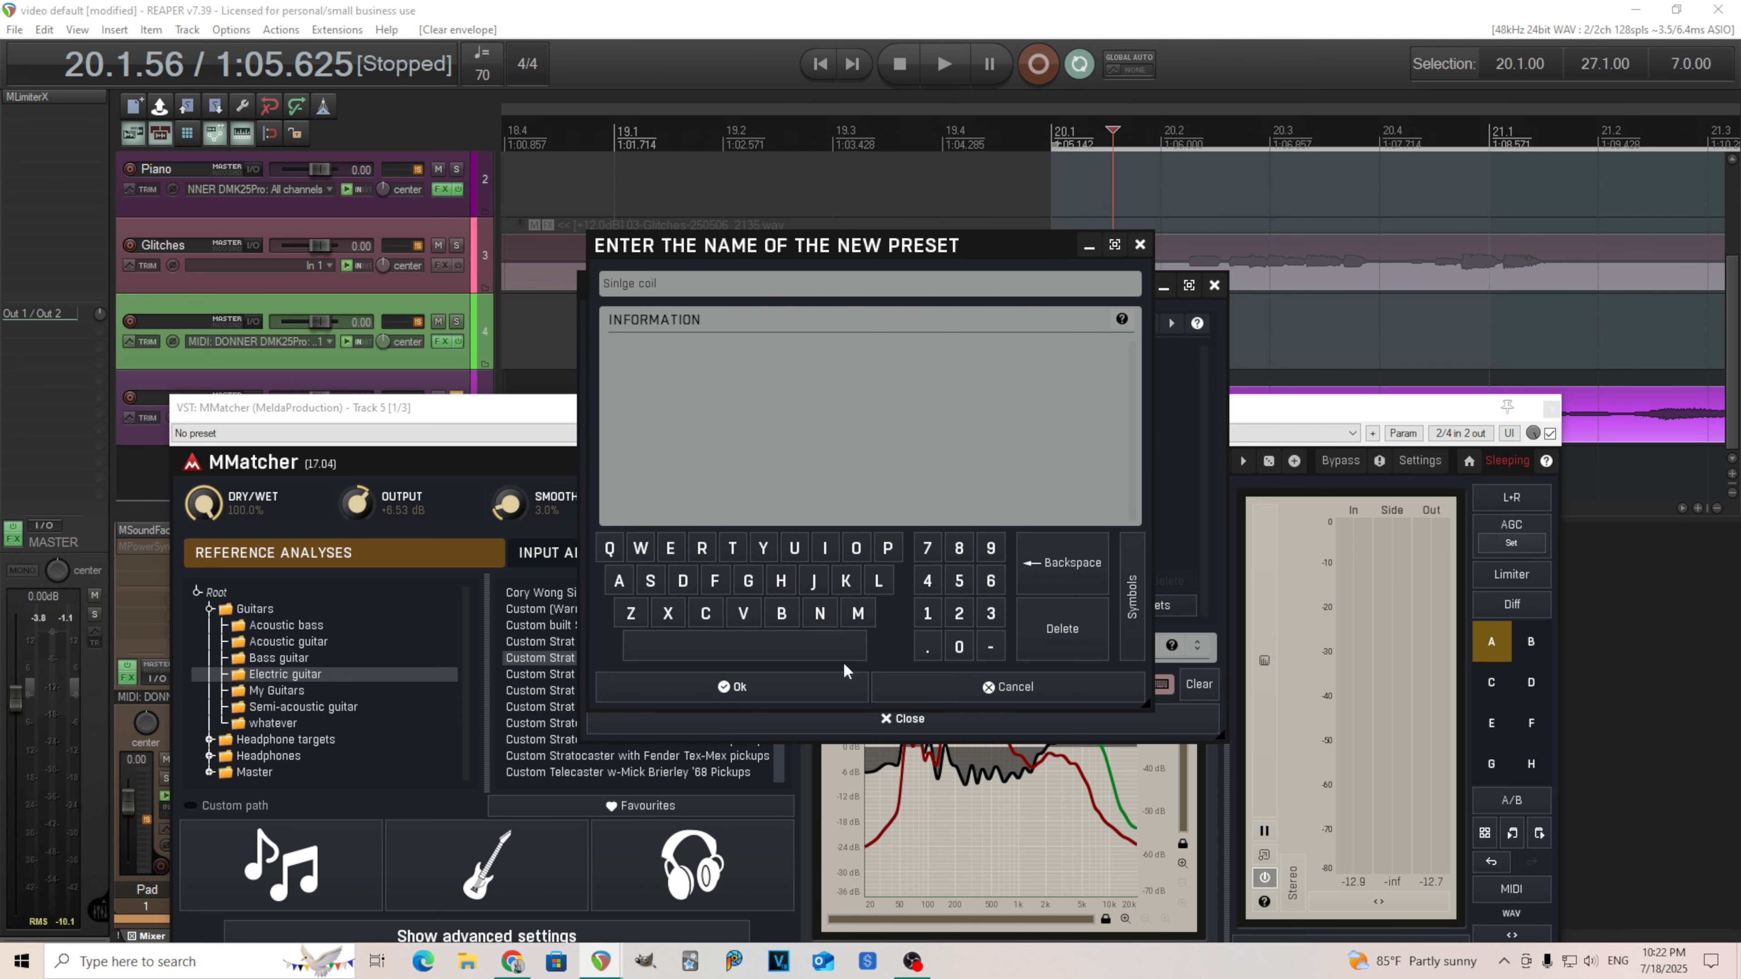
{"action": "left_click", "coordinate": [813, 681]}
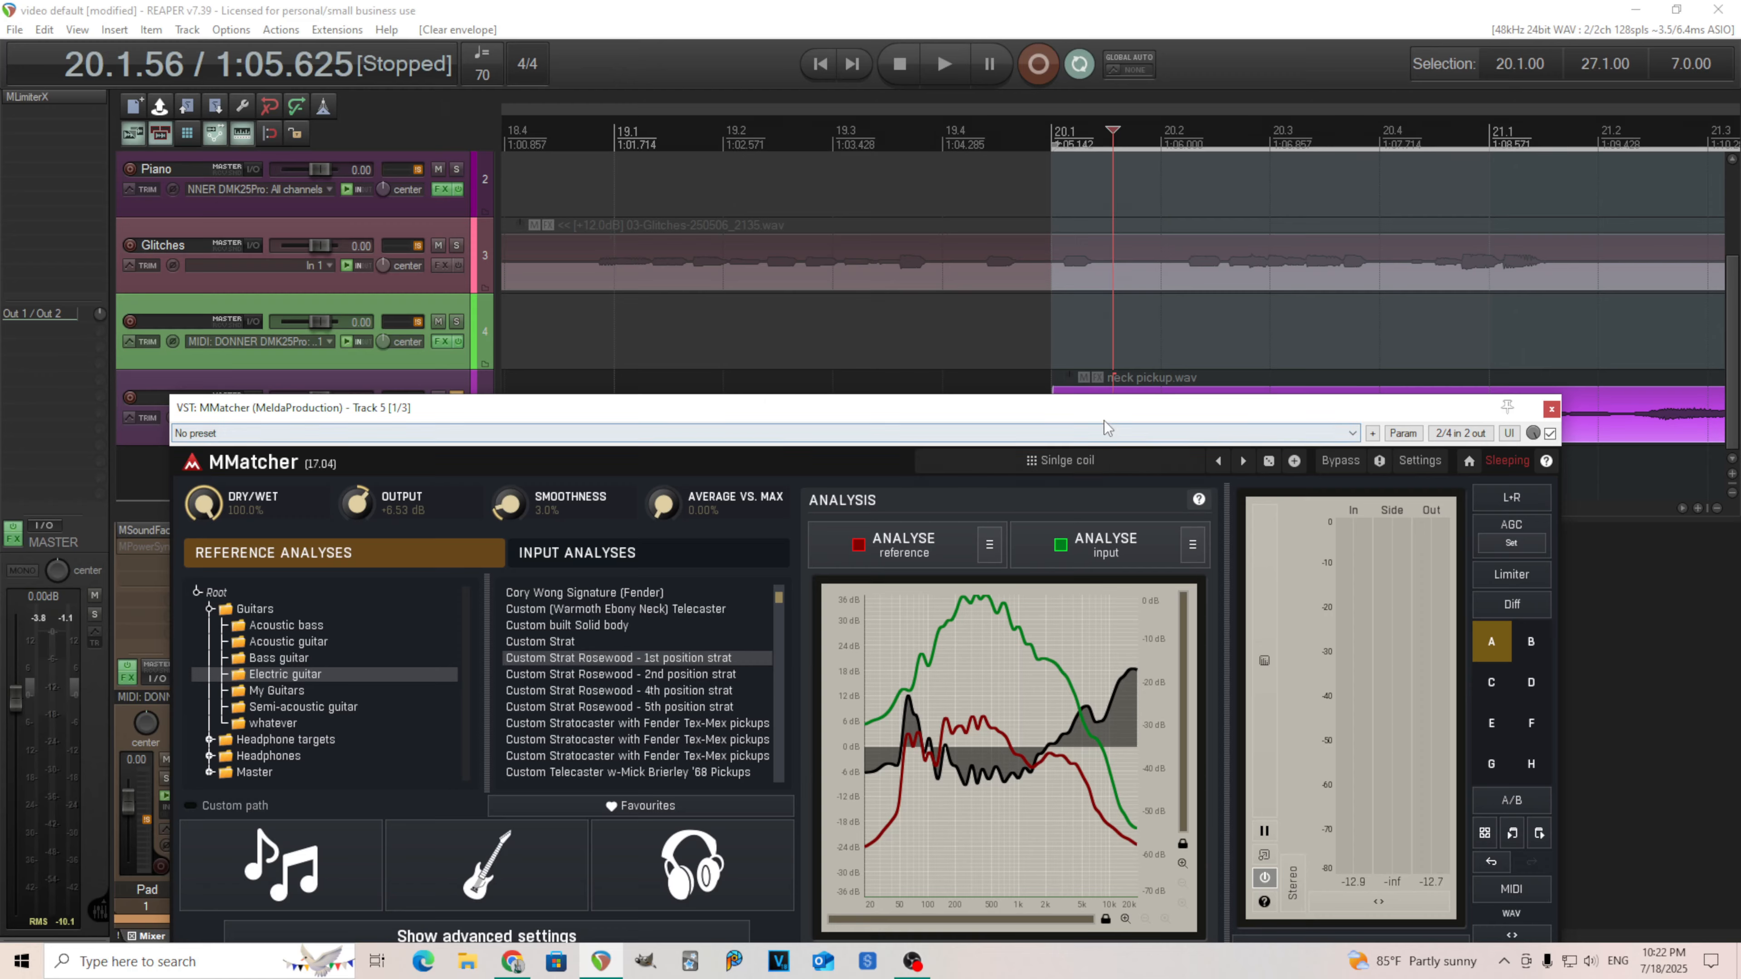
Open the Semi-acoustic guitar reference folder and load the D'Angelico EX-SS analysis.
{"action": "left_click_drag", "start_coordinate": [1105, 407], "coordinate": [1177, 412]}
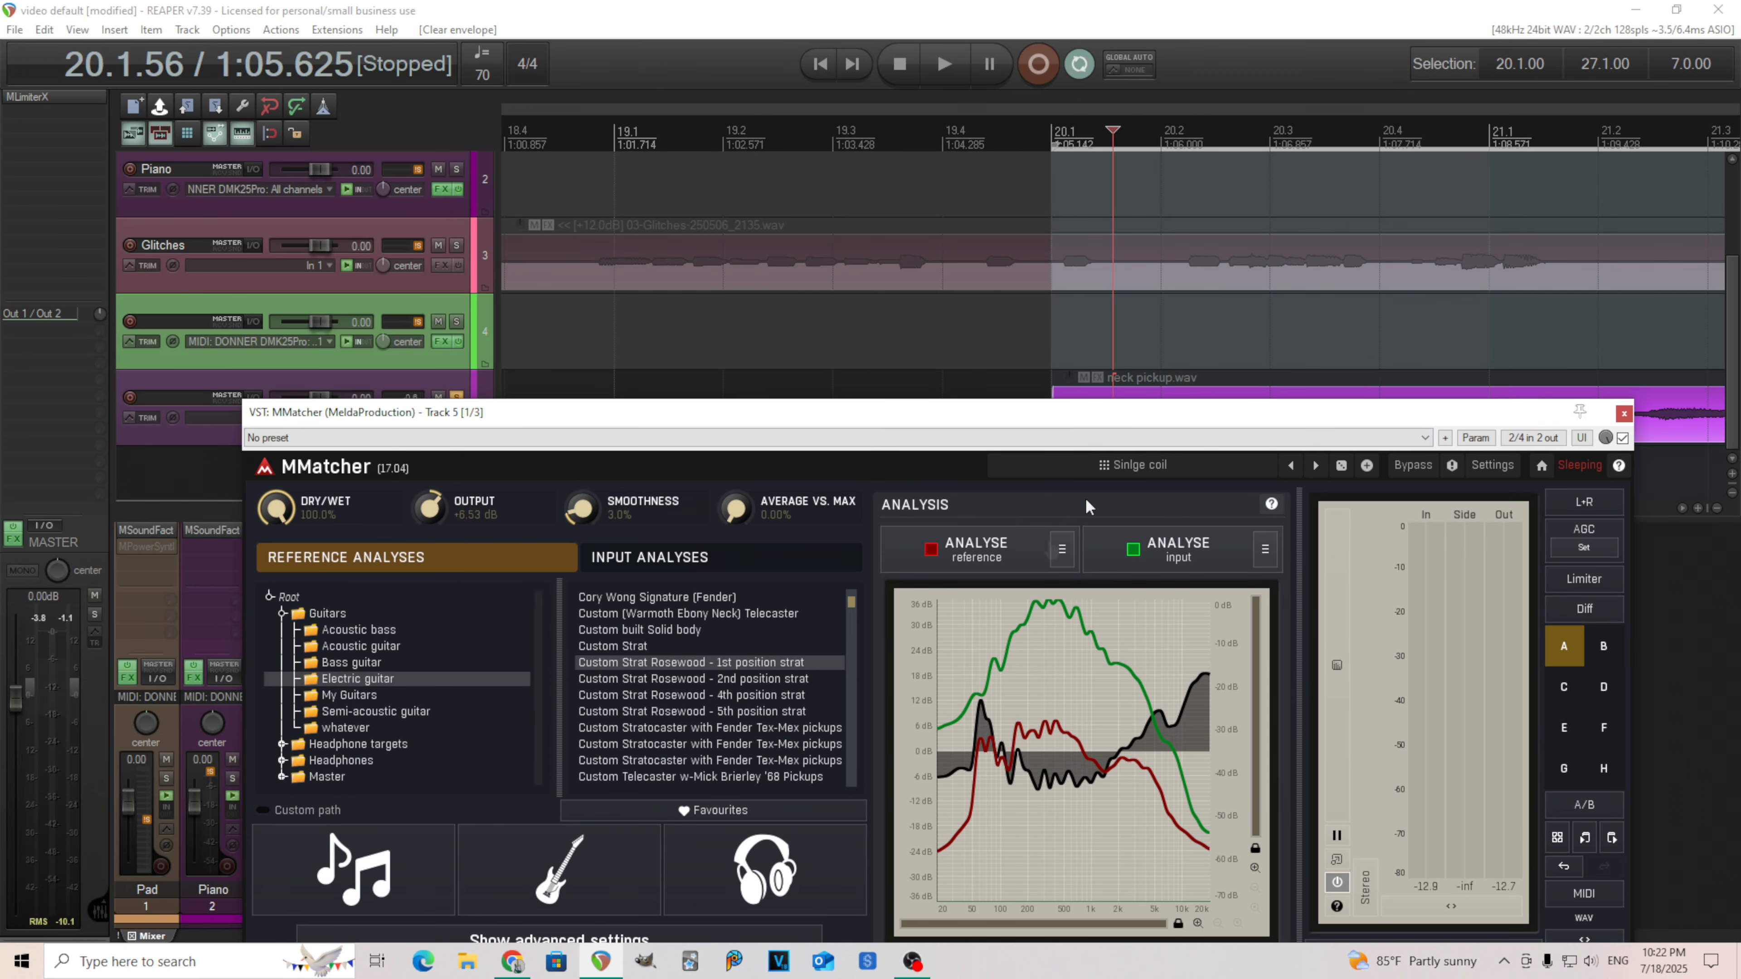
{"action": "left_click_drag", "start_coordinate": [851, 603], "coordinate": [850, 594]}
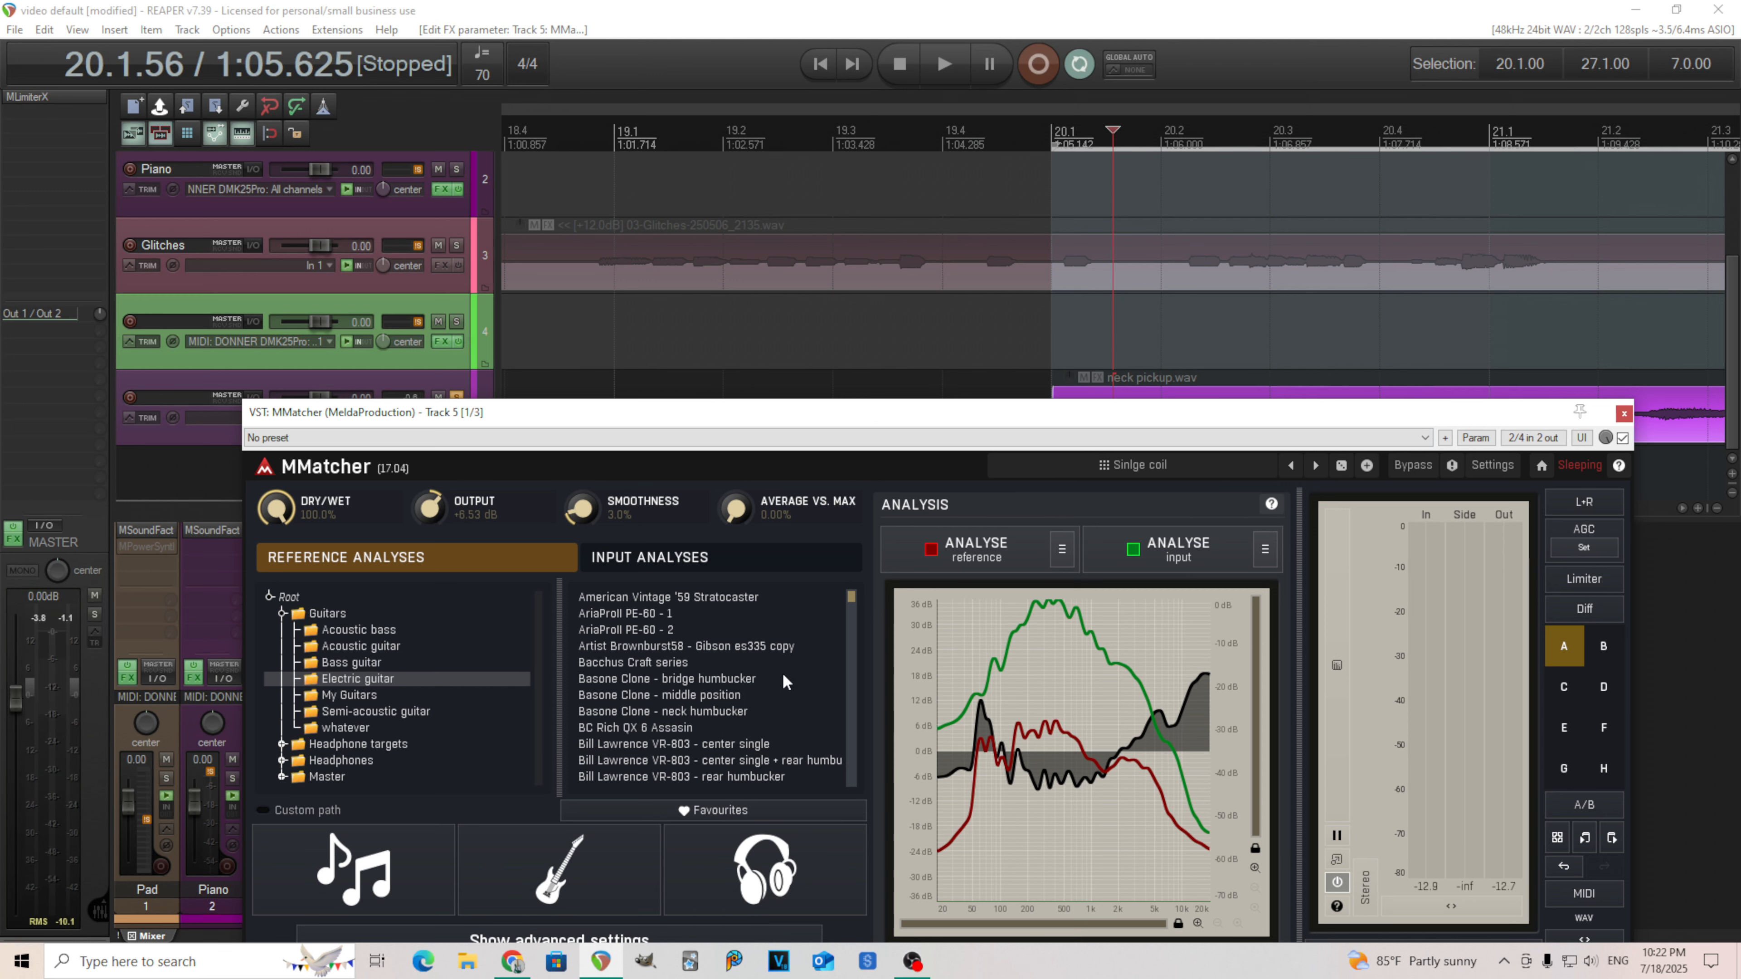
{"action": "scroll", "coordinate": [785, 681], "scroll_direction": "down", "scroll_amount": 3}
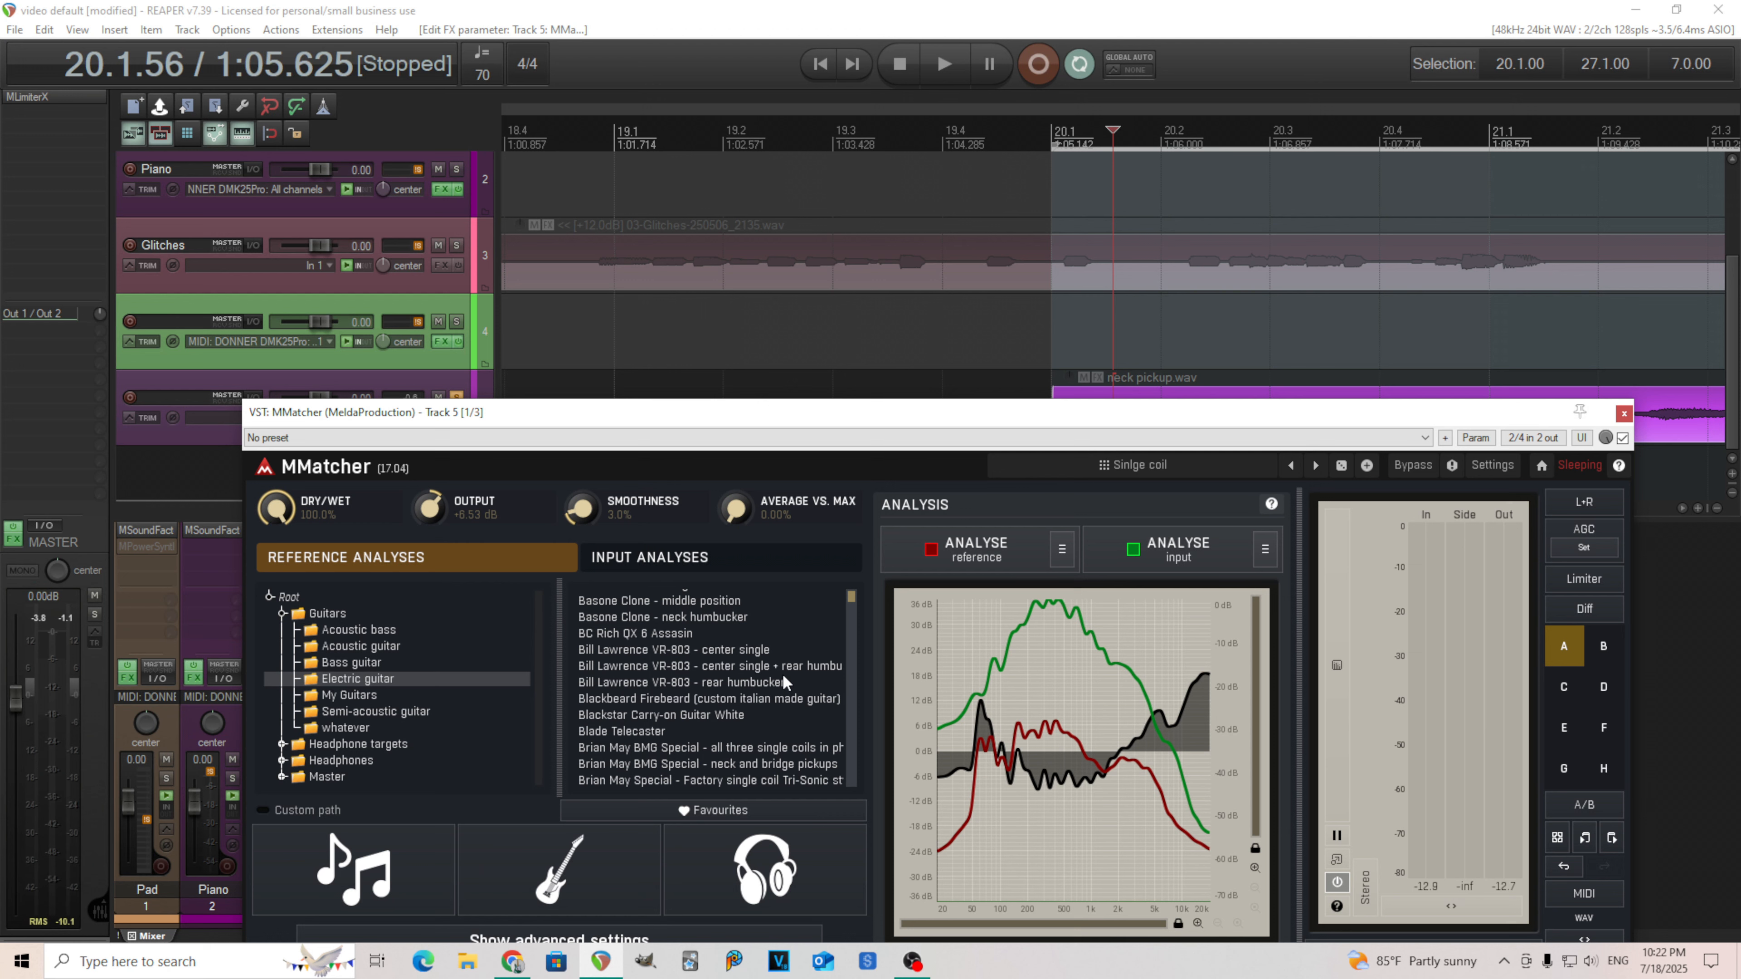
{"action": "left_click", "coordinate": [397, 717]}
{"action": "scroll", "coordinate": [643, 678], "scroll_direction": "down", "scroll_amount": 5}
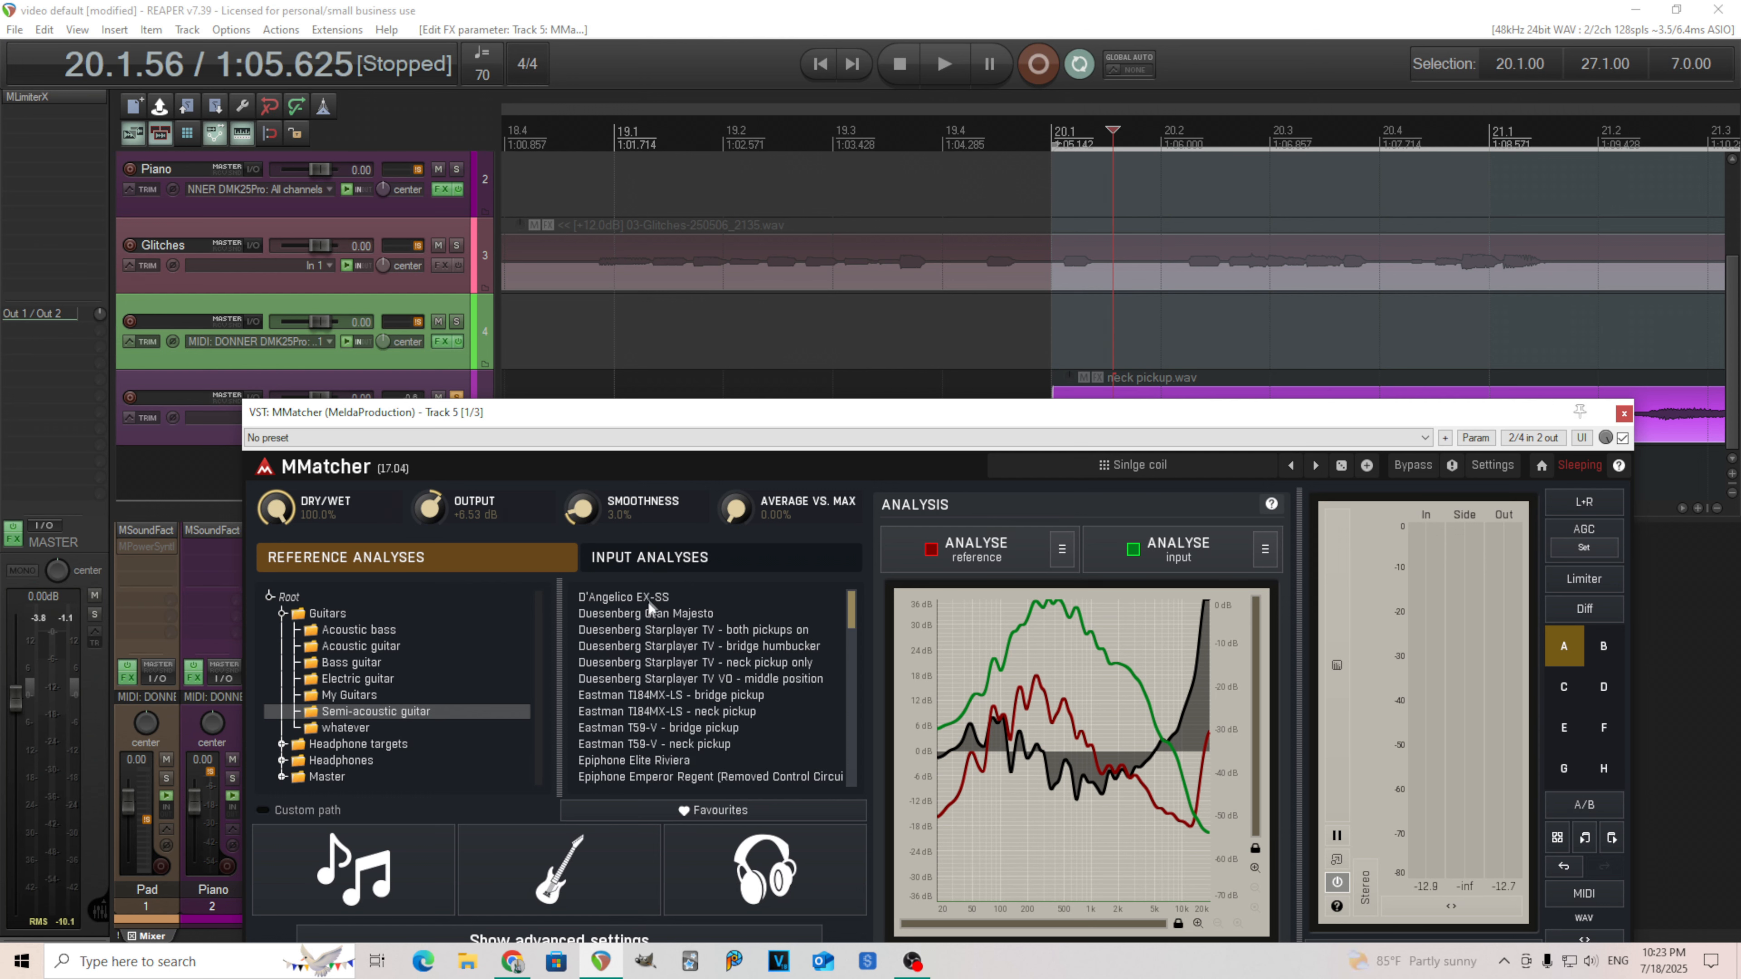
{"action": "left_click", "coordinate": [650, 599]}
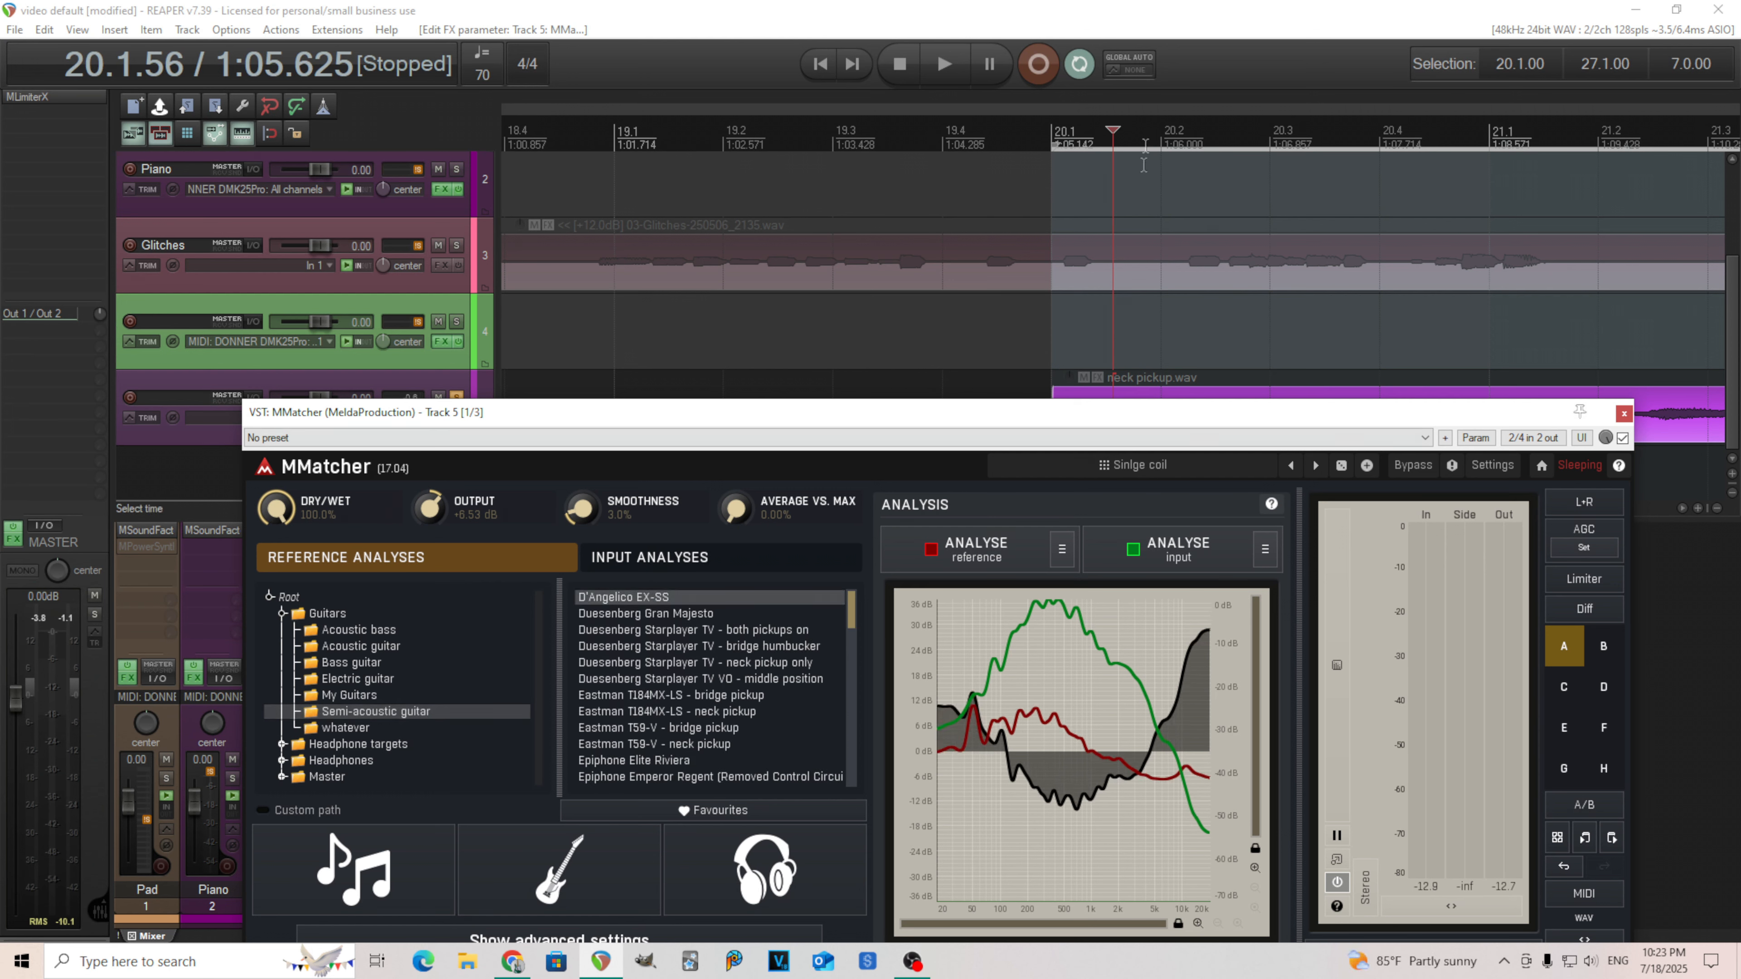
Start playback and audition the Duesenberg Starplayer TV and Eastman T184MX-LS neck pickup reference analyses.
{"action": "left_click", "coordinate": [954, 69]}
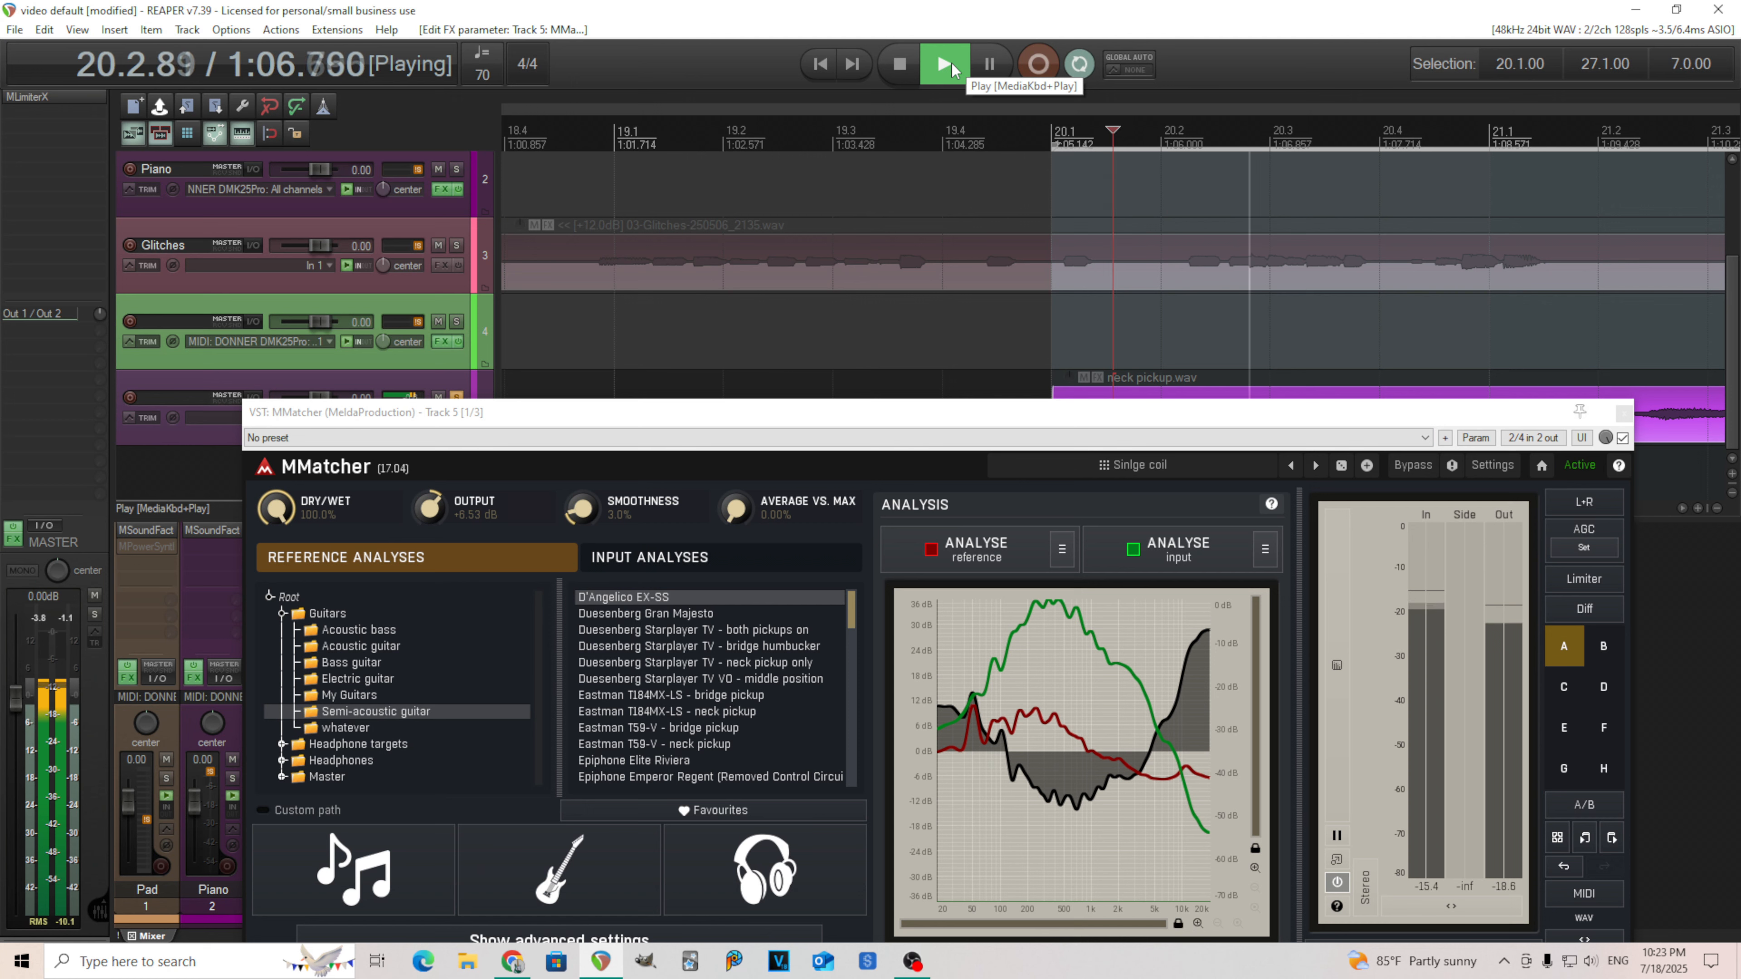
{"action": "left_click", "coordinate": [761, 629]}
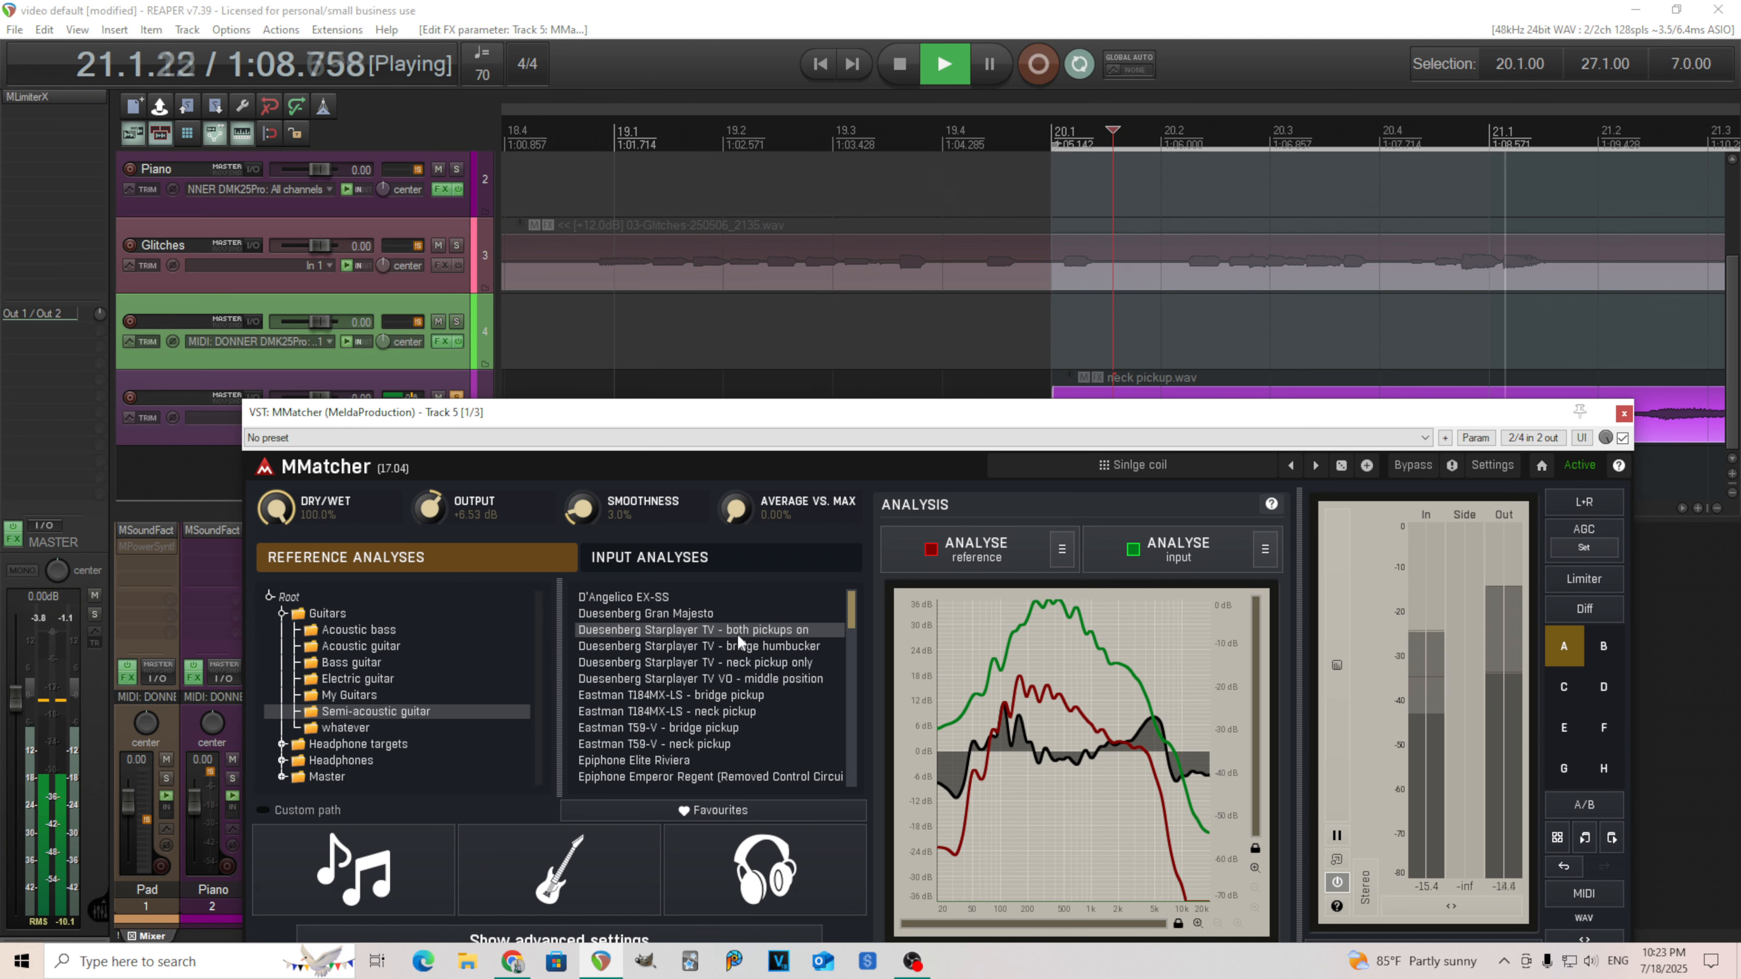
{"action": "left_click", "coordinate": [764, 662]}
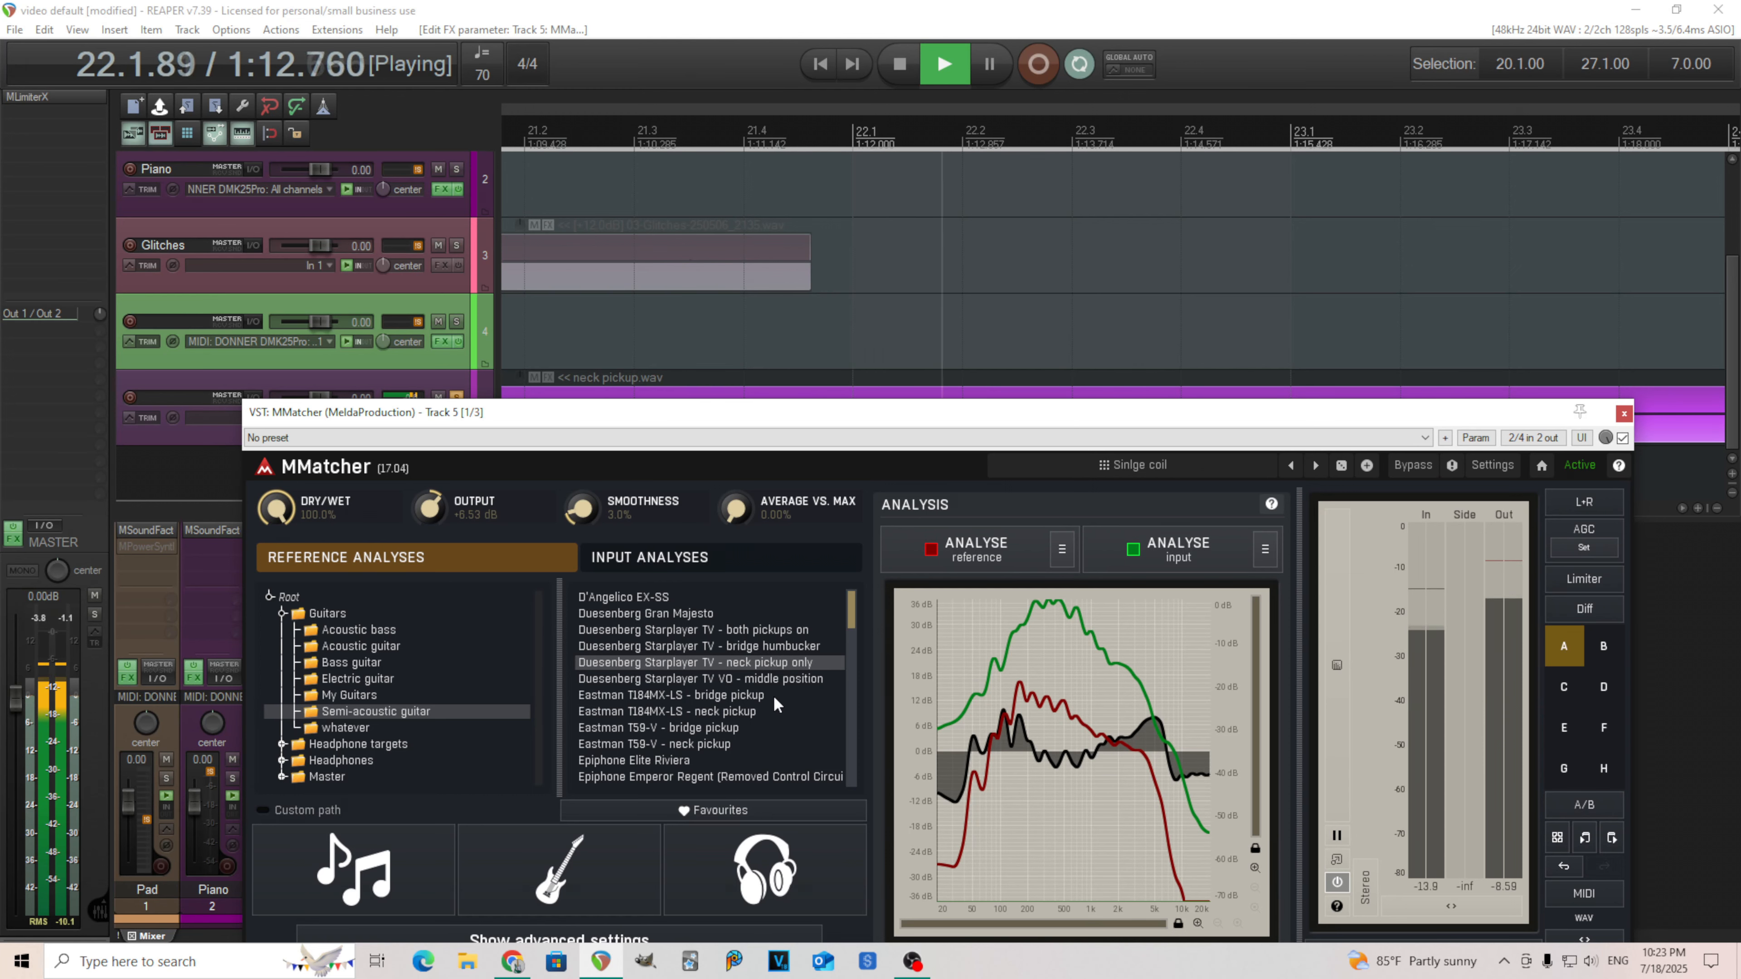
{"action": "left_click", "coordinate": [778, 710]}
Load the Heritage H-535 - neck pickup reference analysis and stop playback.
{"action": "scroll", "coordinate": [788, 726], "scroll_direction": "down", "scroll_amount": 3}
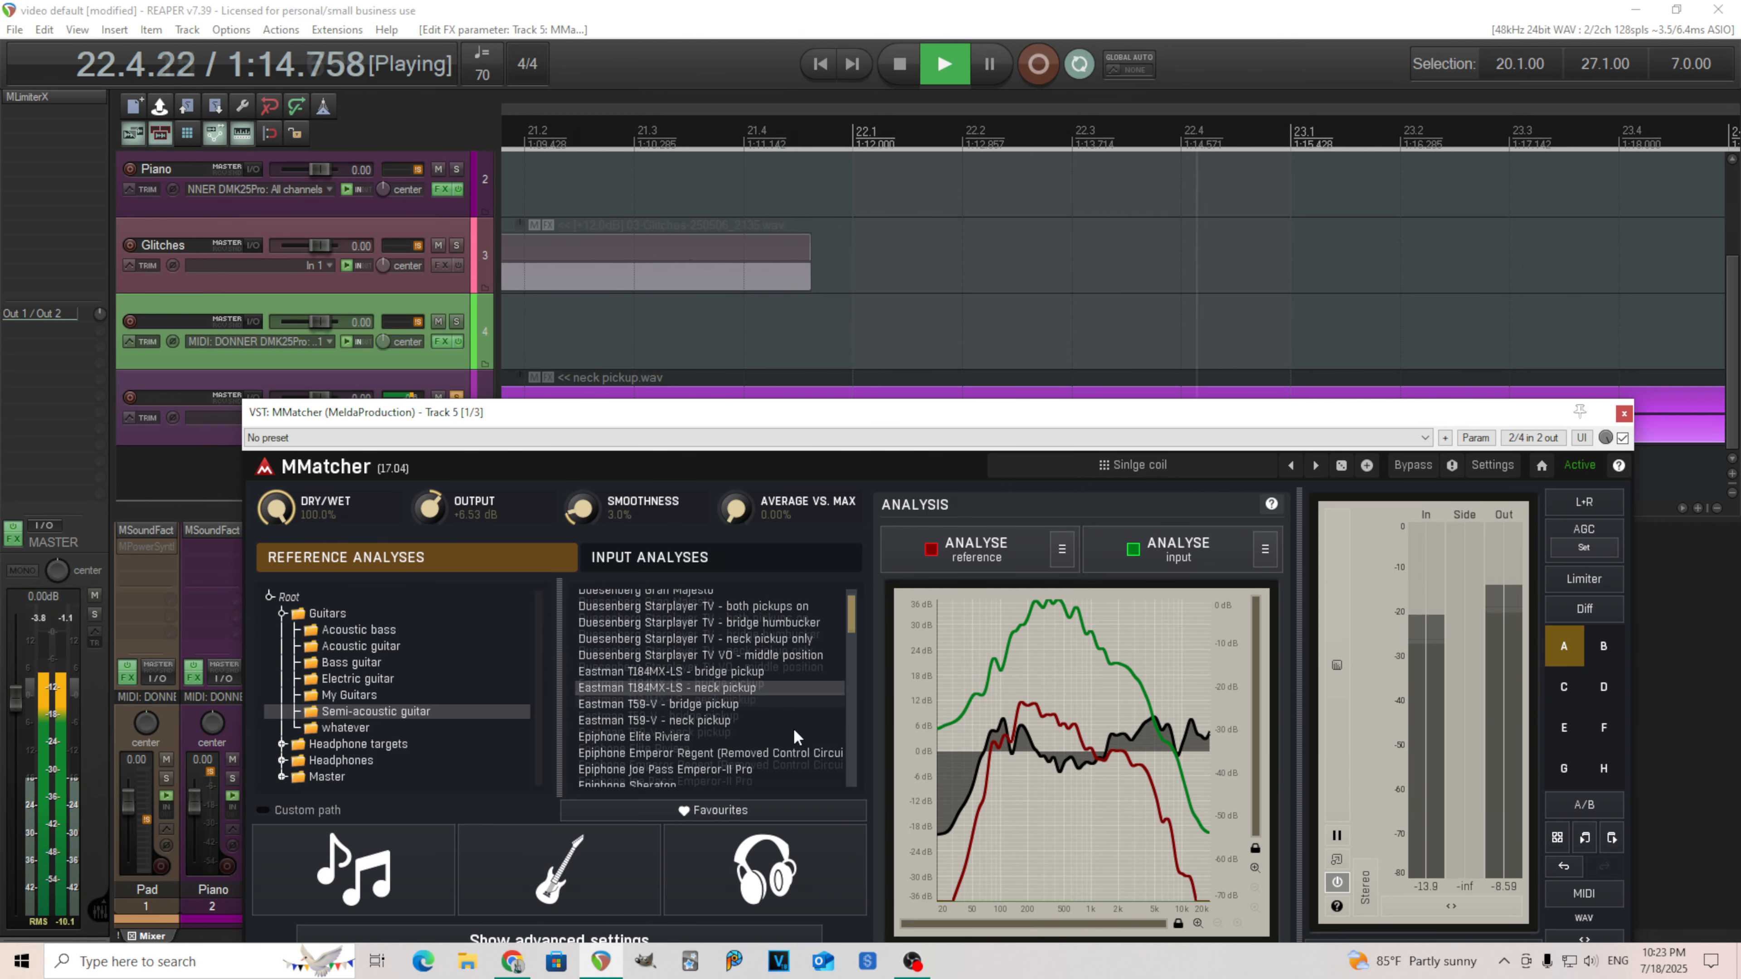
{"action": "scroll", "coordinate": [795, 738], "scroll_direction": "down", "scroll_amount": 2}
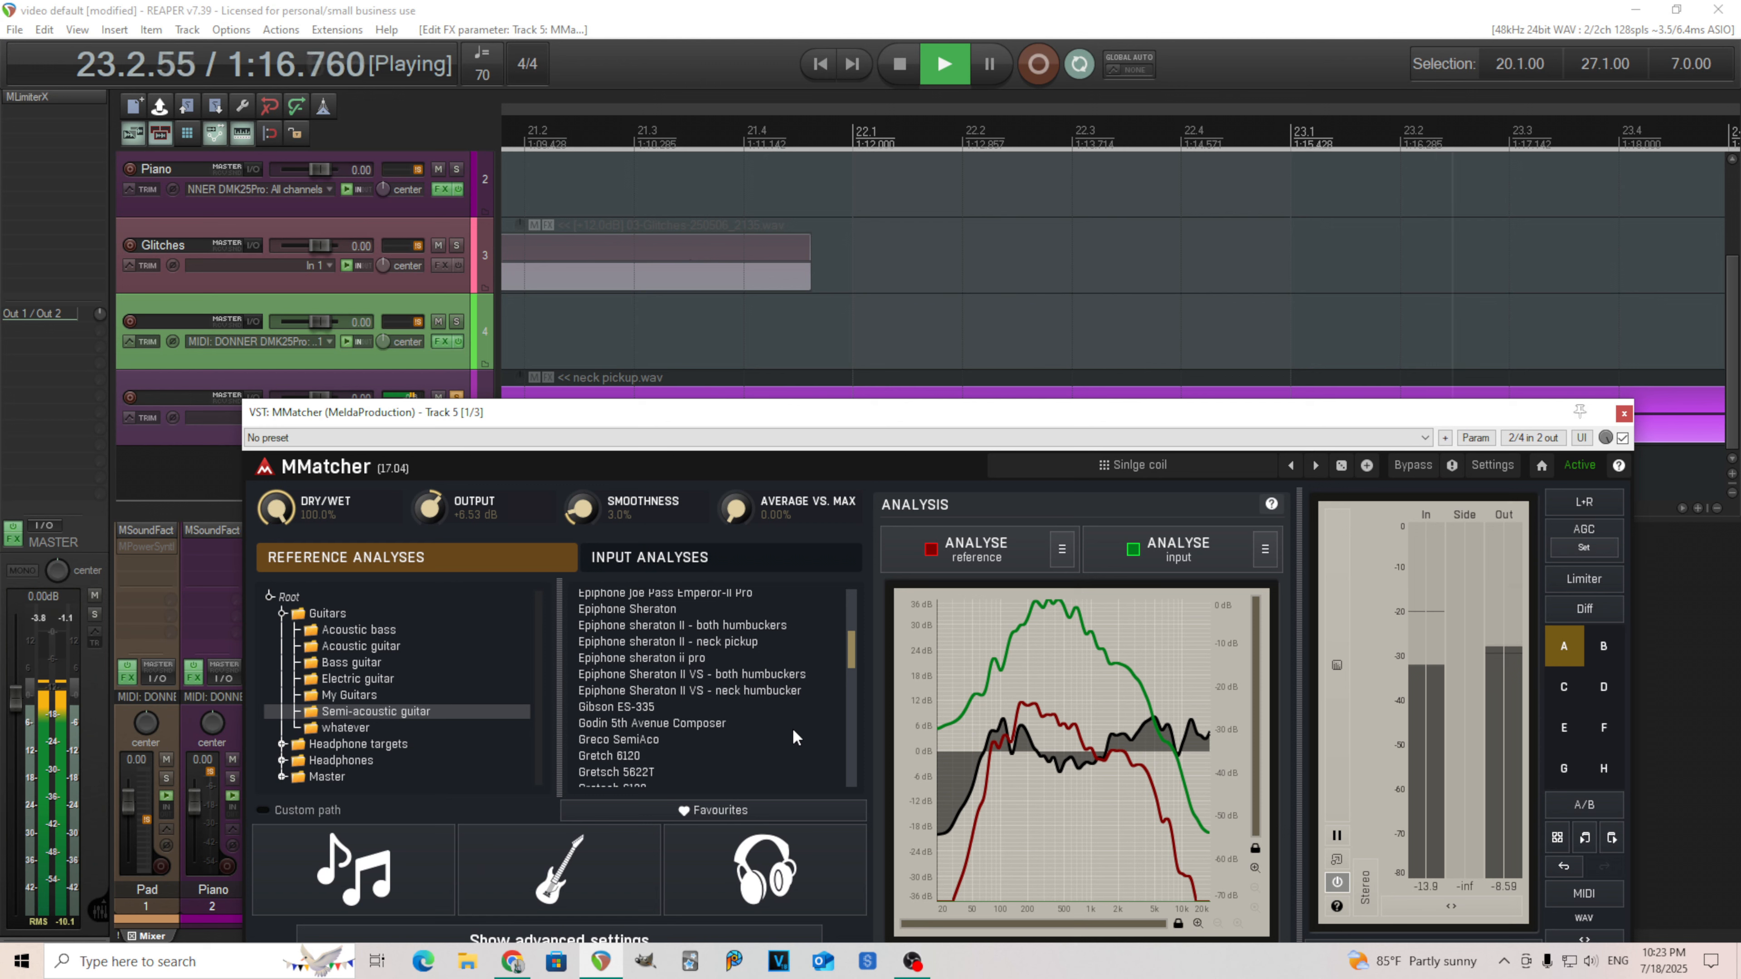
{"action": "scroll", "coordinate": [794, 738], "scroll_direction": "down", "scroll_amount": 3}
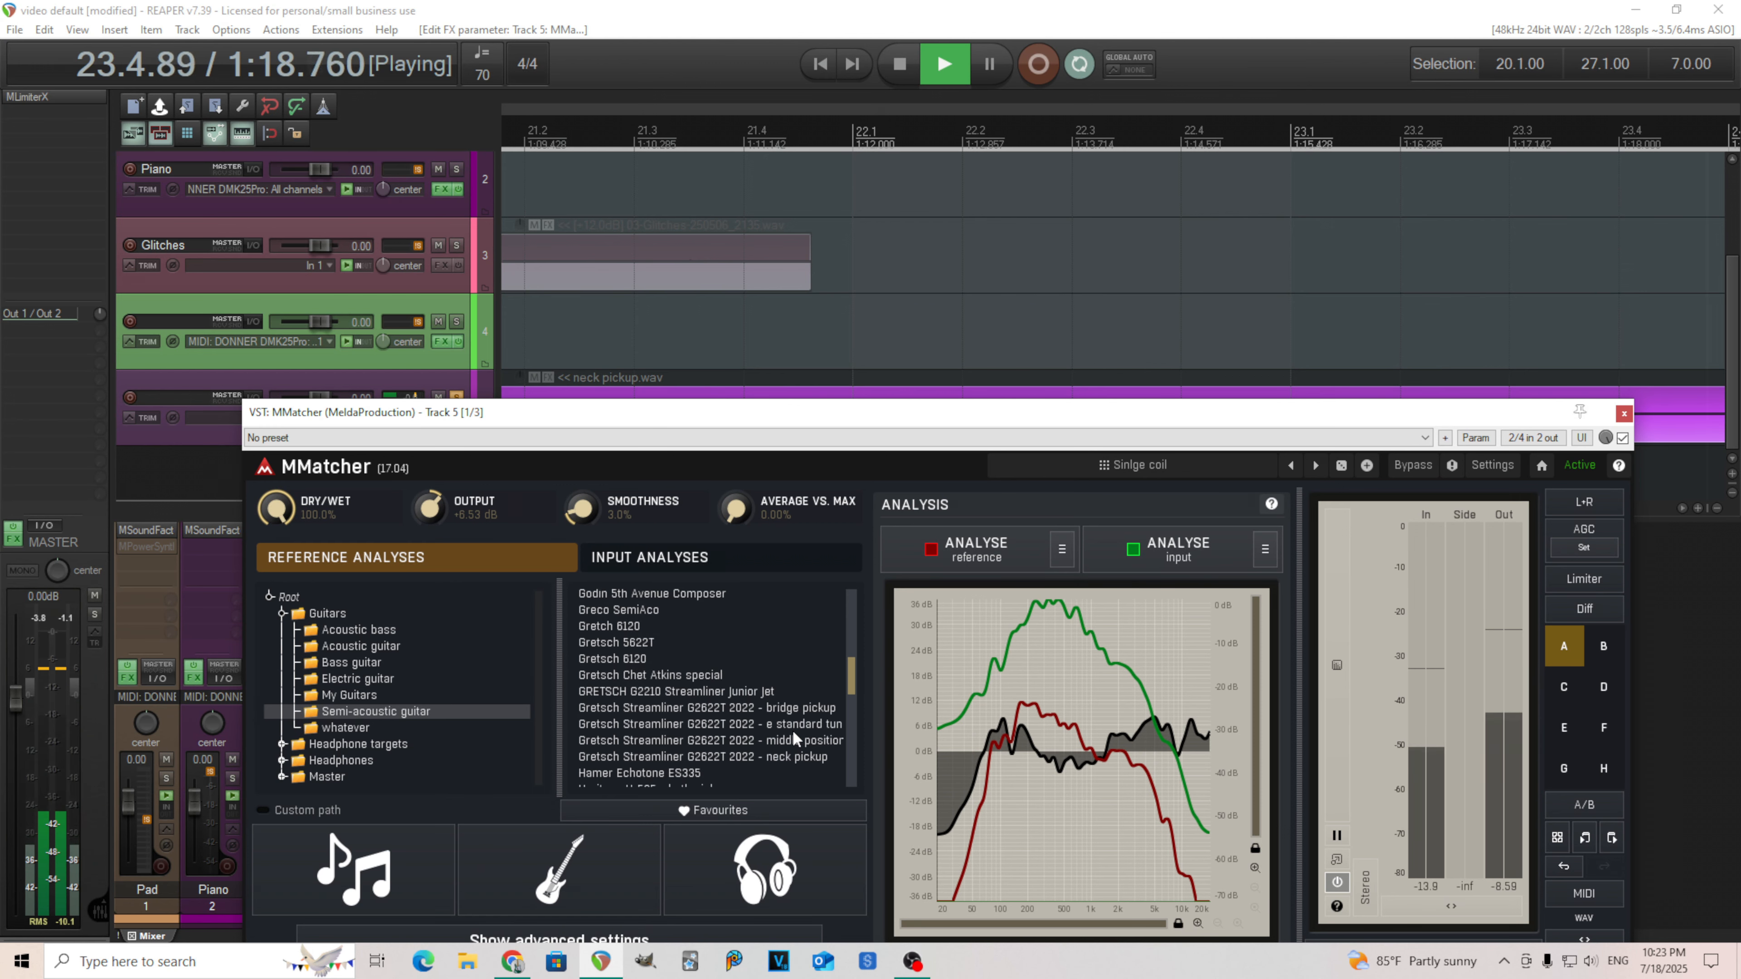
{"action": "scroll", "coordinate": [793, 738], "scroll_direction": "down", "scroll_amount": 1}
{"action": "scroll", "coordinate": [794, 738], "scroll_direction": "down", "scroll_amount": 2}
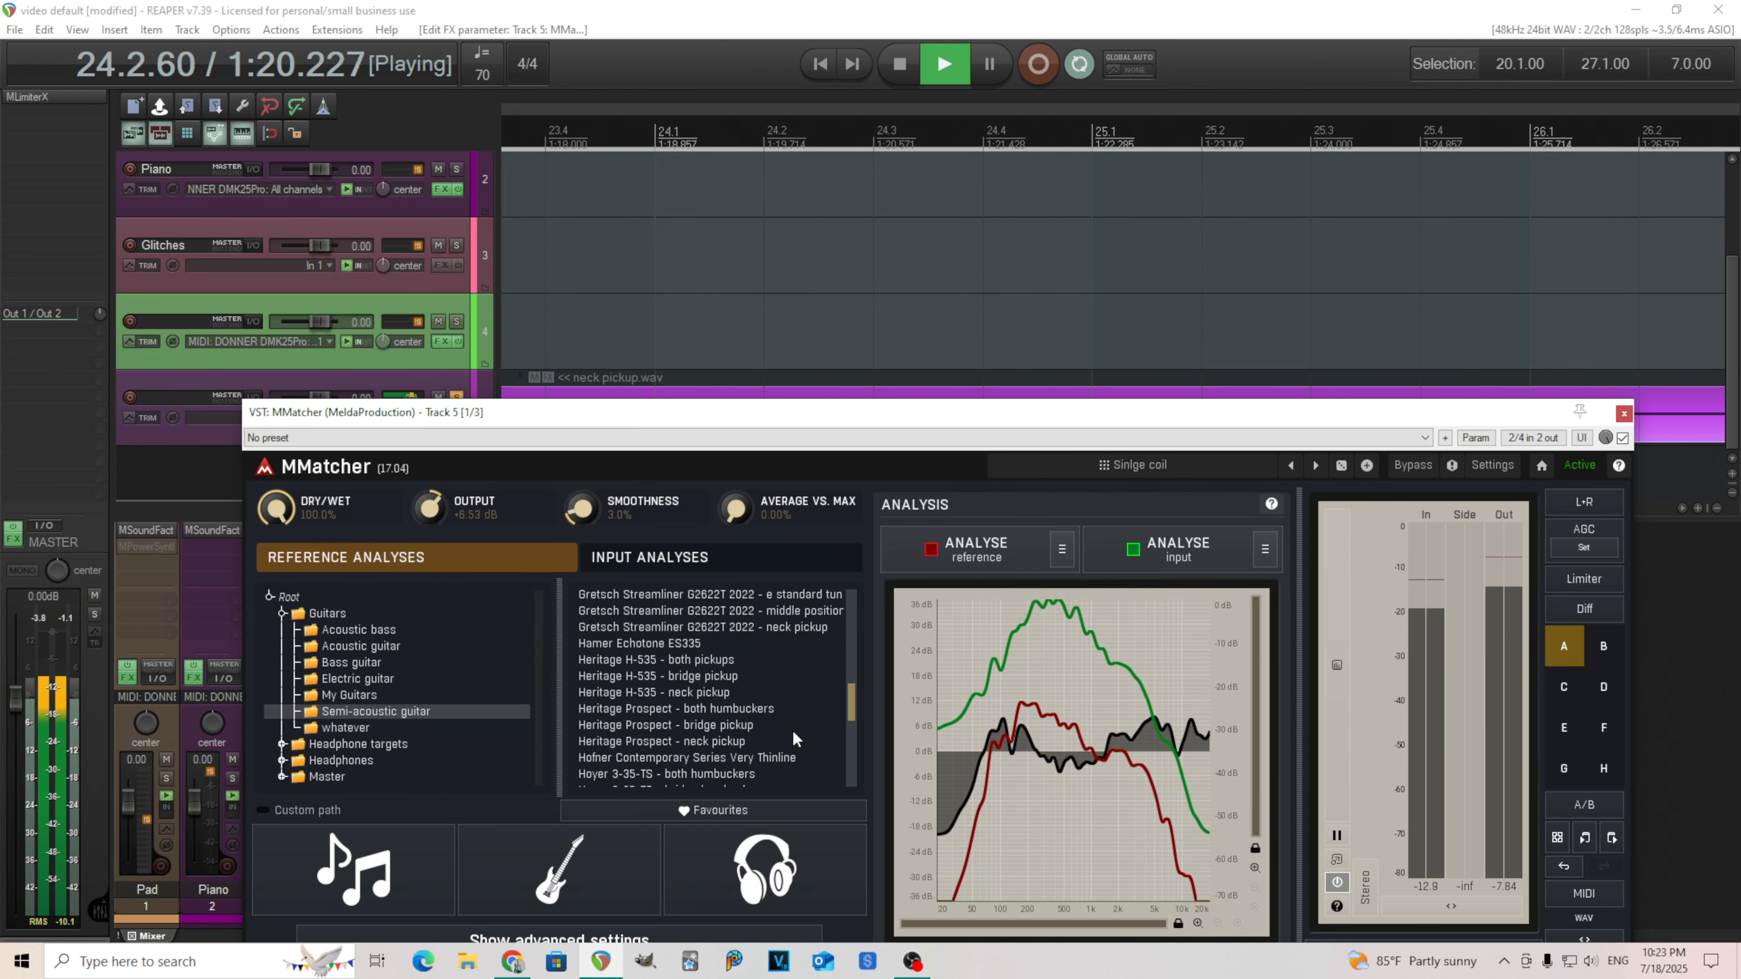
{"action": "left_click", "coordinate": [754, 696]}
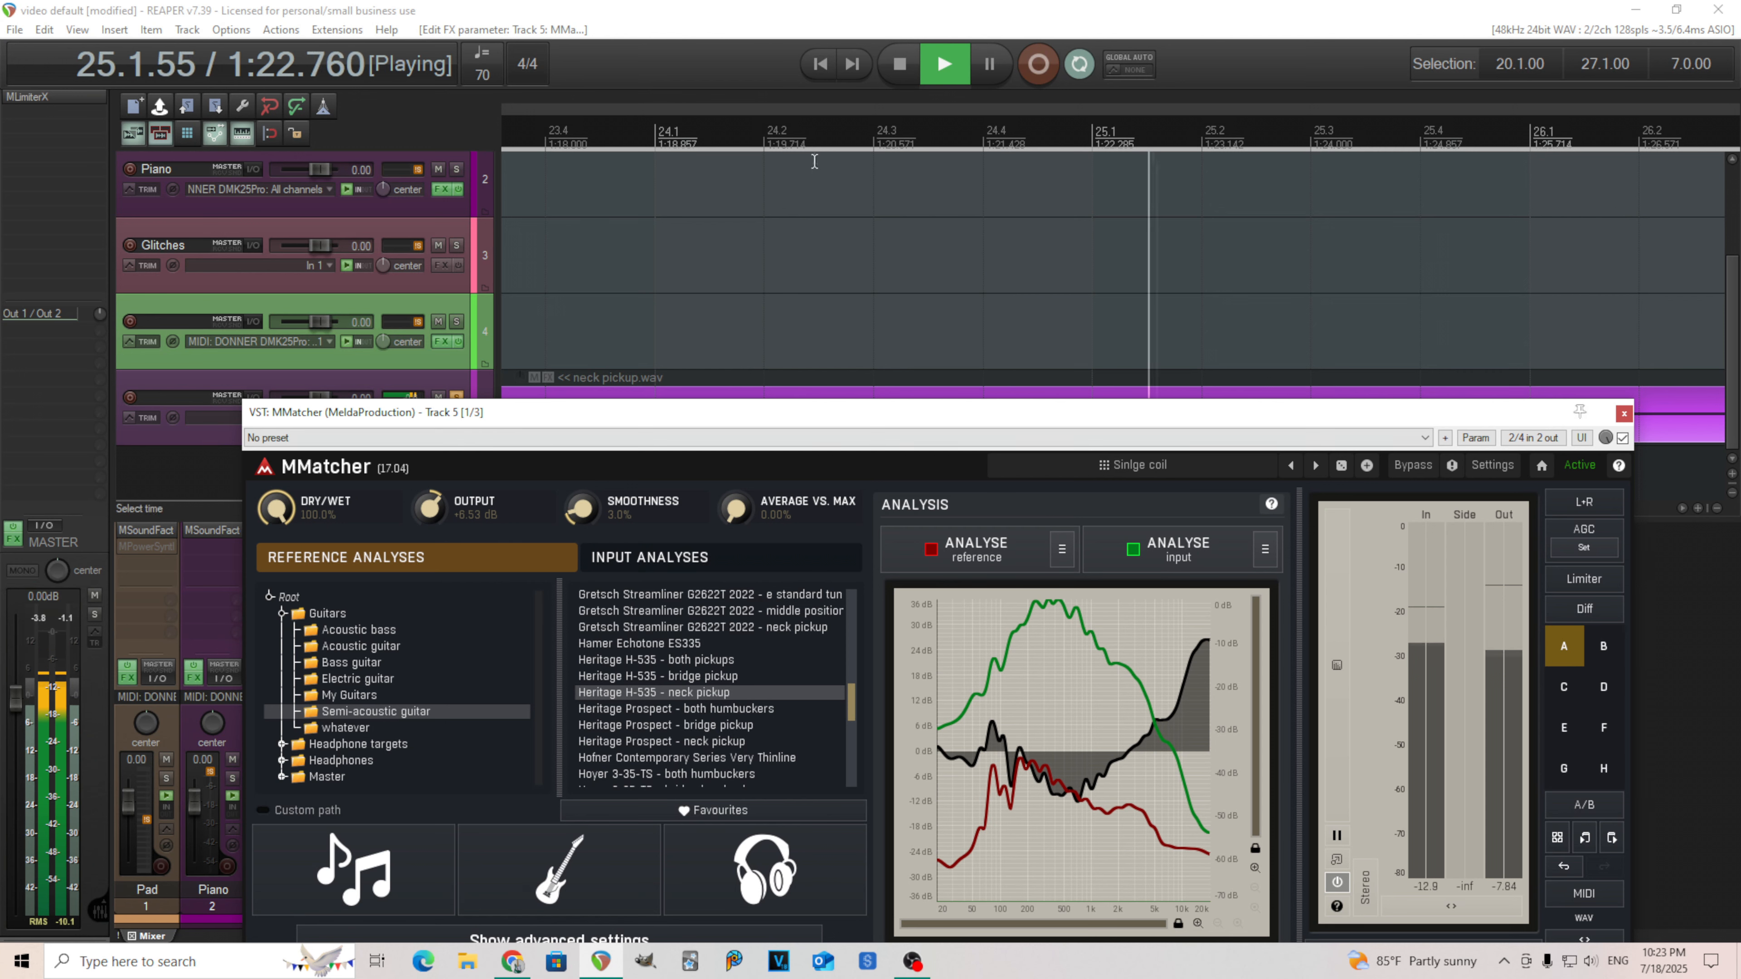
{"action": "key", "text": "space"}
Load the Ibanez LR10 - neck humbucker reference analysis and start playback.
{"action": "scroll", "coordinate": [850, 717], "scroll_direction": "down", "scroll_amount": 4}
{"action": "left_click_drag", "start_coordinate": [850, 734], "coordinate": [852, 739]}
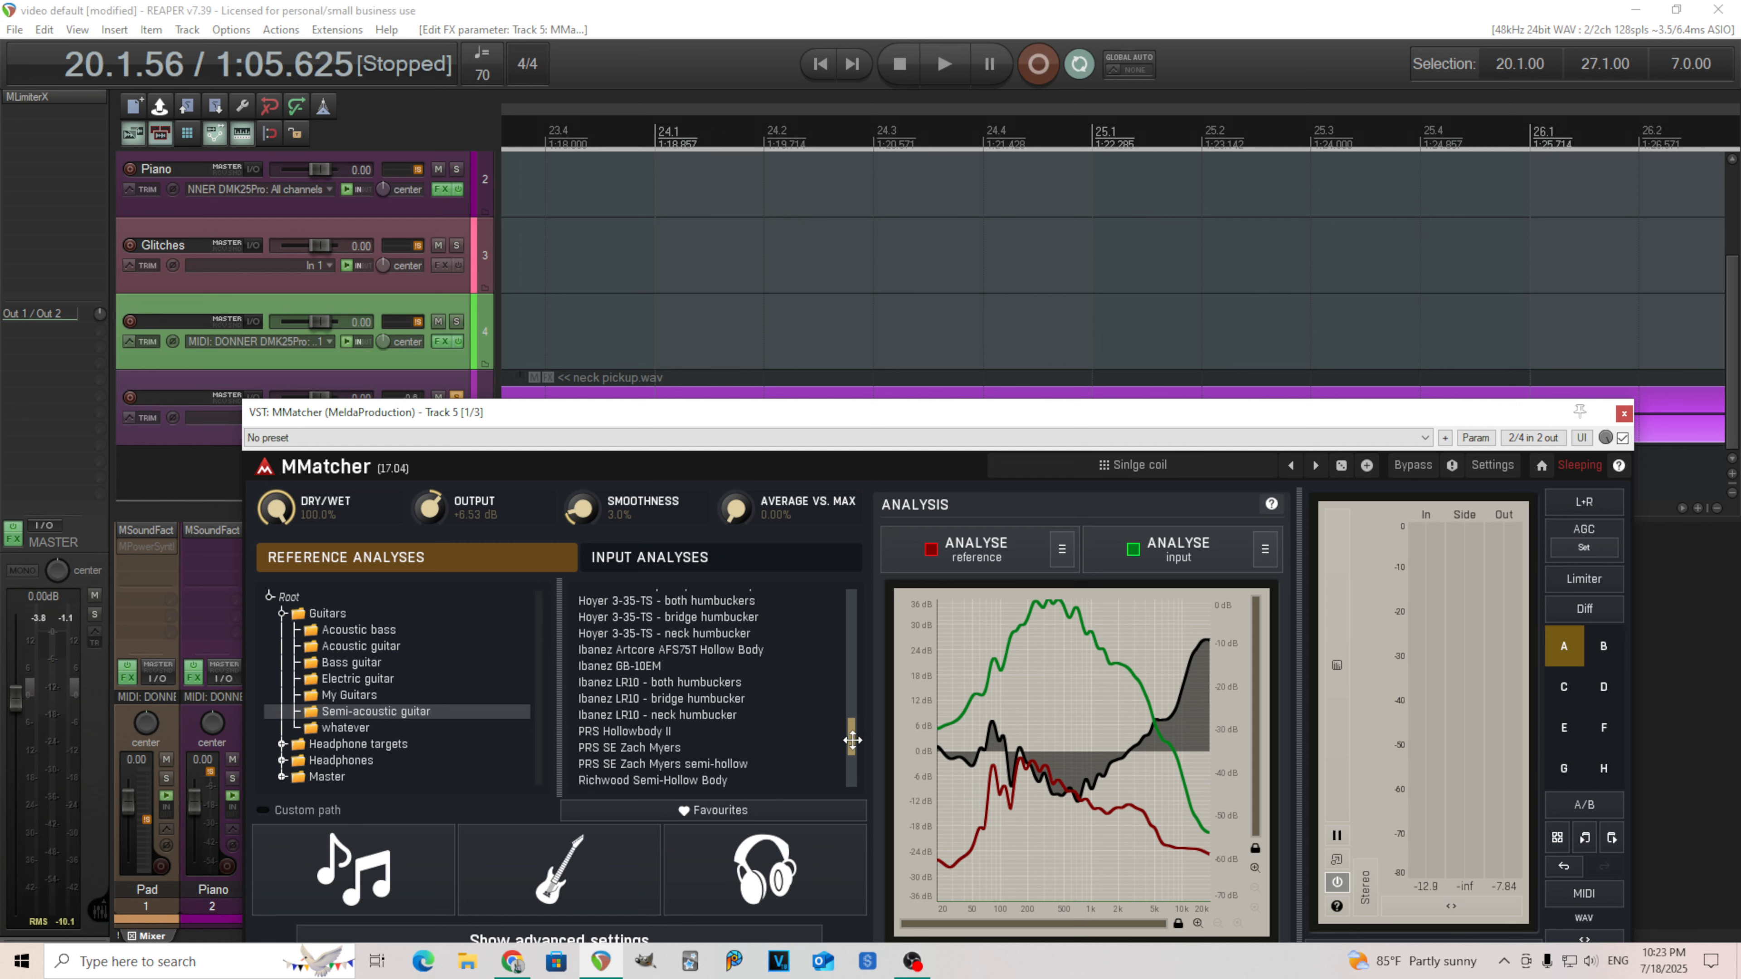
{"action": "left_click", "coordinate": [757, 718]}
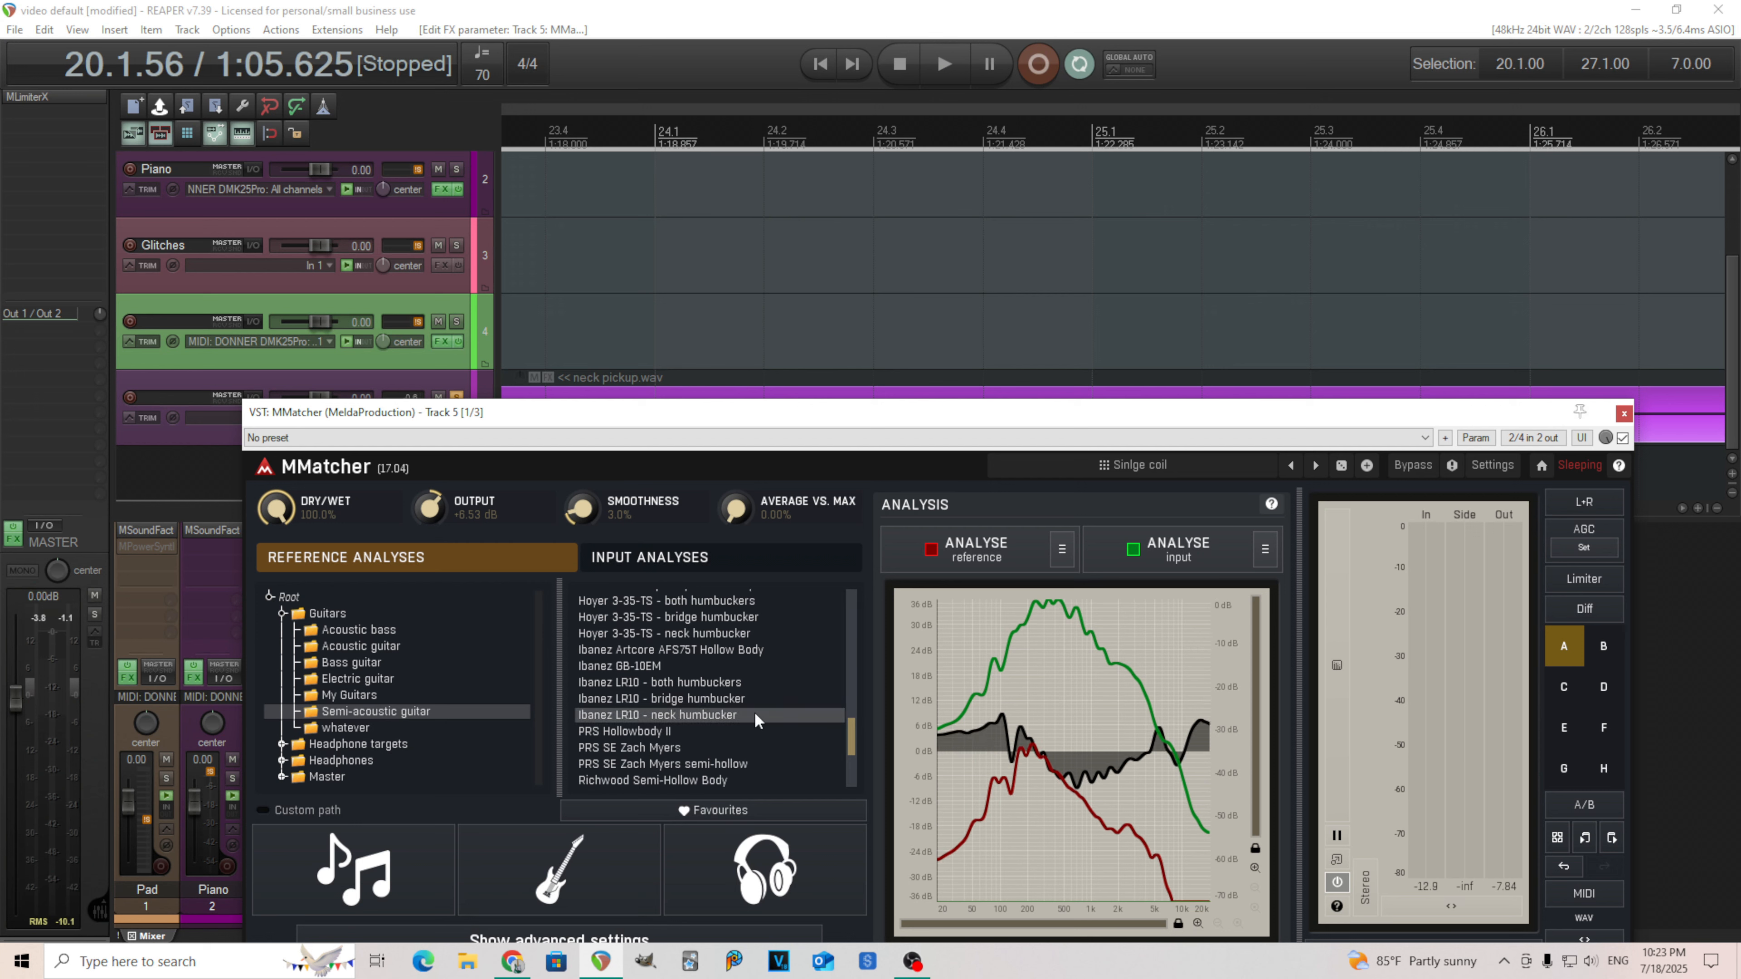
{"action": "left_click", "coordinate": [944, 75]}
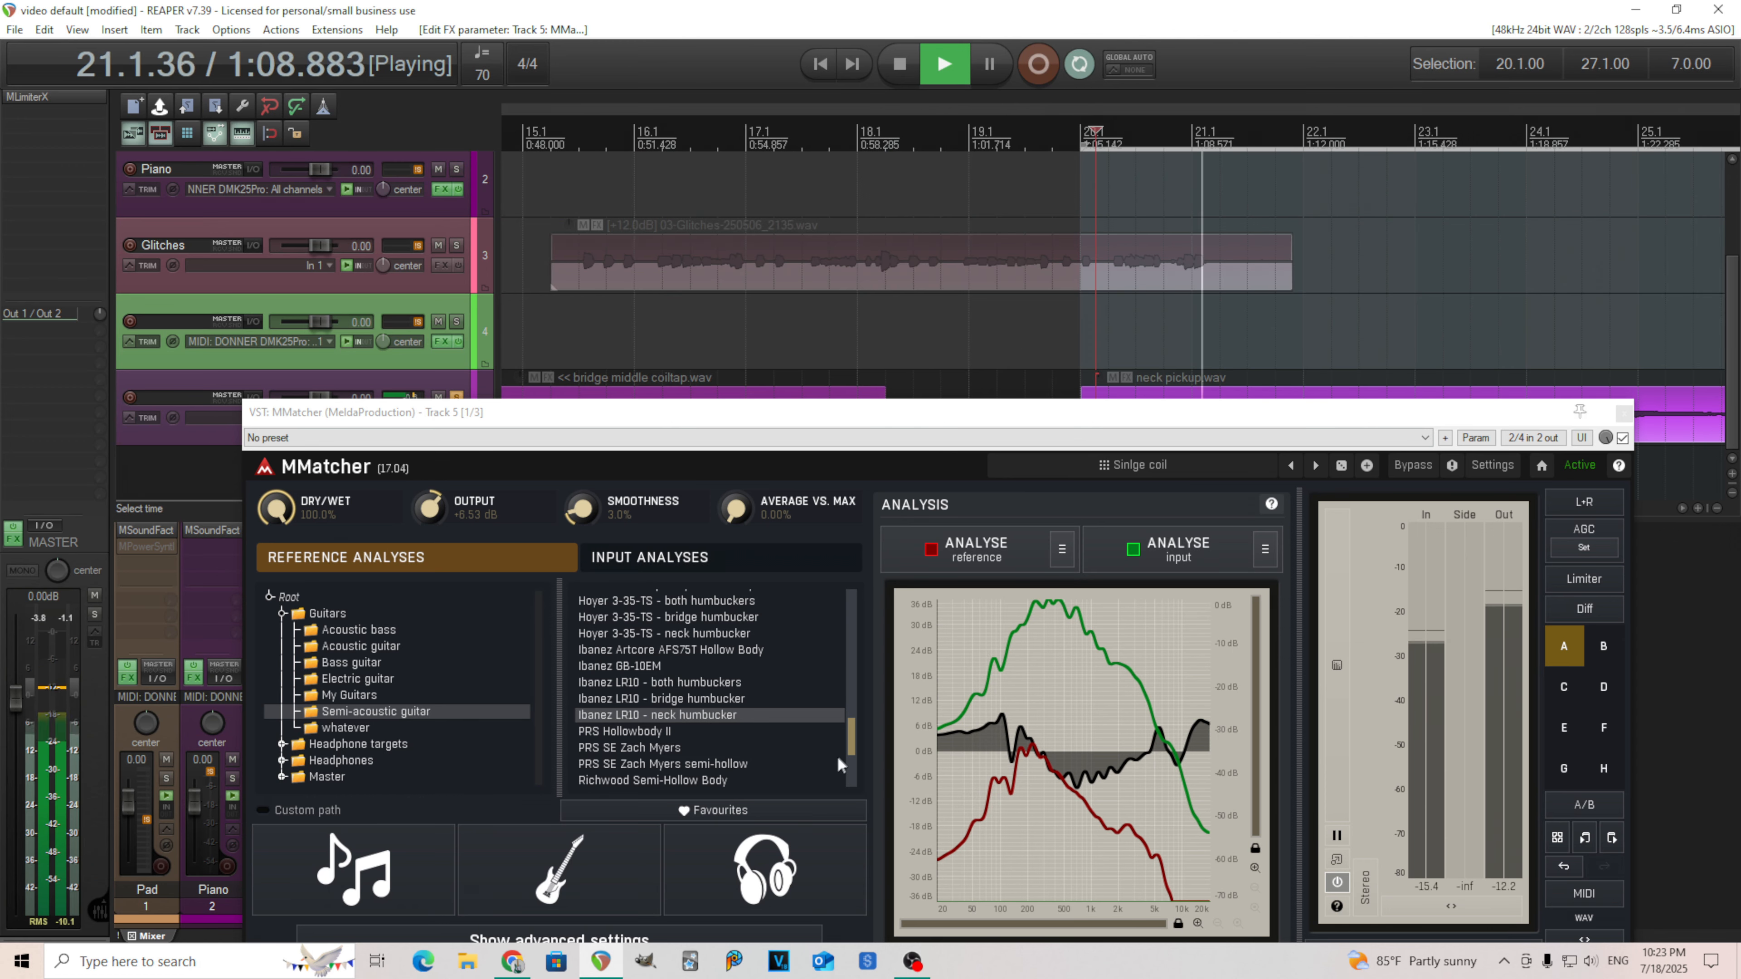
Load the Washburn J6 Montgomery Sunburst - neck reference analysis and stop playback.
{"action": "left_click_drag", "start_coordinate": [854, 751], "coordinate": [853, 774]}
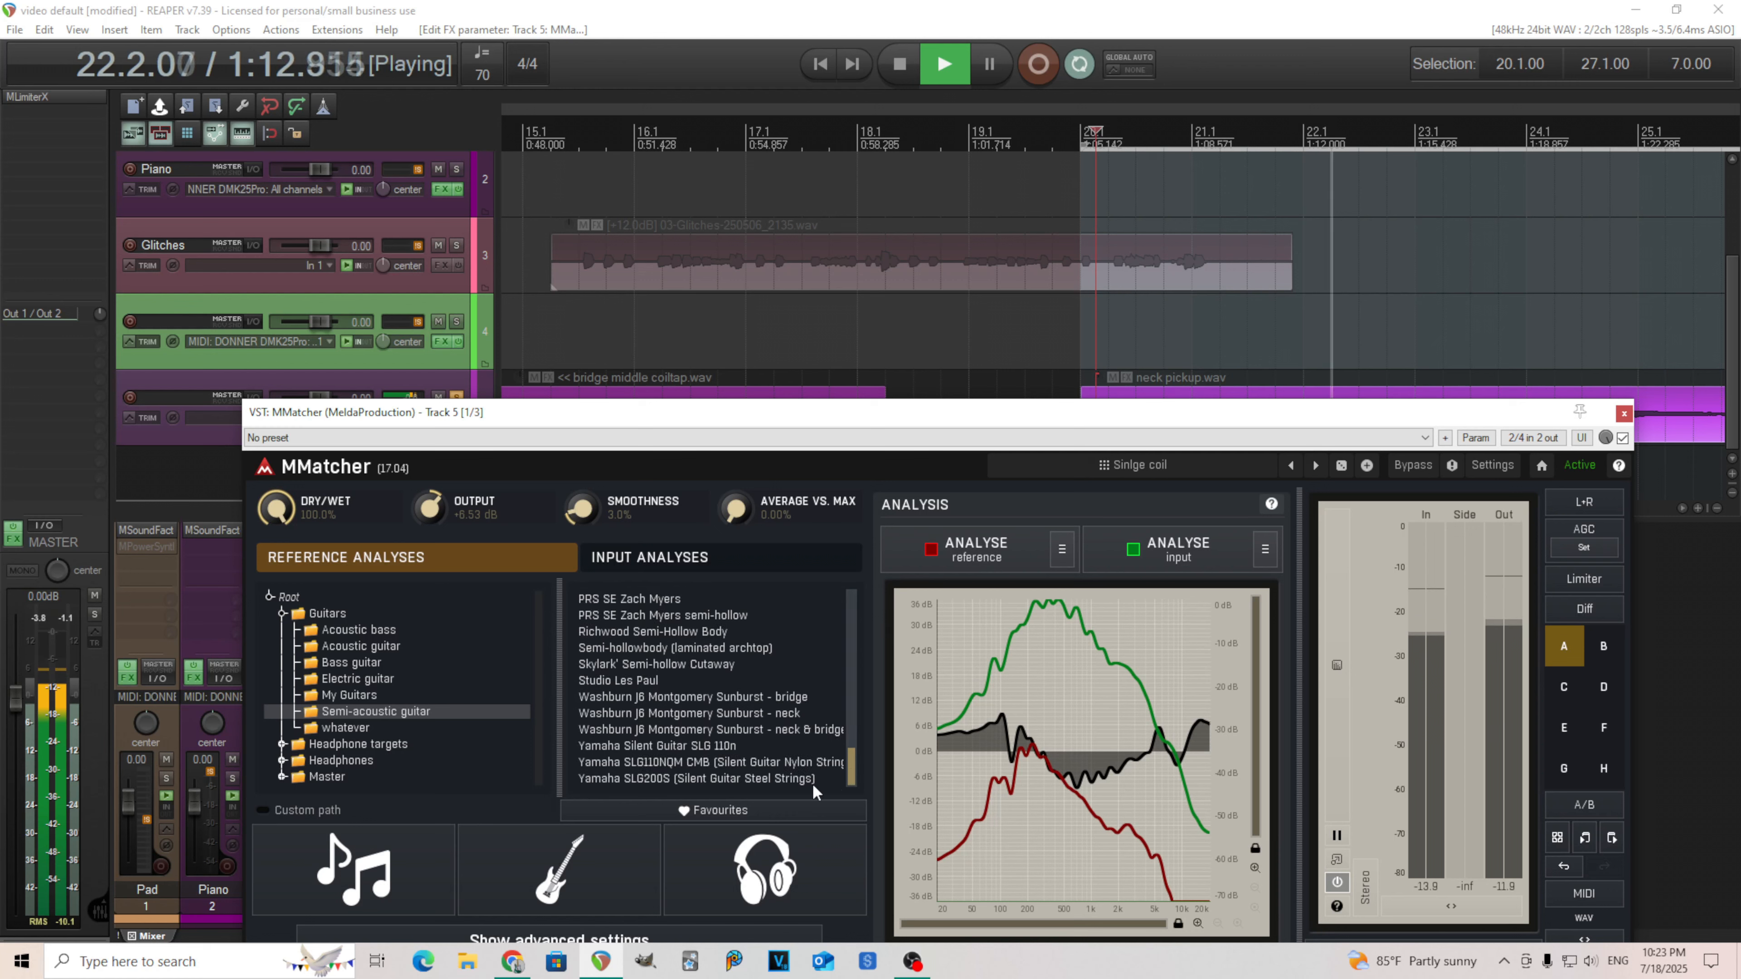
{"action": "left_click", "coordinate": [785, 716]}
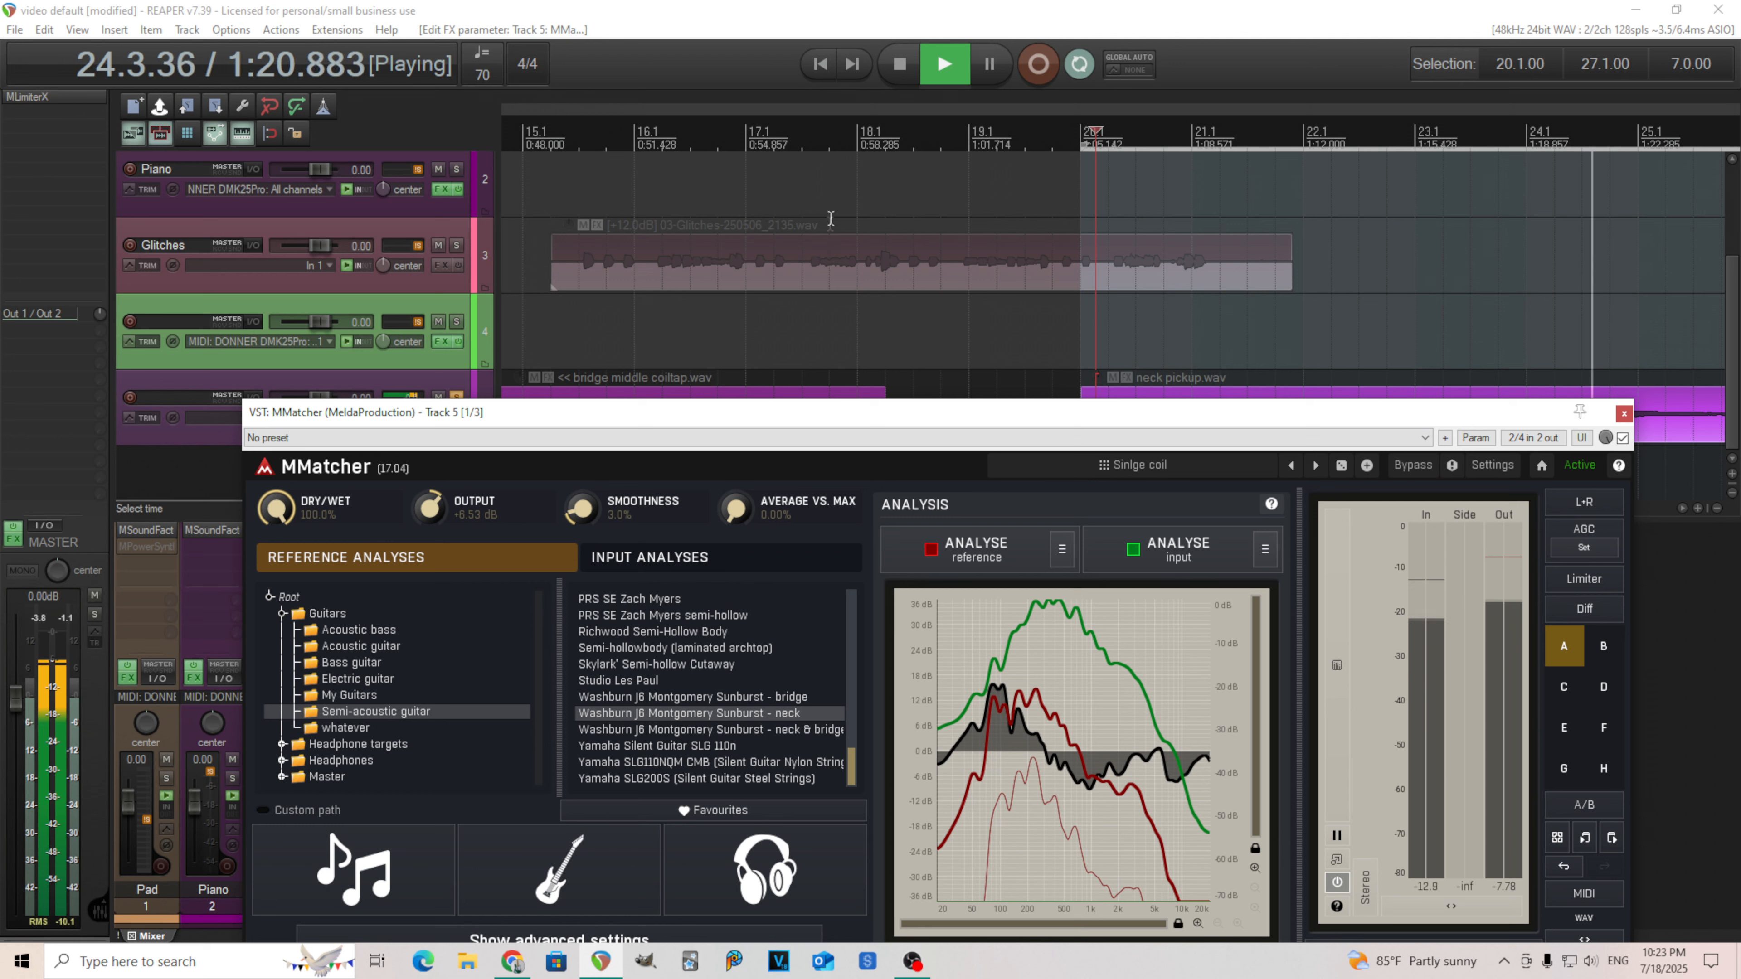
{"action": "left_click", "coordinate": [901, 77]}
Set MMatcher's Smoothness to 2.0%.
{"action": "double_click", "coordinate": [589, 507]}
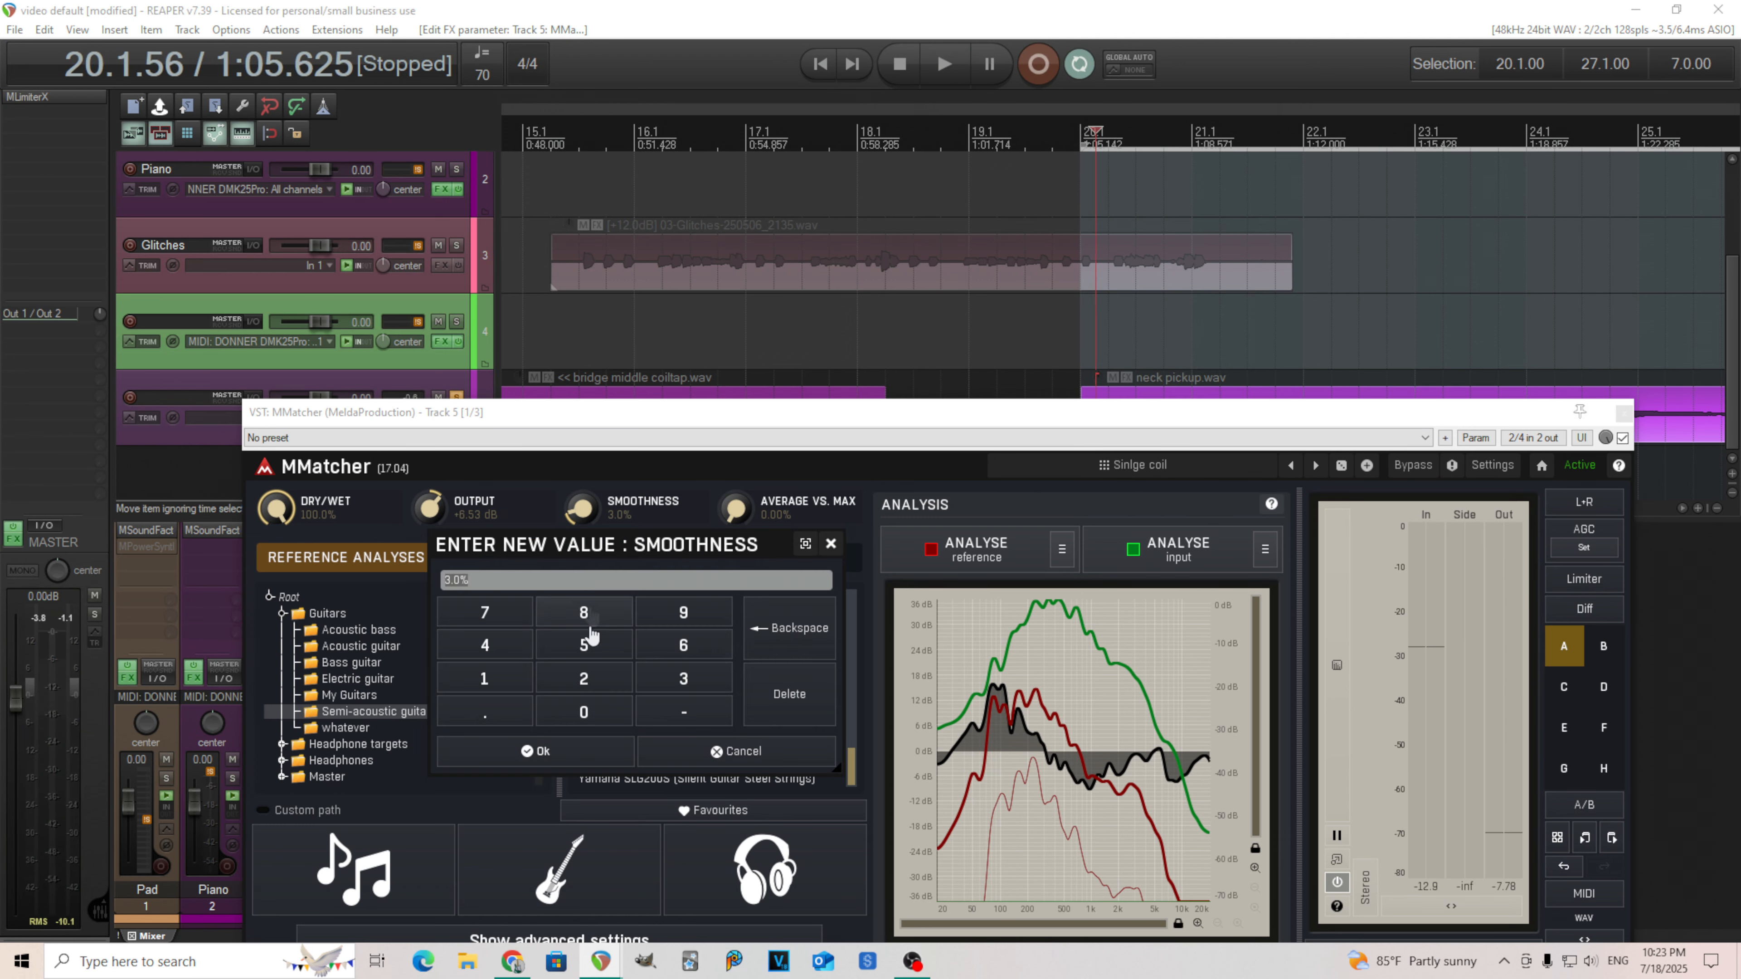
{"action": "left_click", "coordinate": [607, 752]}
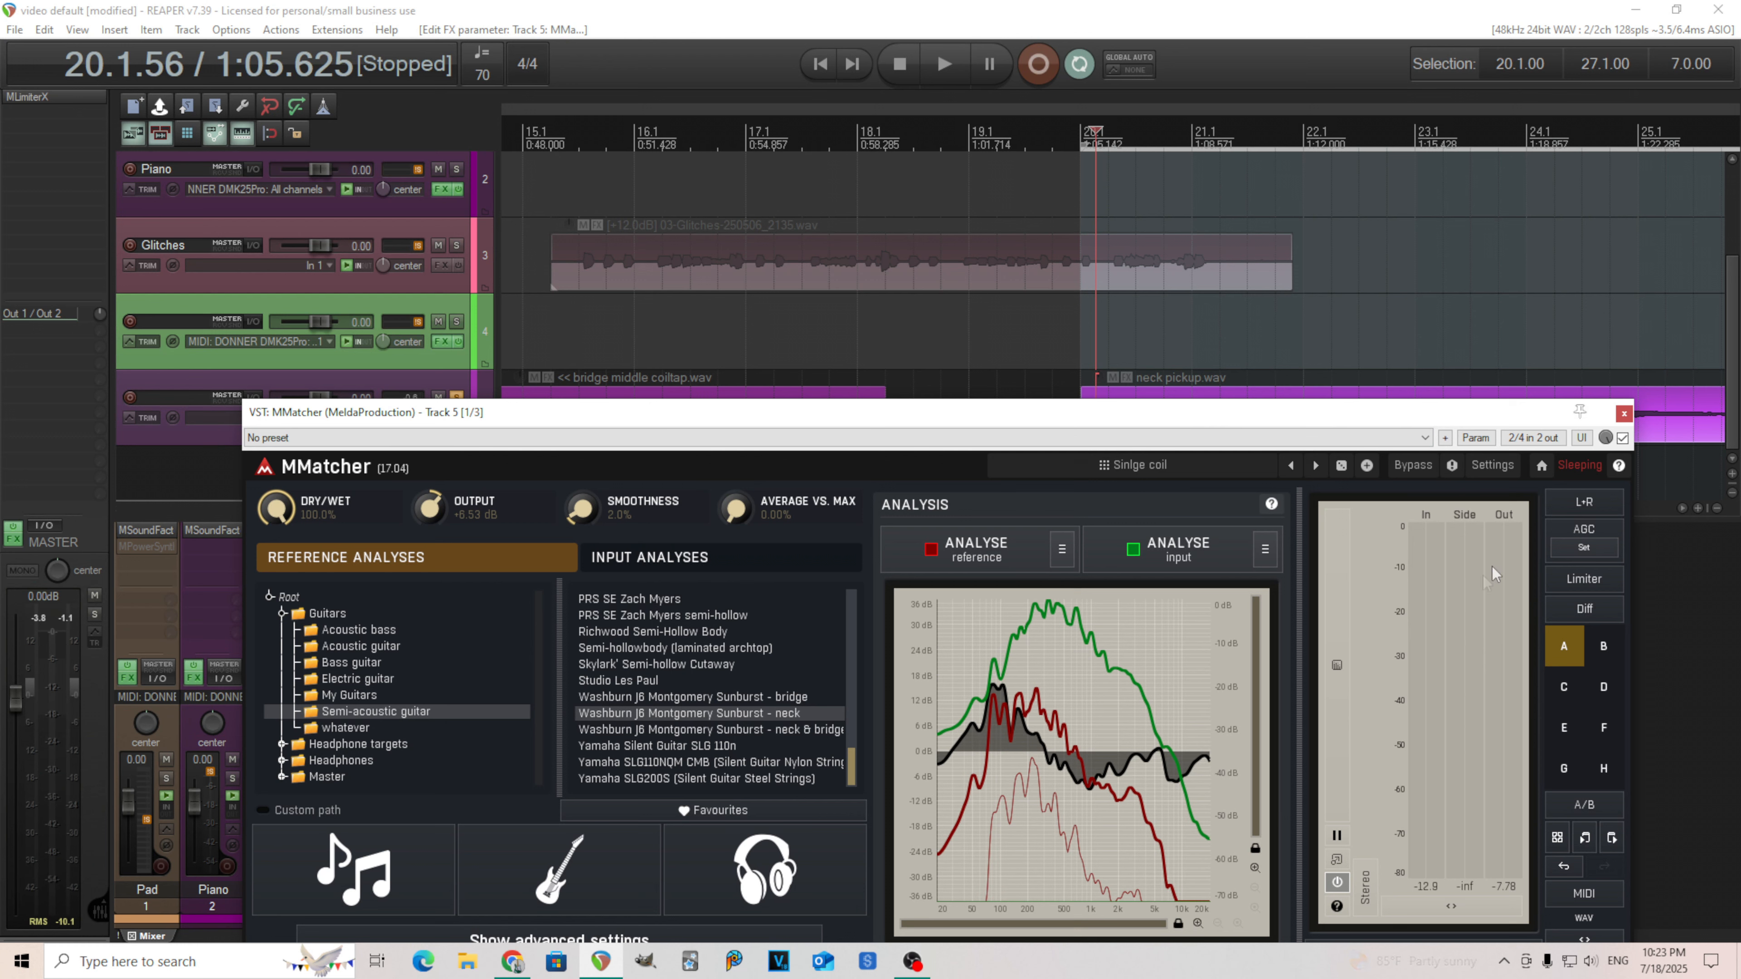
Play the track, lower MMatcher's output gain to about -1.73 dB, and stop playback.
{"action": "left_click", "coordinate": [942, 65]}
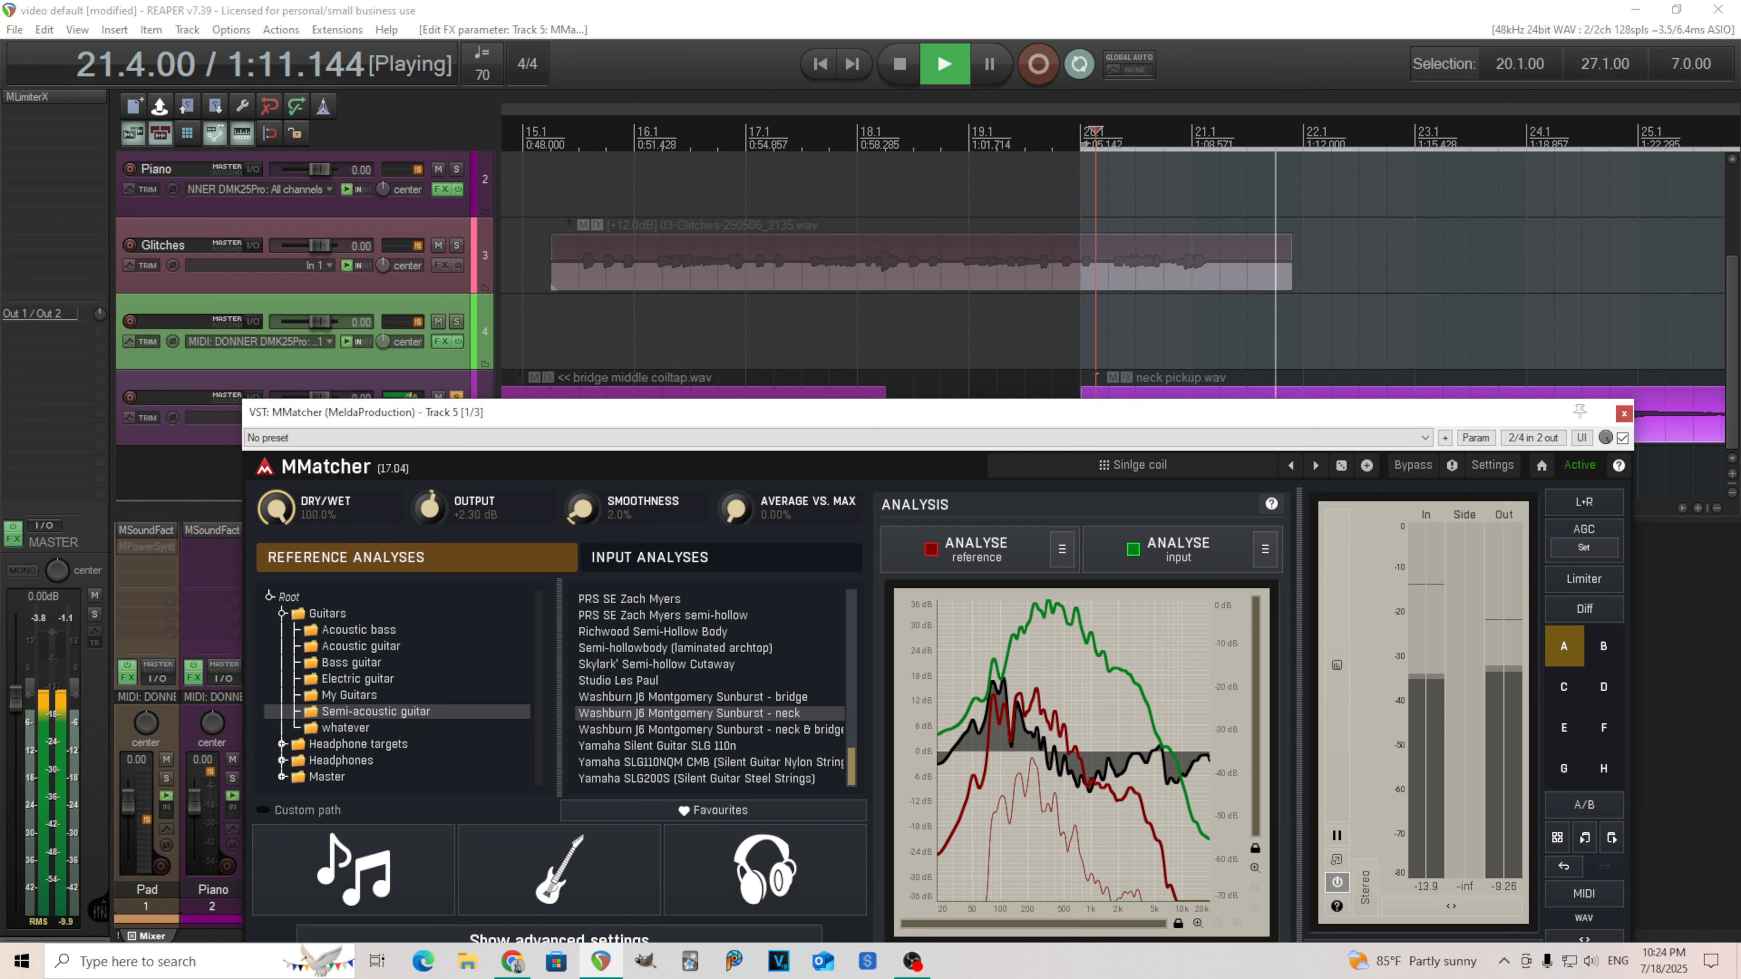
{"action": "left_click_drag", "start_coordinate": [506, 510], "coordinate": [506, 519]}
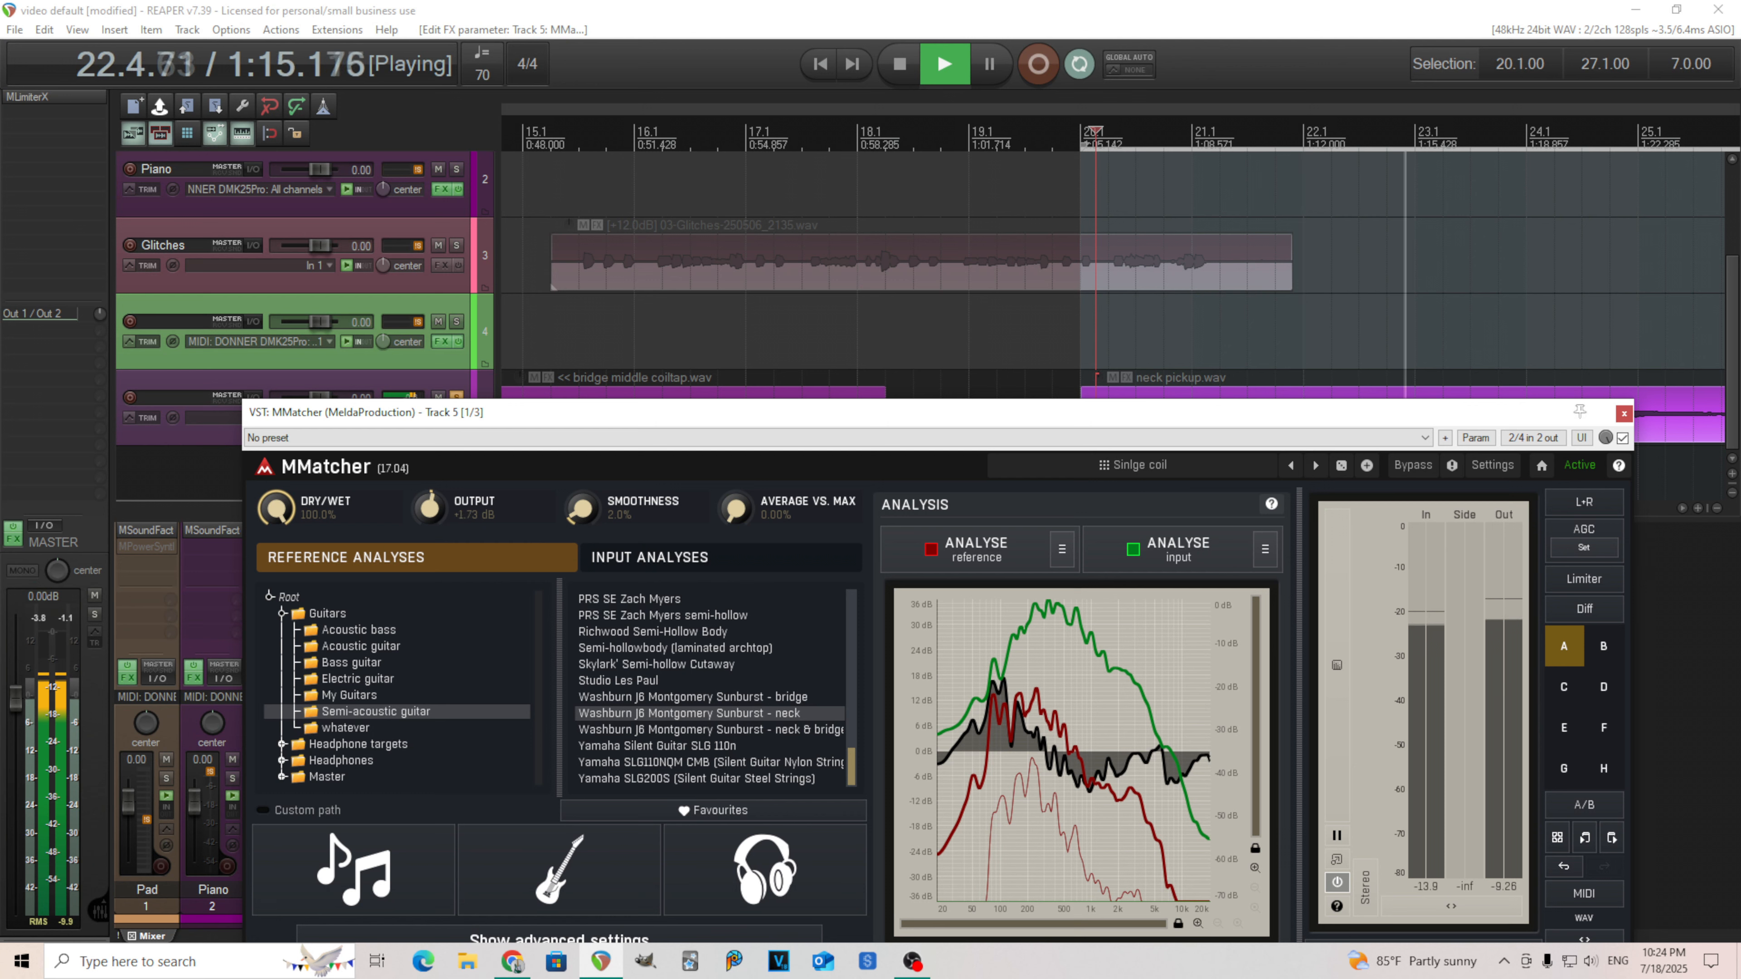
{"action": "left_click", "coordinate": [900, 65]}
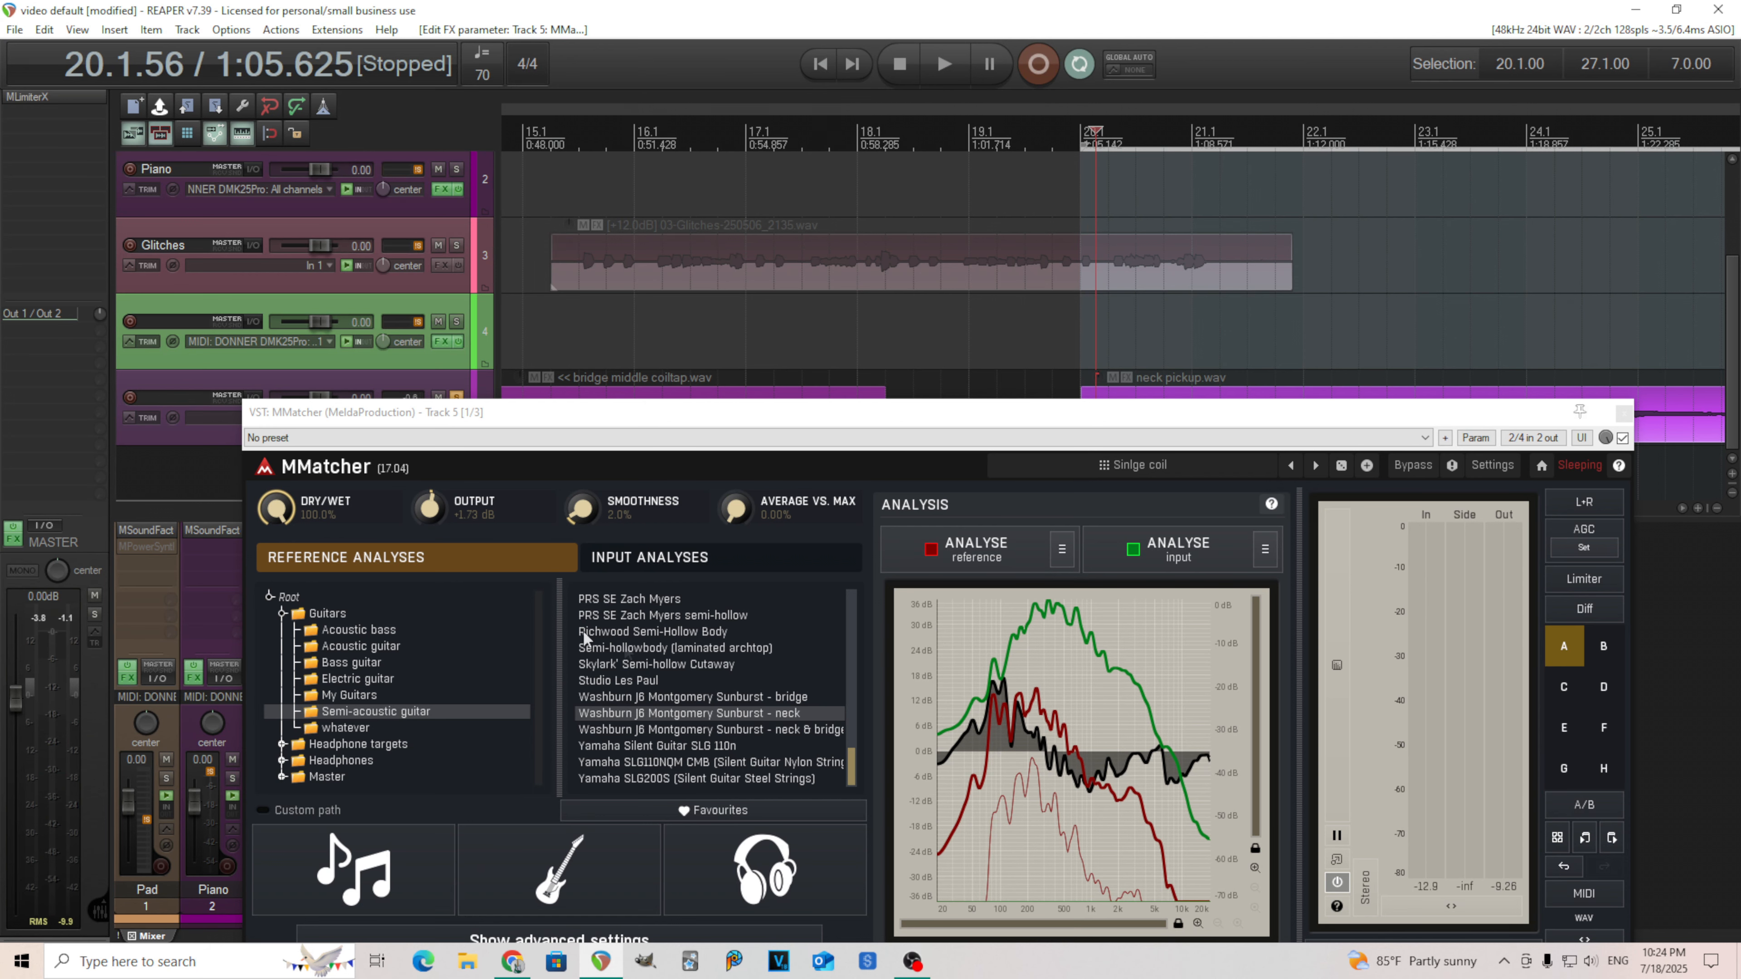
Save the current MMatcher settings as a new preset named "Humbucker".
{"action": "left_click_drag", "start_coordinate": [455, 425], "coordinate": [504, 409]}
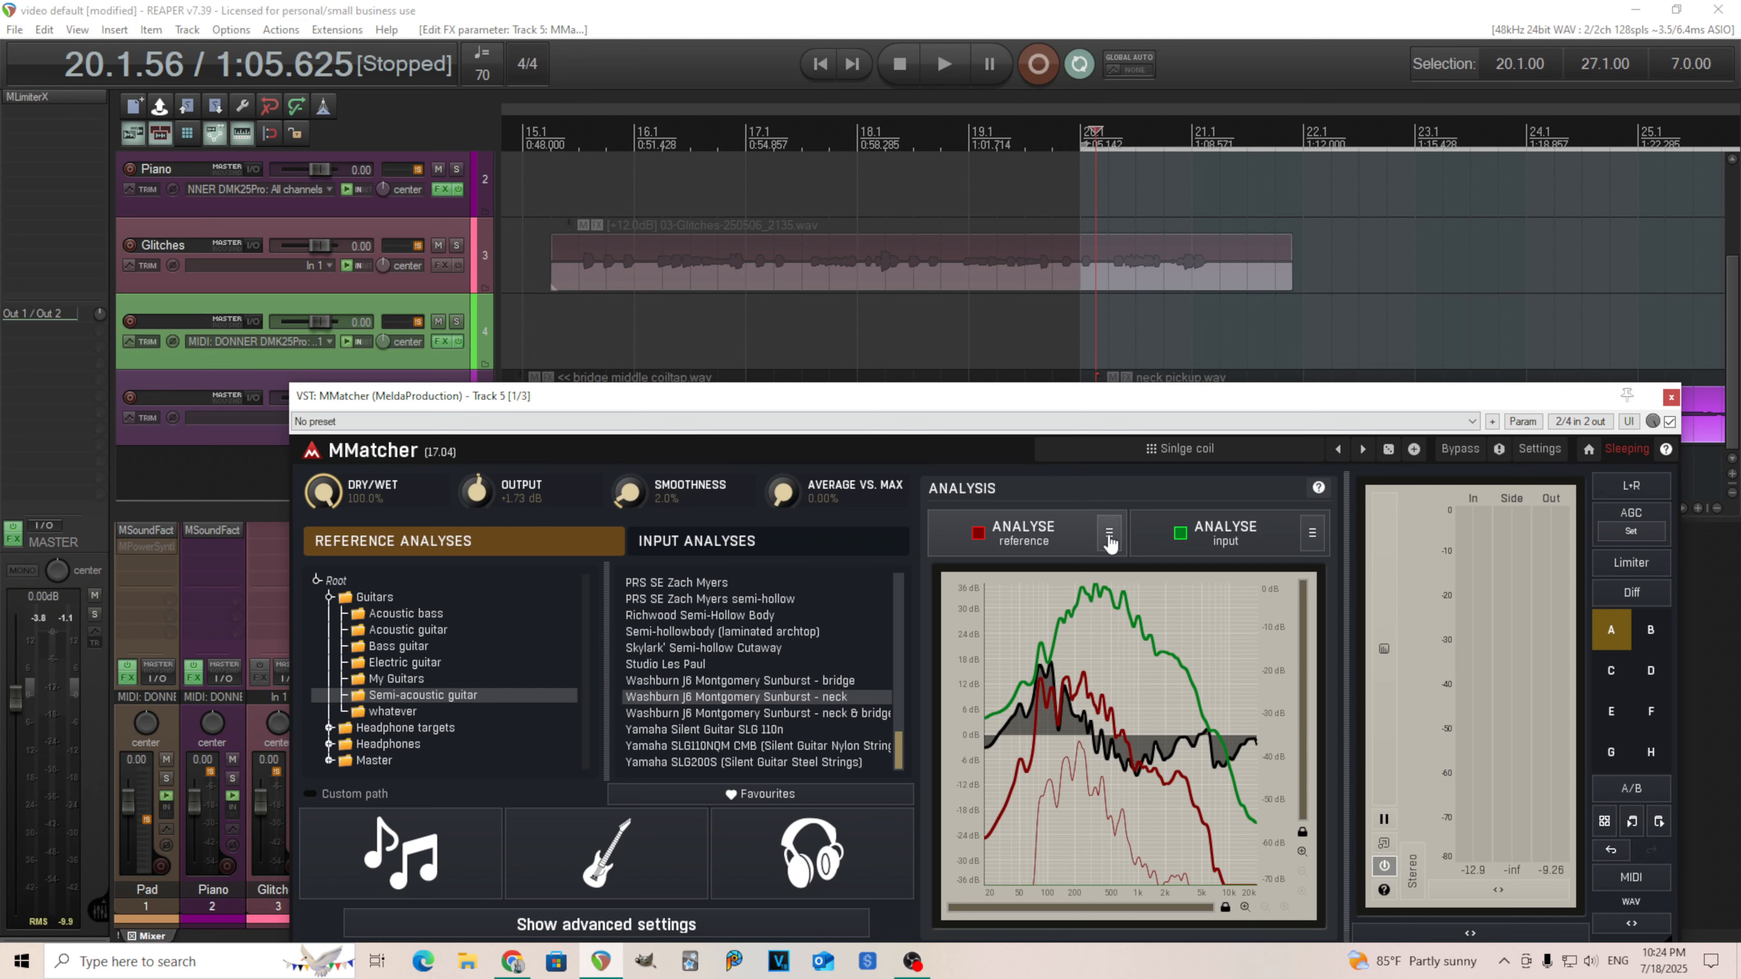
{"action": "left_click", "coordinate": [1202, 458]}
{"action": "left_click", "coordinate": [989, 581]}
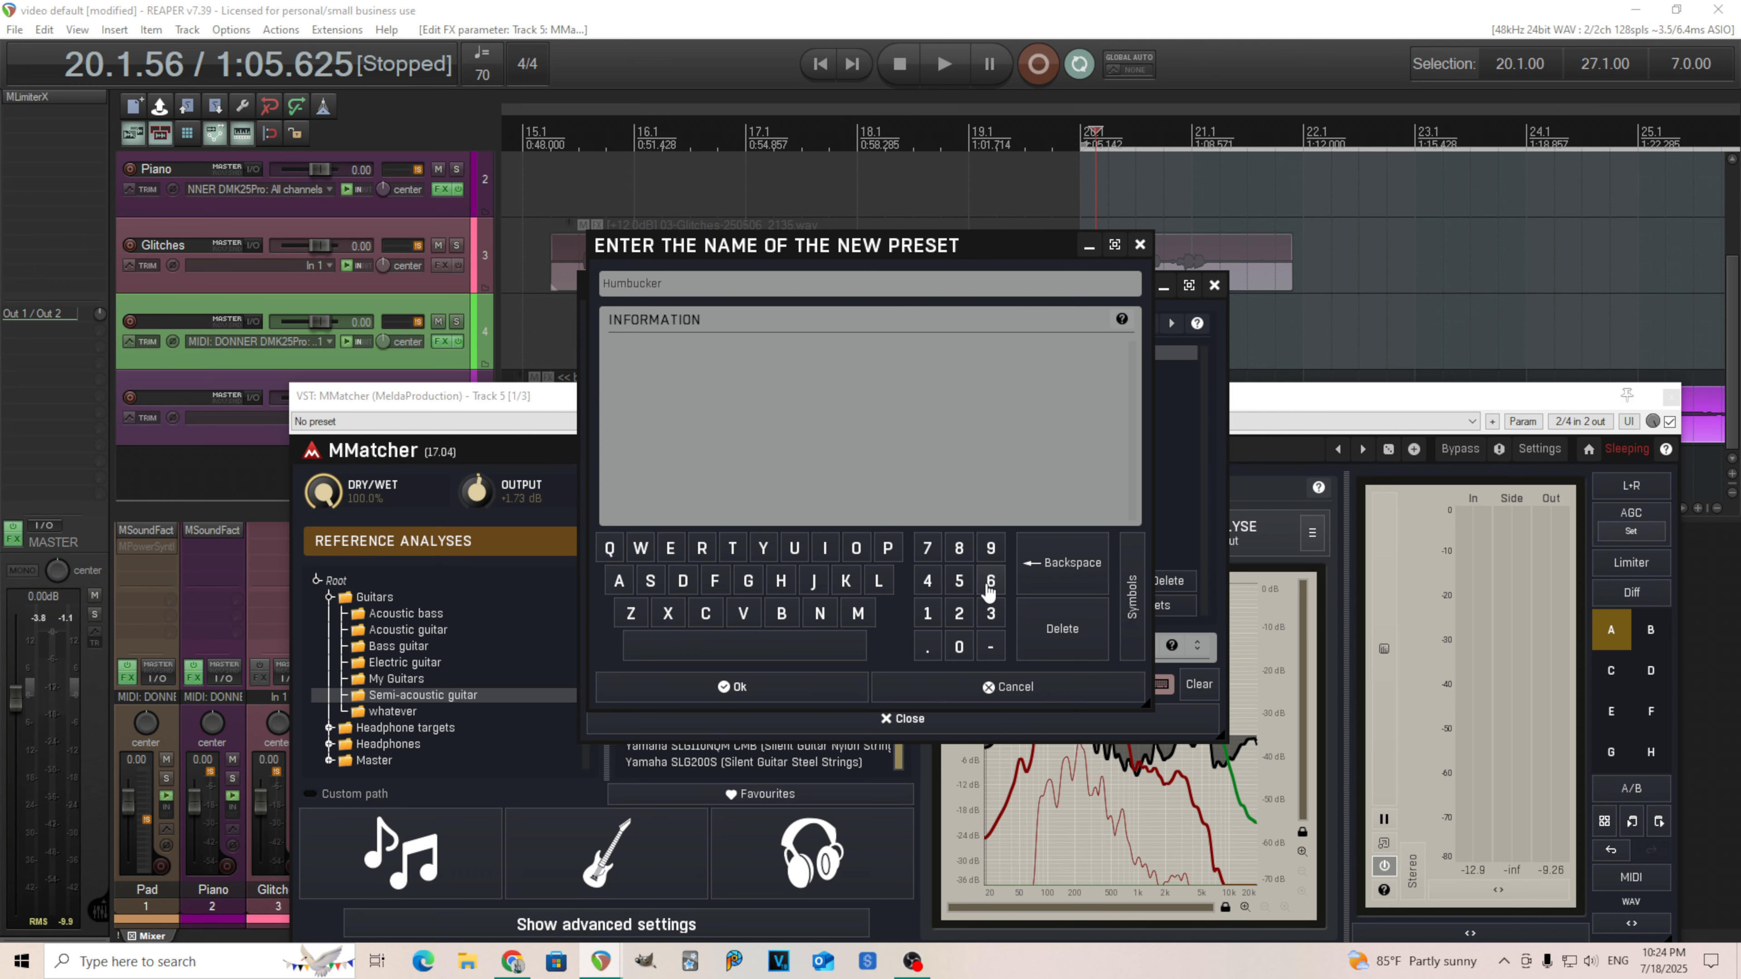
{"action": "left_click", "coordinate": [817, 687]}
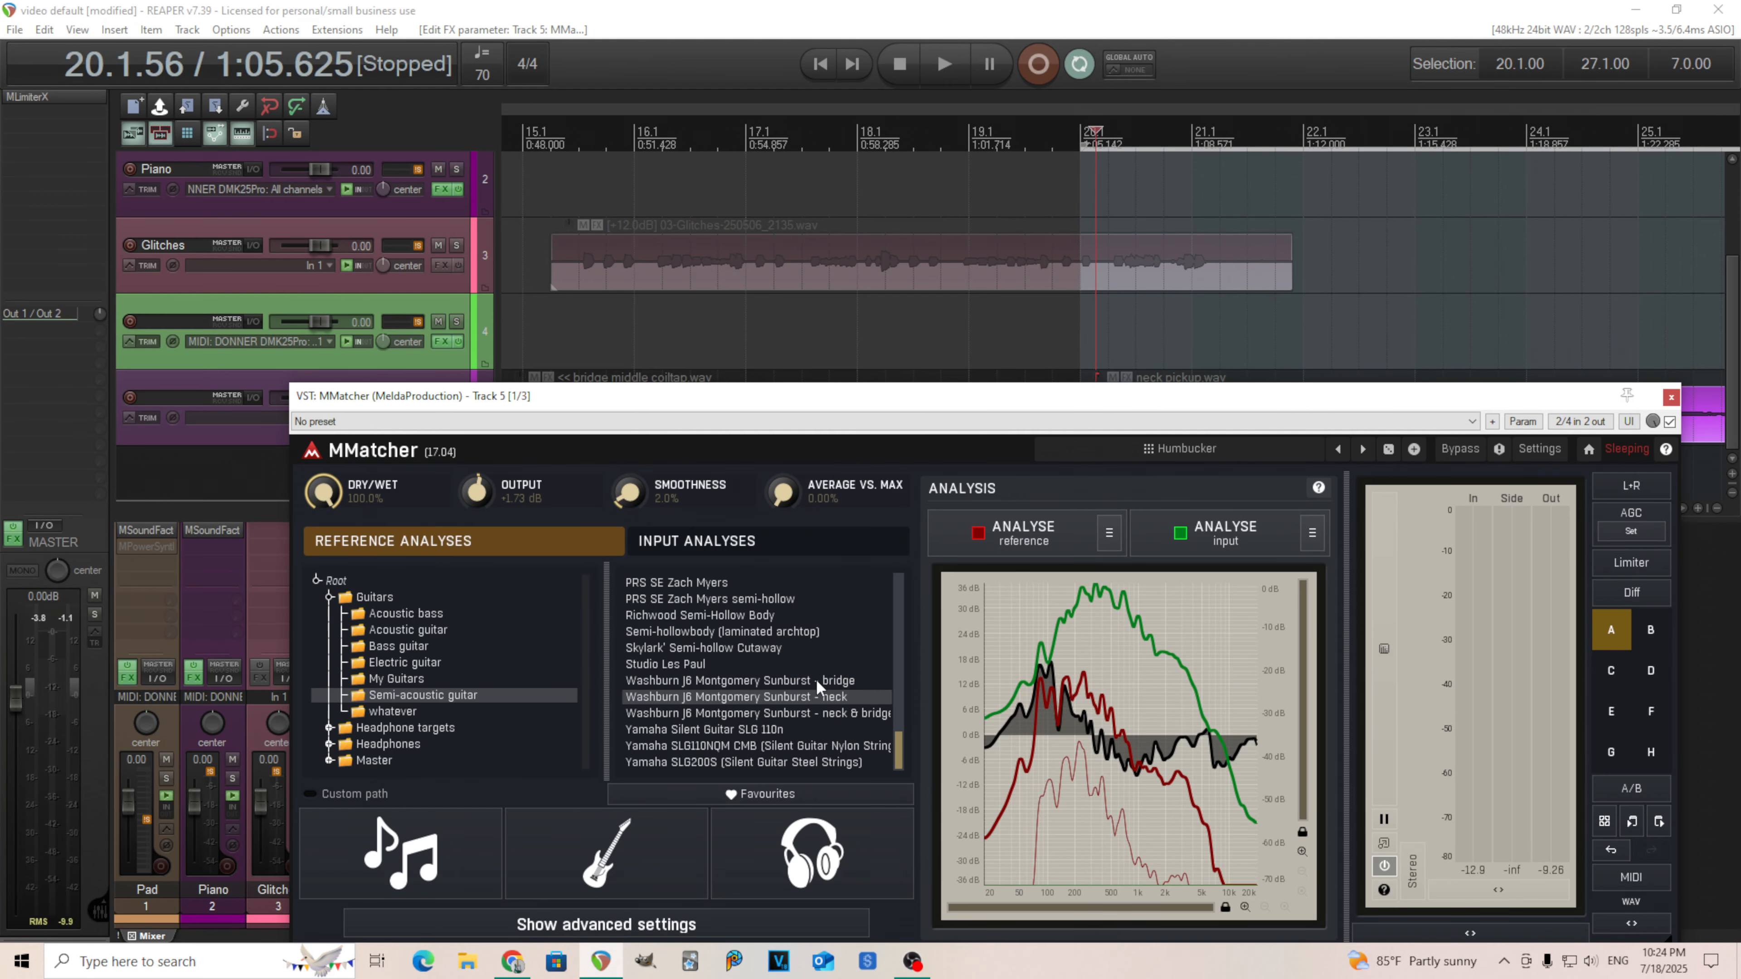
Close the MMatcher window and open track 5's envelope settings.
{"action": "left_click", "coordinate": [1670, 397]}
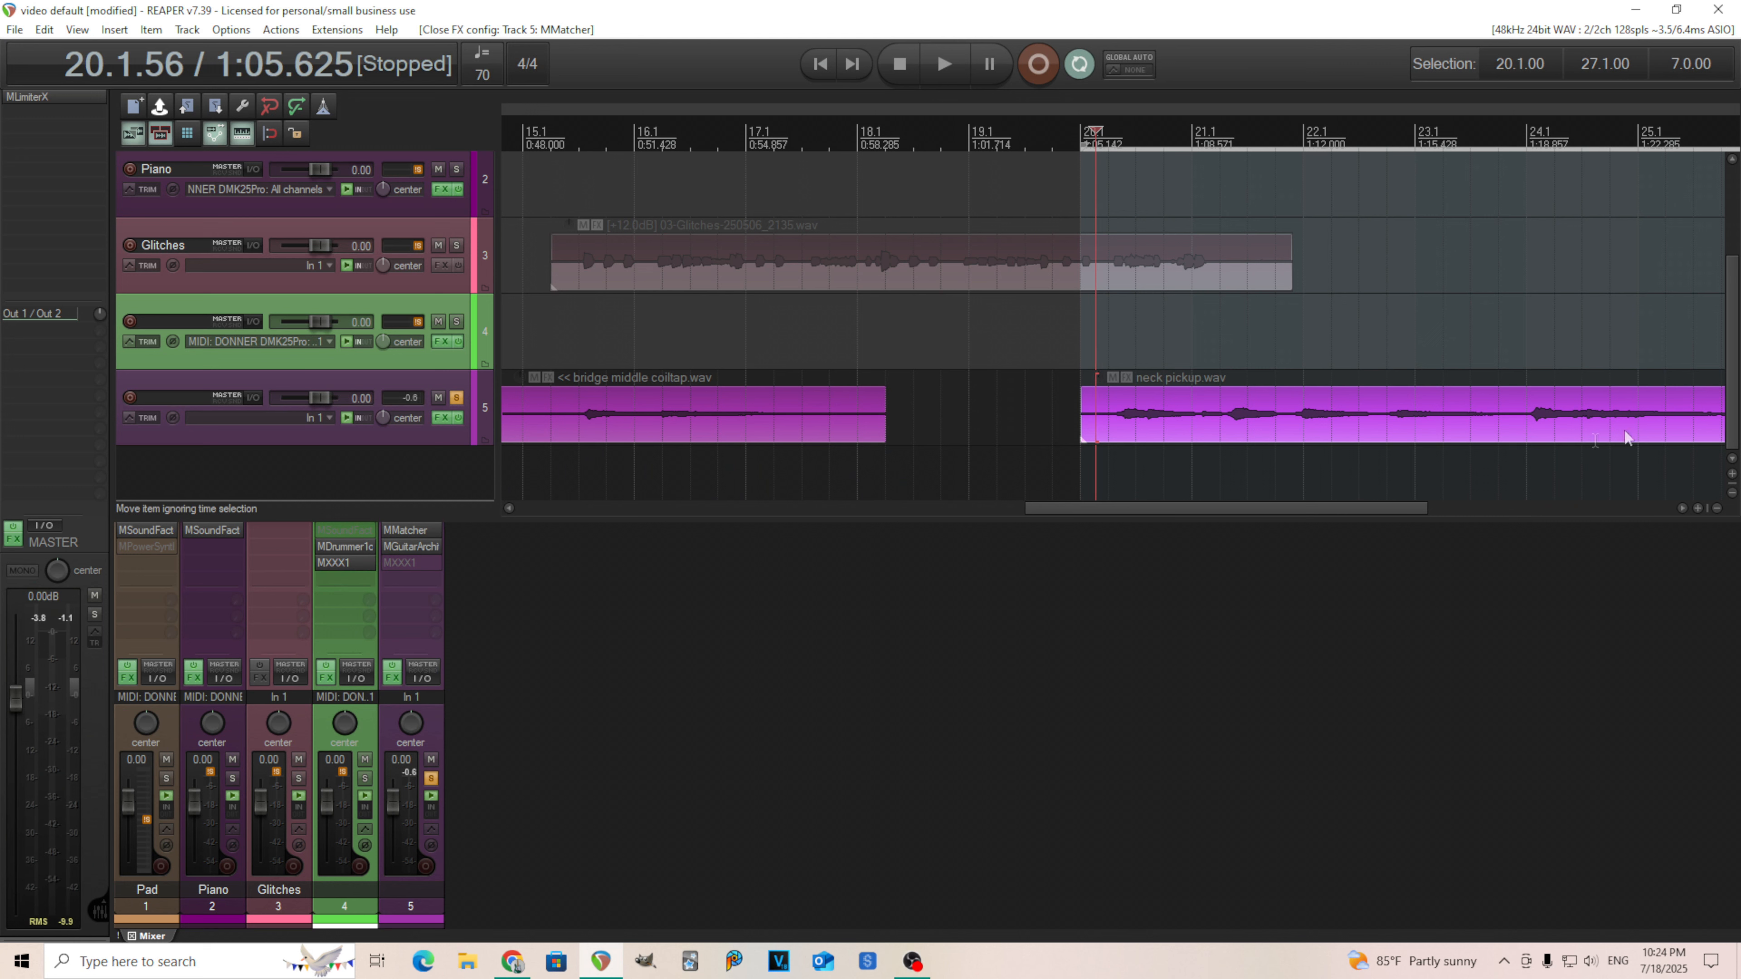
{"action": "right_click", "coordinate": [234, 444]}
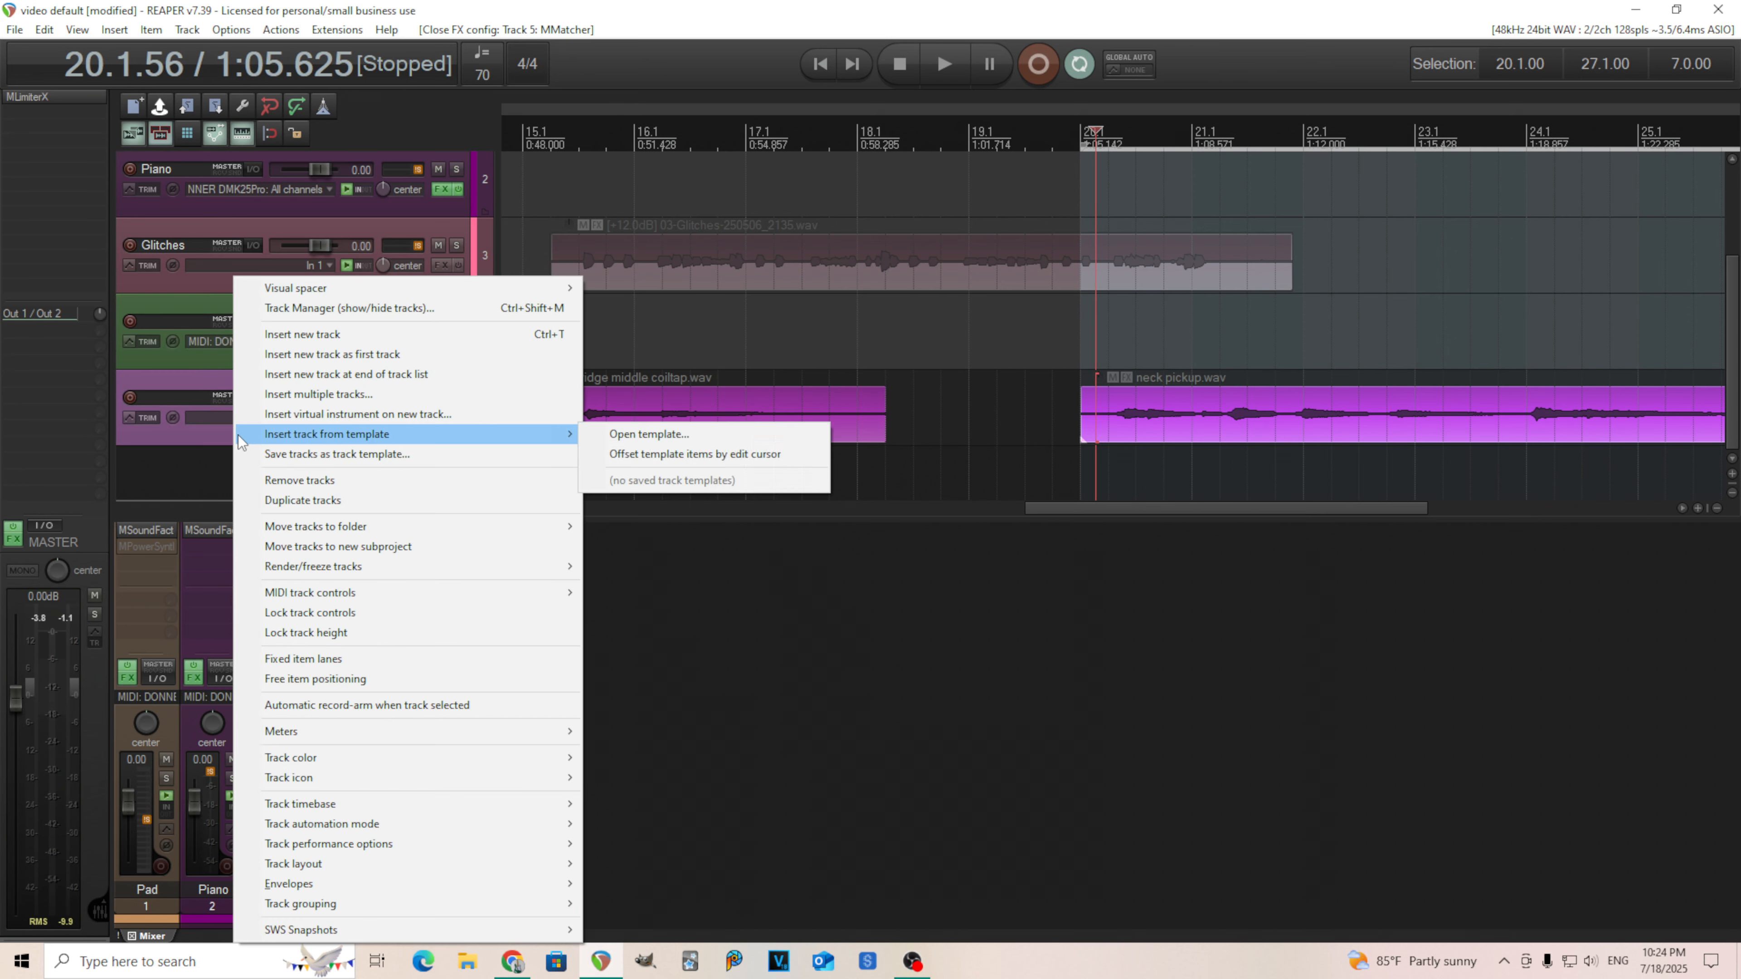
{"action": "left_click", "coordinate": [128, 417]}
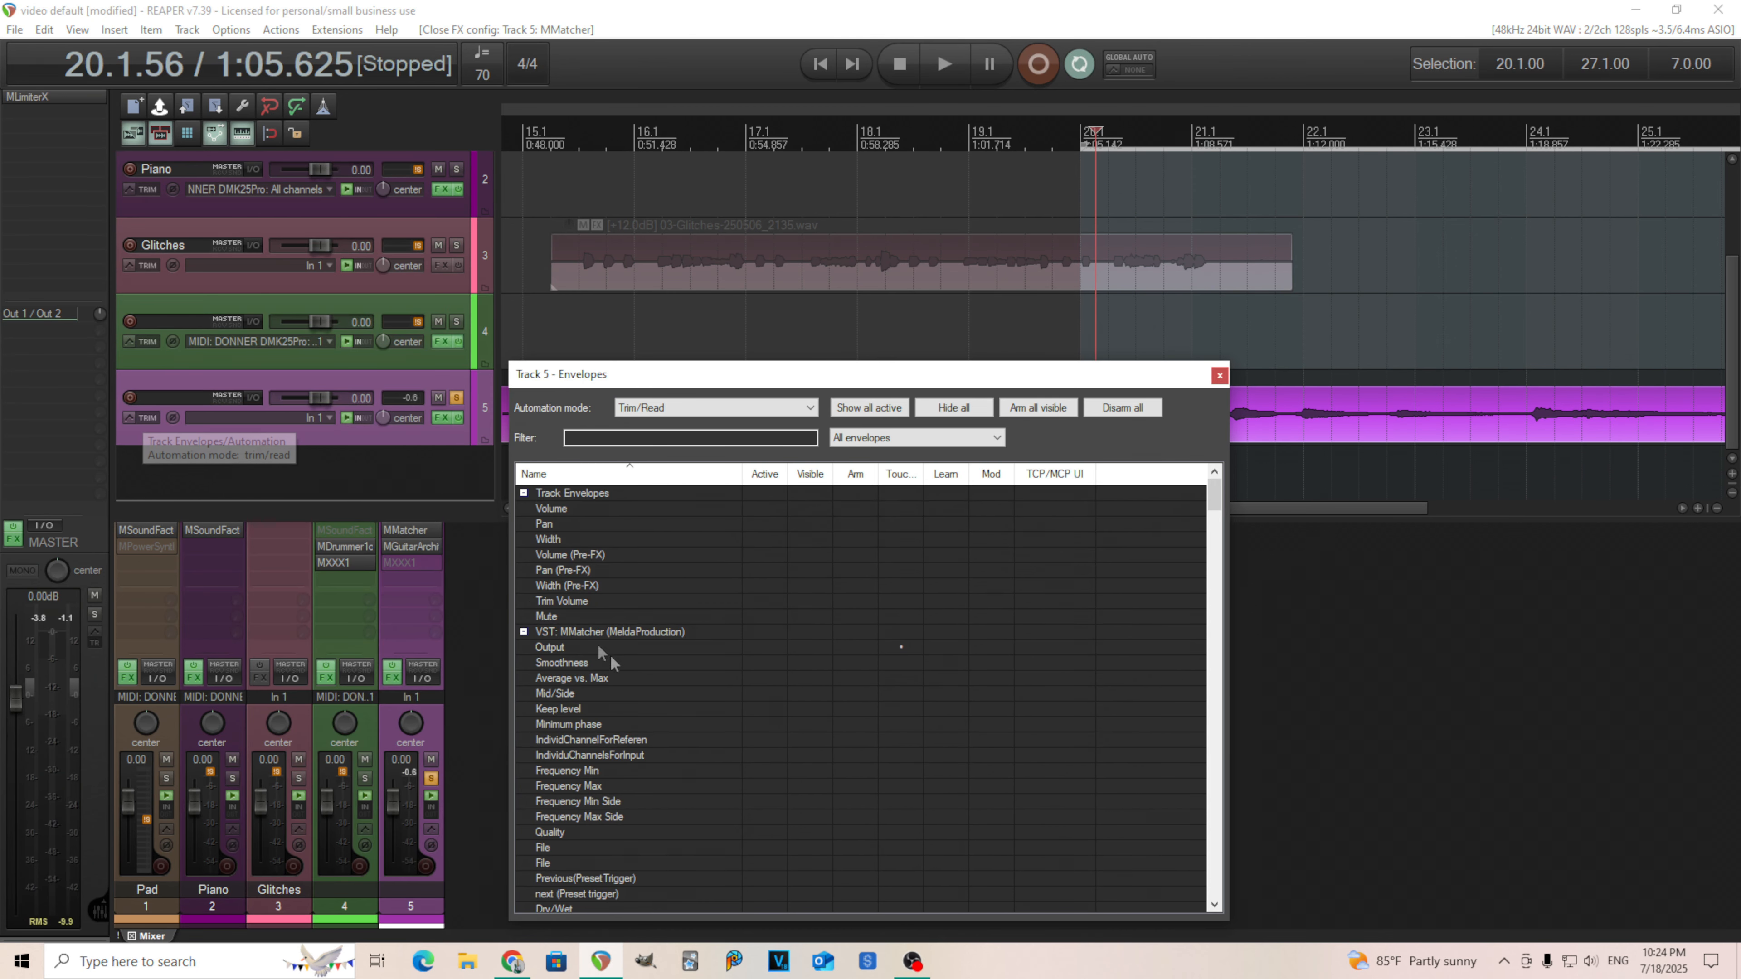
Show the MMatcher next and Previous preset trigger envelopes on track 5.
{"action": "scroll", "coordinate": [688, 811], "scroll_direction": "down", "scroll_amount": 3}
{"action": "scroll", "coordinate": [689, 811], "scroll_direction": "down", "scroll_amount": 2}
{"action": "scroll", "coordinate": [688, 811], "scroll_direction": "up", "scroll_amount": 3}
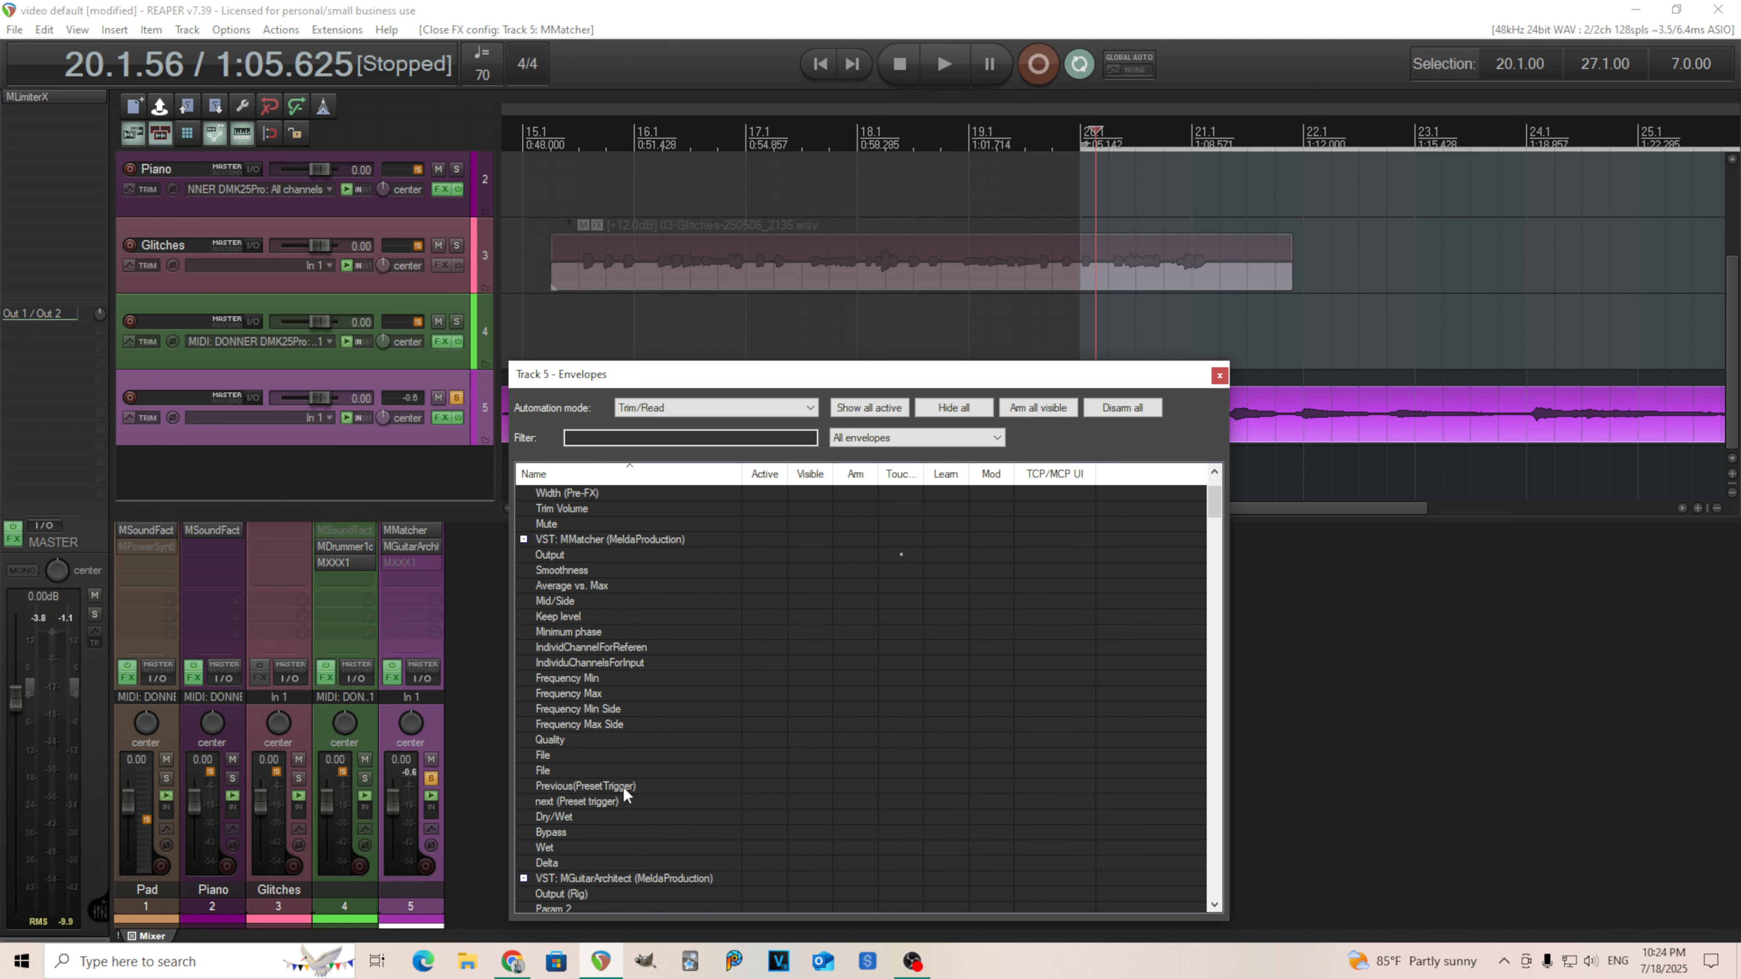
{"action": "left_click", "coordinate": [746, 800]}
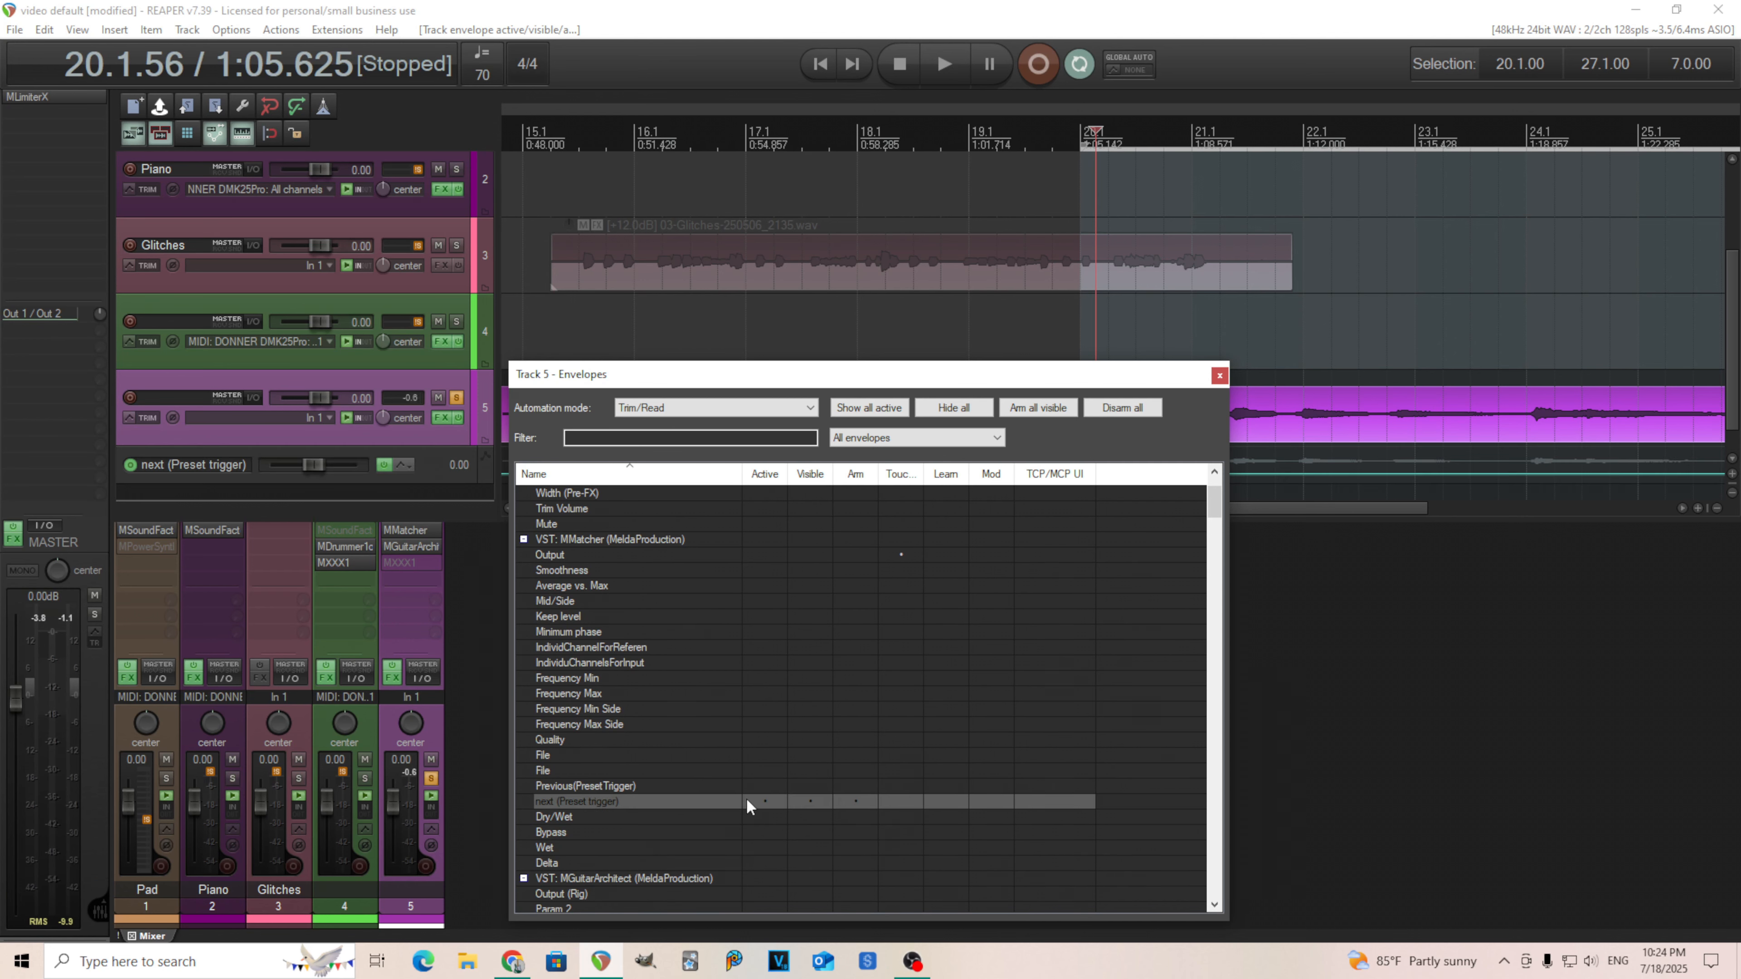
{"action": "left_click", "coordinate": [753, 785]}
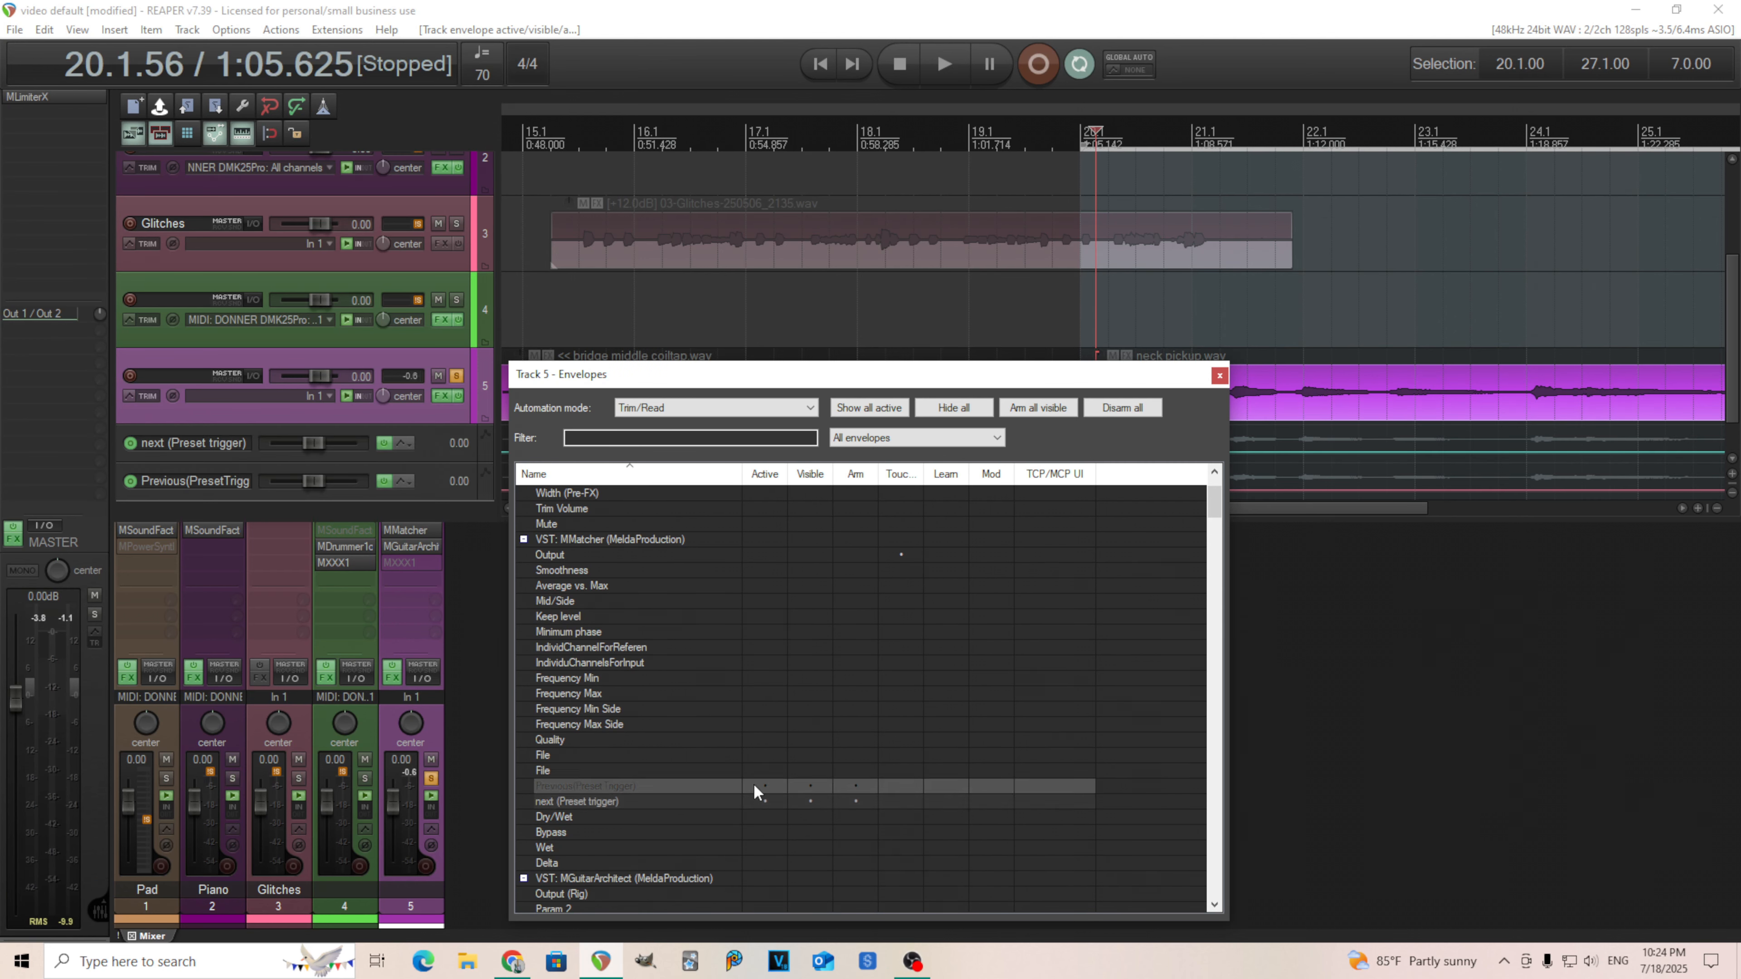
Close the envelope list, load MMatcher's "Single coil" preset from the preset browser, and close the plugin window.
{"action": "left_click", "coordinate": [1219, 376]}
{"action": "left_click", "coordinate": [411, 530]}
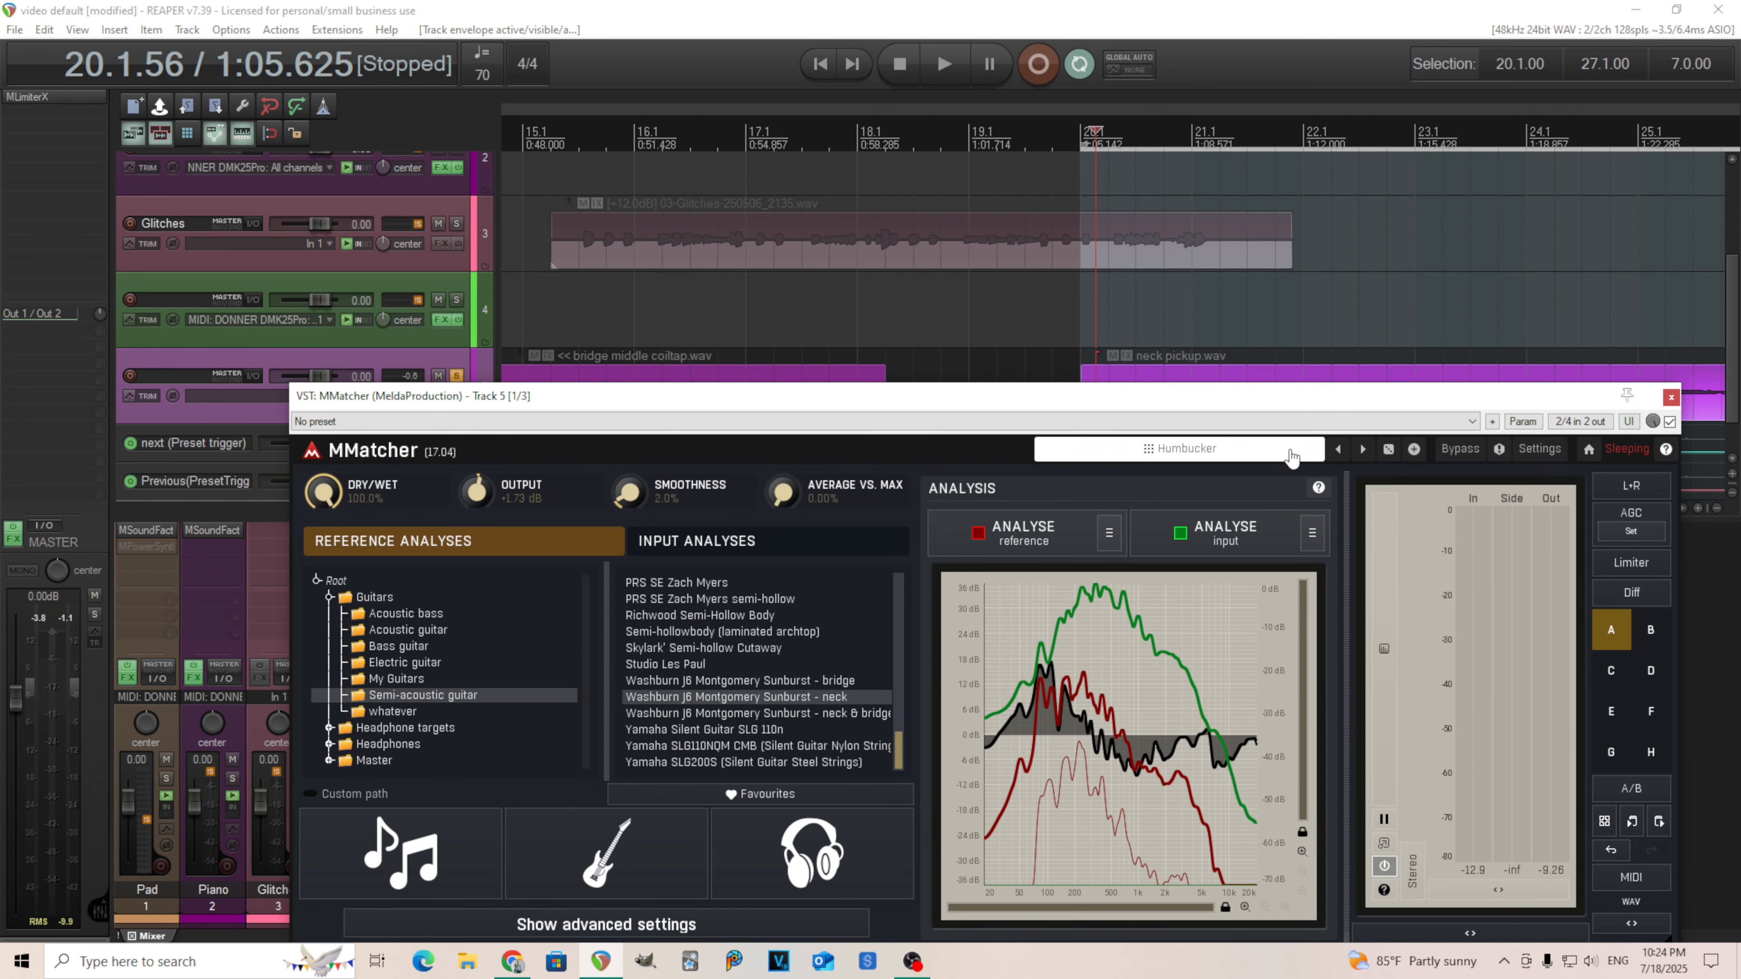
{"action": "left_click", "coordinate": [1179, 448]}
{"action": "left_click", "coordinate": [924, 357]}
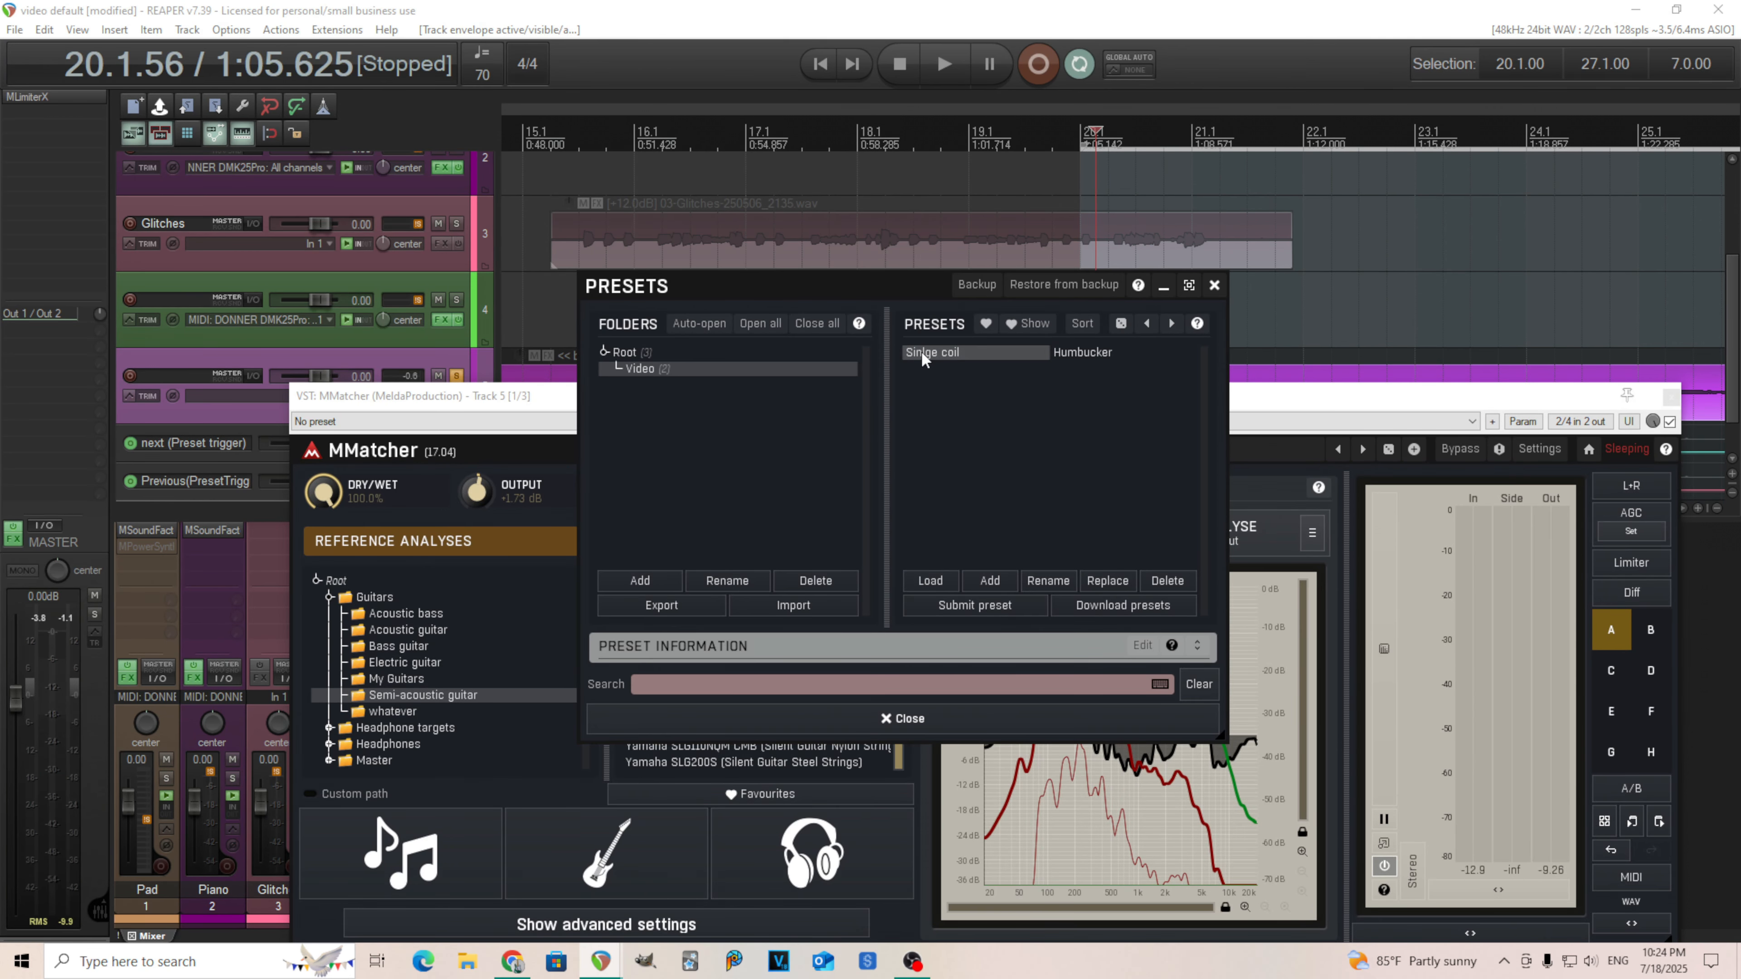
{"action": "double_click", "coordinate": [924, 357]}
{"action": "left_click", "coordinate": [1214, 285]}
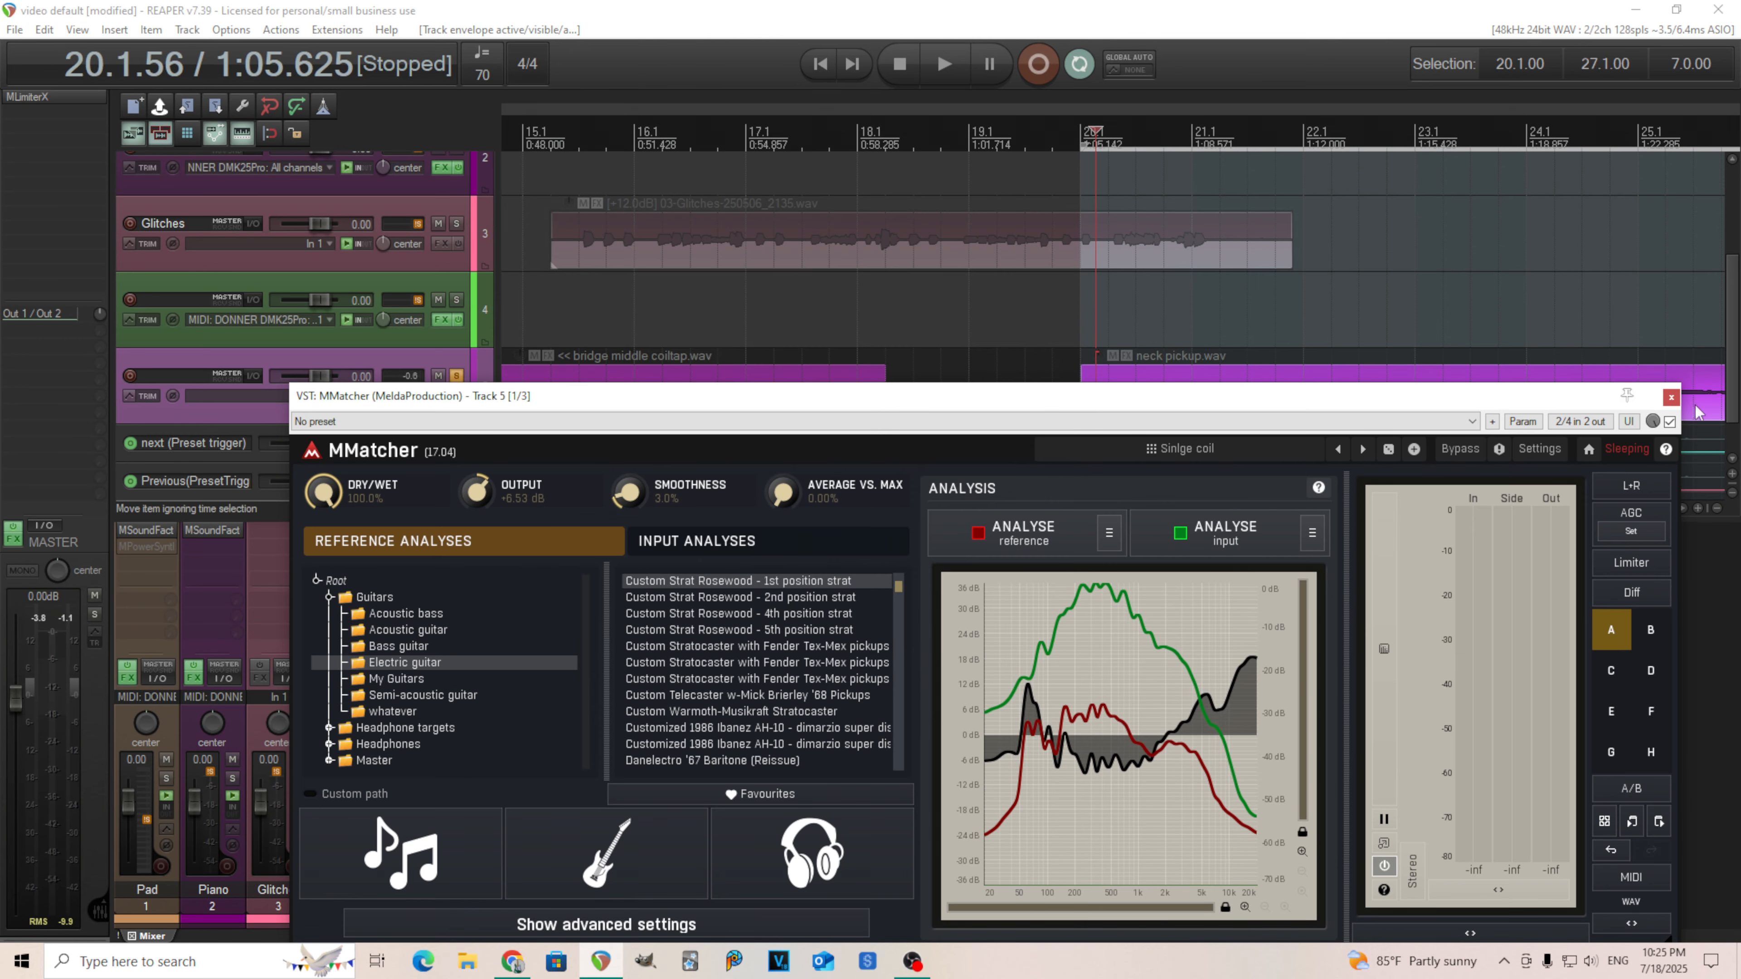
{"action": "left_click", "coordinate": [1670, 398]}
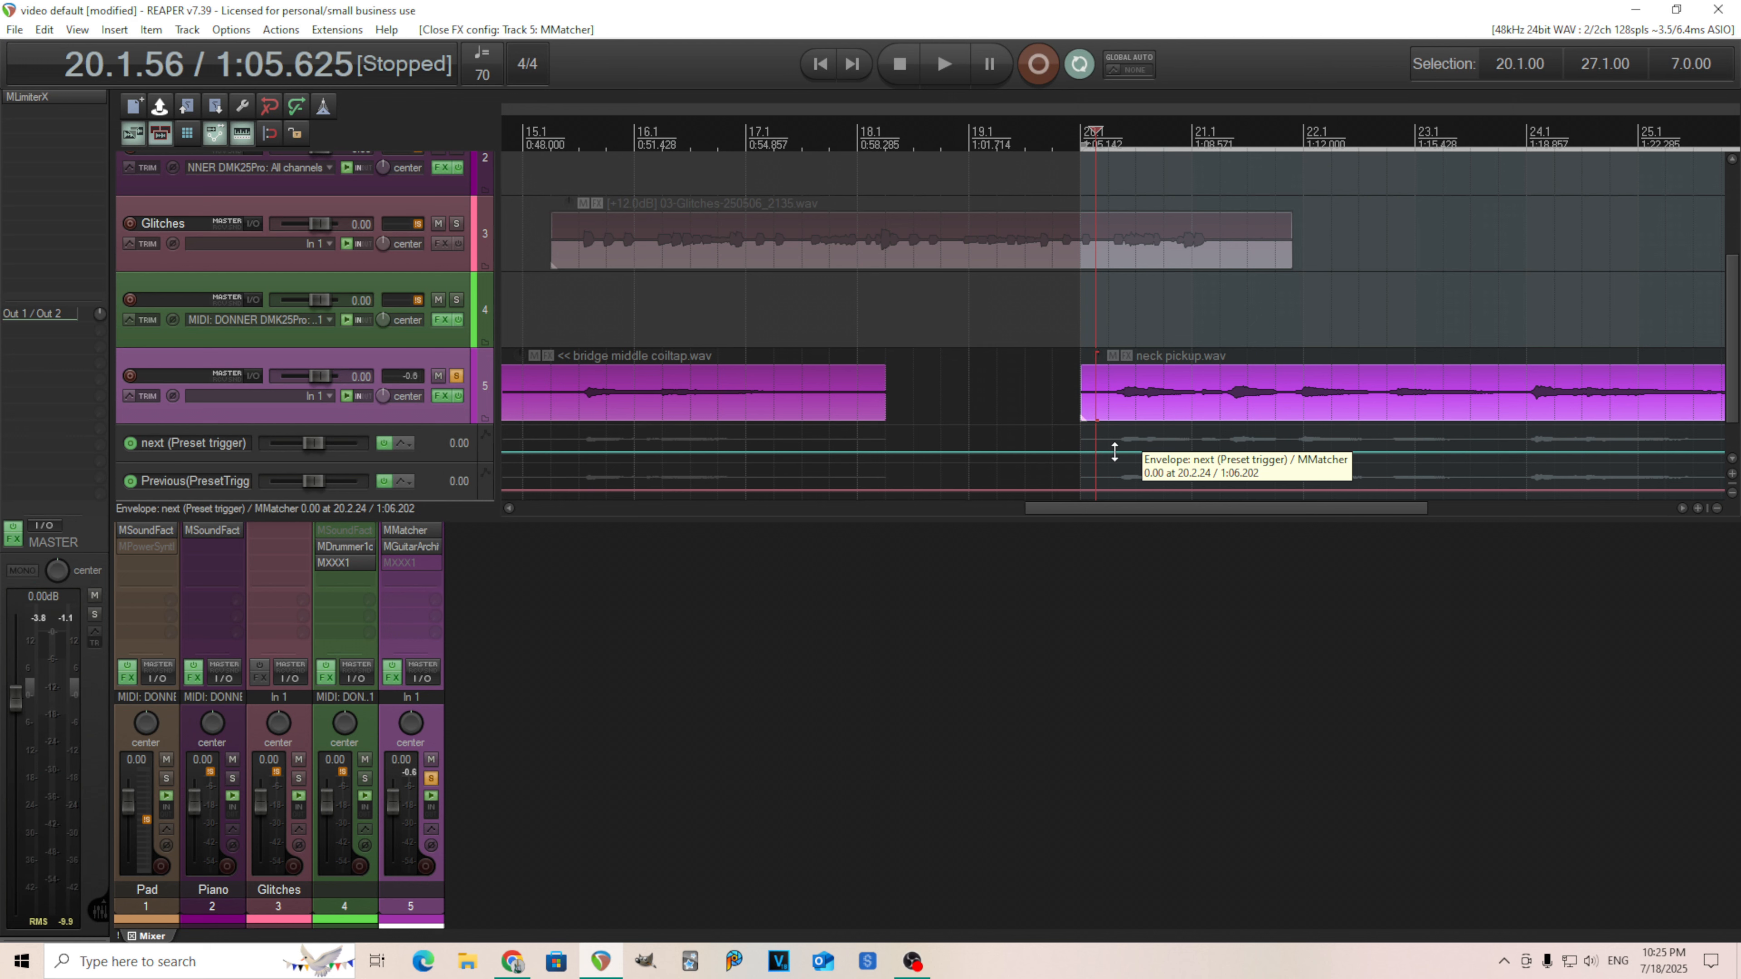
Draw a pulse at full value on the next preset-trigger envelope from about bar 20.2 to 21.1.
{"action": "mouse_move", "coordinate": [1113, 452]}
{"action": "left_mouse_down"}
{"action": "mouse_move", "coordinate": [1141, 406]}
{"action": "mouse_move", "coordinate": [1115, 376]}
{"action": "left_mouse_up"}
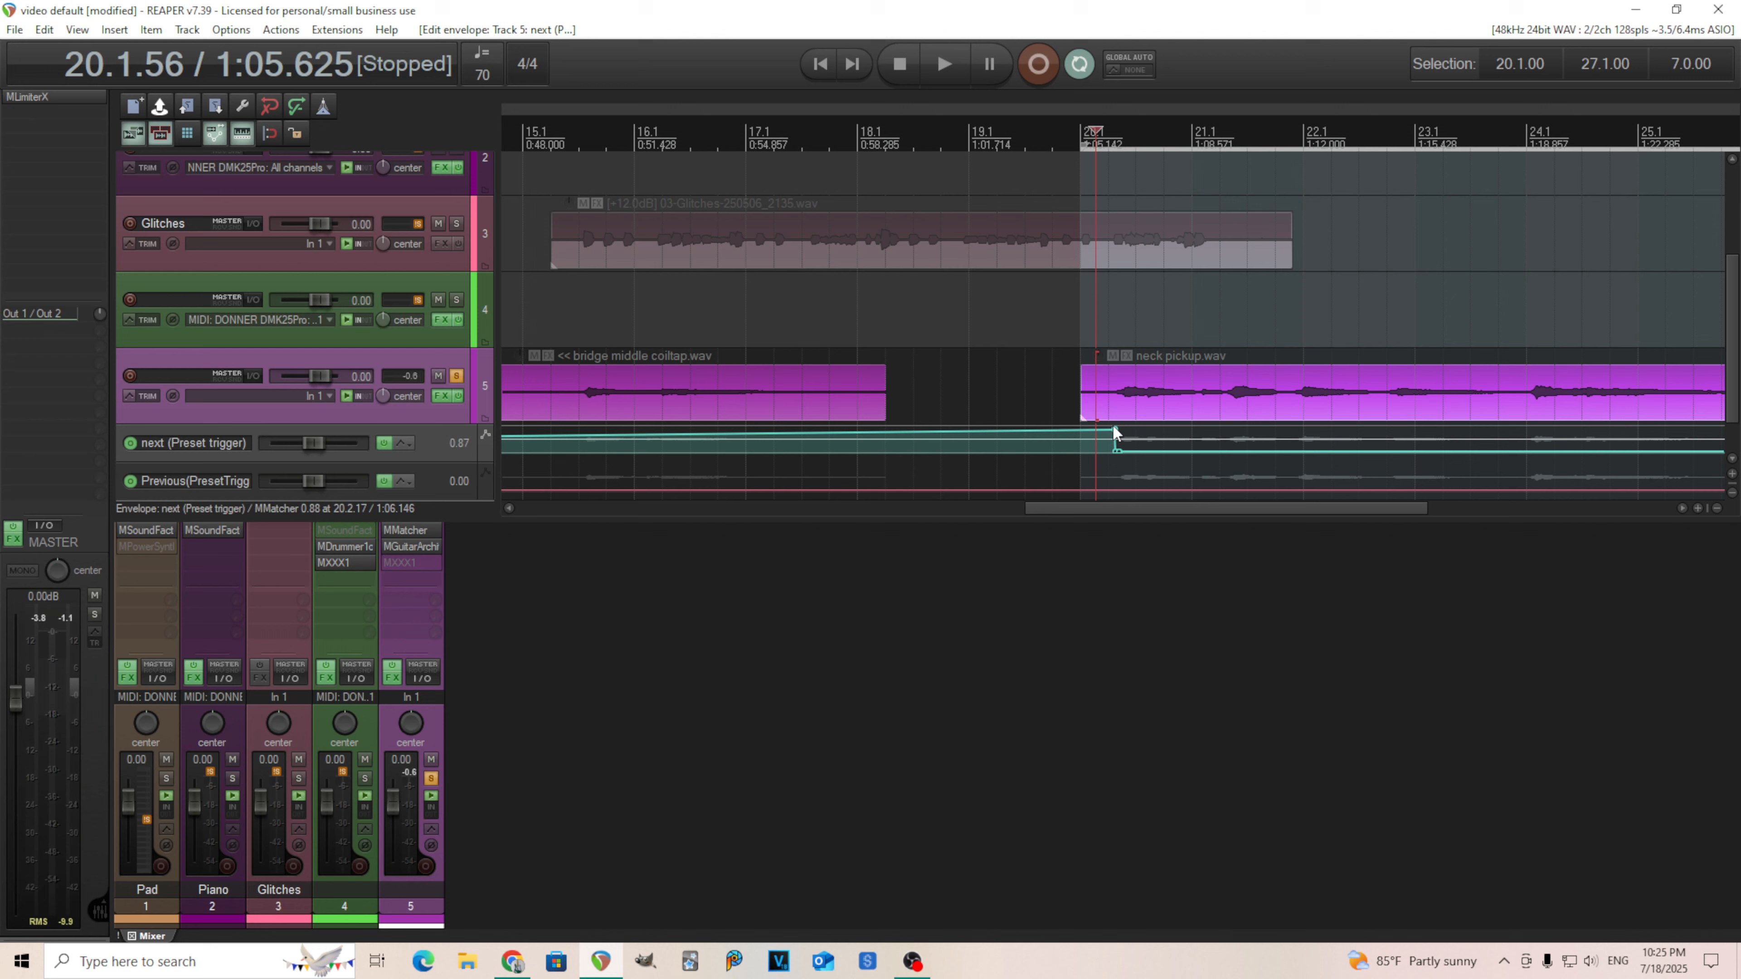
{"action": "left_click_drag", "start_coordinate": [1115, 430], "coordinate": [1099, 556]}
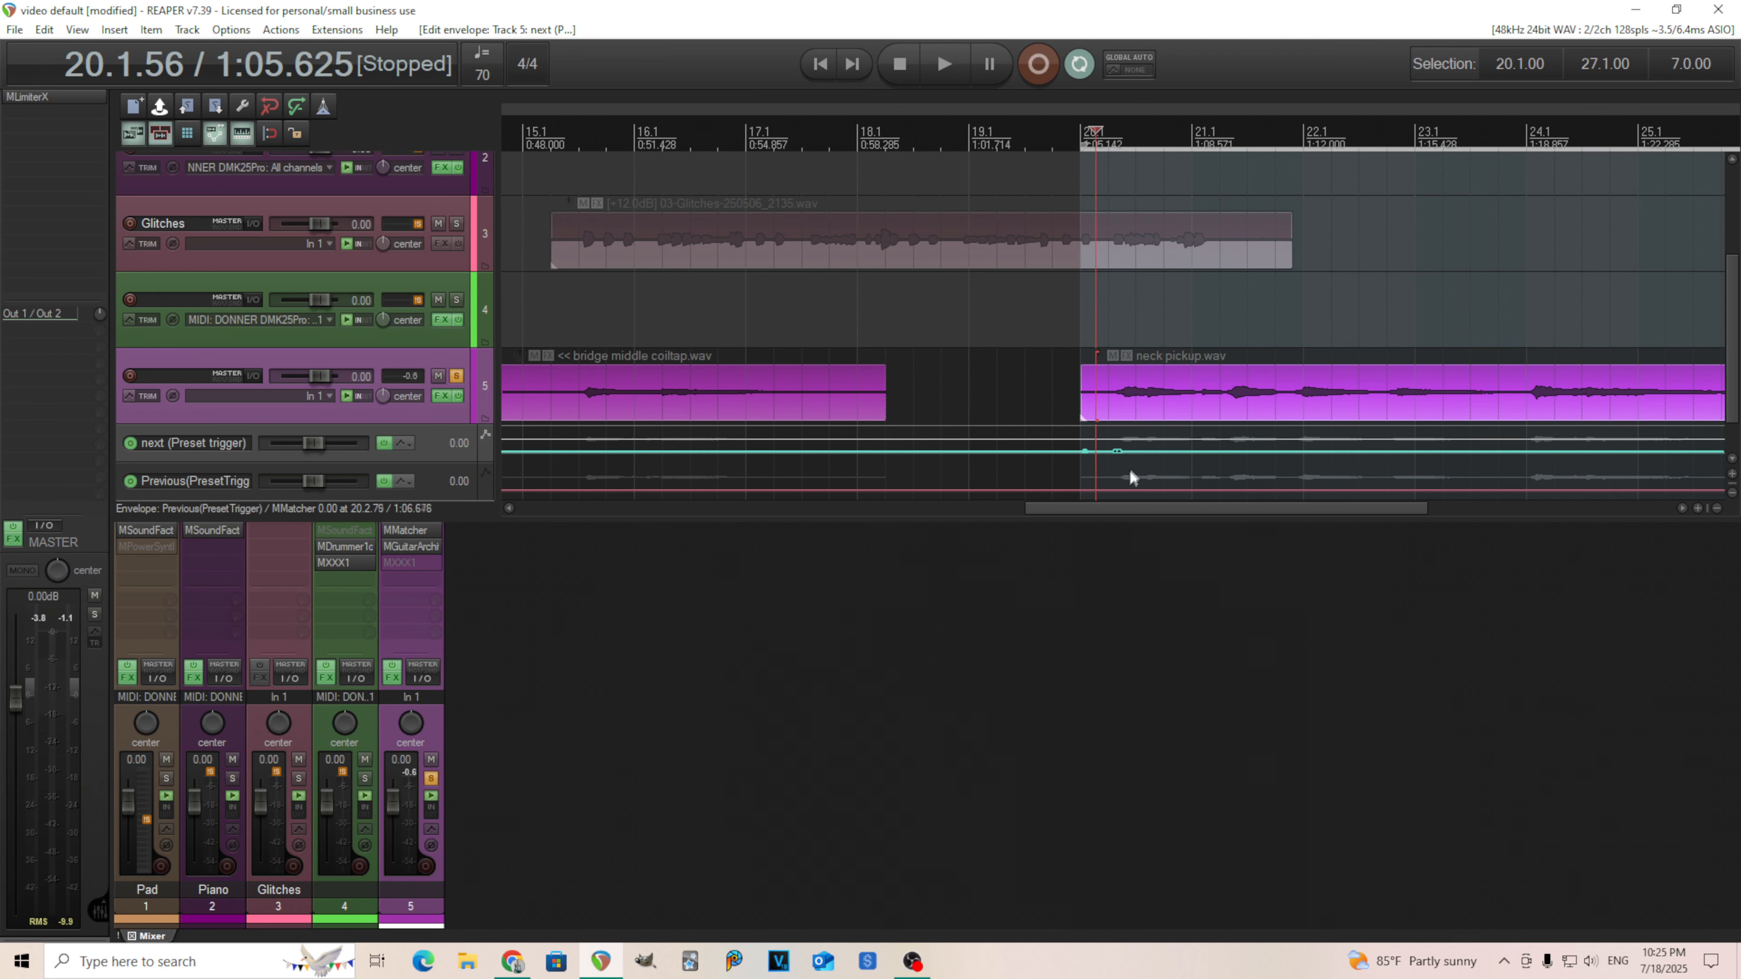
{"action": "left_click_drag", "start_coordinate": [1118, 450], "coordinate": [1141, 274]}
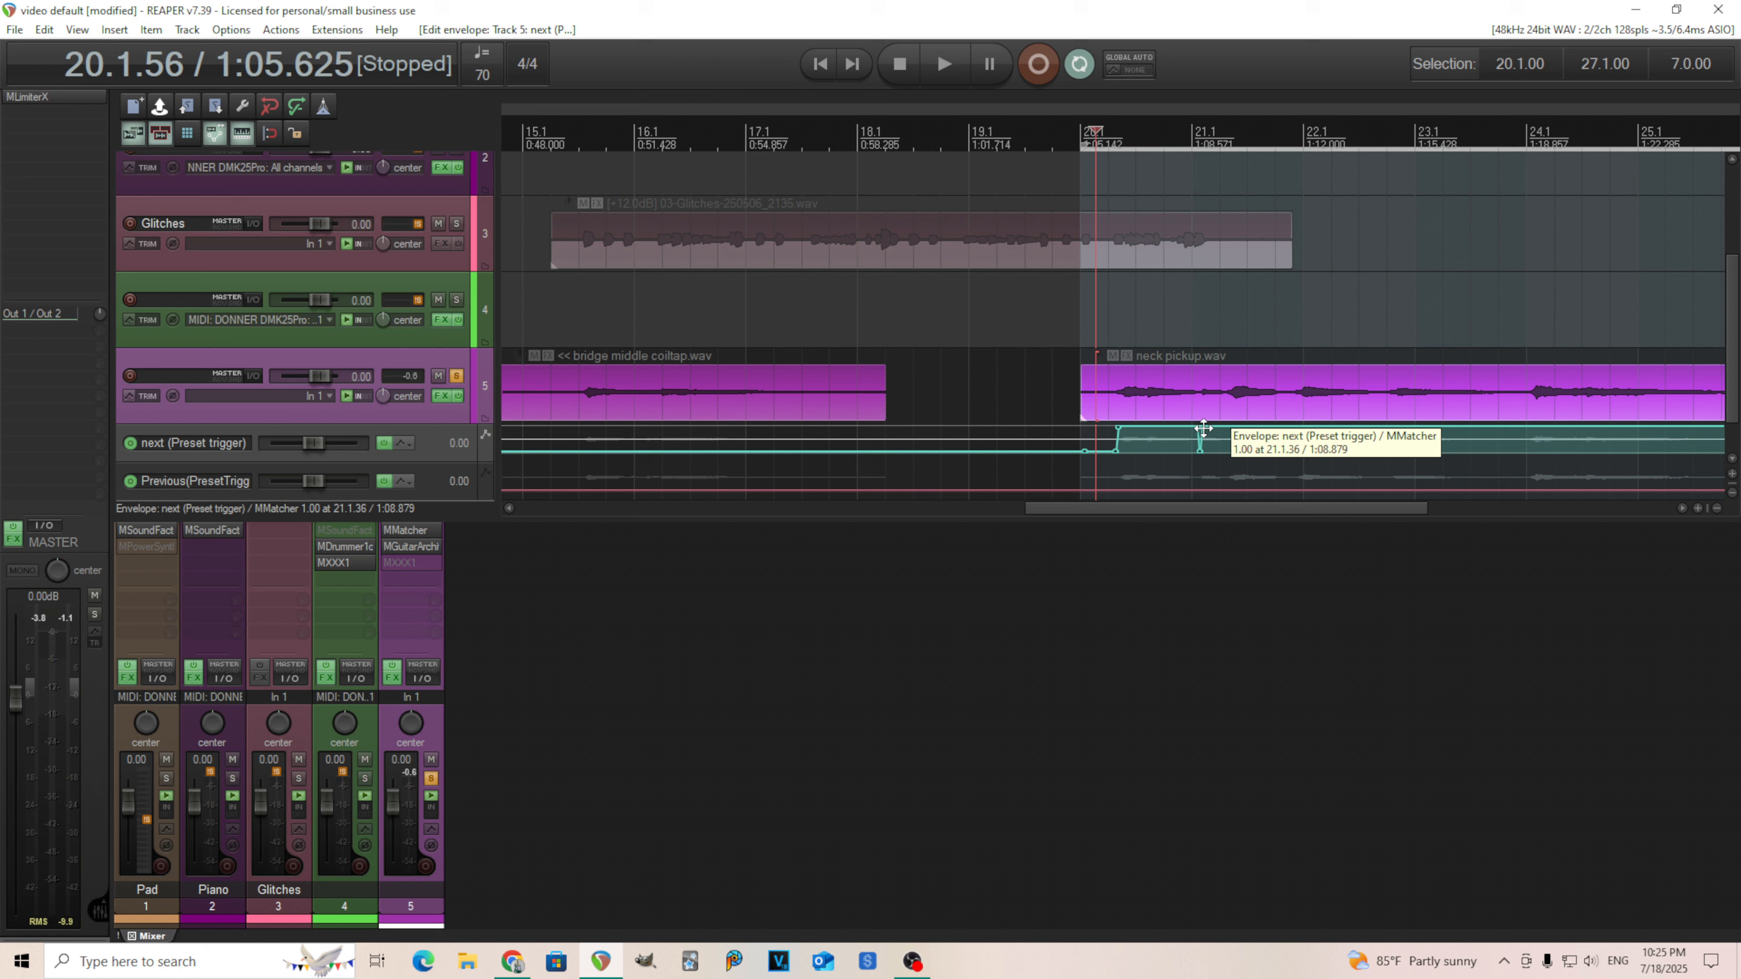
{"action": "left_click_drag", "start_coordinate": [1203, 429], "coordinate": [1245, 711]}
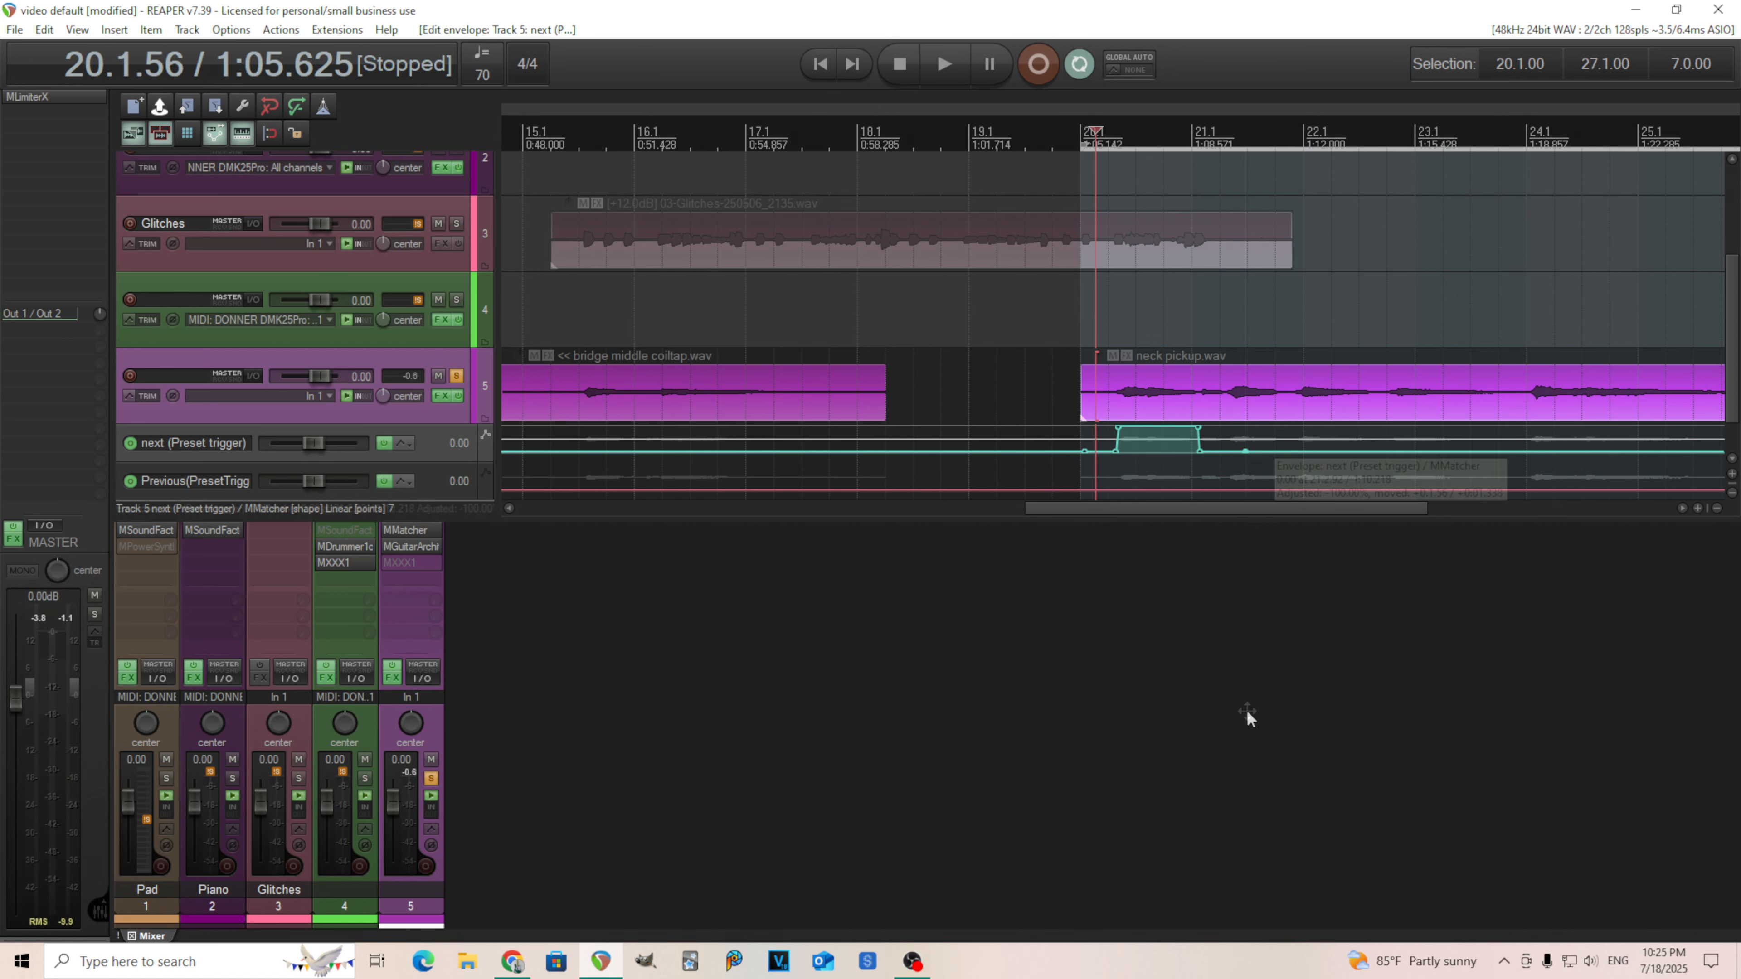
Draw a pulse on the Previous preset-trigger envelope from about bar 21.1 to 21.4, right after the next pulse.
{"action": "left_click", "coordinate": [1203, 488]}
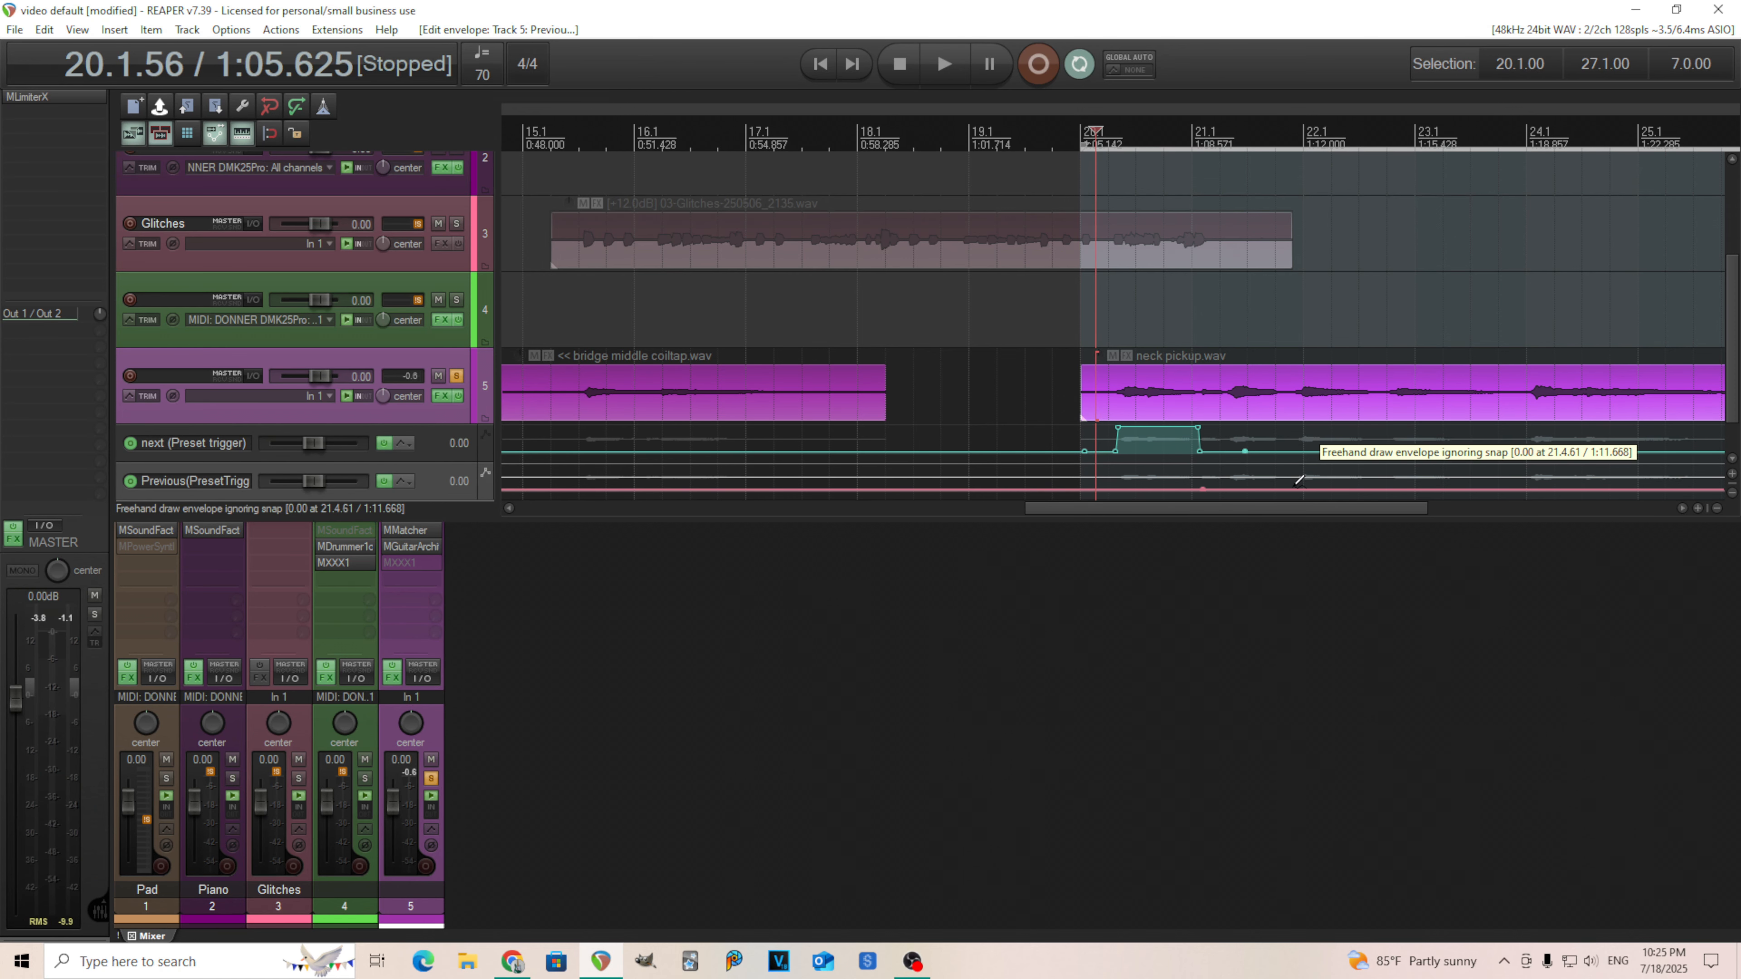
{"action": "left_click_drag", "start_coordinate": [1293, 482], "coordinate": [1291, 253]}
{"action": "left_click_drag", "start_coordinate": [1204, 490], "coordinate": [1212, 288]}
{"action": "left_click", "coordinate": [1196, 467], "text": "shift"}
{"action": "mouse_move", "coordinate": [1193, 467]}
{"action": "left_mouse_down"}
{"action": "mouse_move", "coordinate": [1224, 805]}
{"action": "mouse_move", "coordinate": [1212, 684]}
{"action": "mouse_move", "coordinate": [1233, 507]}
{"action": "left_mouse_up"}
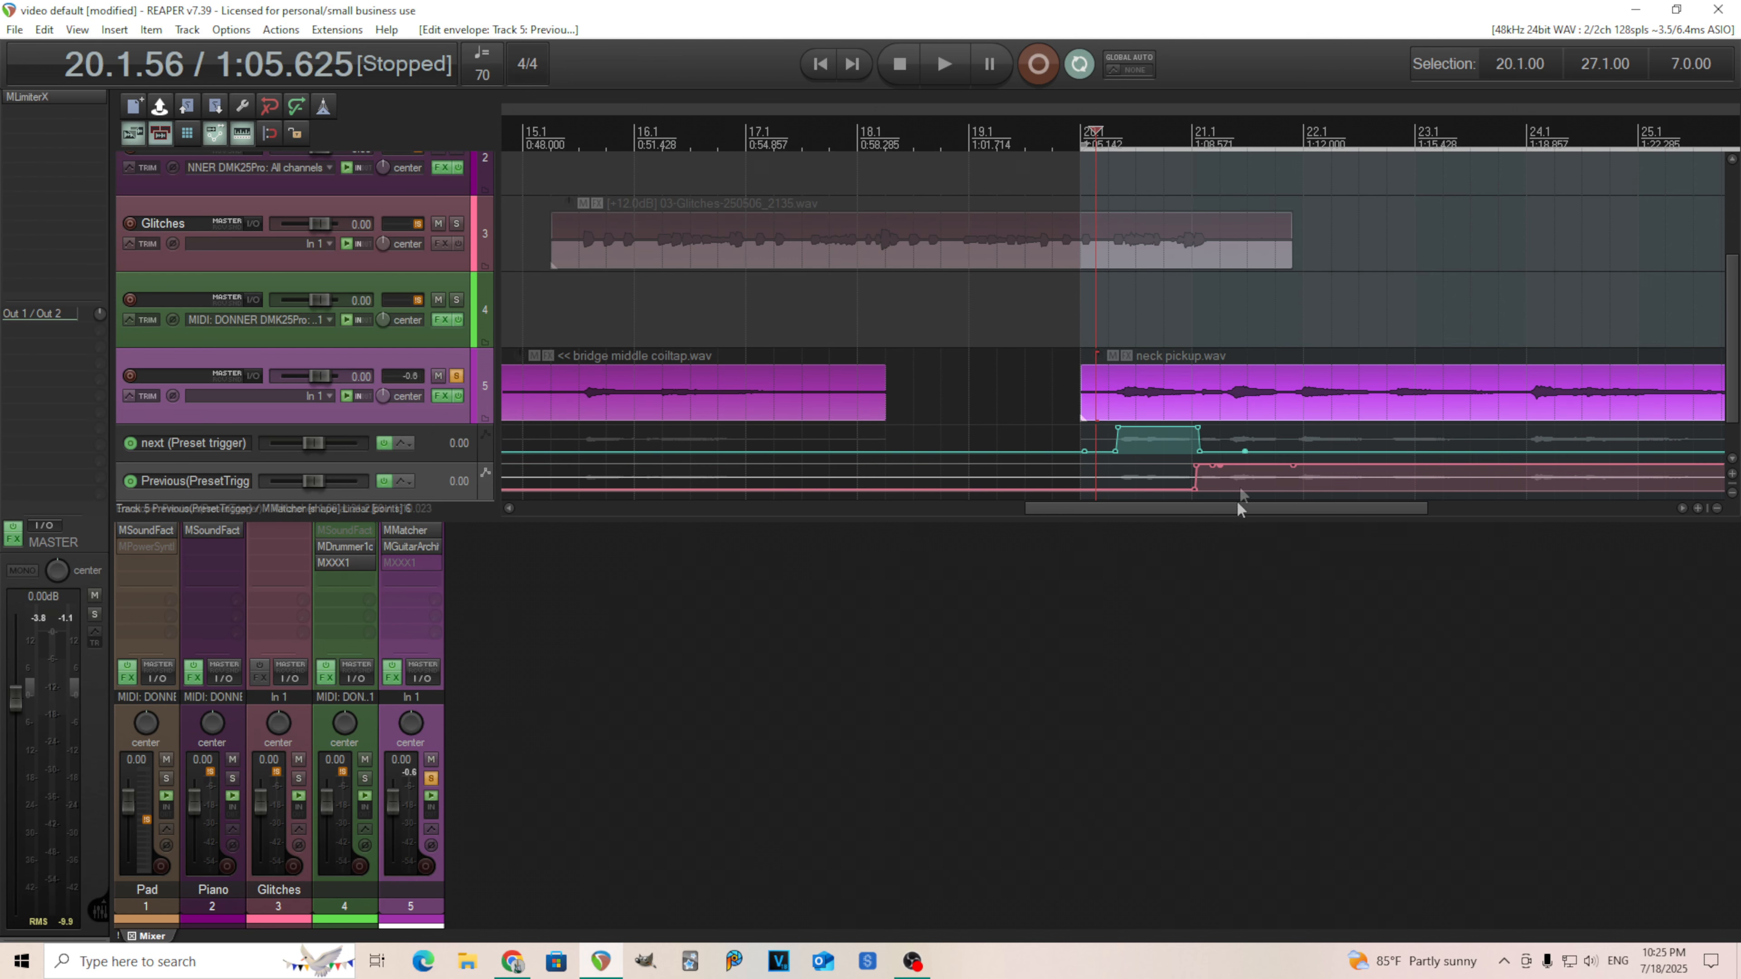
{"action": "scroll", "coordinate": [1238, 490], "scroll_direction": "up", "scroll_amount": 3}
{"action": "left_click_drag", "start_coordinate": [1358, 465], "coordinate": [1320, 504]}
{"action": "left_click", "coordinate": [1320, 414]}
{"action": "scroll", "coordinate": [1324, 415], "scroll_direction": "up", "scroll_amount": 3}
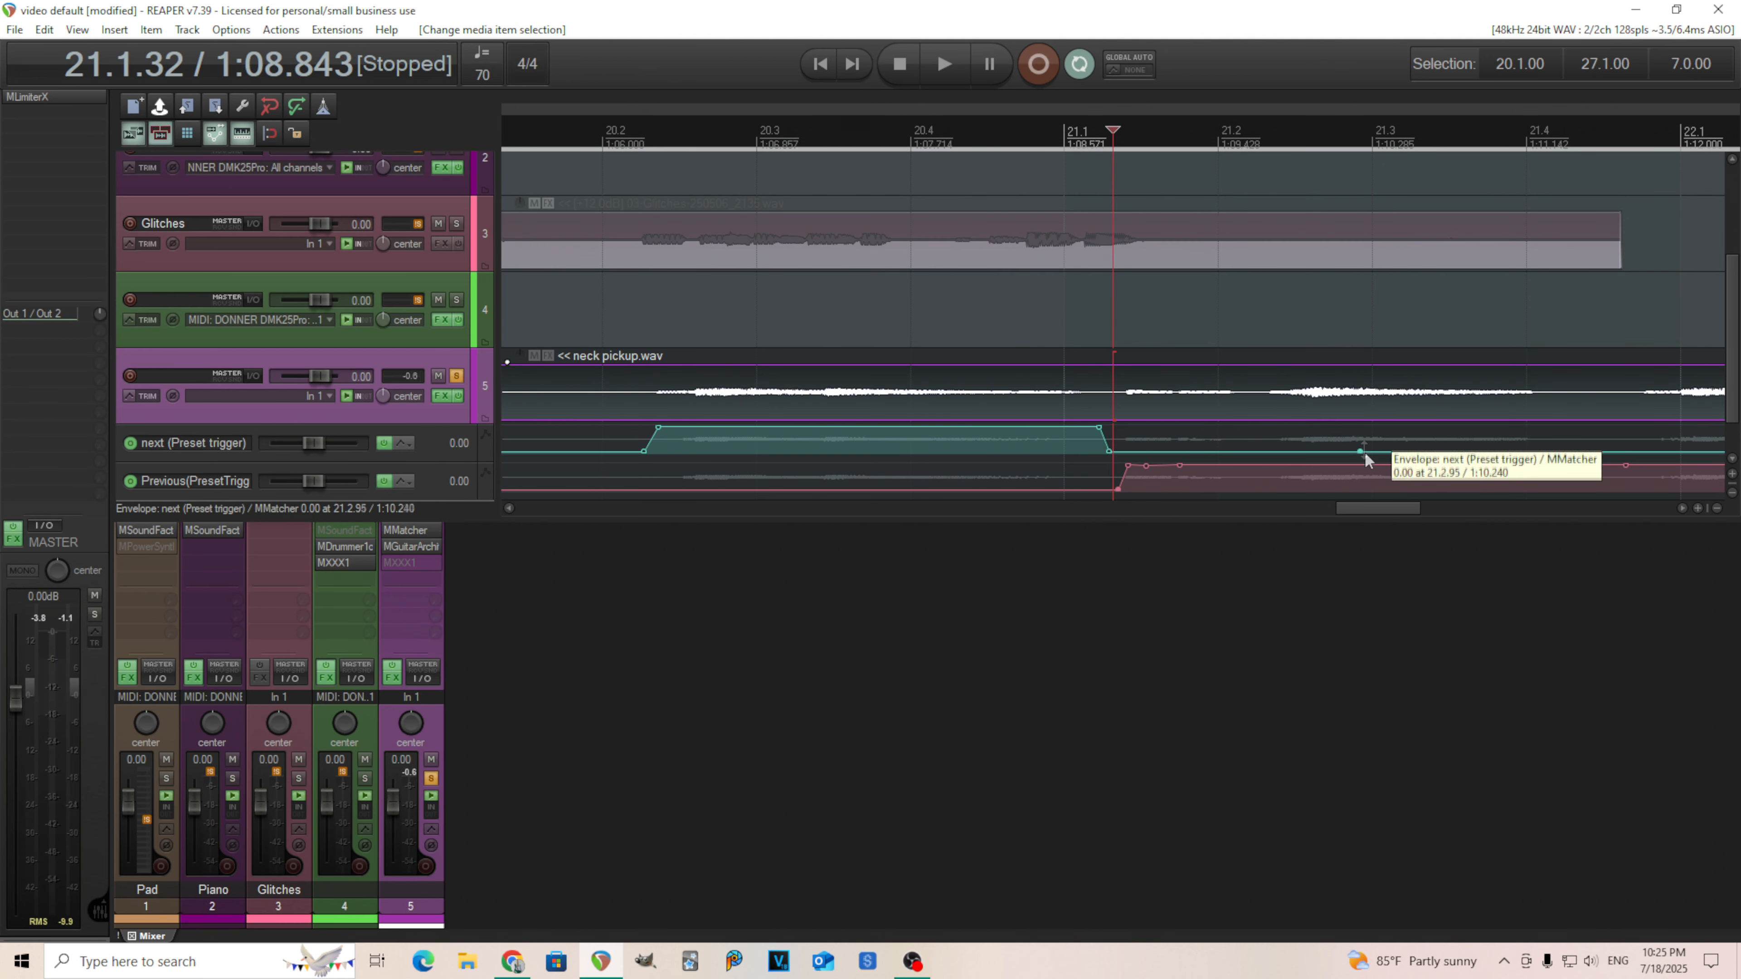
{"action": "left_click", "coordinate": [1619, 490], "text": "ctrl"}
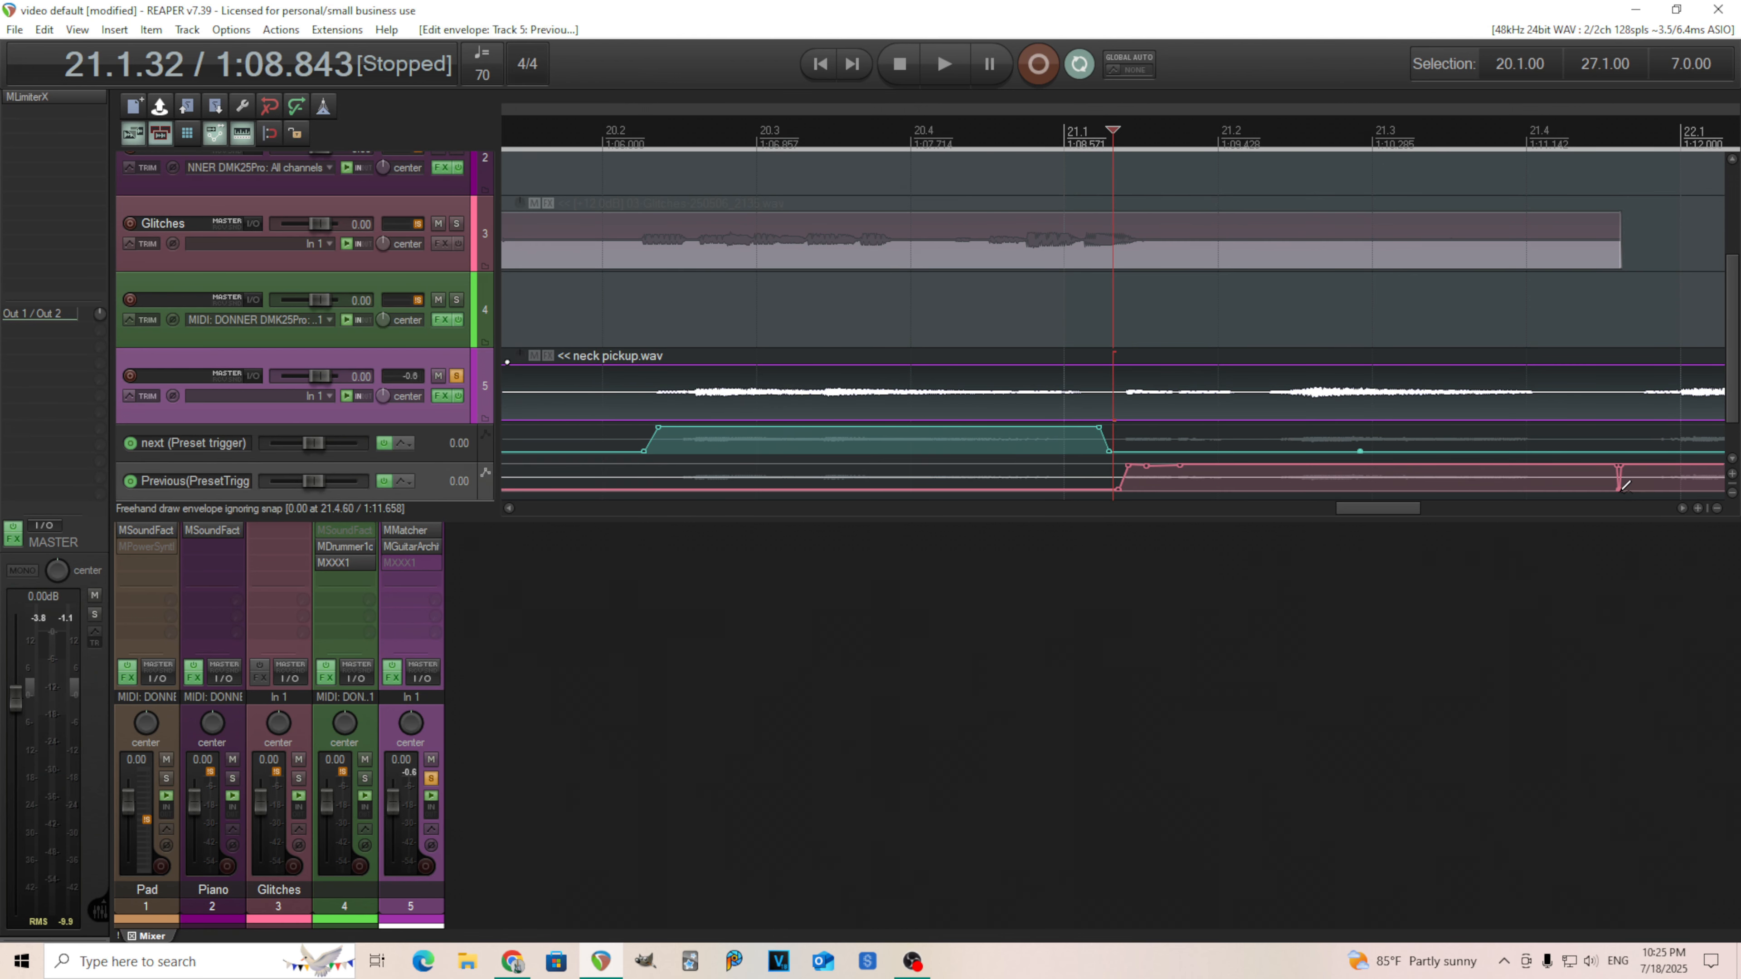
{"action": "left_click_drag", "start_coordinate": [1622, 466], "coordinate": [1644, 667]}
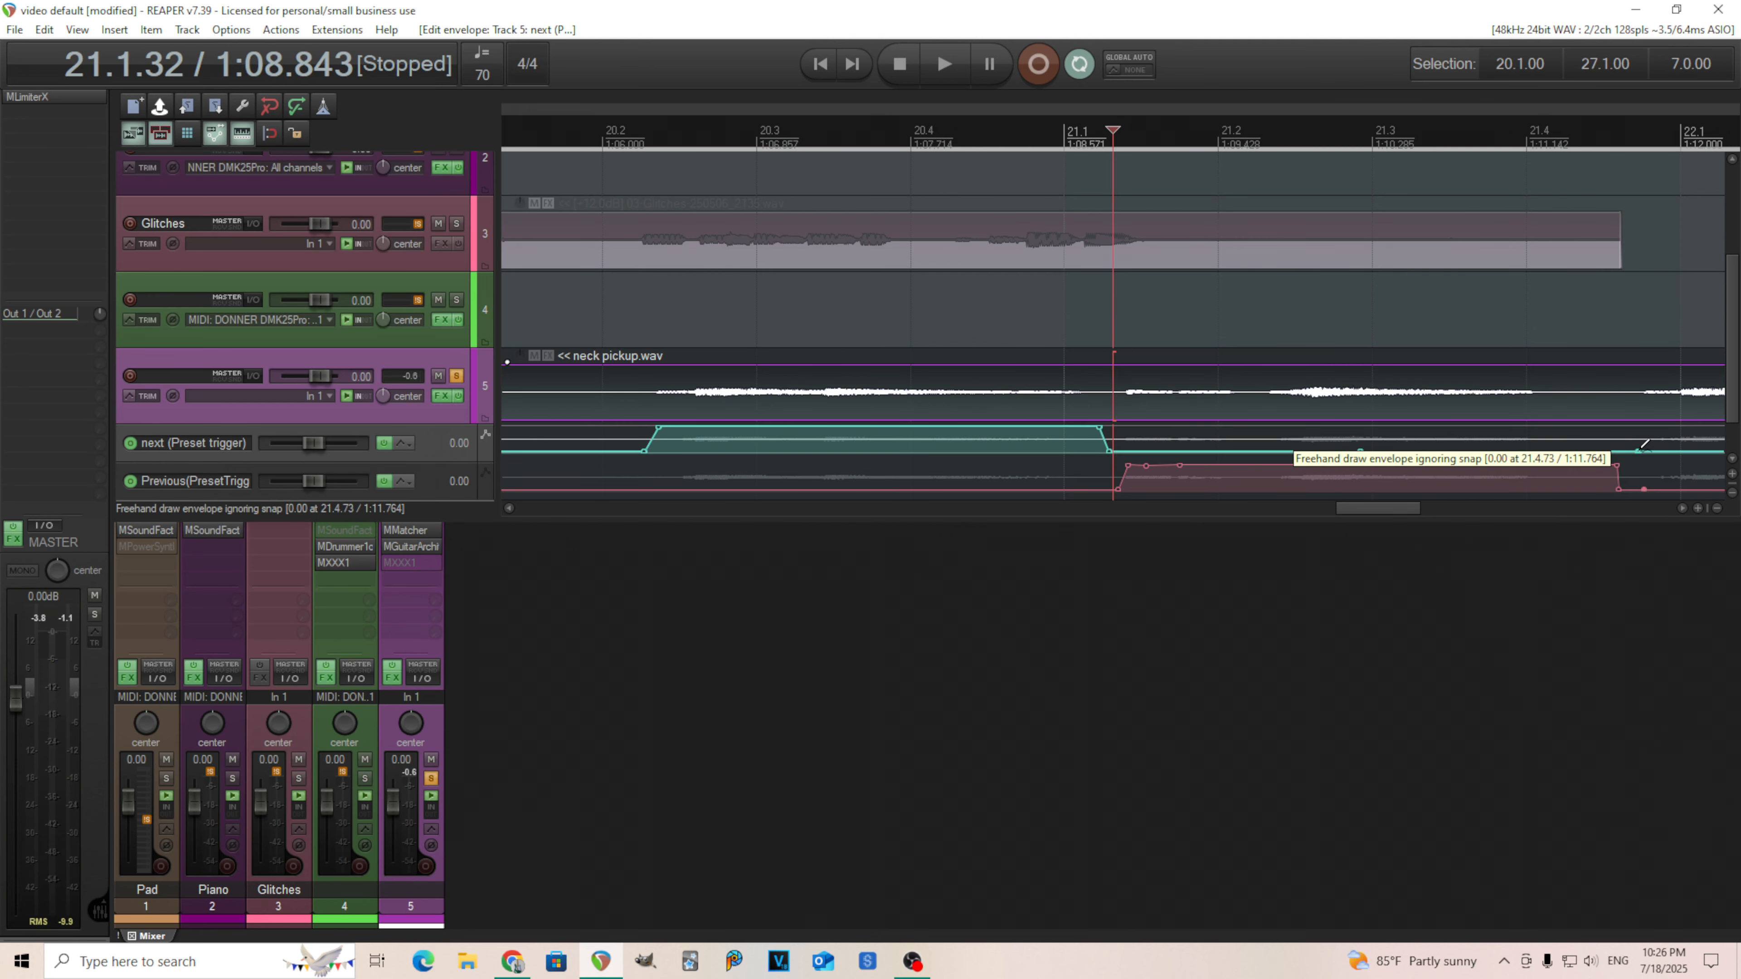
Draw a second next-trigger pulse from about bar 21.4 to 22.3, ending where the Previous pulse begins.
{"action": "left_click_drag", "start_coordinate": [1639, 452], "coordinate": [1626, 255]}
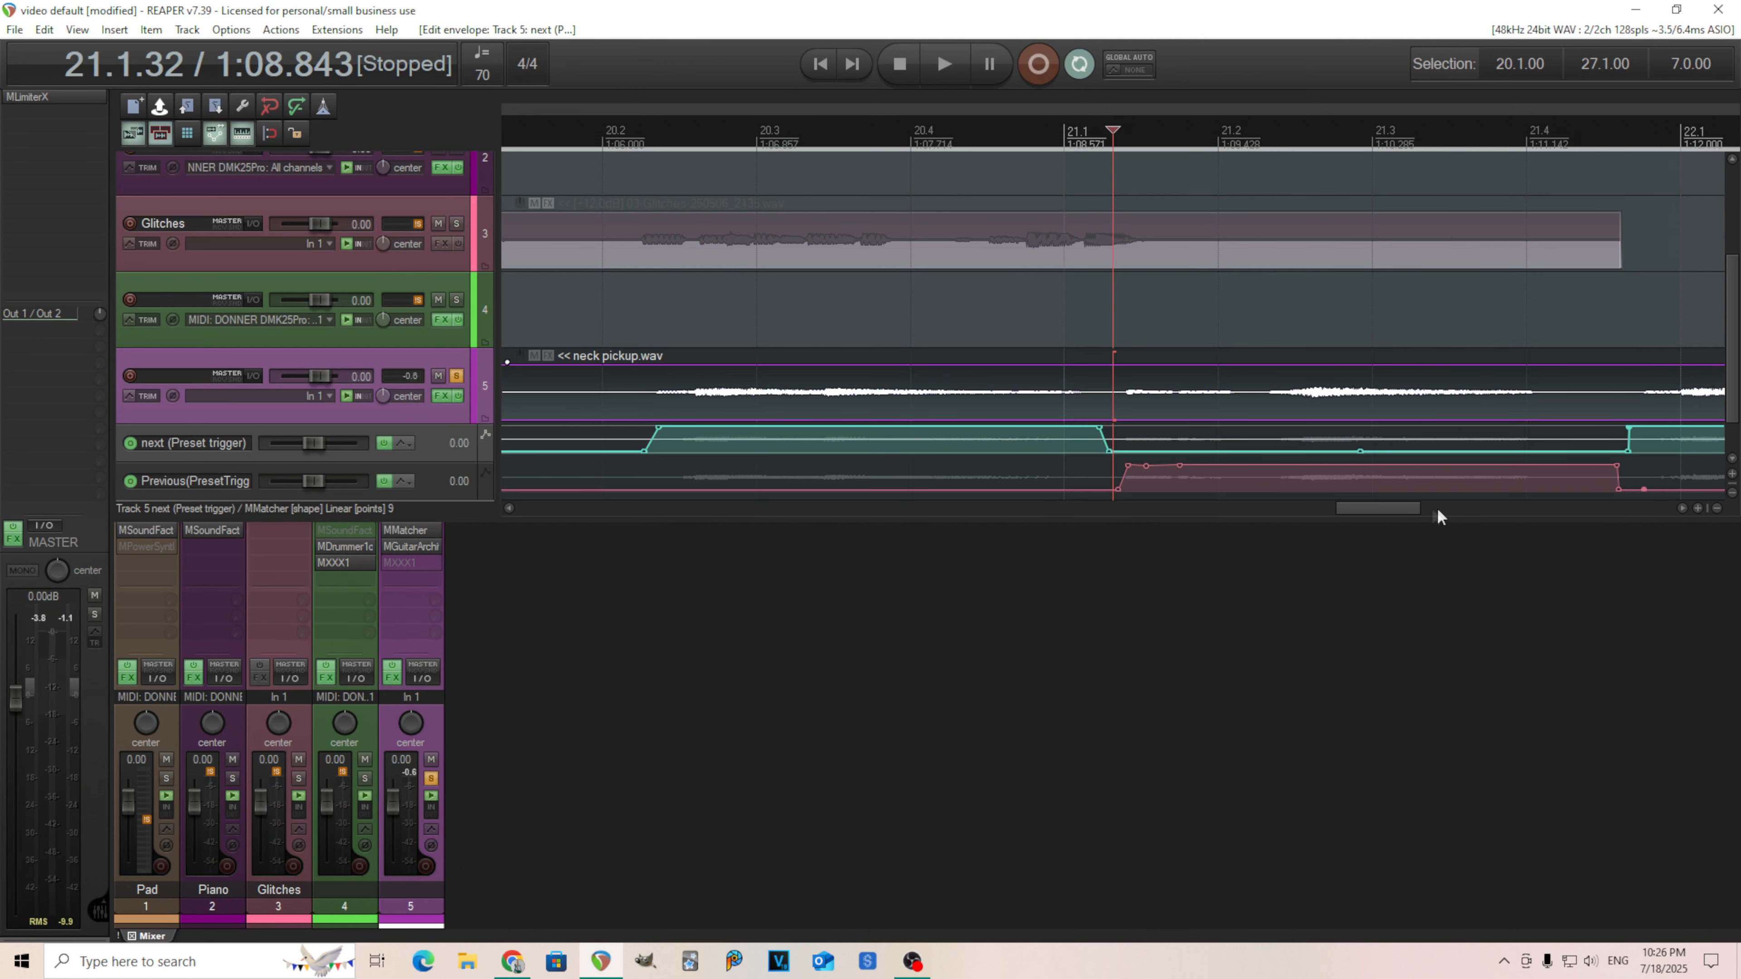
{"action": "left_click_drag", "start_coordinate": [1400, 506], "coordinate": [1458, 507]}
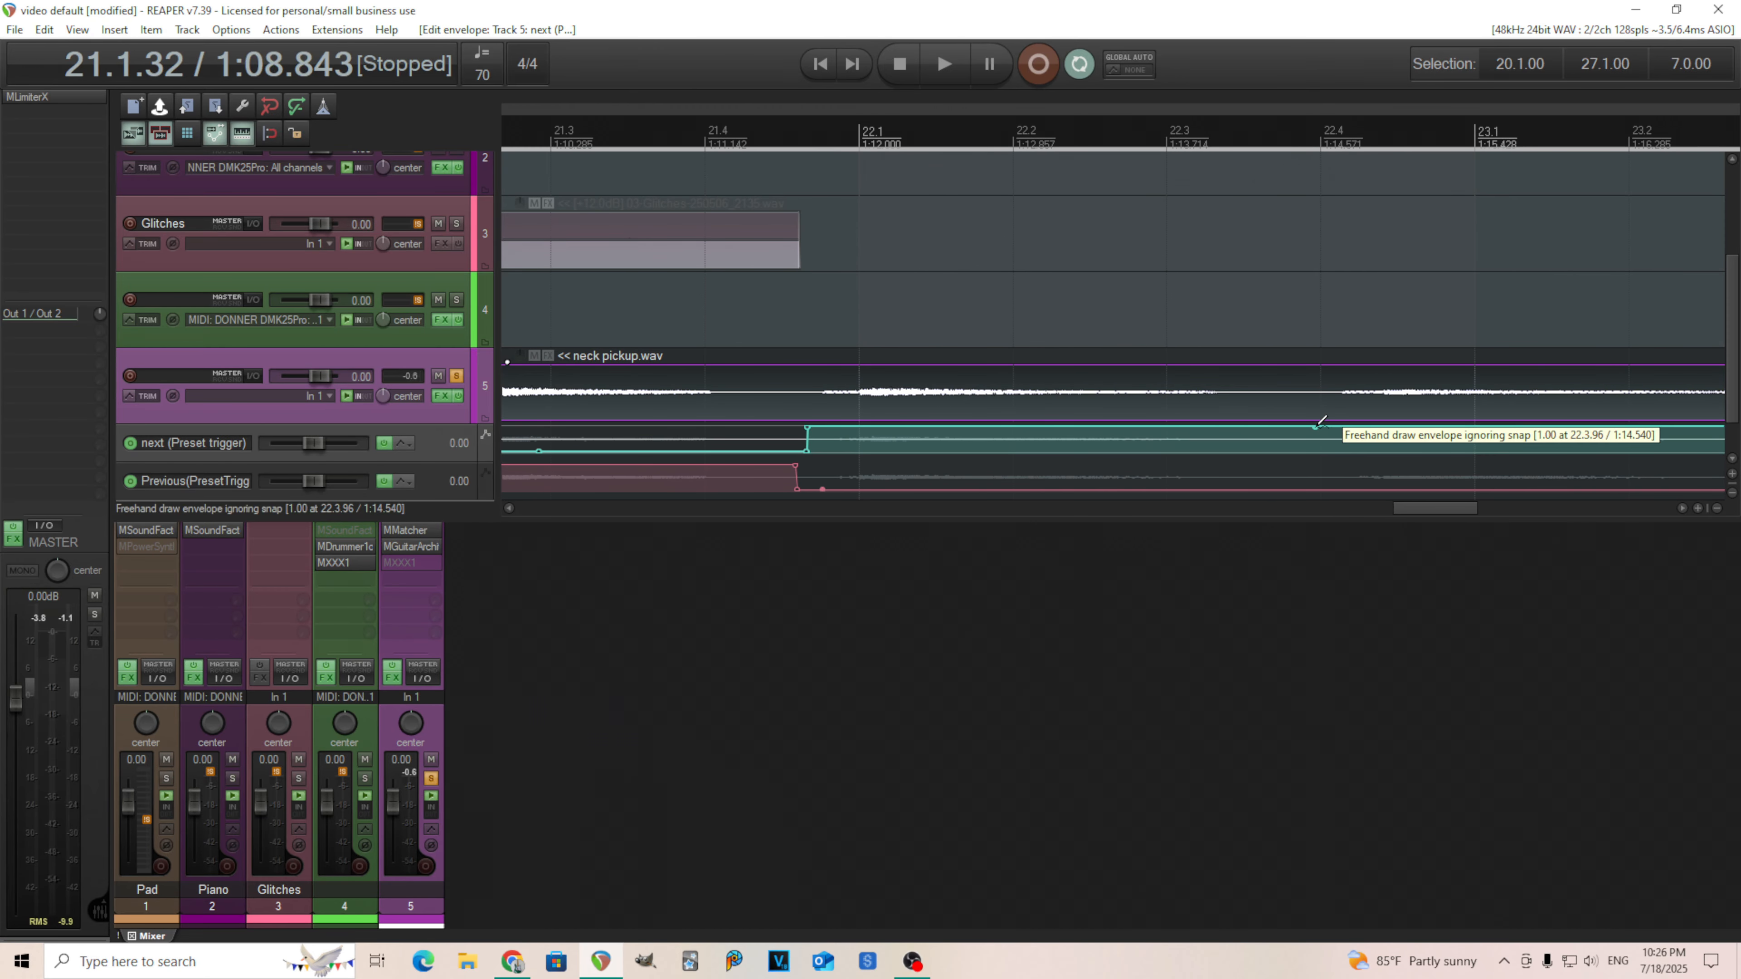
{"action": "left_click", "coordinate": [1339, 444]}
{"action": "left_click_drag", "start_coordinate": [1336, 428], "coordinate": [1324, 515]}
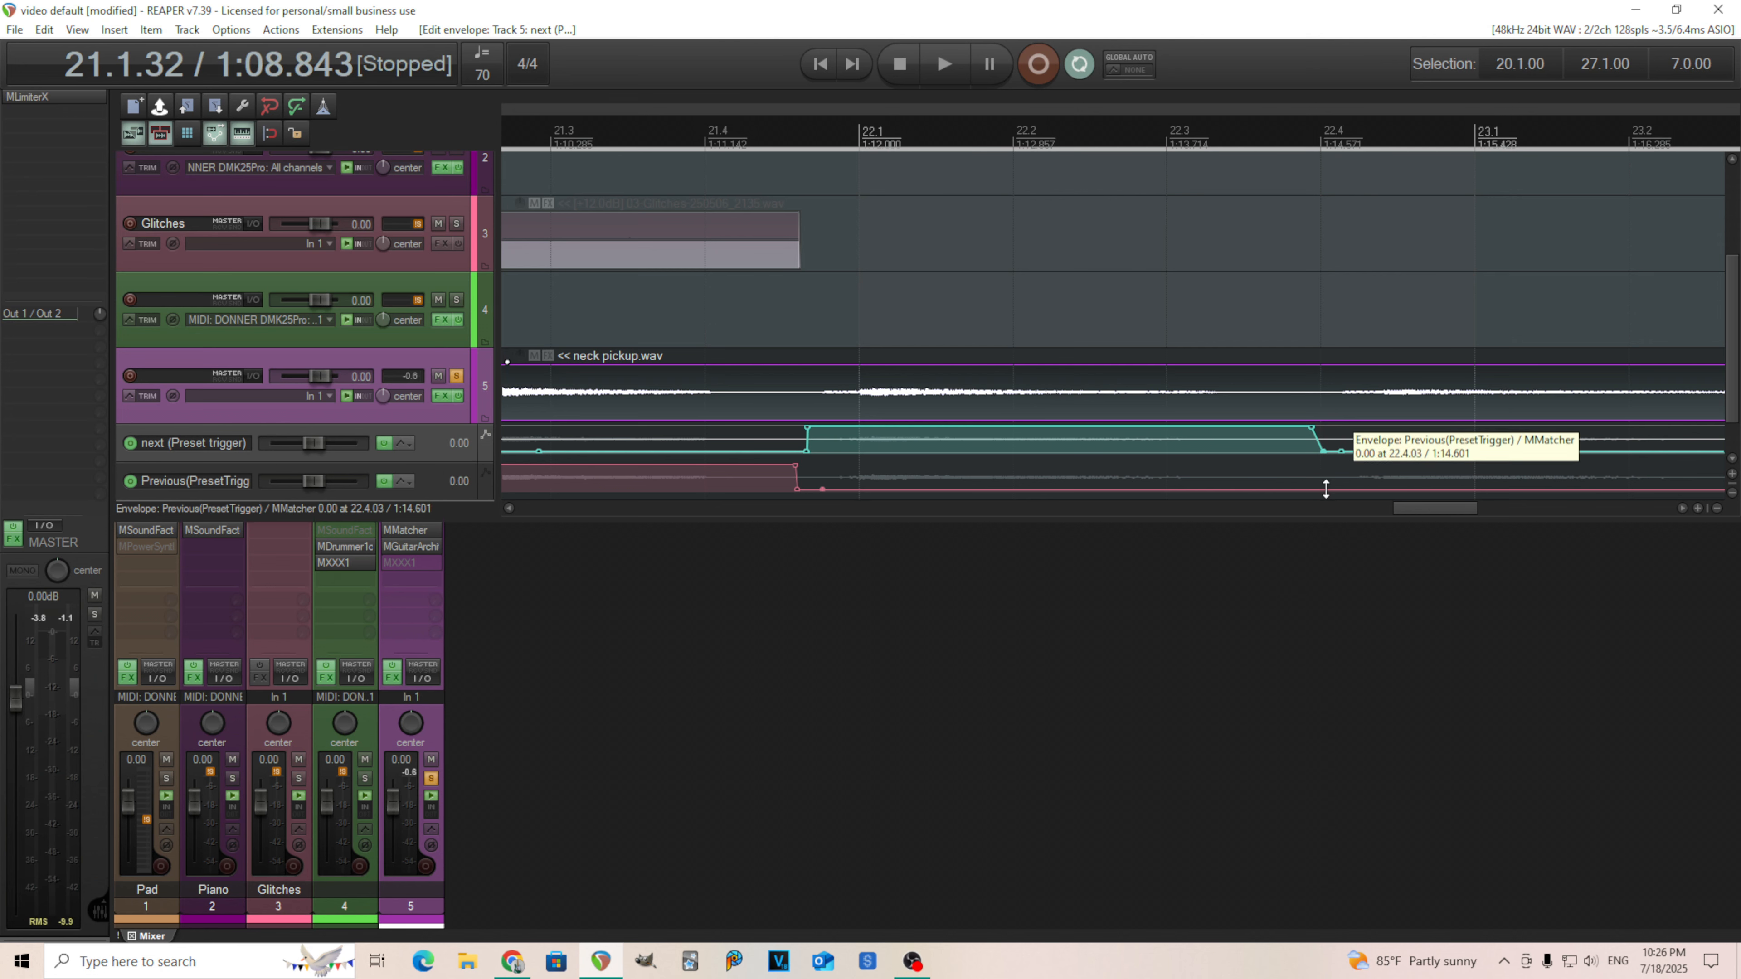
{"action": "left_click_drag", "start_coordinate": [1312, 429], "coordinate": [1271, 451]}
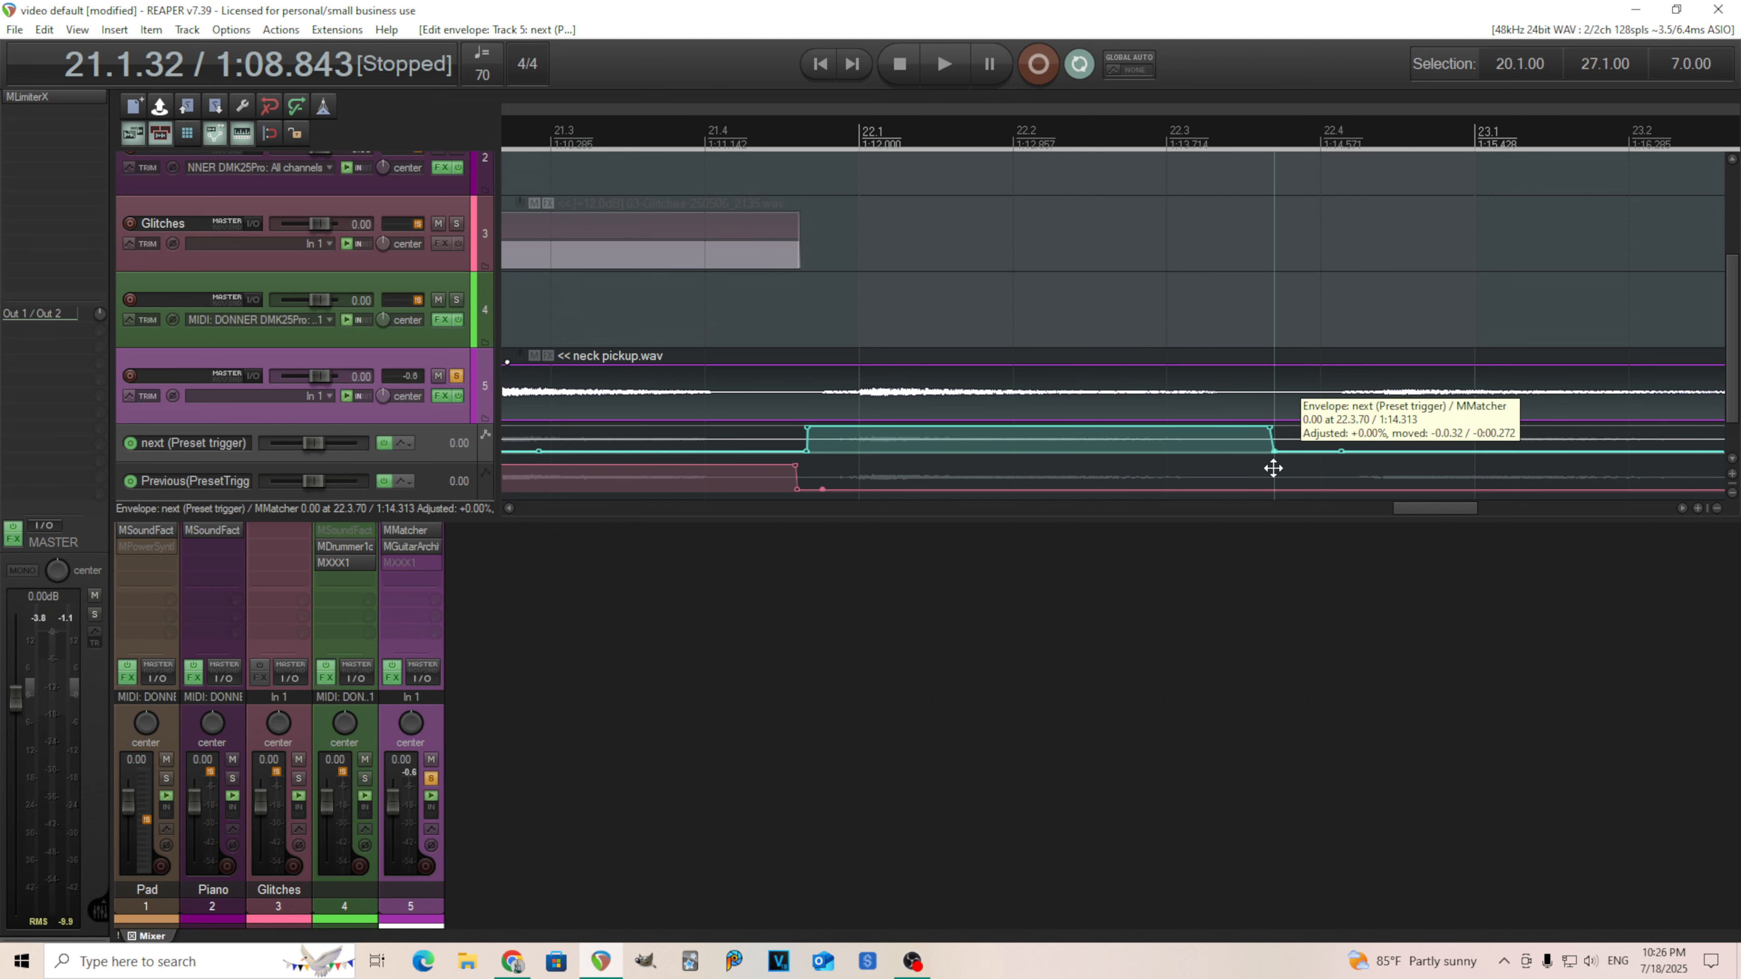
Draw a second Previous-trigger pulse from about bar 22.3 to 24.1.
{"action": "left_click", "coordinate": [1285, 489]}
{"action": "left_click_drag", "start_coordinate": [1318, 487], "coordinate": [1321, 261]}
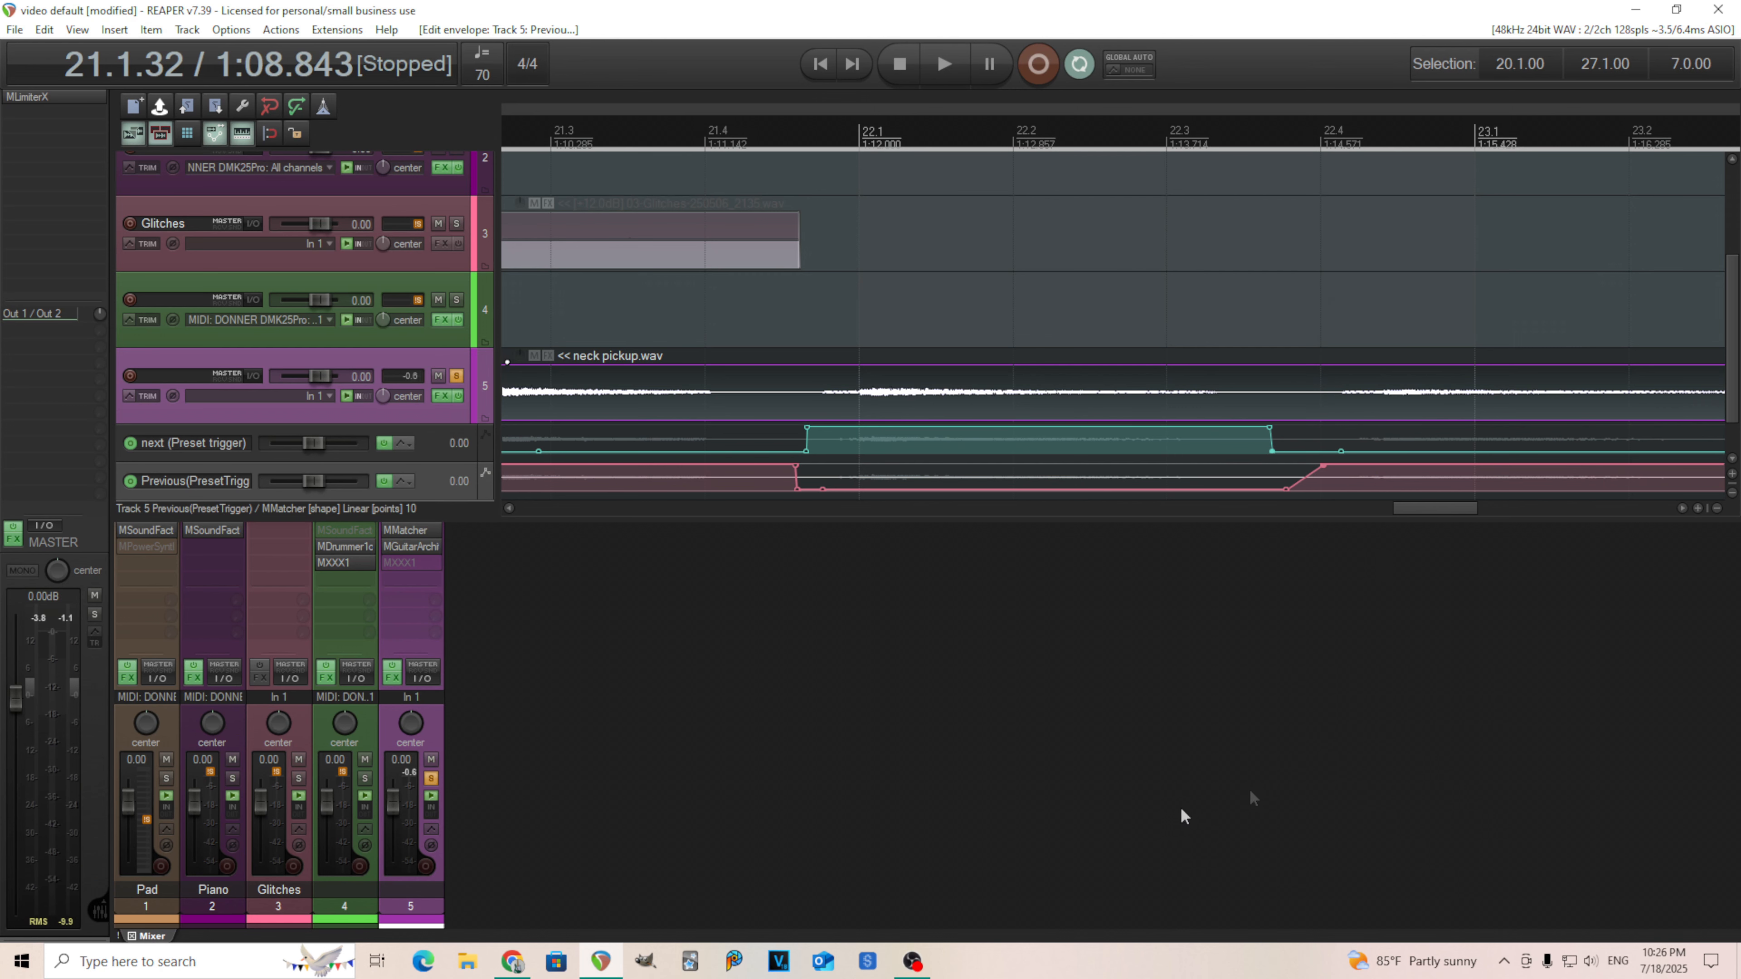
{"action": "scroll", "coordinate": [1568, 469], "scroll_direction": "down", "scroll_amount": 3}
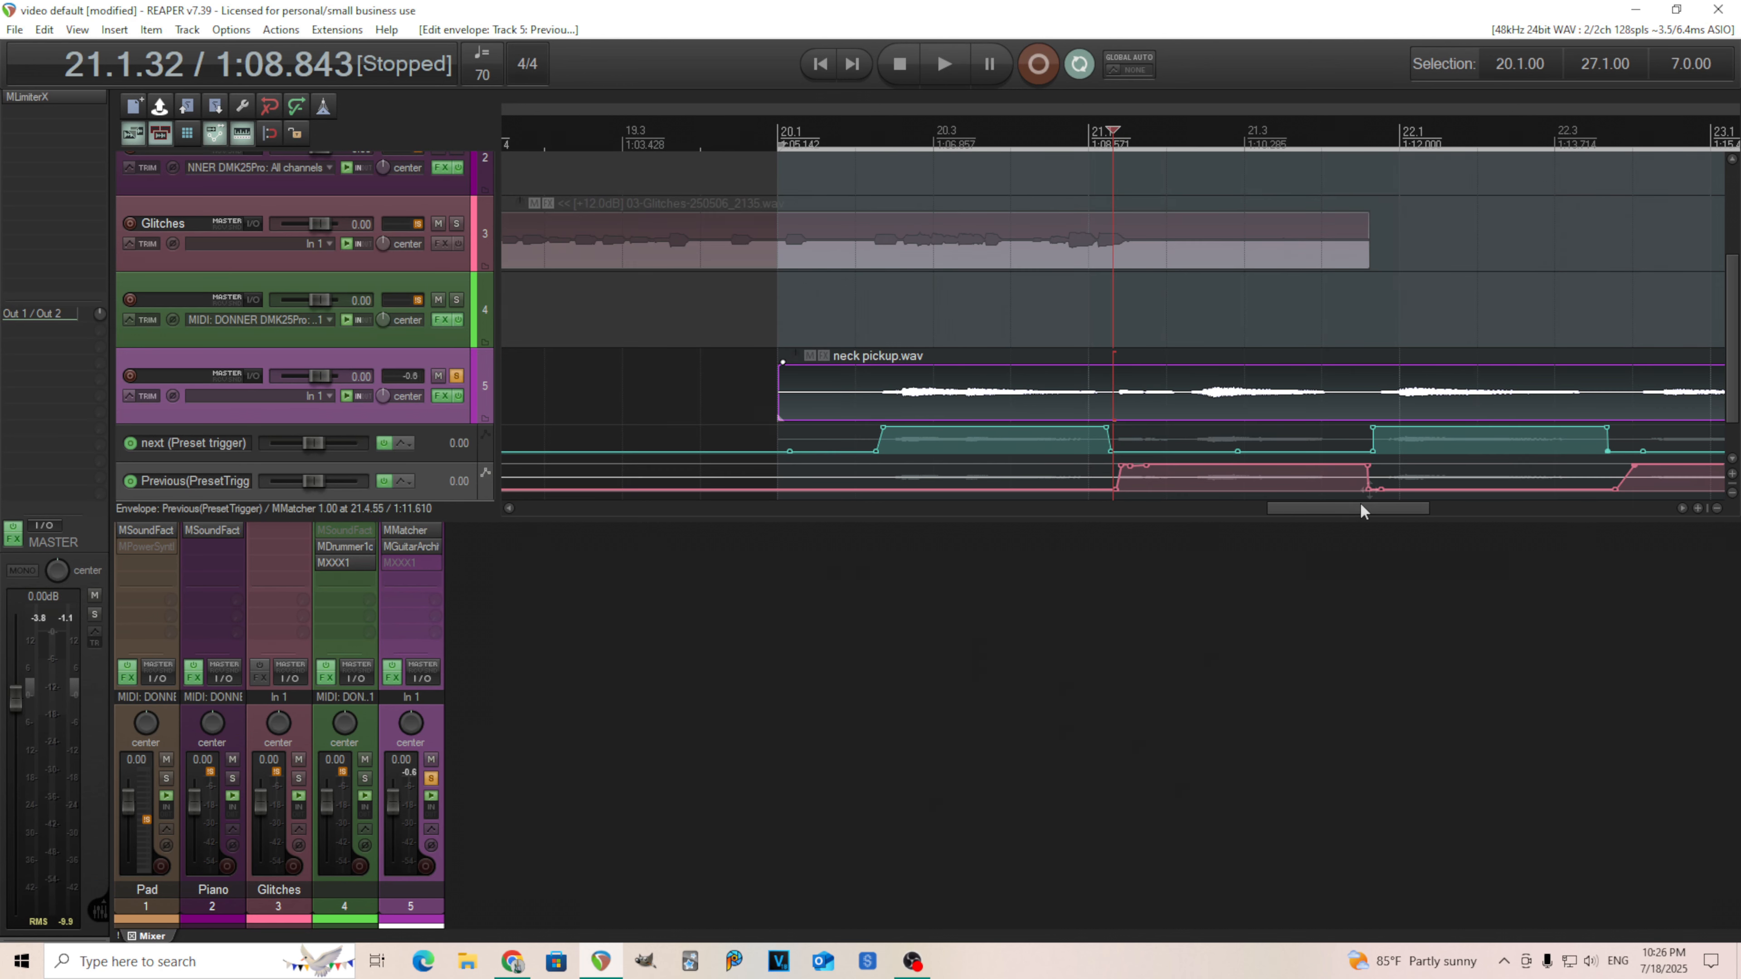
{"action": "left_click_drag", "start_coordinate": [1358, 513], "coordinate": [1438, 509]}
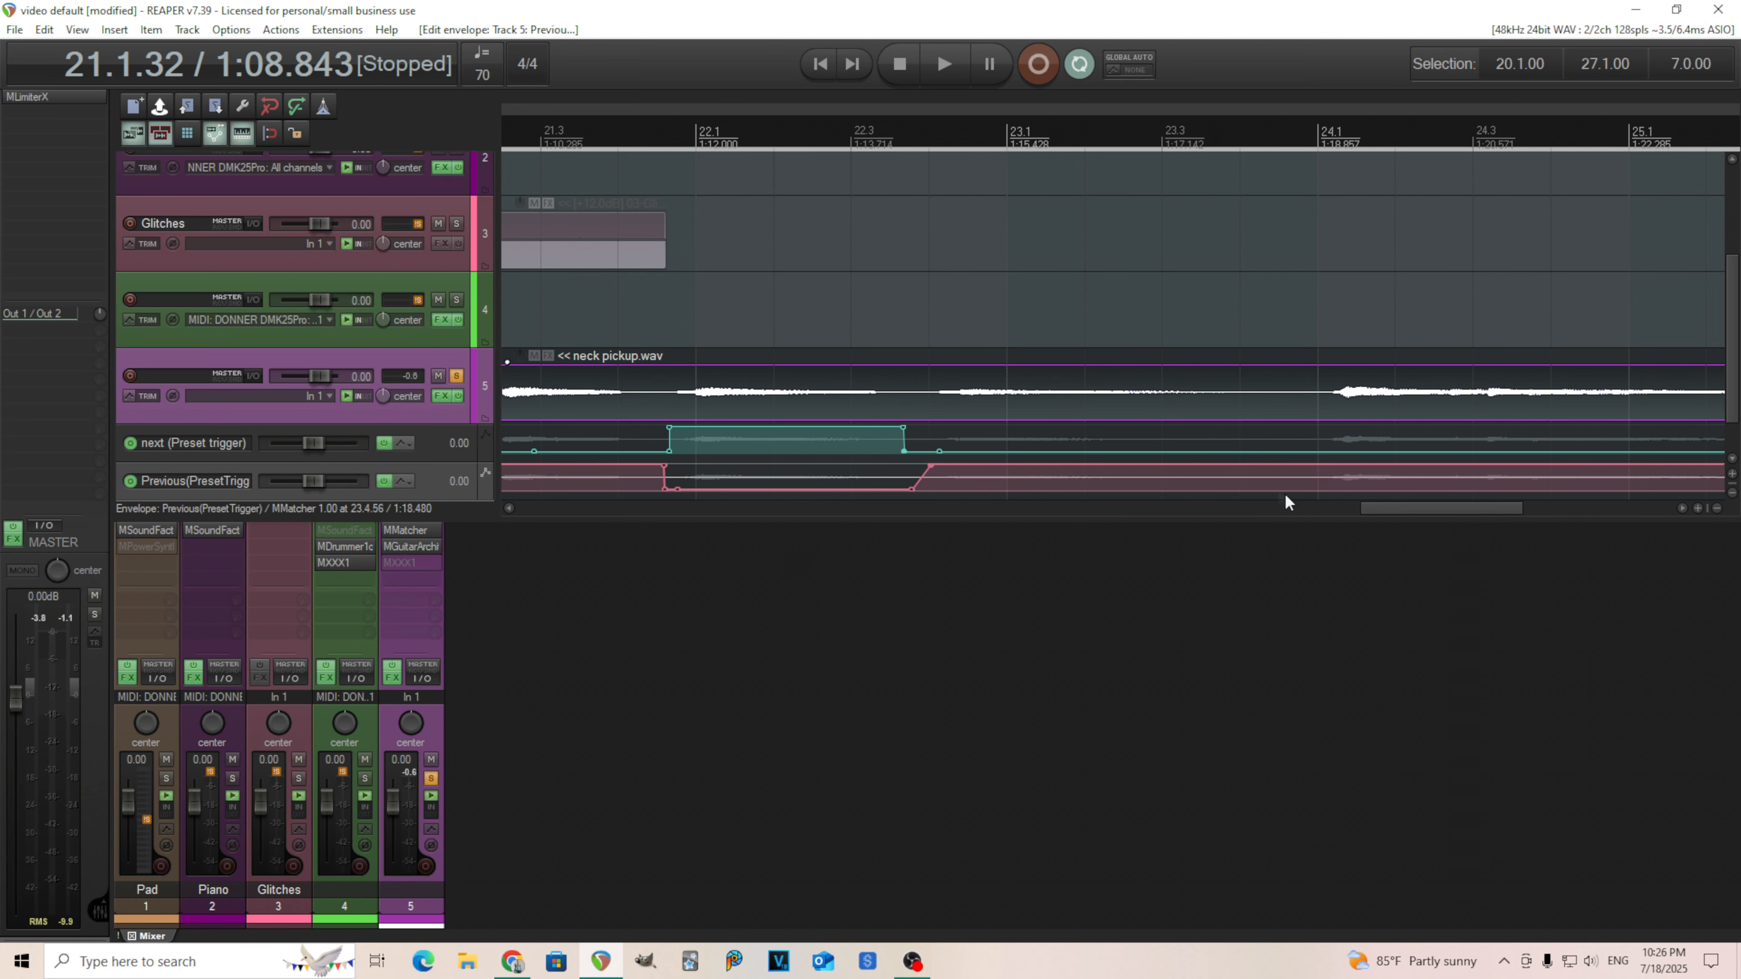
{"action": "left_click", "coordinate": [1275, 468]}
{"action": "double_click", "coordinate": [1304, 478]}
{"action": "left_click_drag", "start_coordinate": [1315, 481], "coordinate": [1294, 540]}
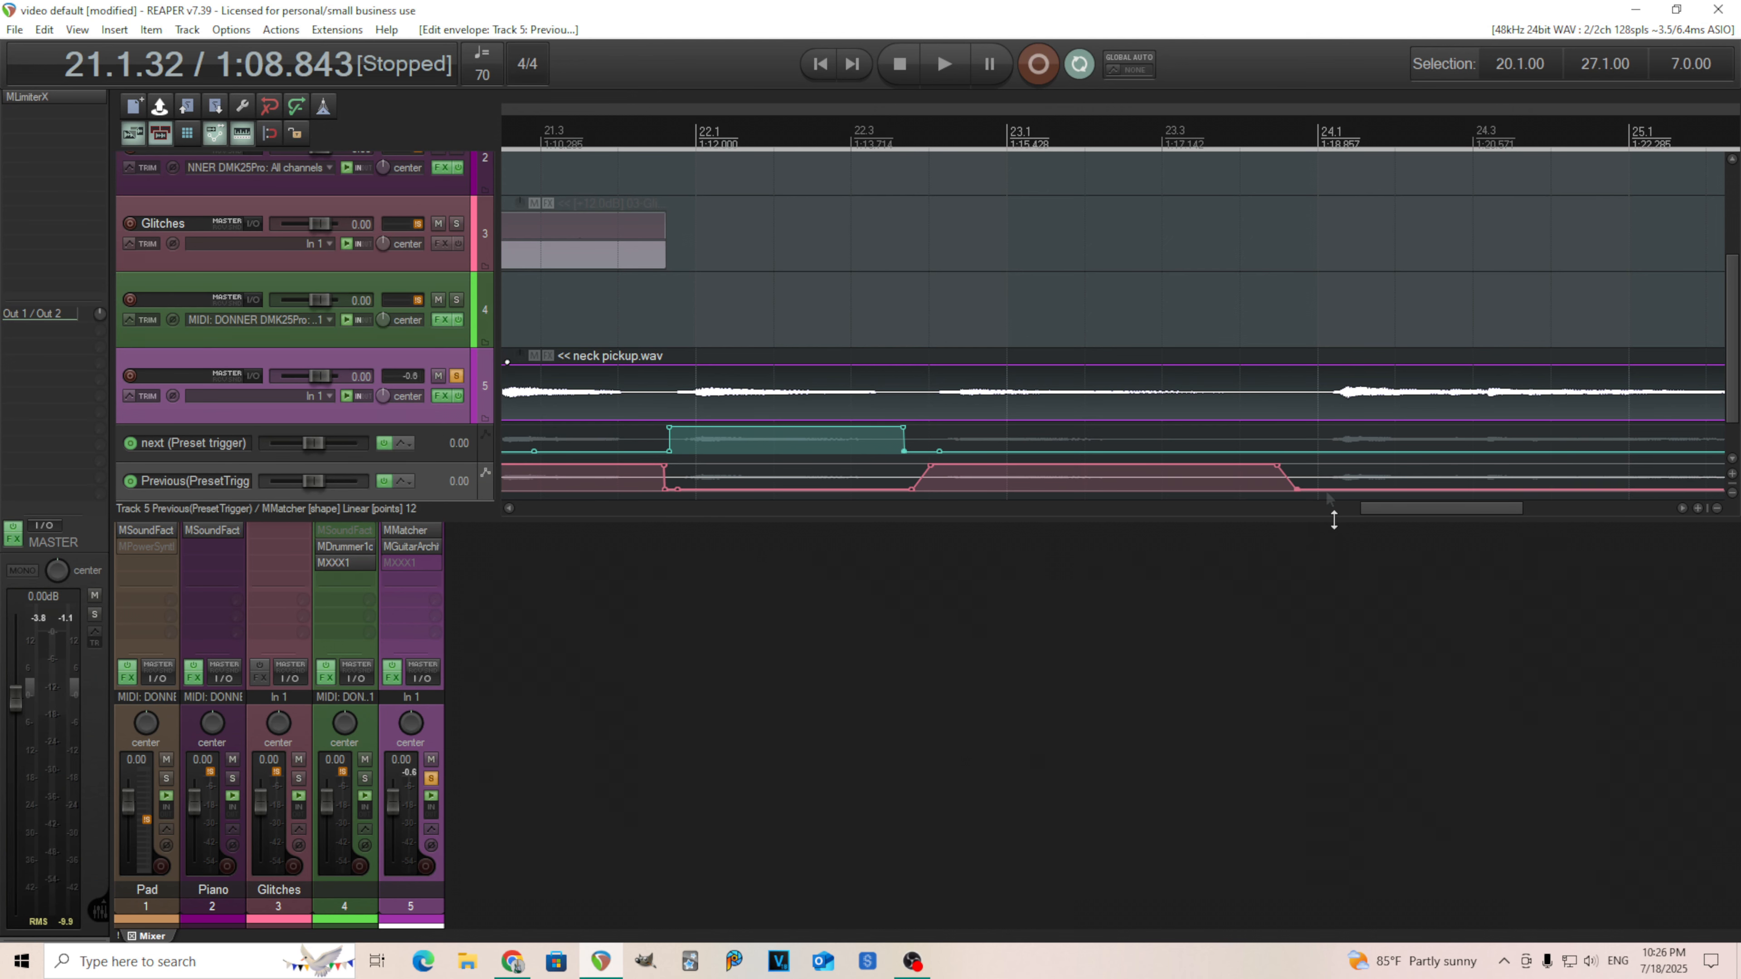
Start another next-trigger pulse at about bar 24.1 and raise the first next pulse's rising point to full value.
{"action": "double_click", "coordinate": [1307, 451]}
{"action": "left_click_drag", "start_coordinate": [1309, 439], "coordinate": [1308, 324]}
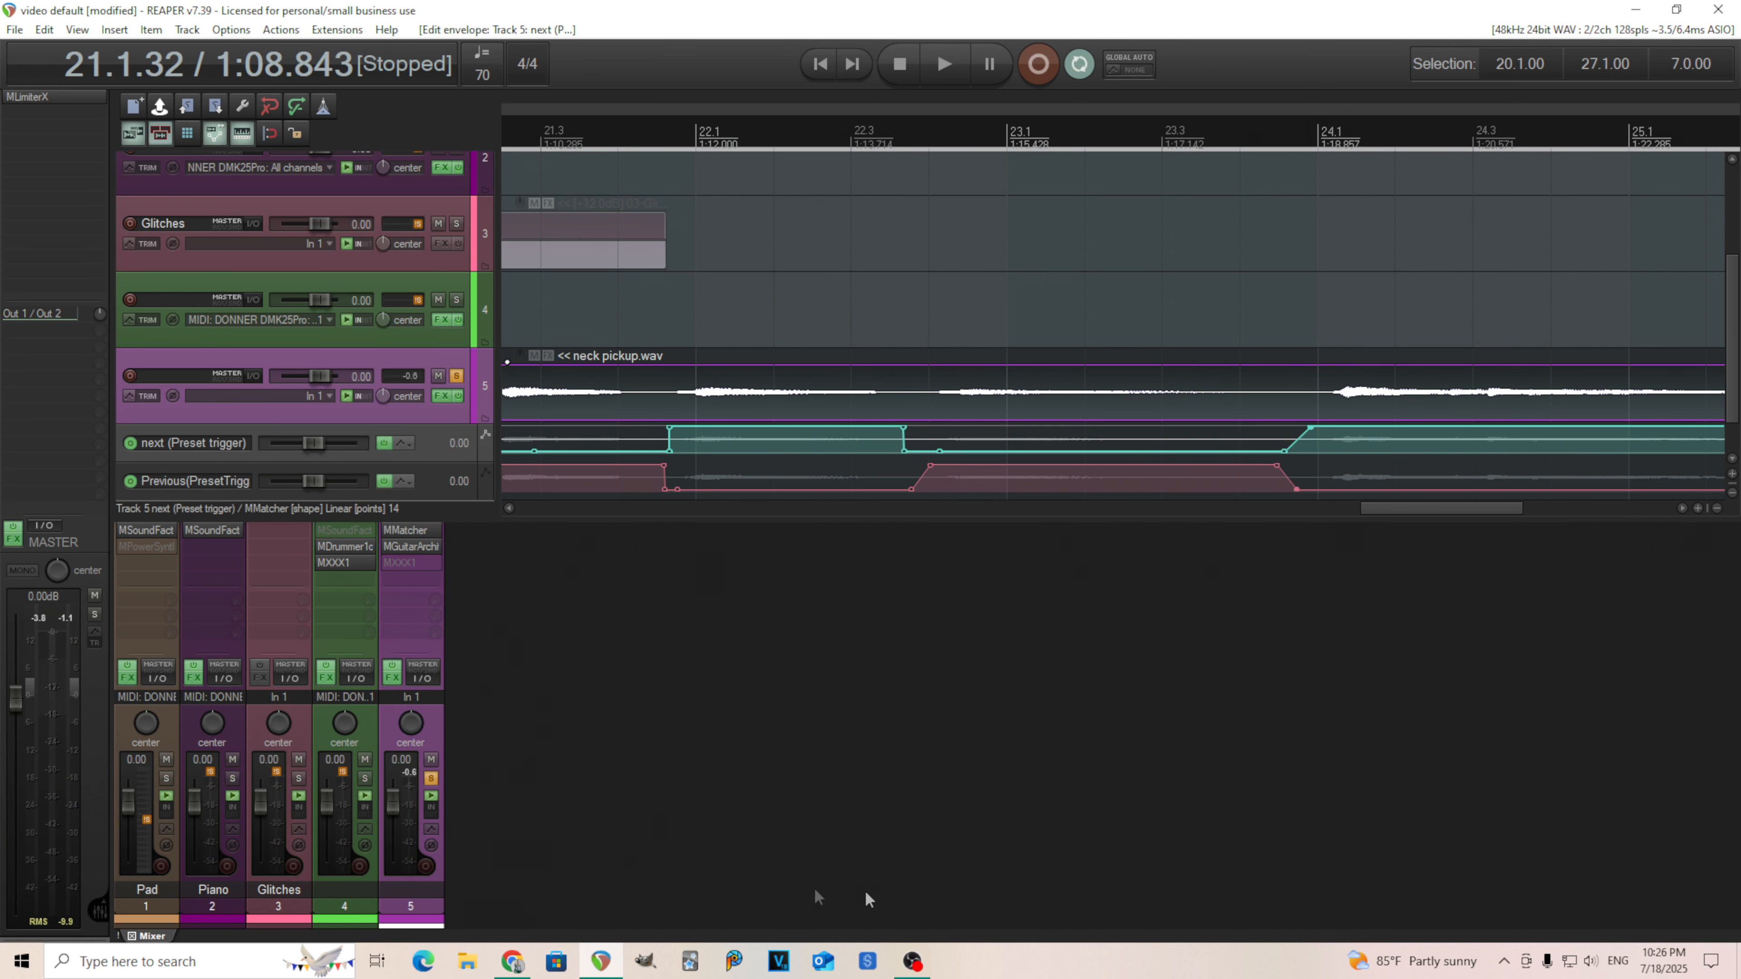
{"action": "left_click_drag", "start_coordinate": [1431, 507], "coordinate": [1274, 509]}
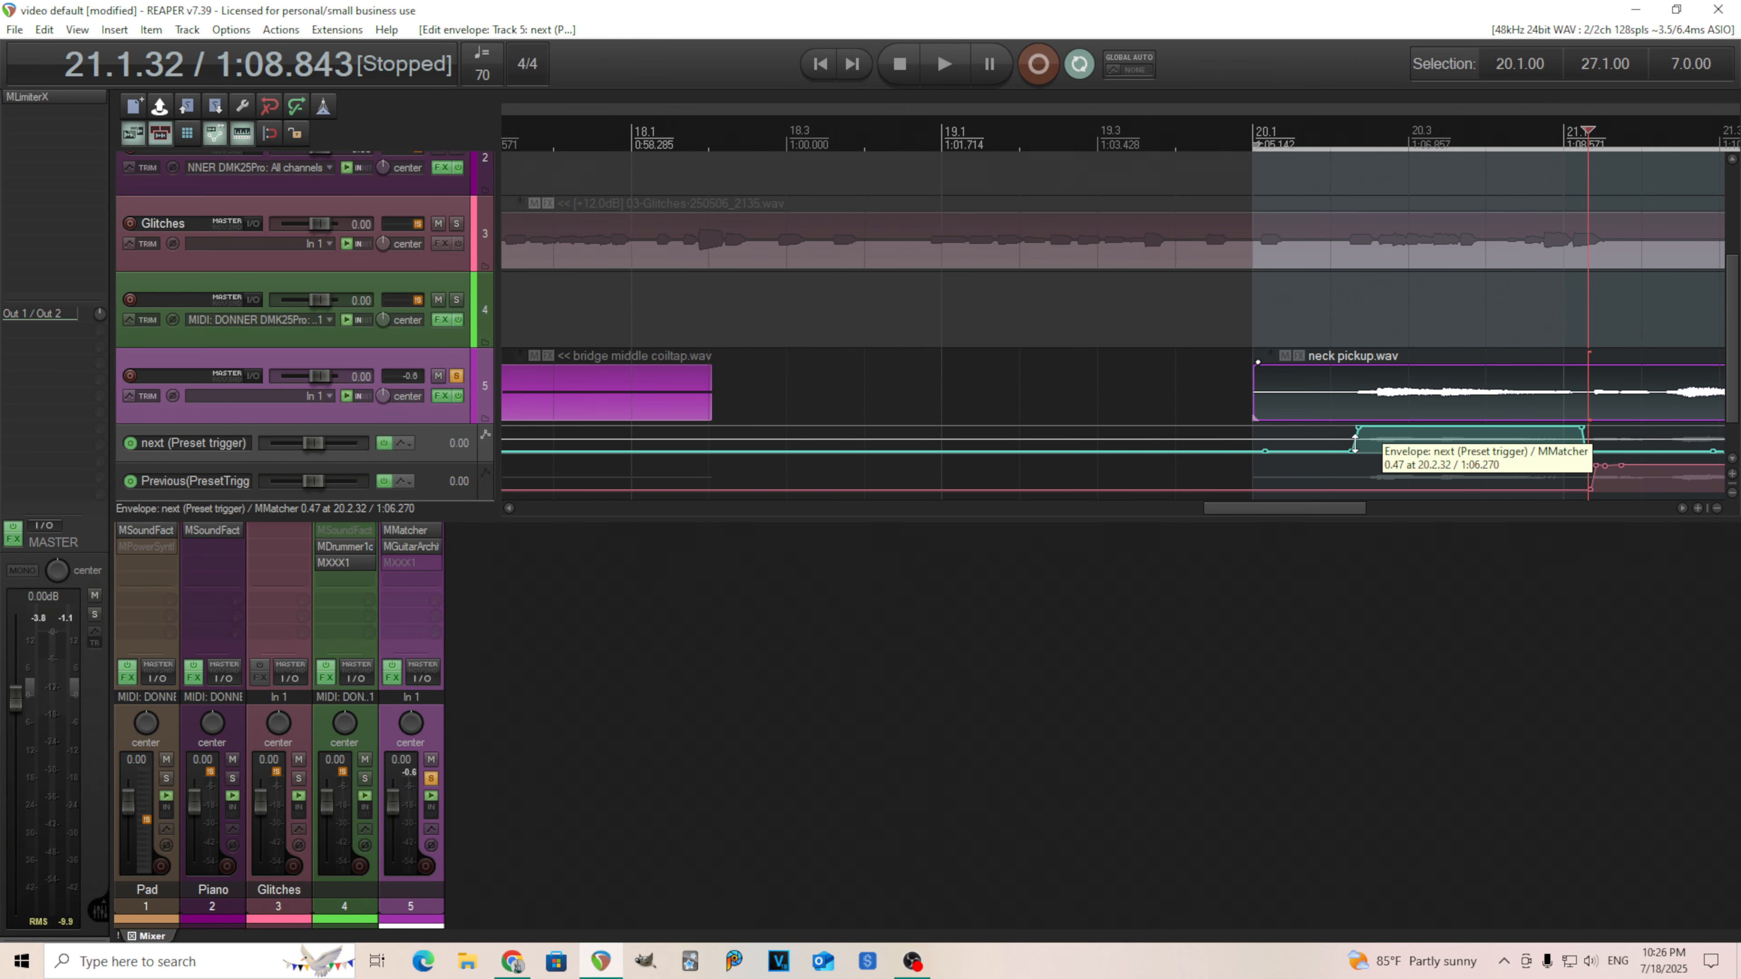
{"action": "left_click_drag", "start_coordinate": [1351, 450], "coordinate": [1344, 428]}
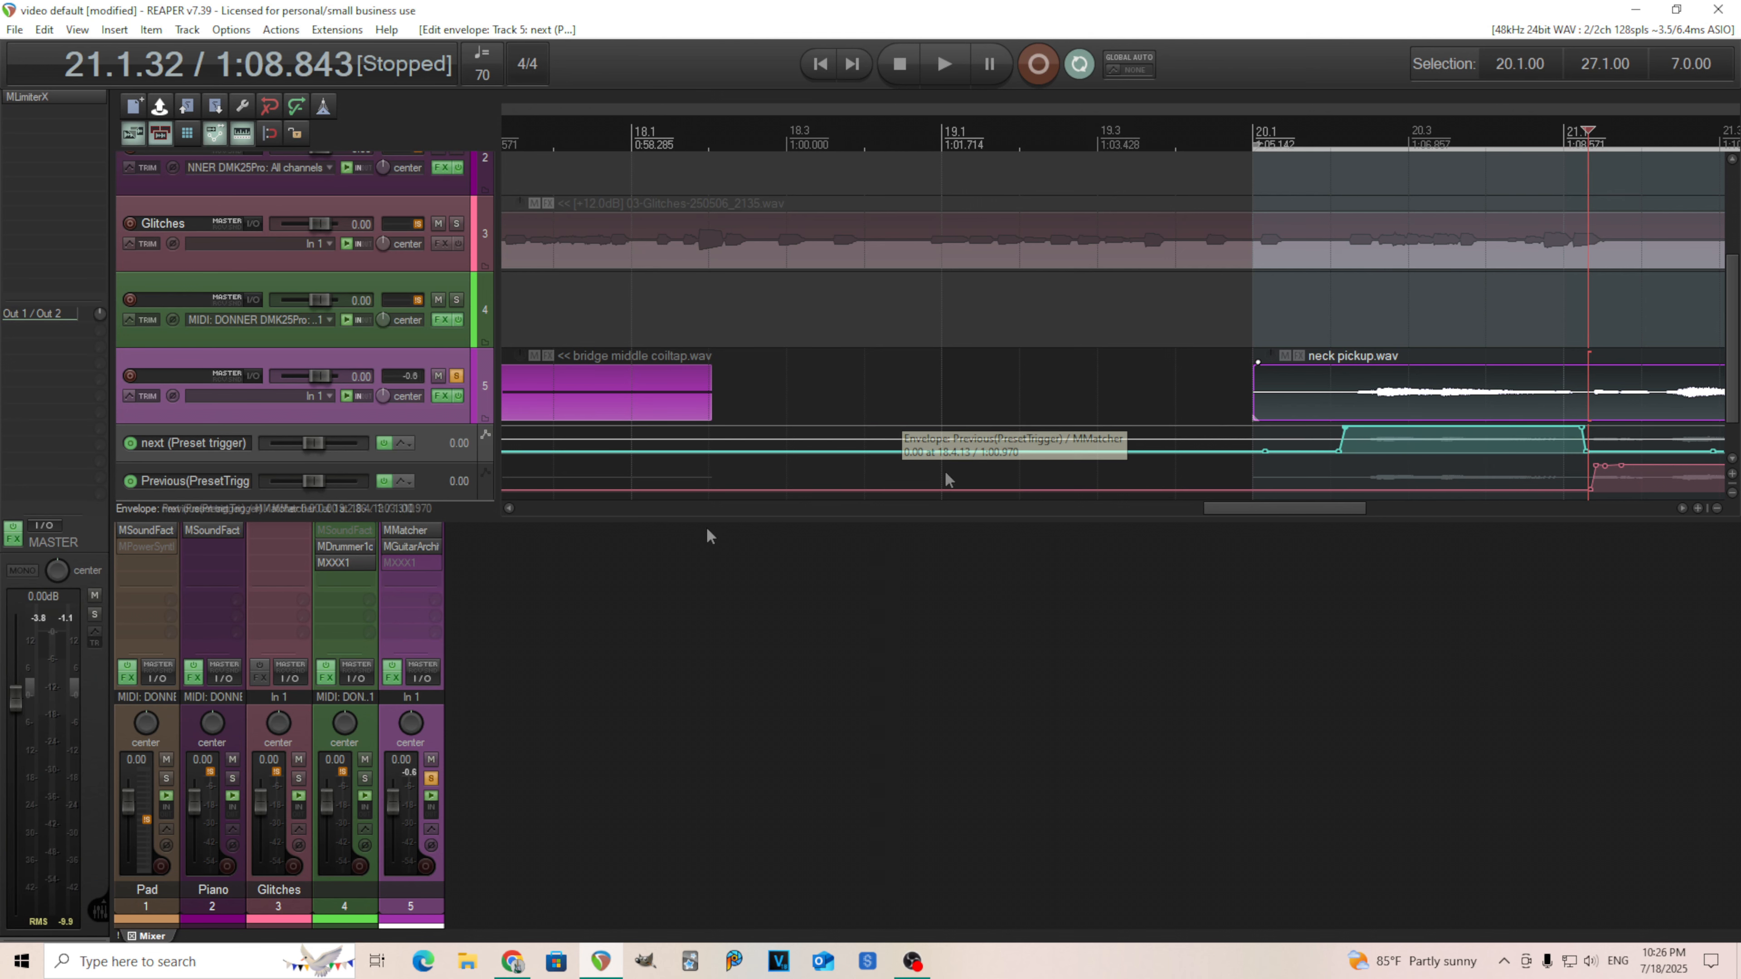
Open MMatcher and play the section from about bar 20.1 to hear the automated preset switching.
{"action": "left_click", "coordinate": [417, 534]}
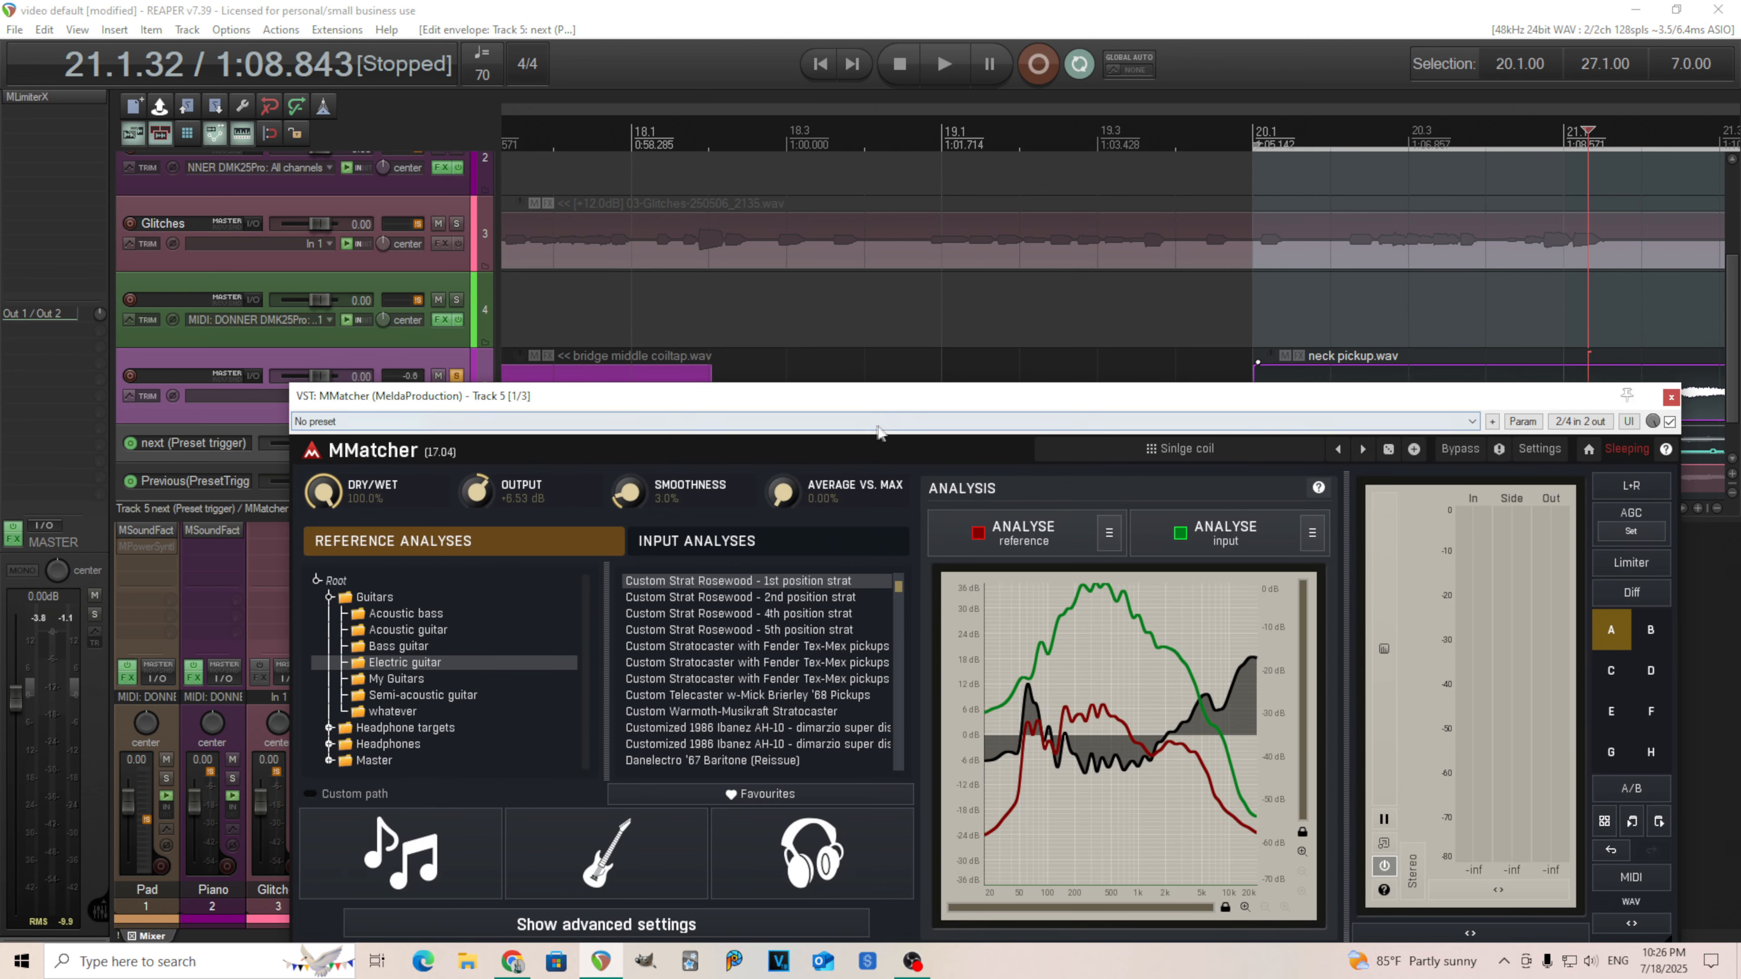
{"action": "left_click_drag", "start_coordinate": [912, 405], "coordinate": [684, 486]}
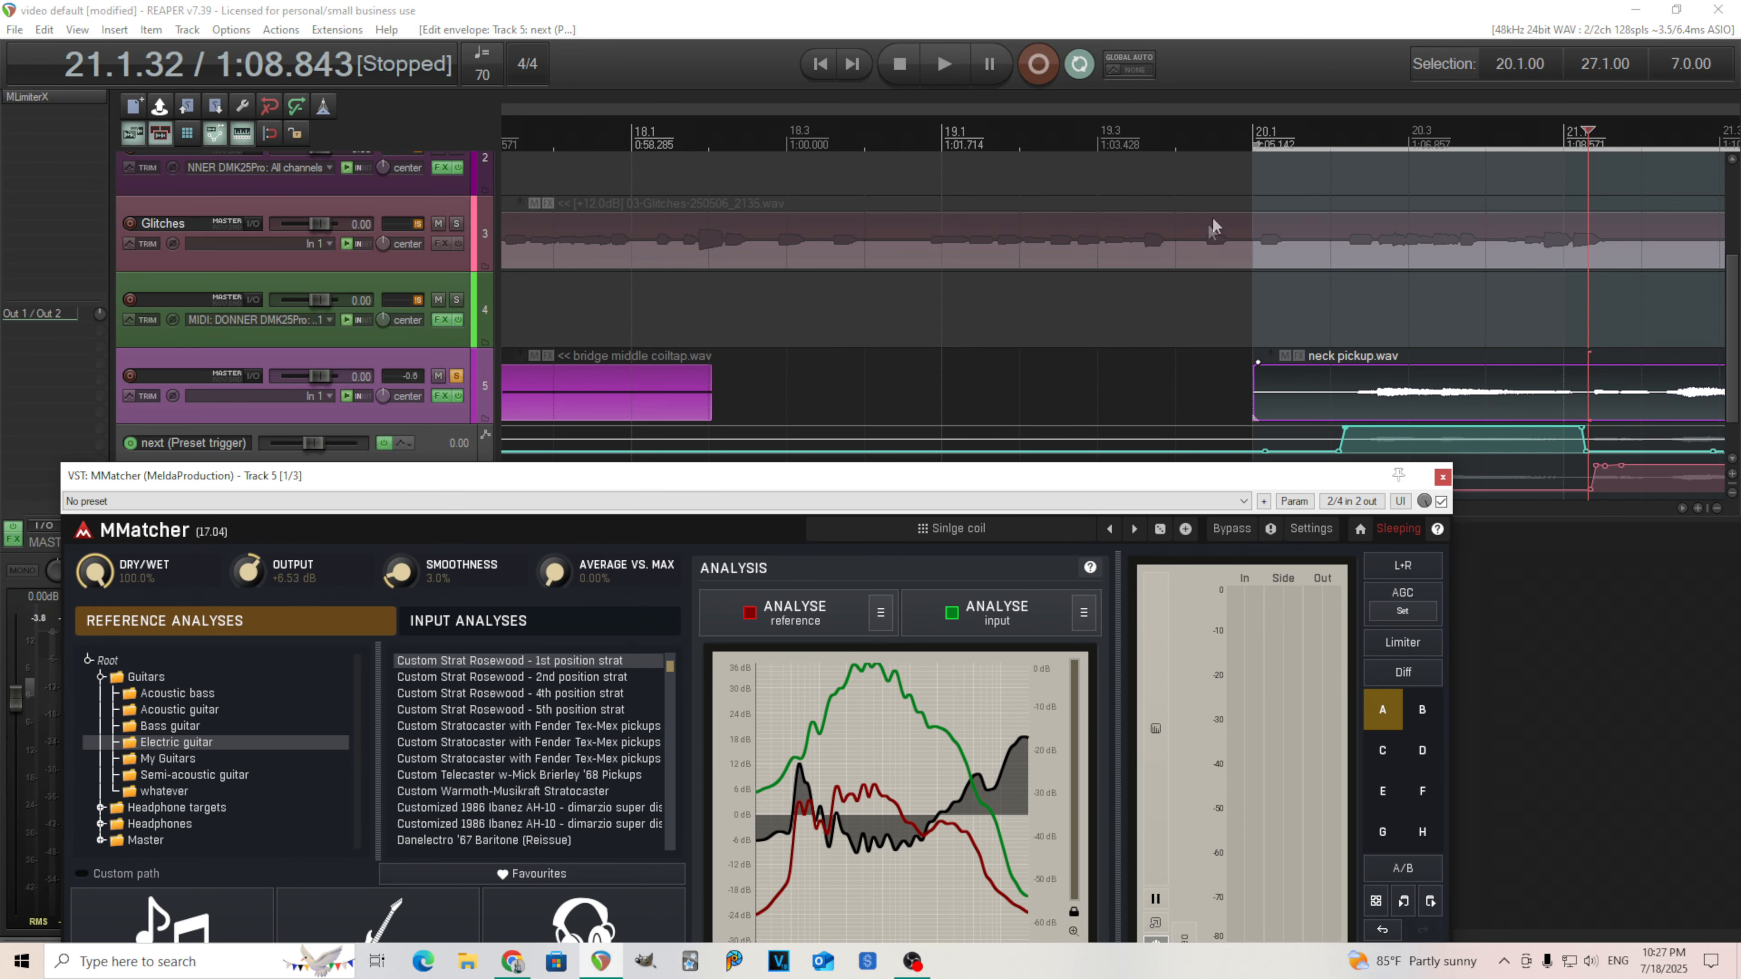
{"action": "left_click", "coordinate": [1242, 141]}
{"action": "left_click", "coordinate": [927, 69]}
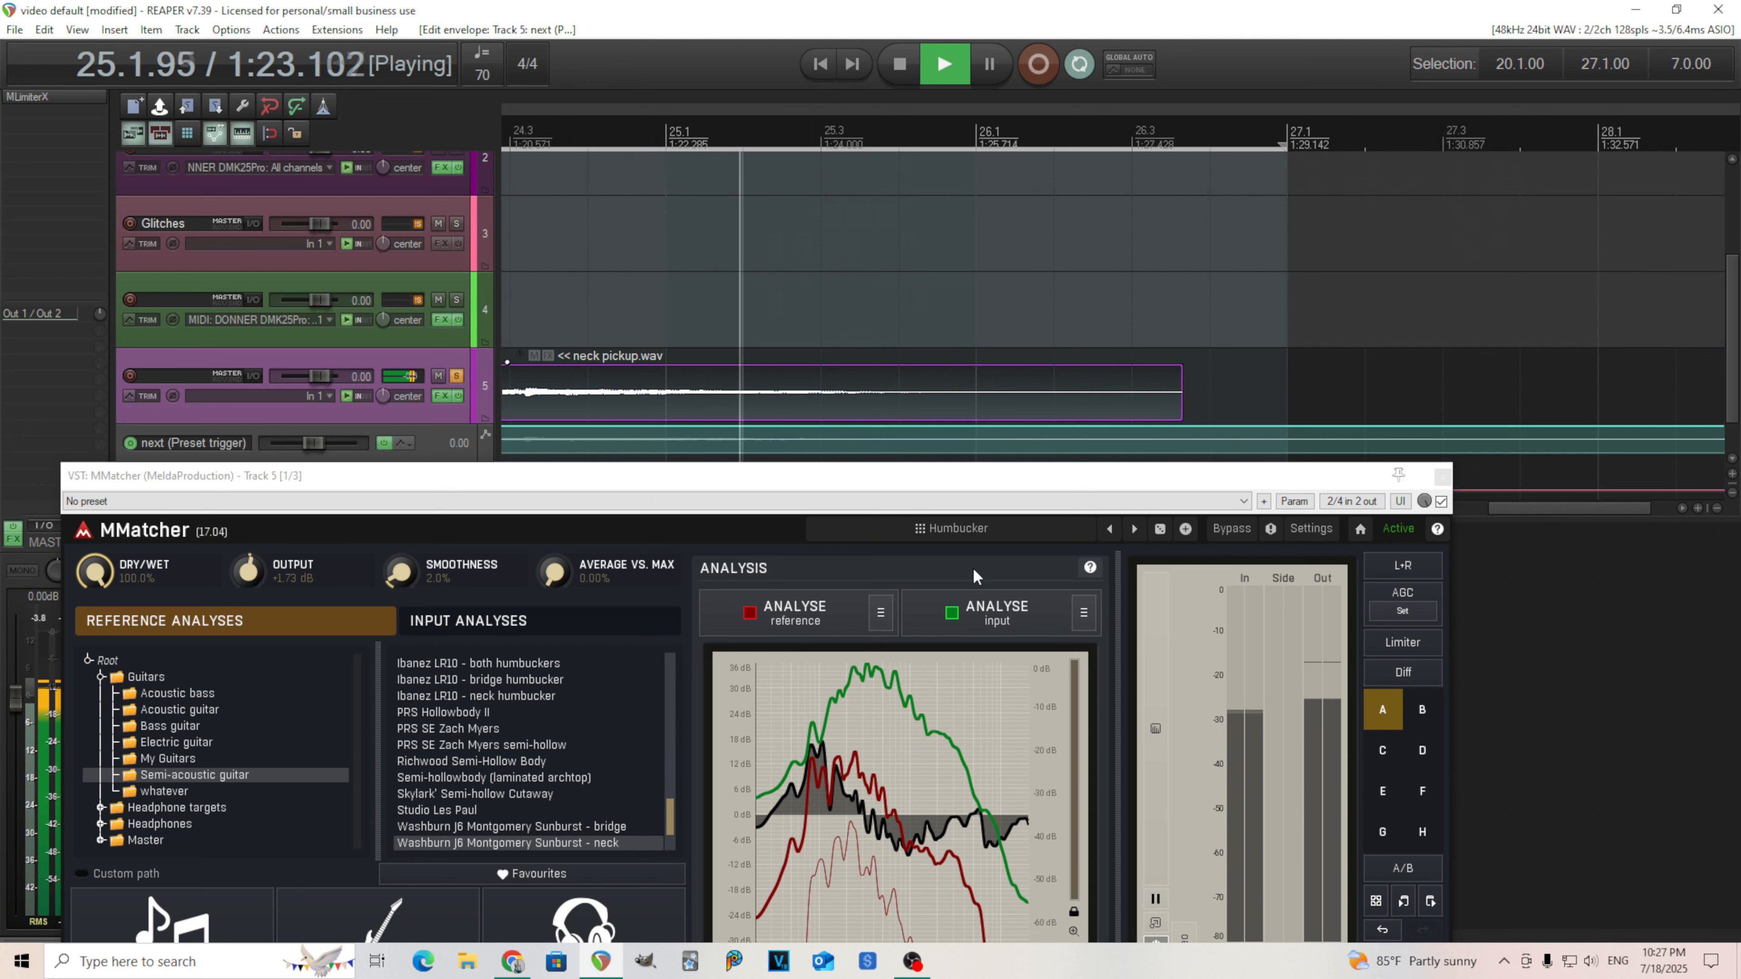
{"action": "left_click", "coordinate": [900, 77]}
Review MMatcher's preset browser and plugin window, scrolling back to the automated section and reopening the plugin.
{"action": "left_click", "coordinate": [863, 488]}
{"action": "left_click_drag", "start_coordinate": [859, 481], "coordinate": [937, 225]}
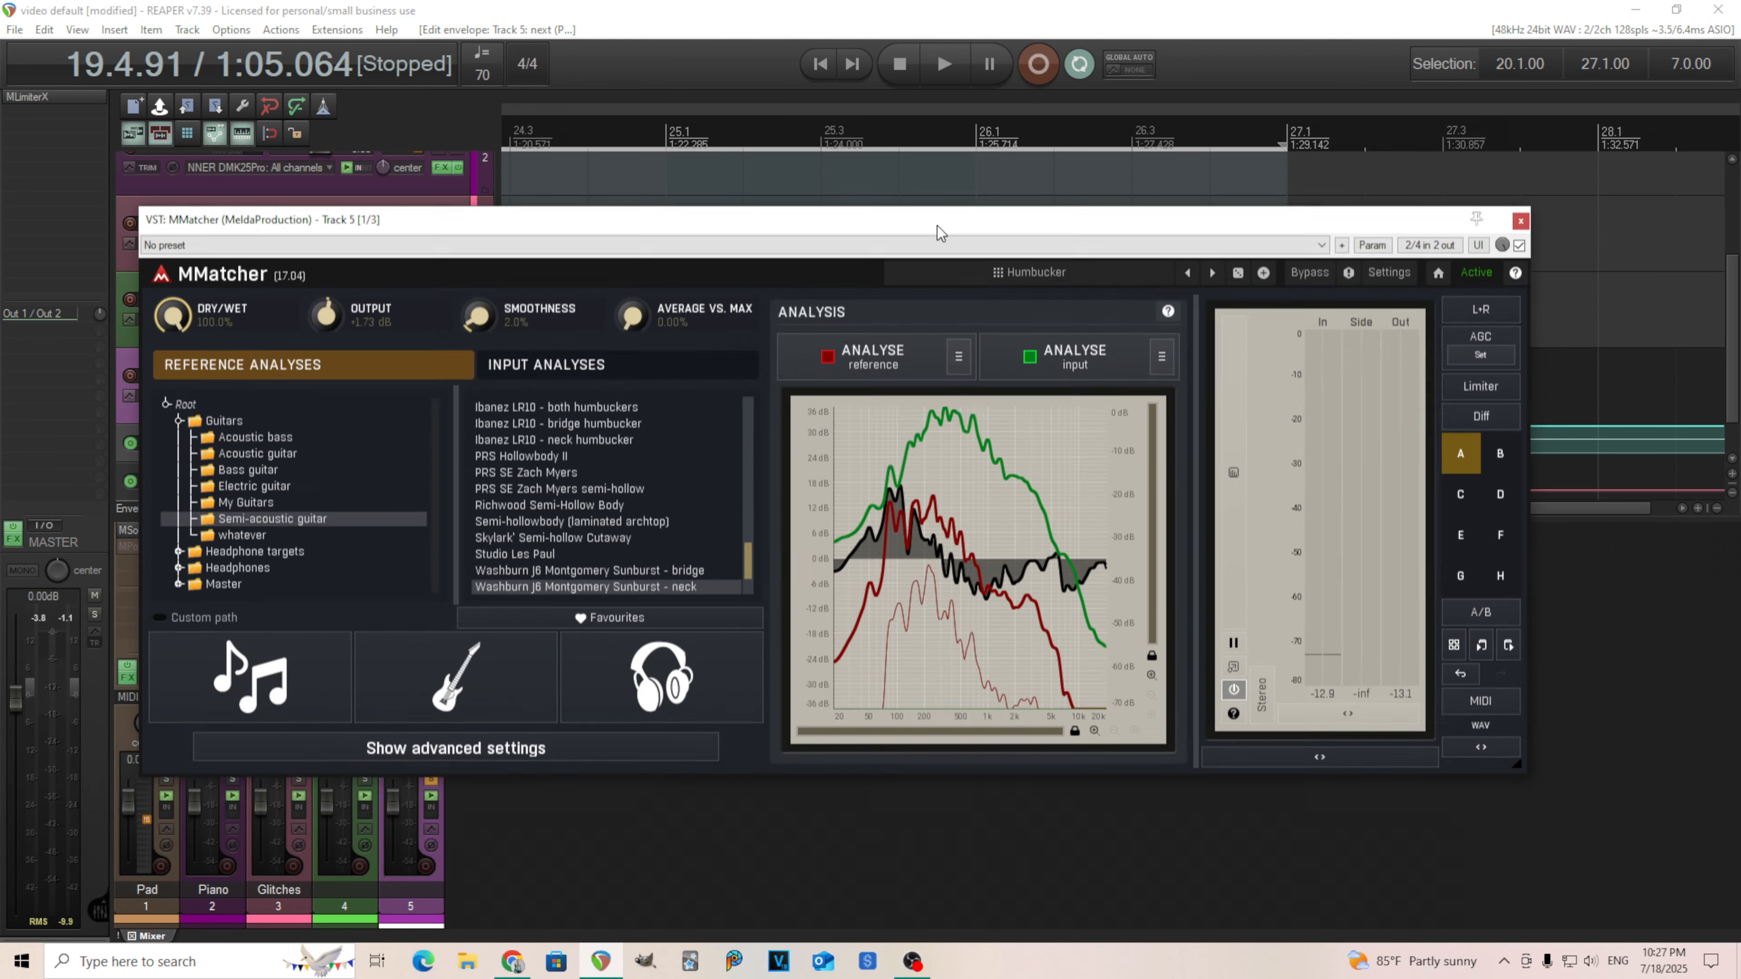
{"action": "left_click", "coordinate": [1041, 273]}
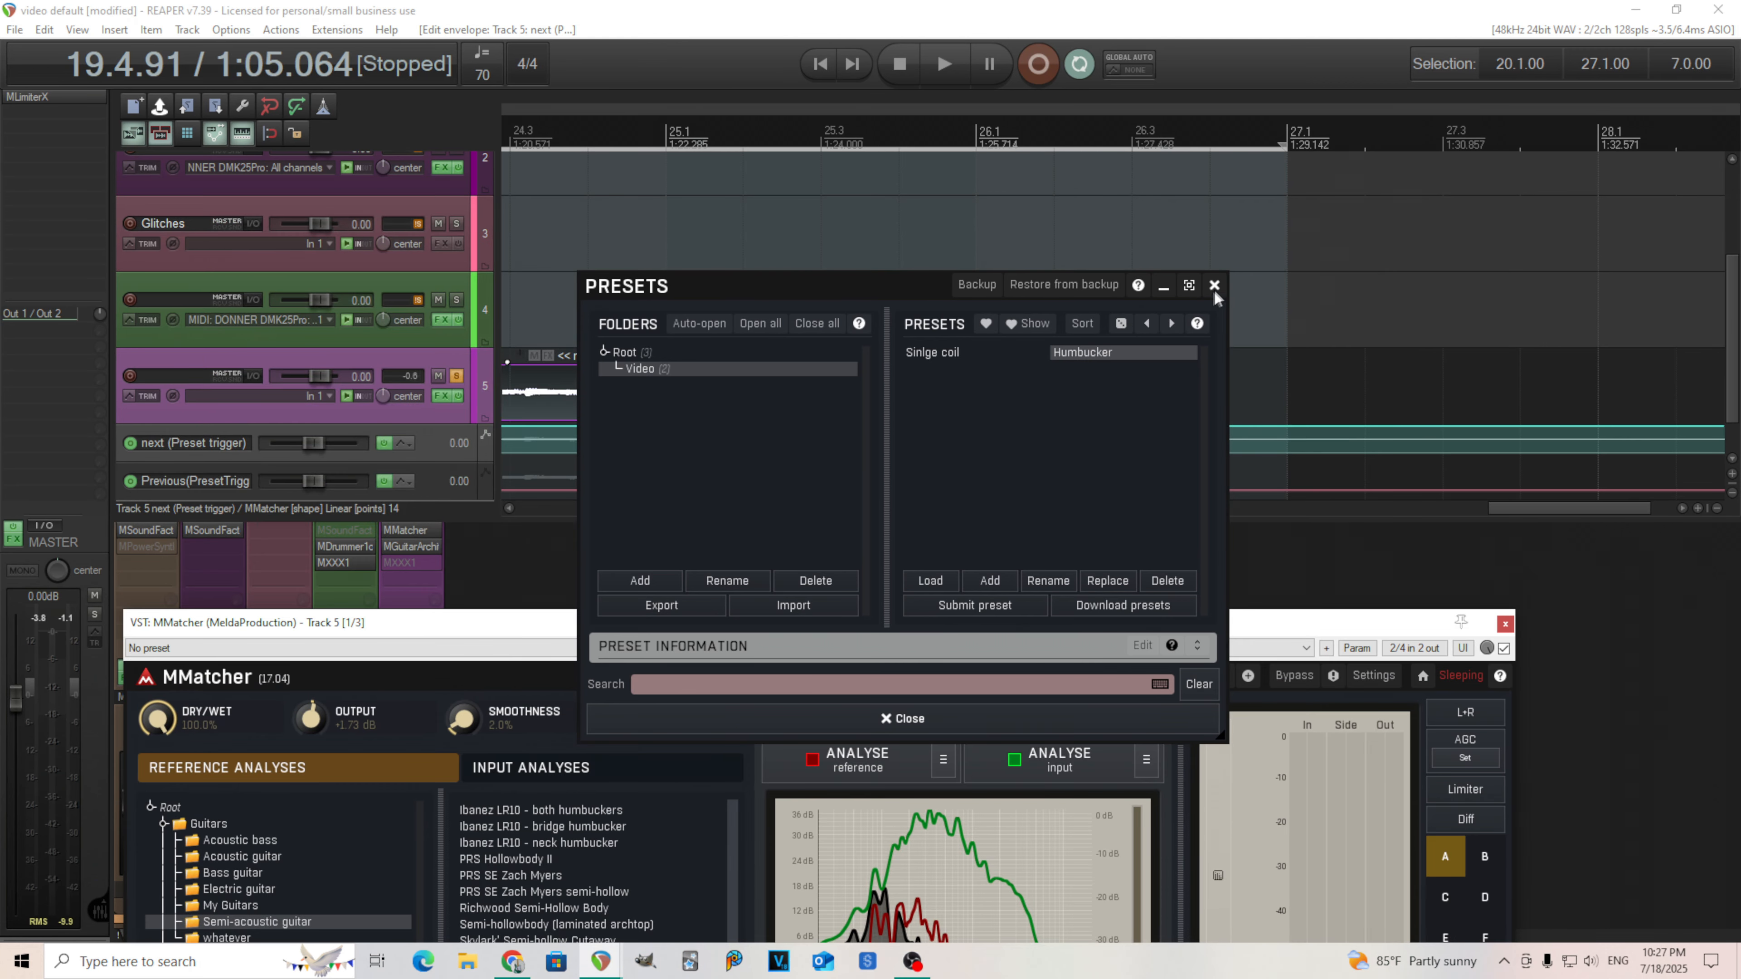
{"action": "left_click", "coordinate": [1213, 285]}
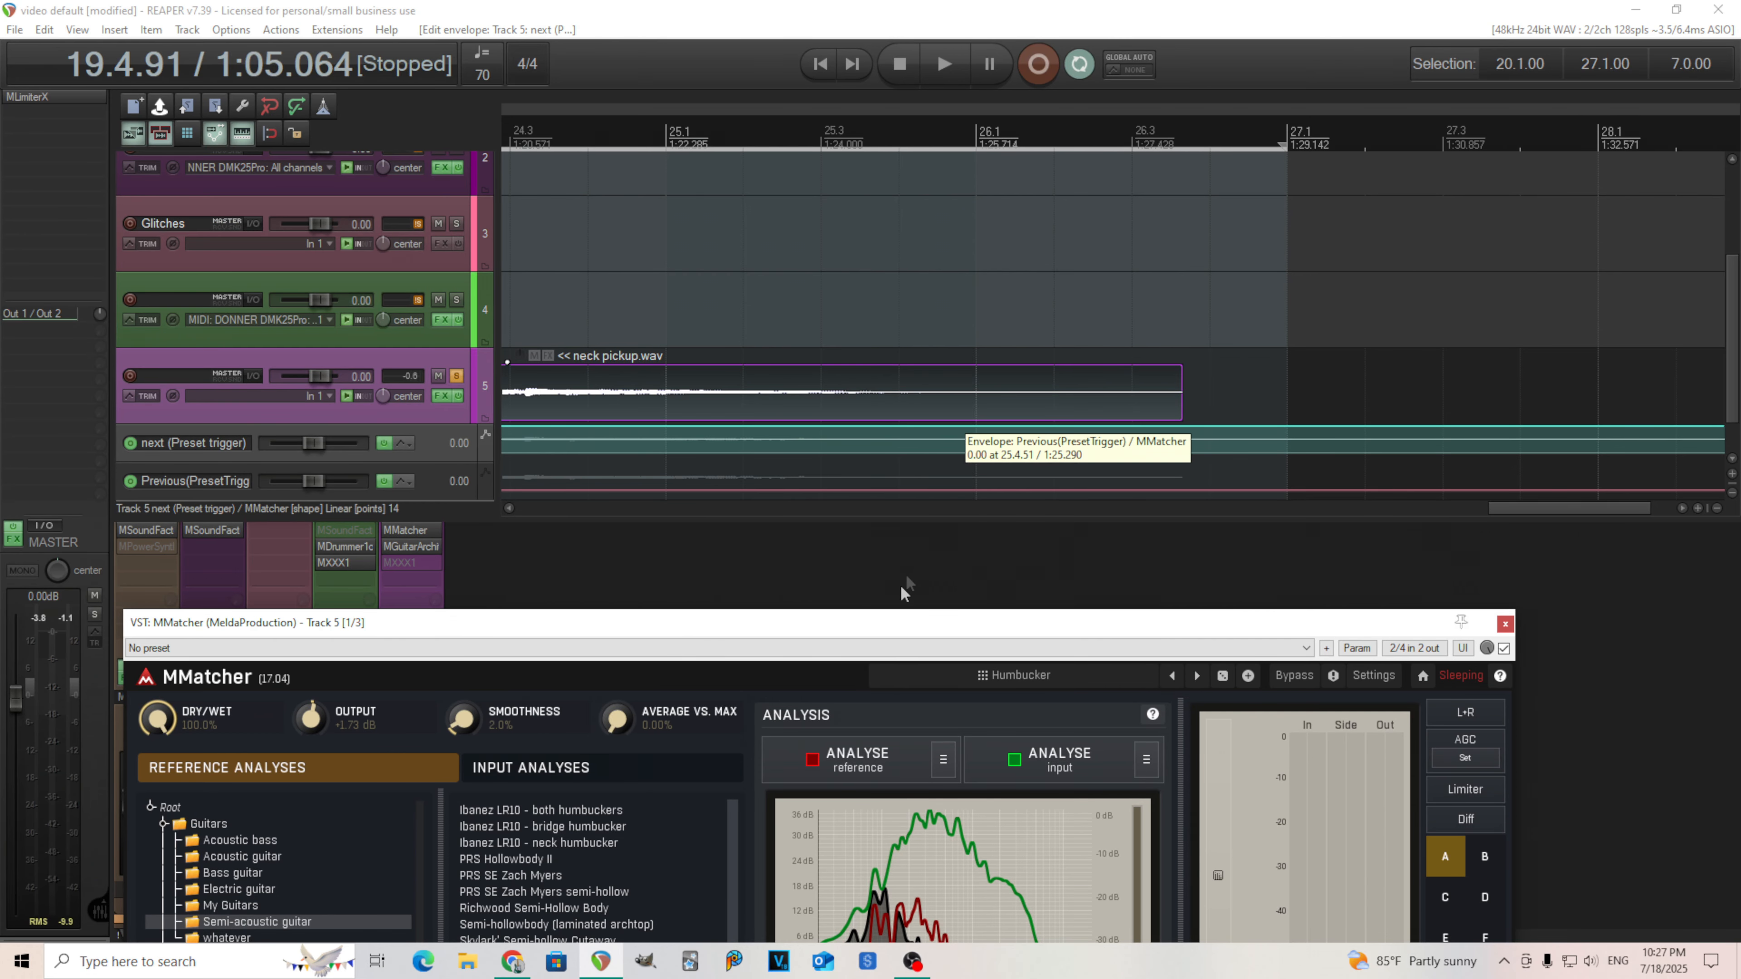
{"action": "left_click_drag", "start_coordinate": [886, 624], "coordinate": [951, 288]}
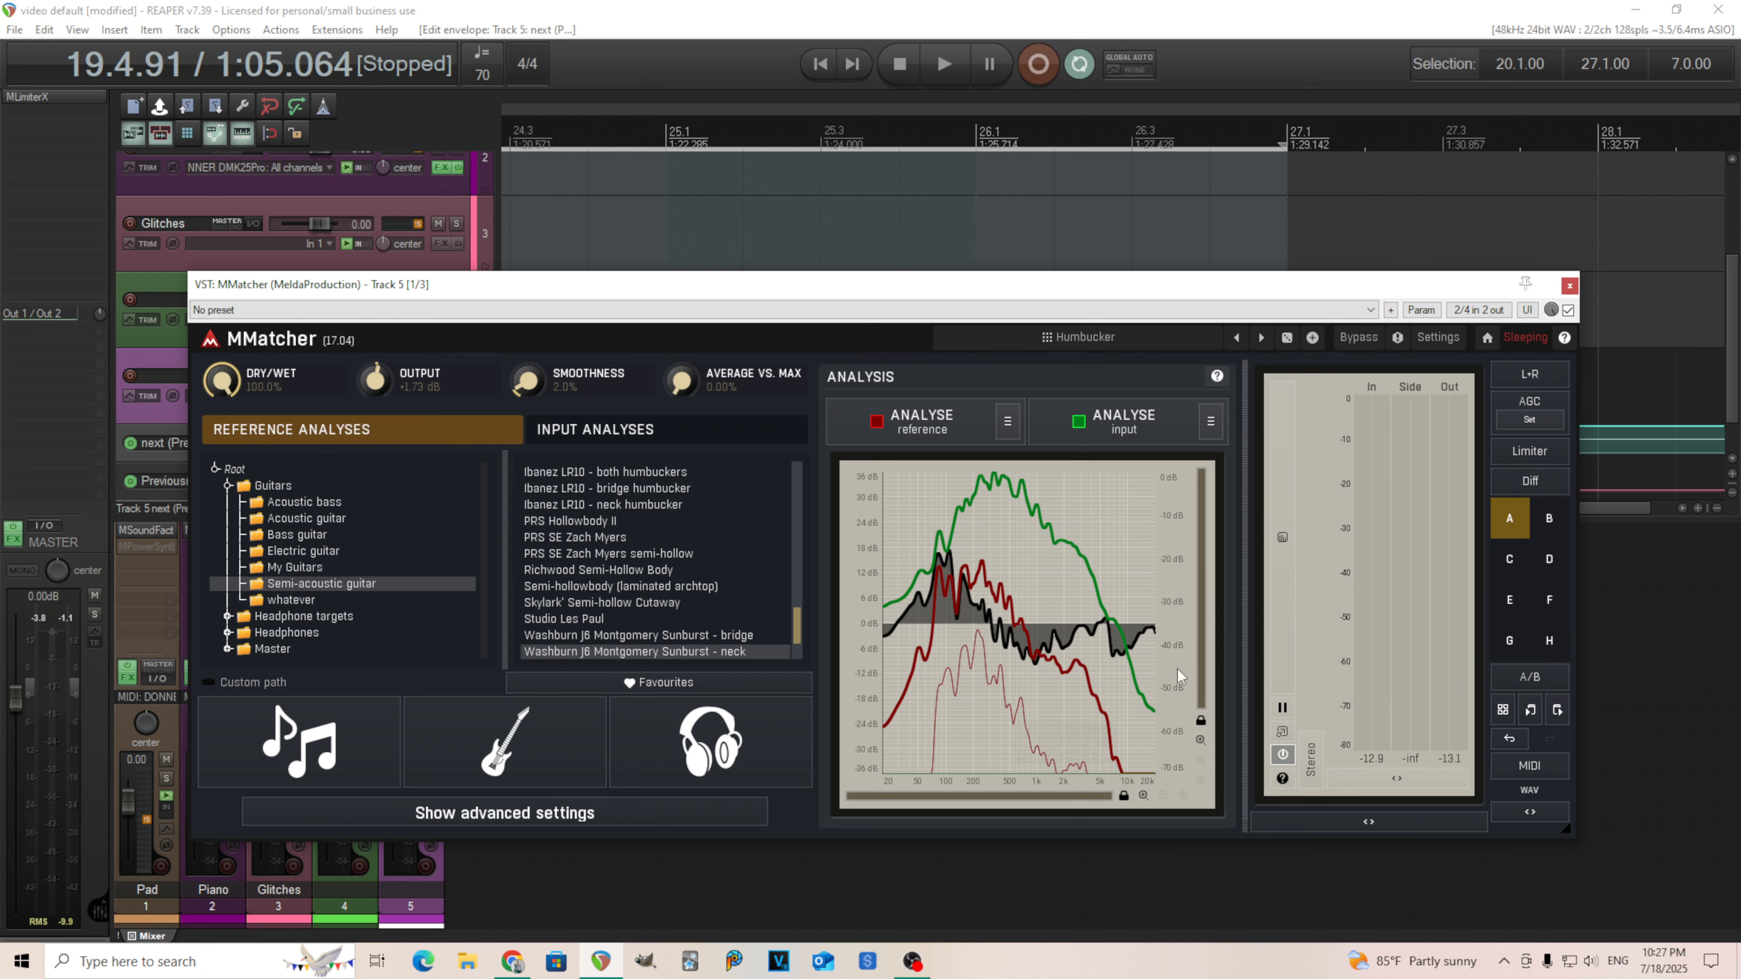
{"action": "left_click", "coordinate": [1569, 286]}
{"action": "left_click_drag", "start_coordinate": [1548, 508], "coordinate": [1309, 510]}
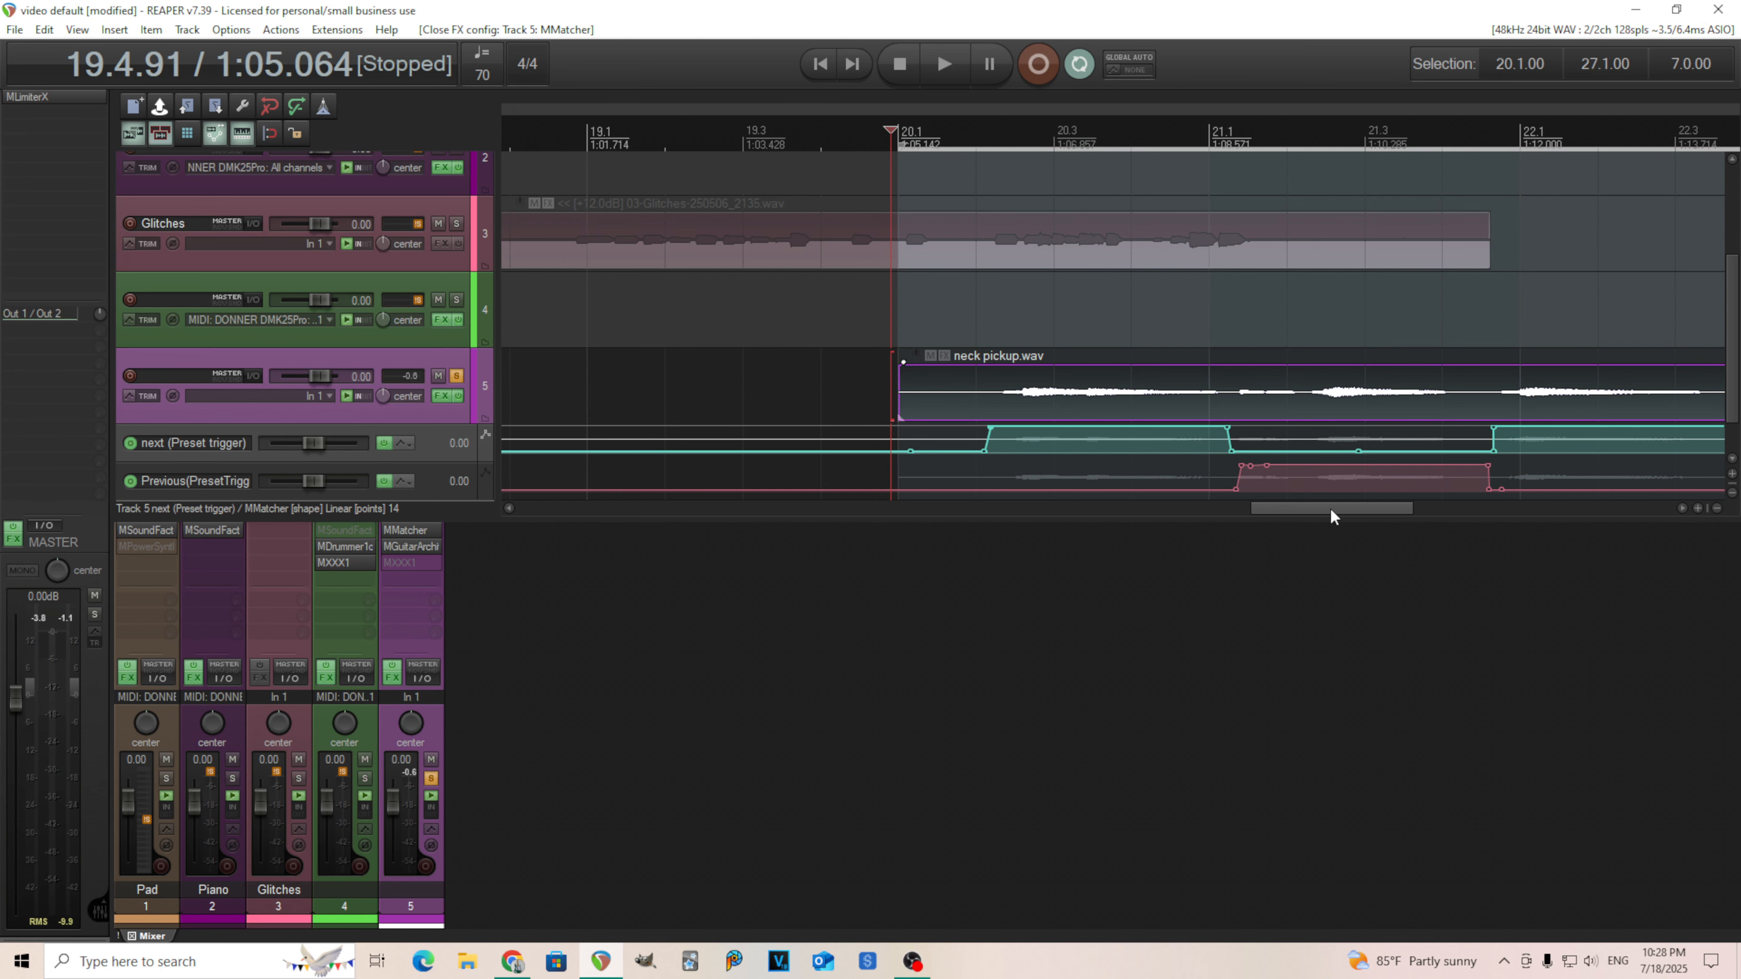
{"action": "left_click", "coordinate": [411, 530]}
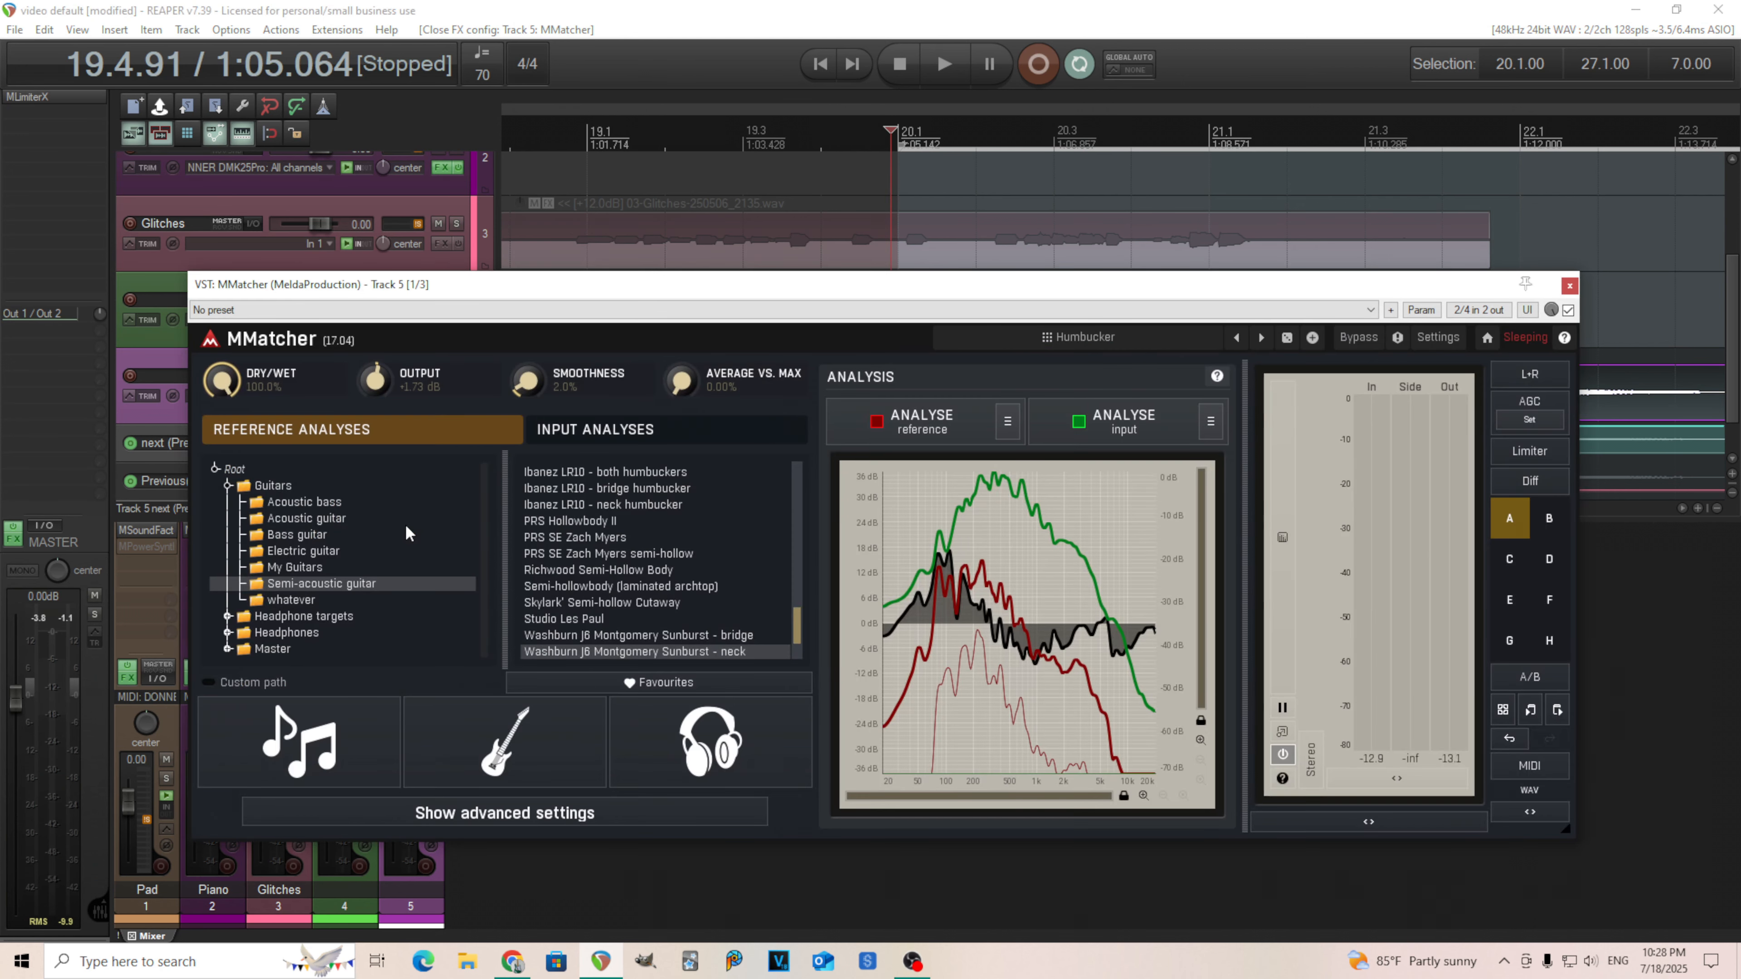